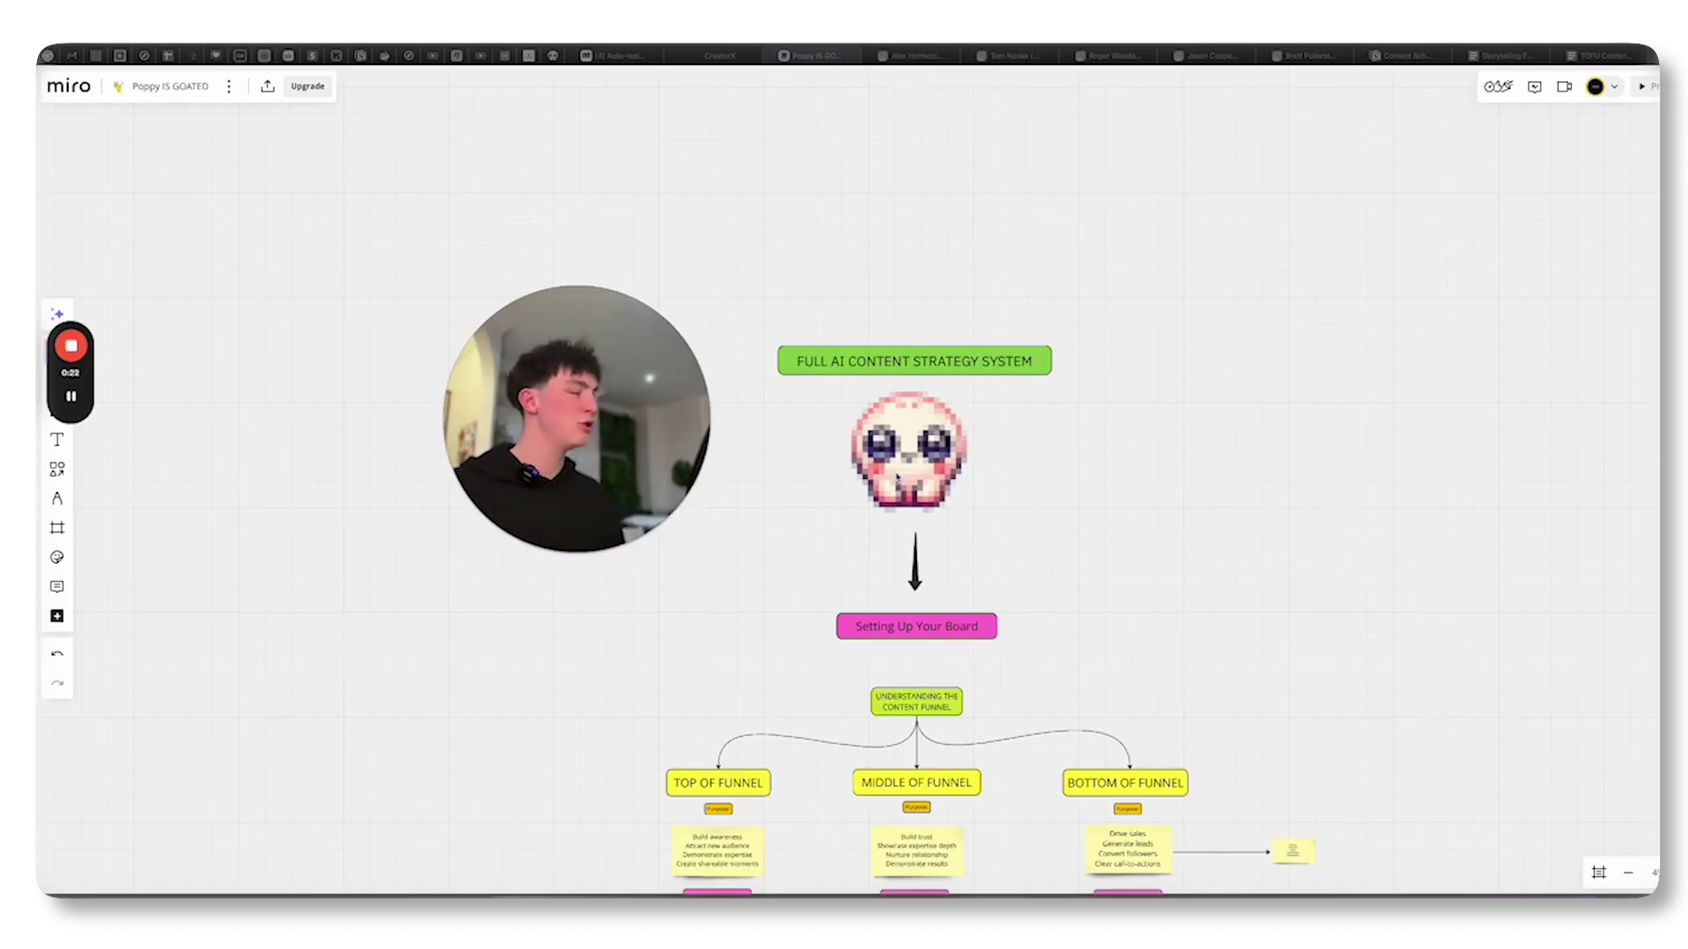
scroll(959, 452, up, 3)
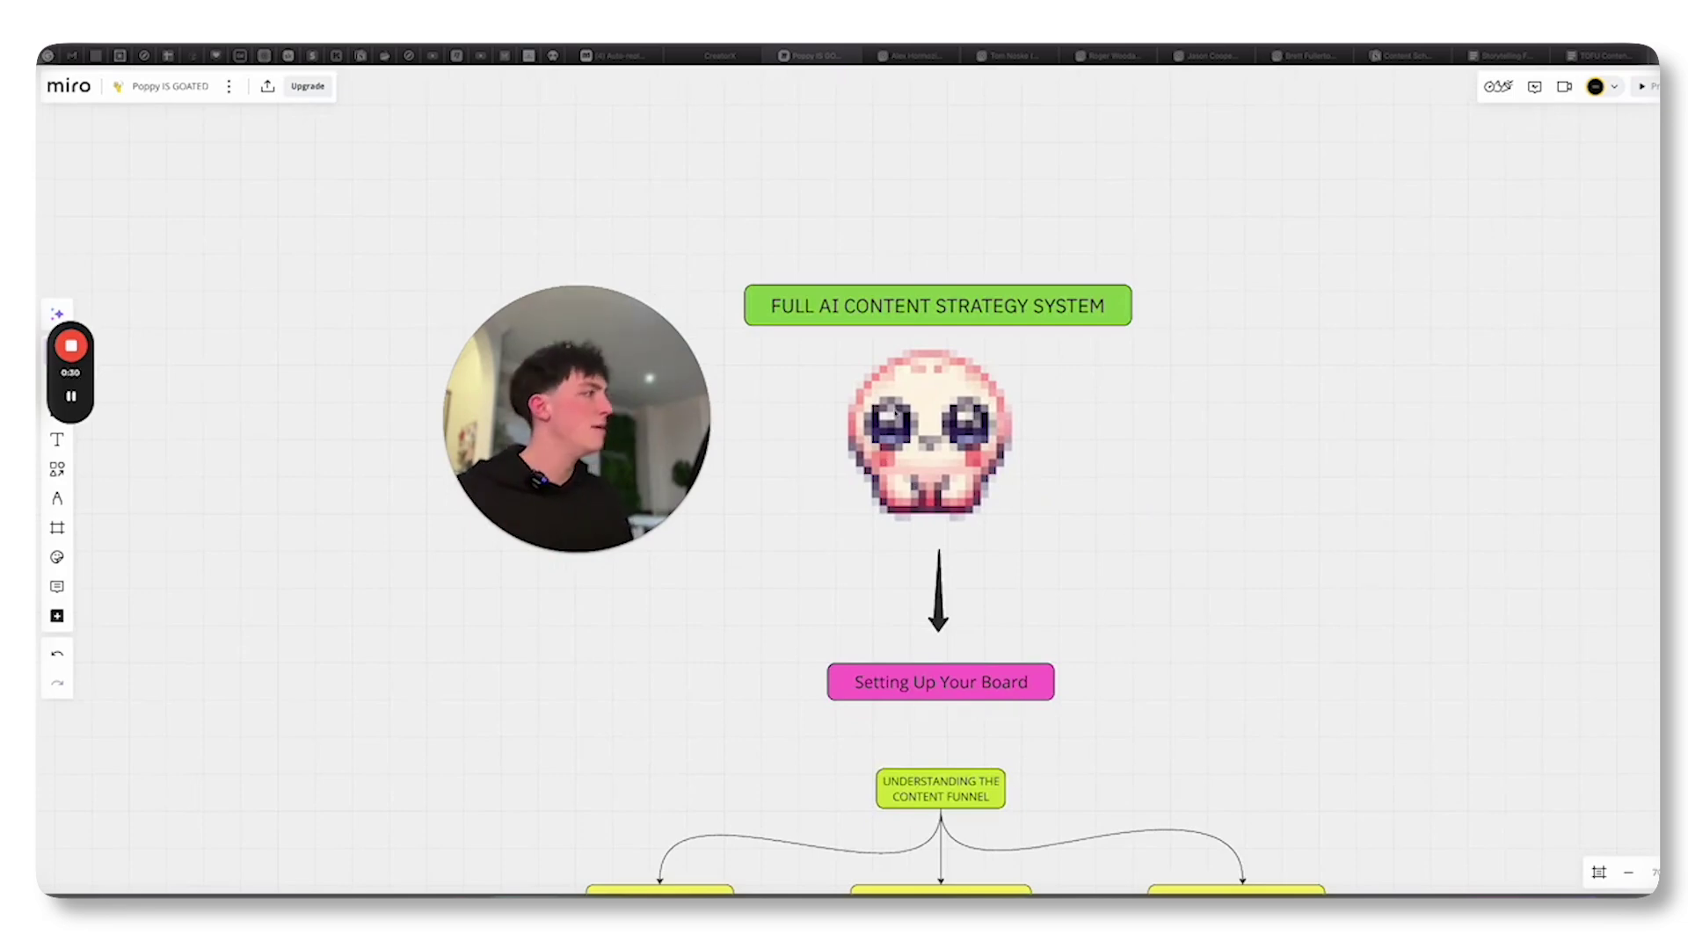
scroll(932, 465, up, 2)
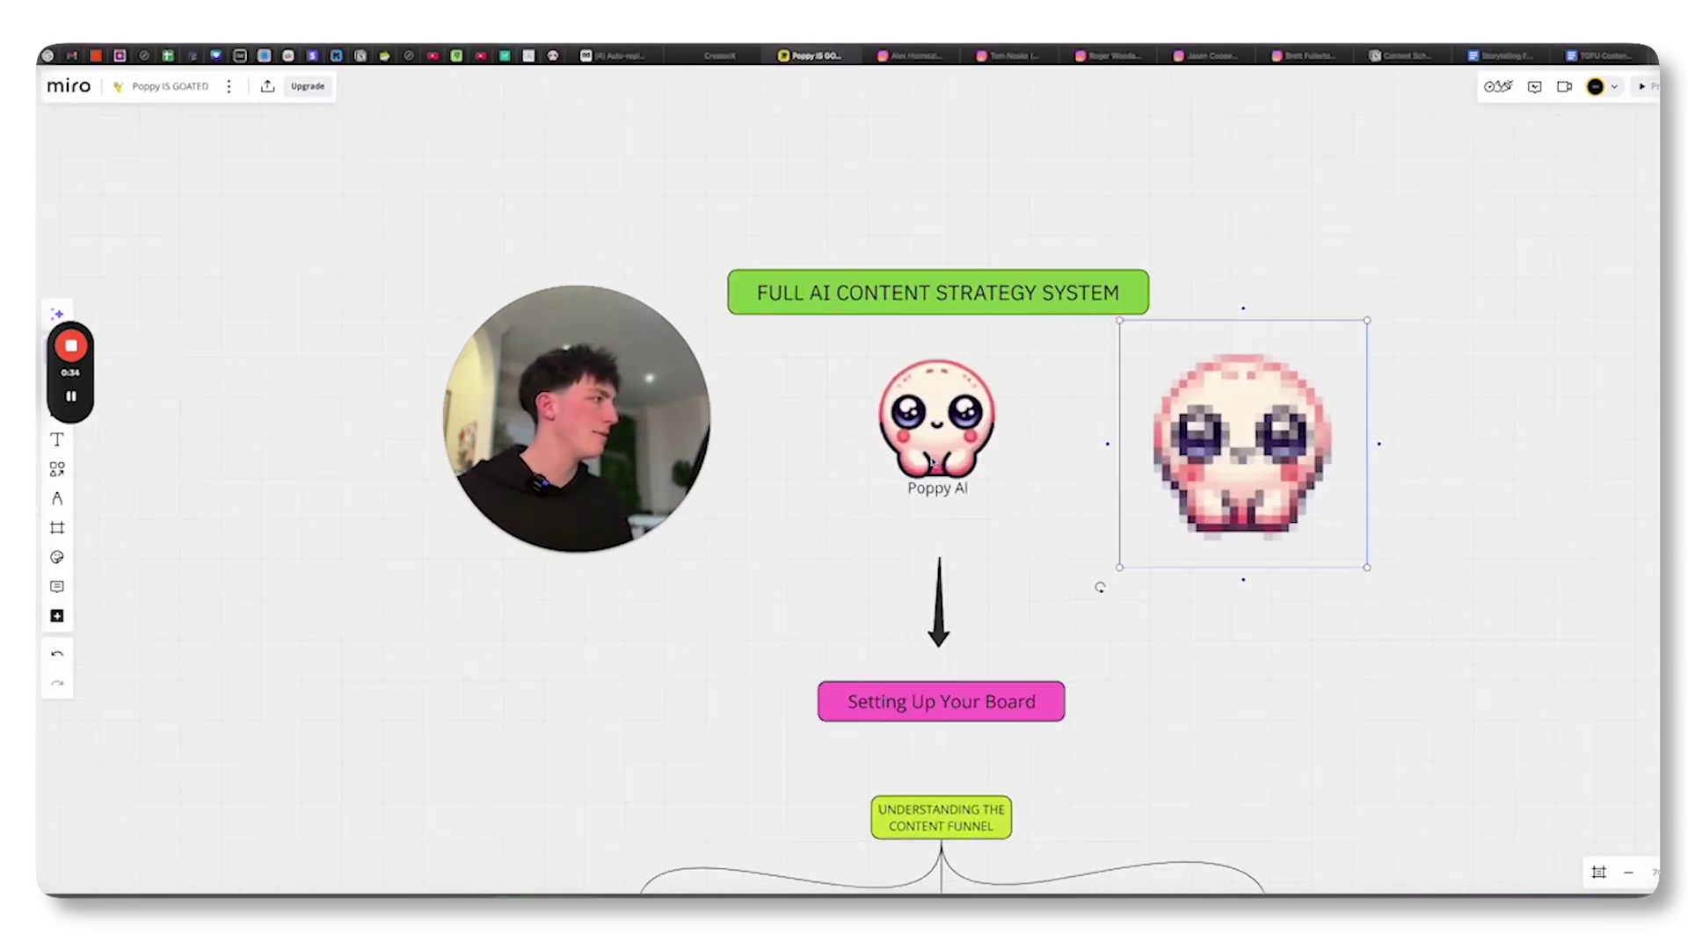
scroll(932, 465, up, 2)
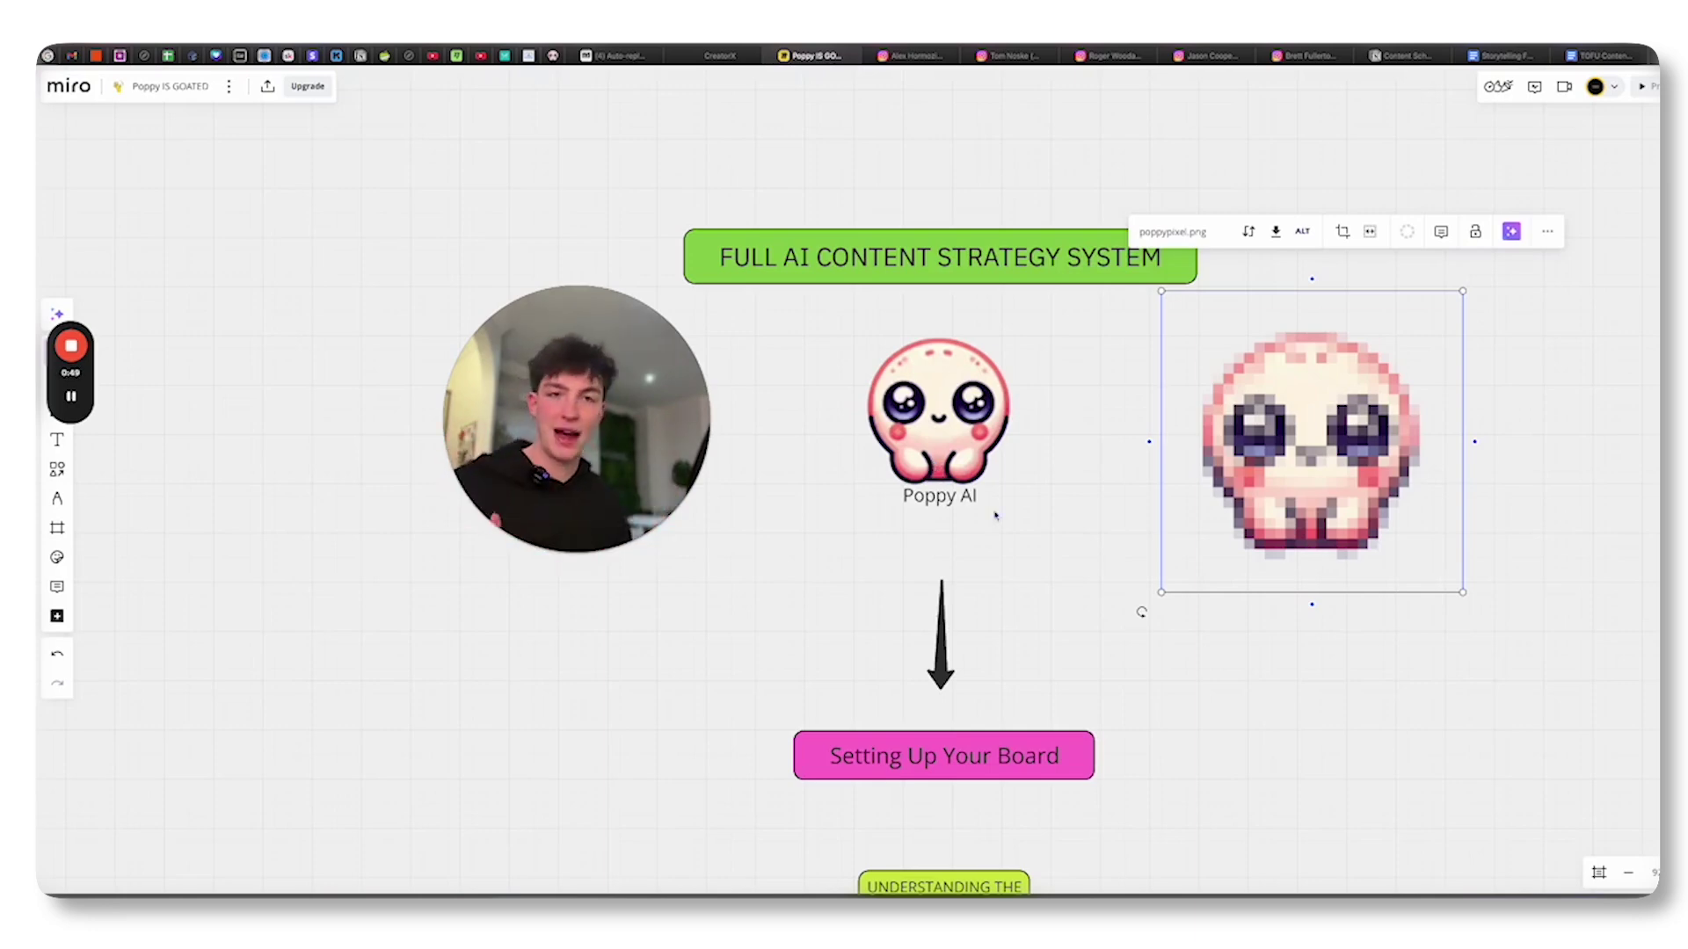
scroll(1006, 500, down, 3)
scroll(1015, 540, down, 2)
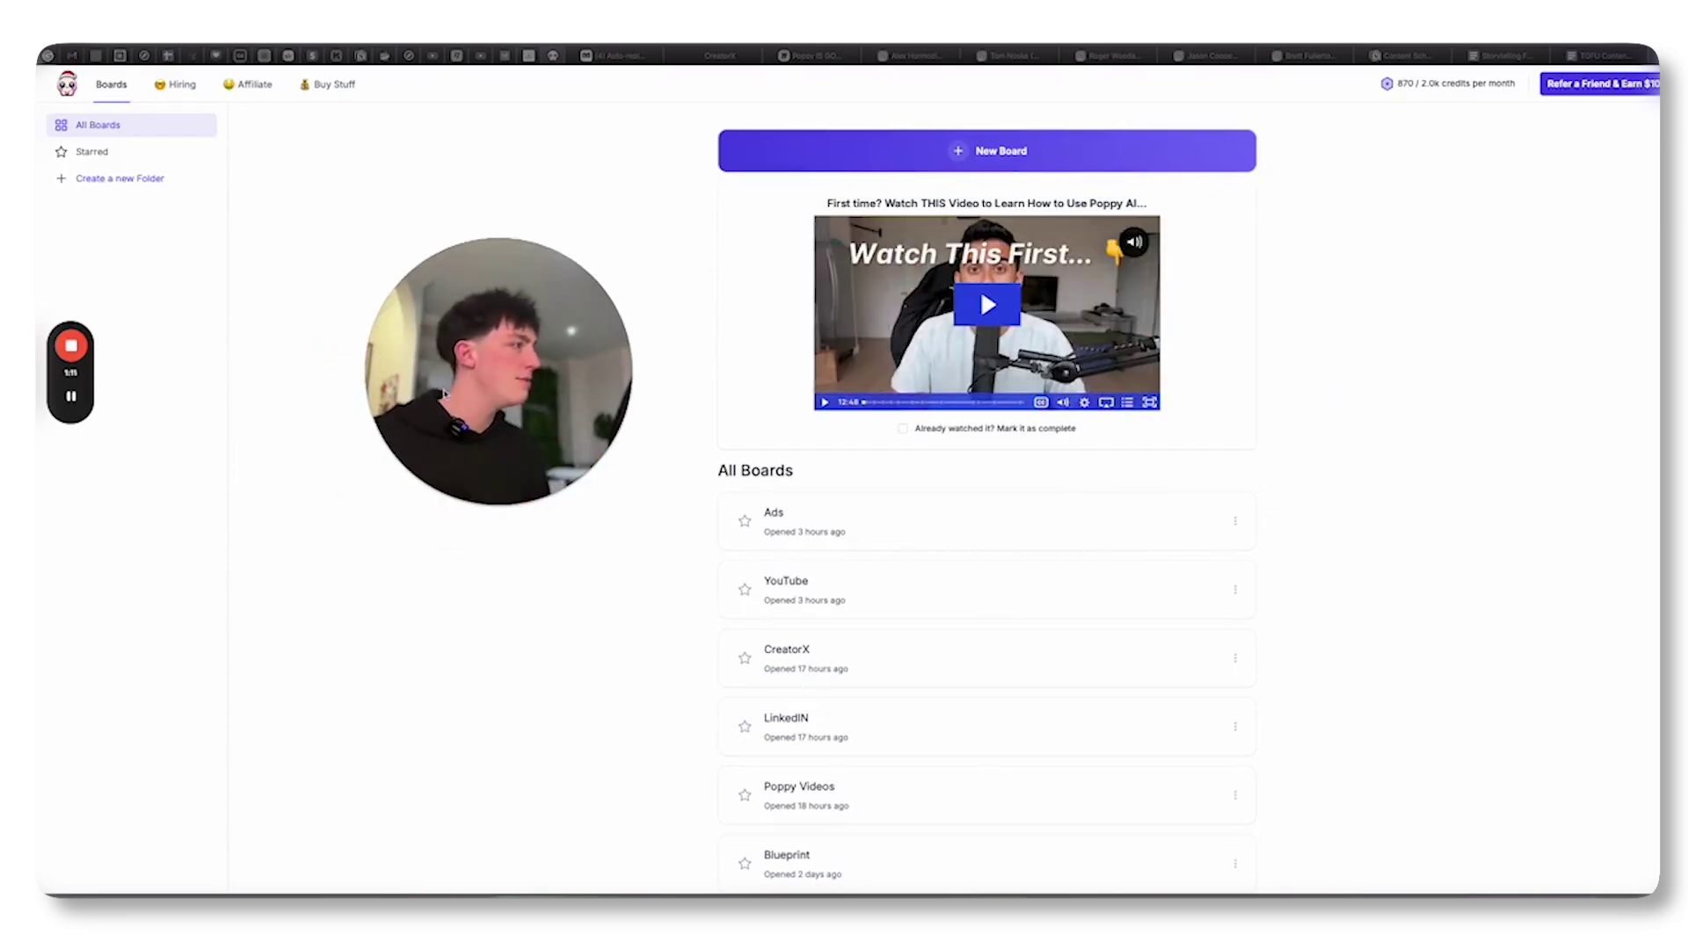
scroll(845, 493, down, 1)
scroll(845, 491, down, 2)
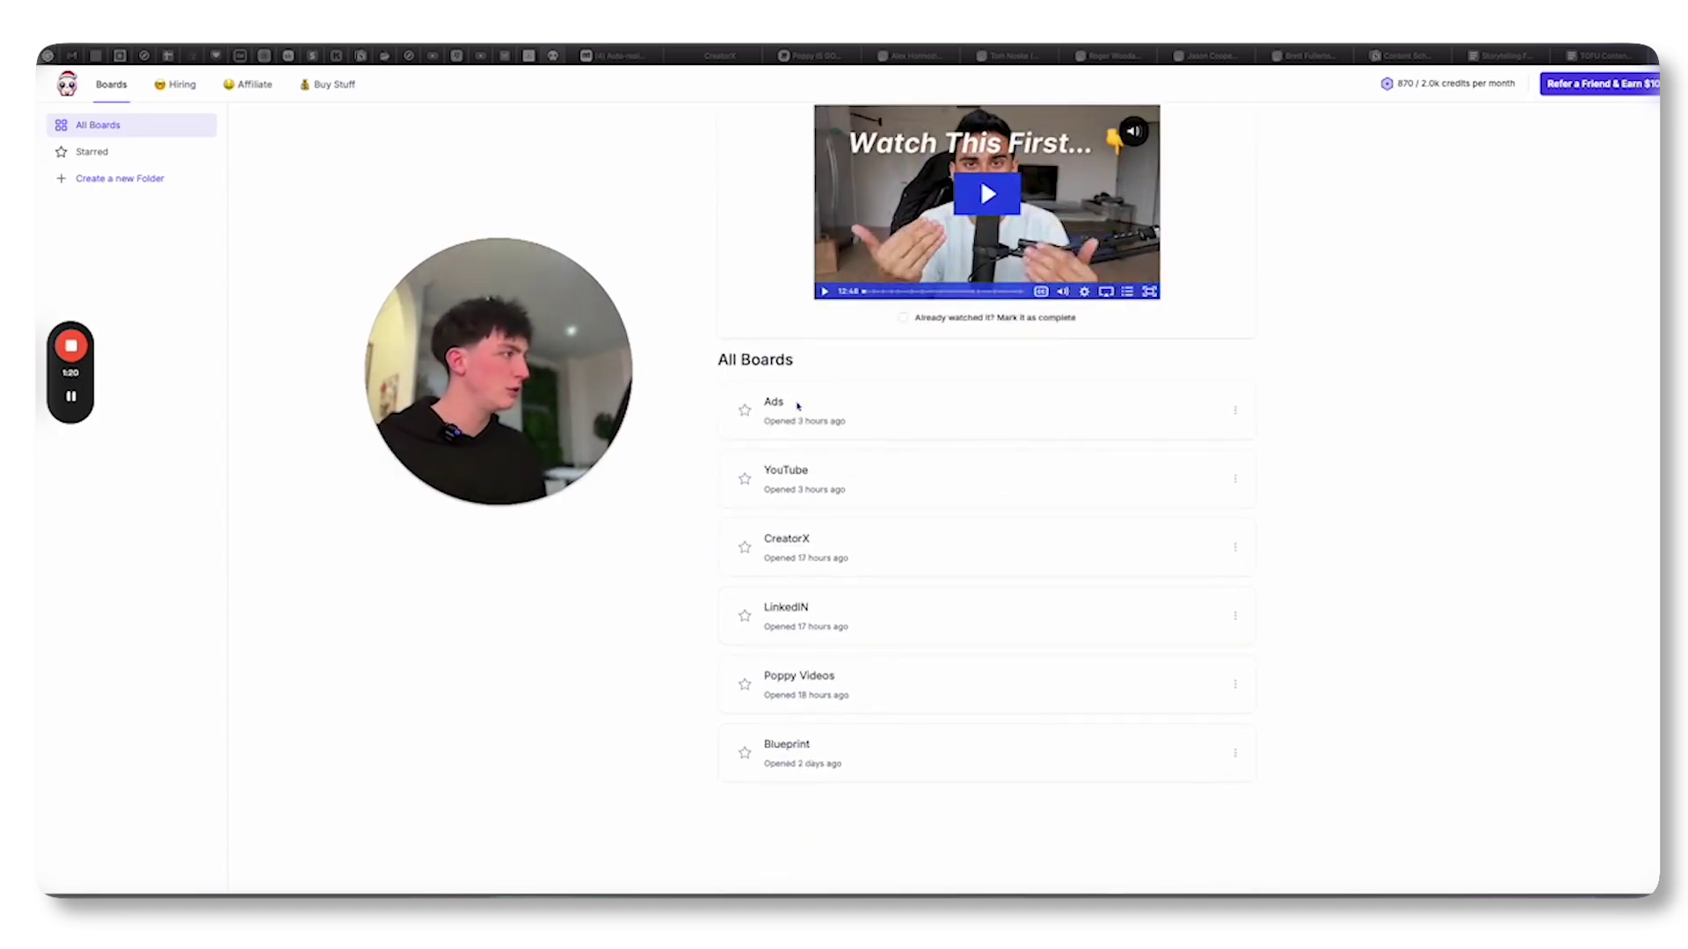
scroll(670, 376, up, 2)
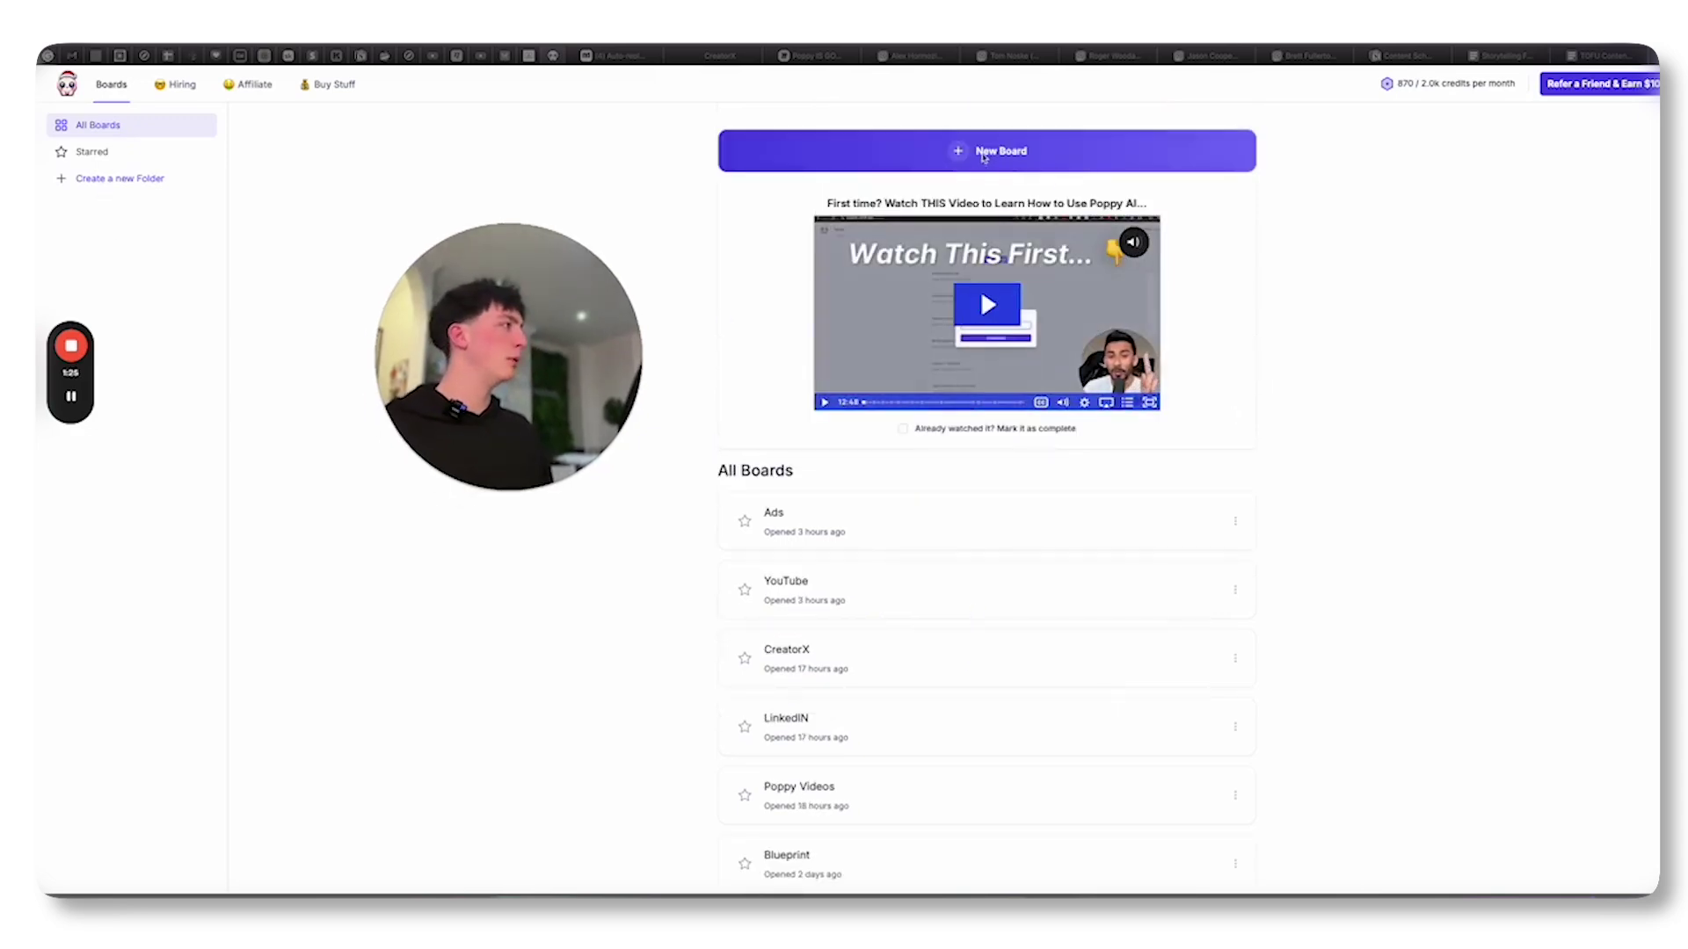
Create a new Poppy AI board named 'Example'
click(1000, 150)
text(Example)
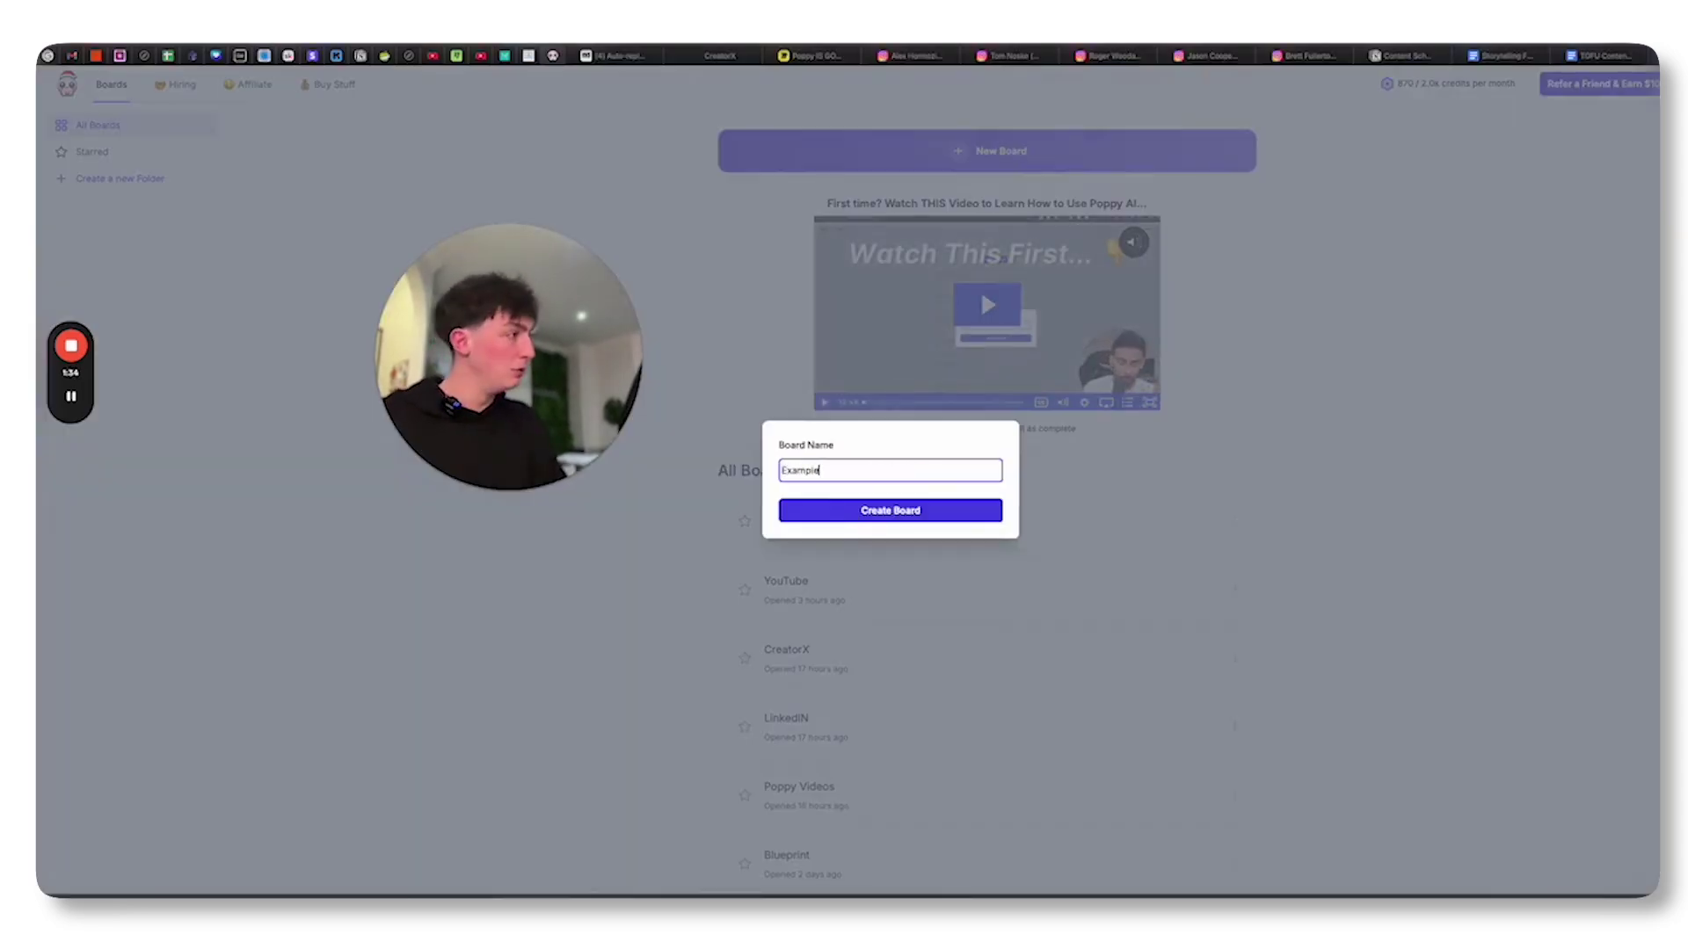
key(Return)
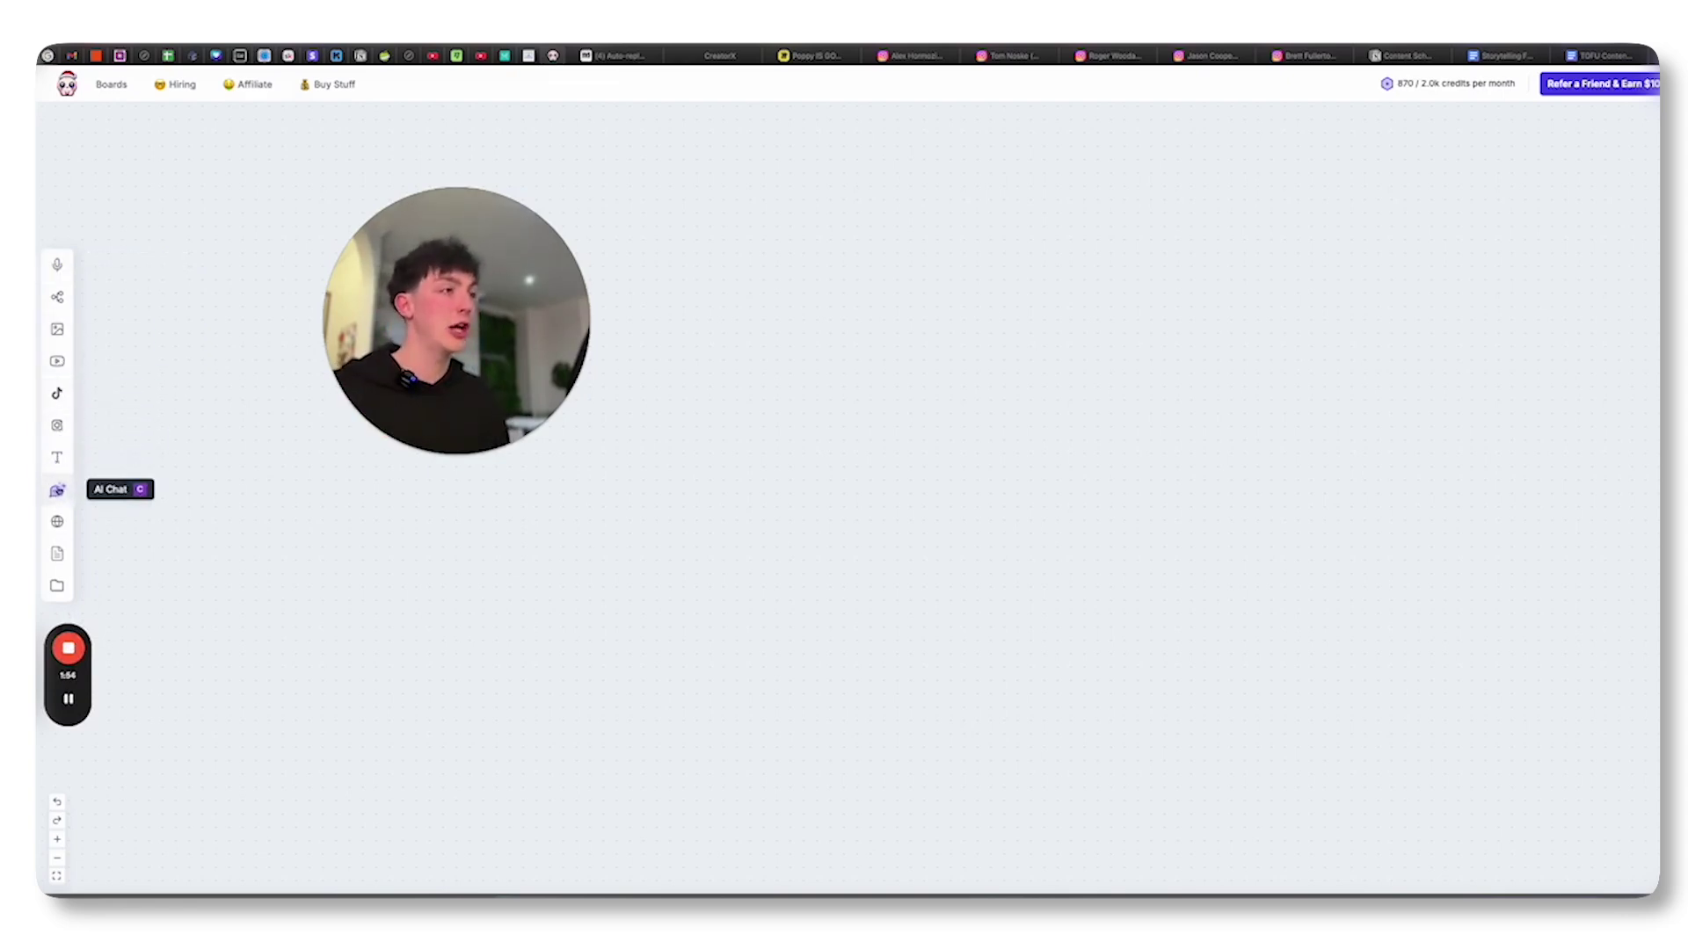
Add an AI chat panel to the board, keeping Claude 3.5 Sonnet as the model
click(56, 490)
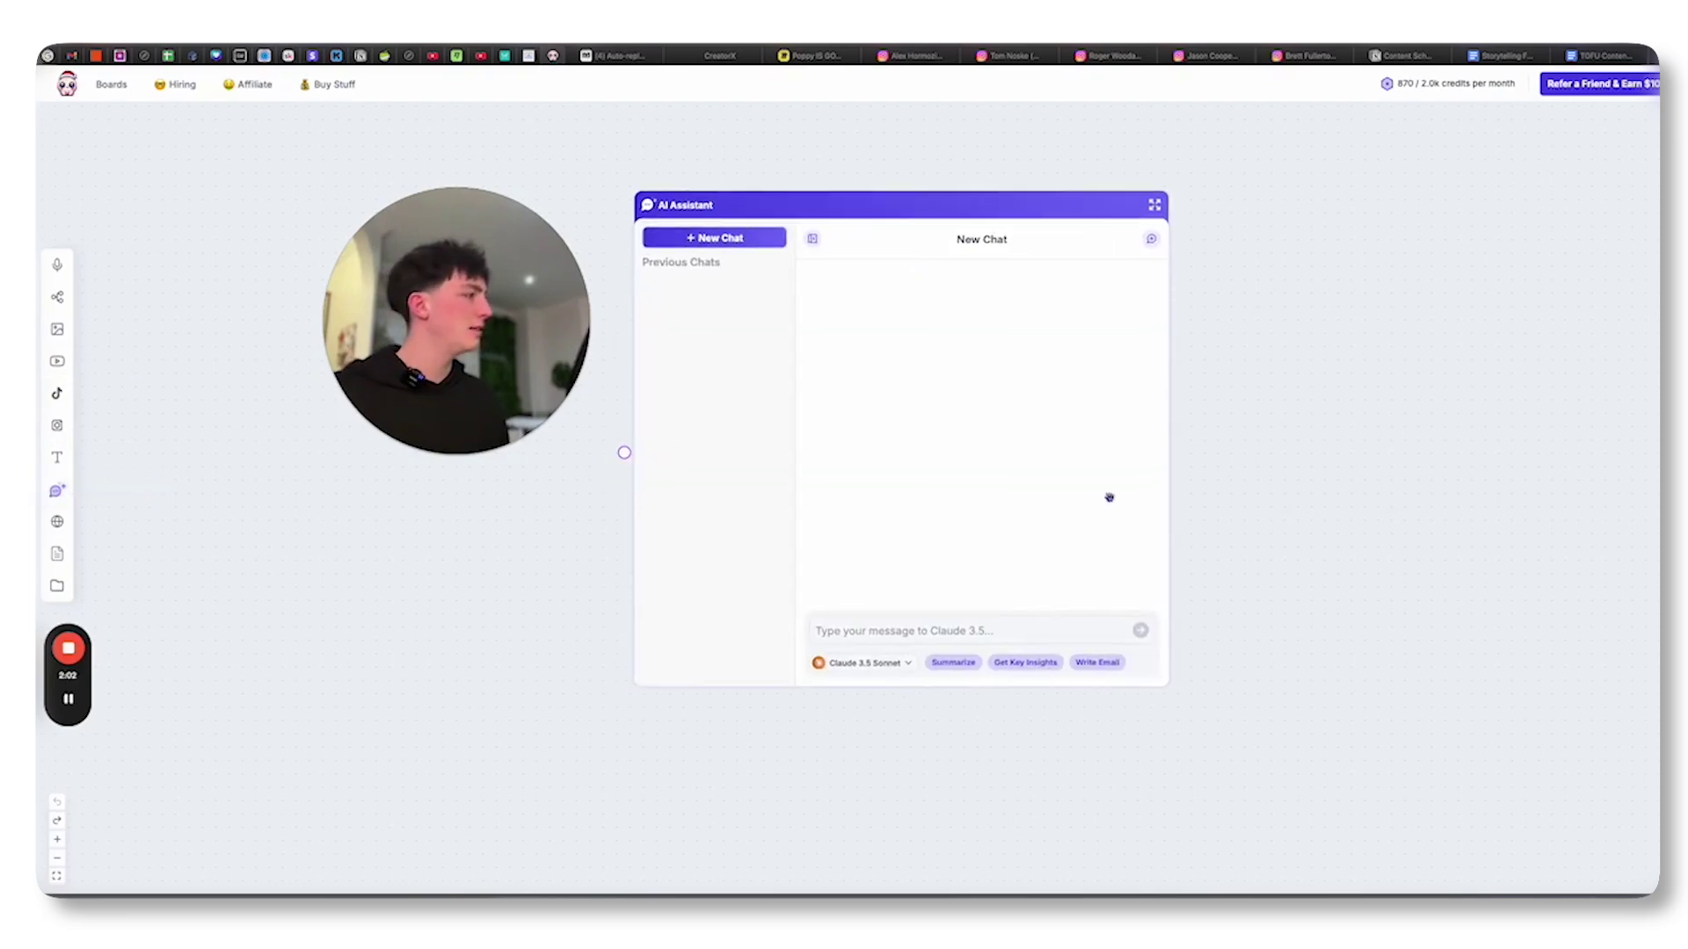
click(898, 670)
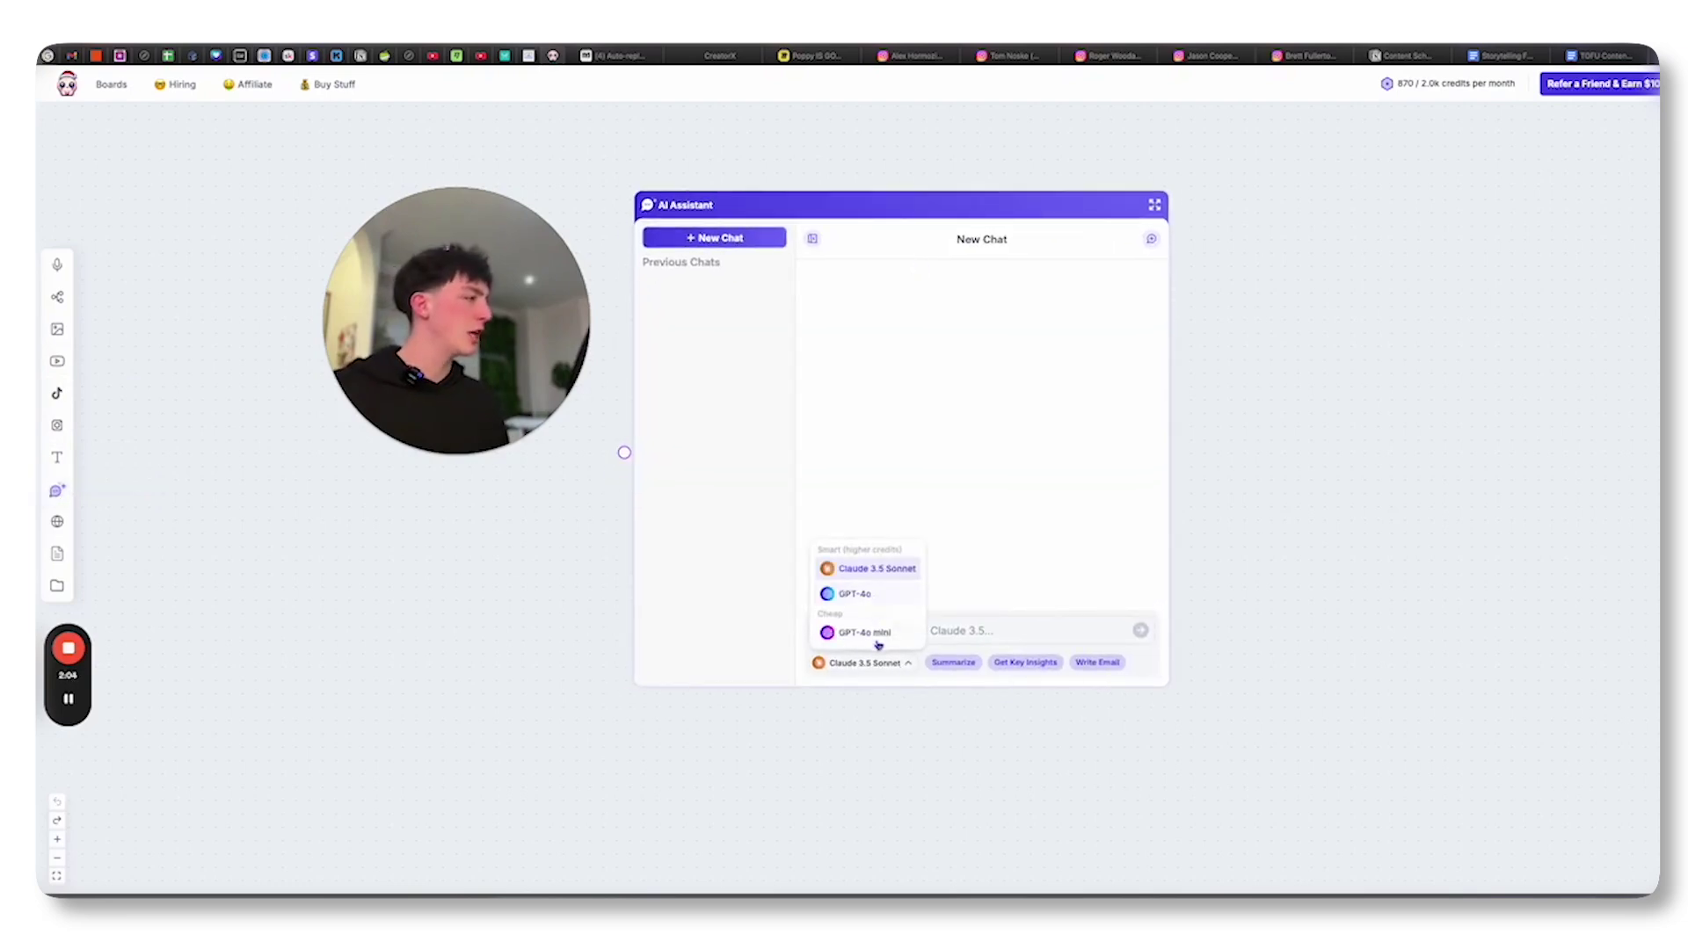
click(873, 569)
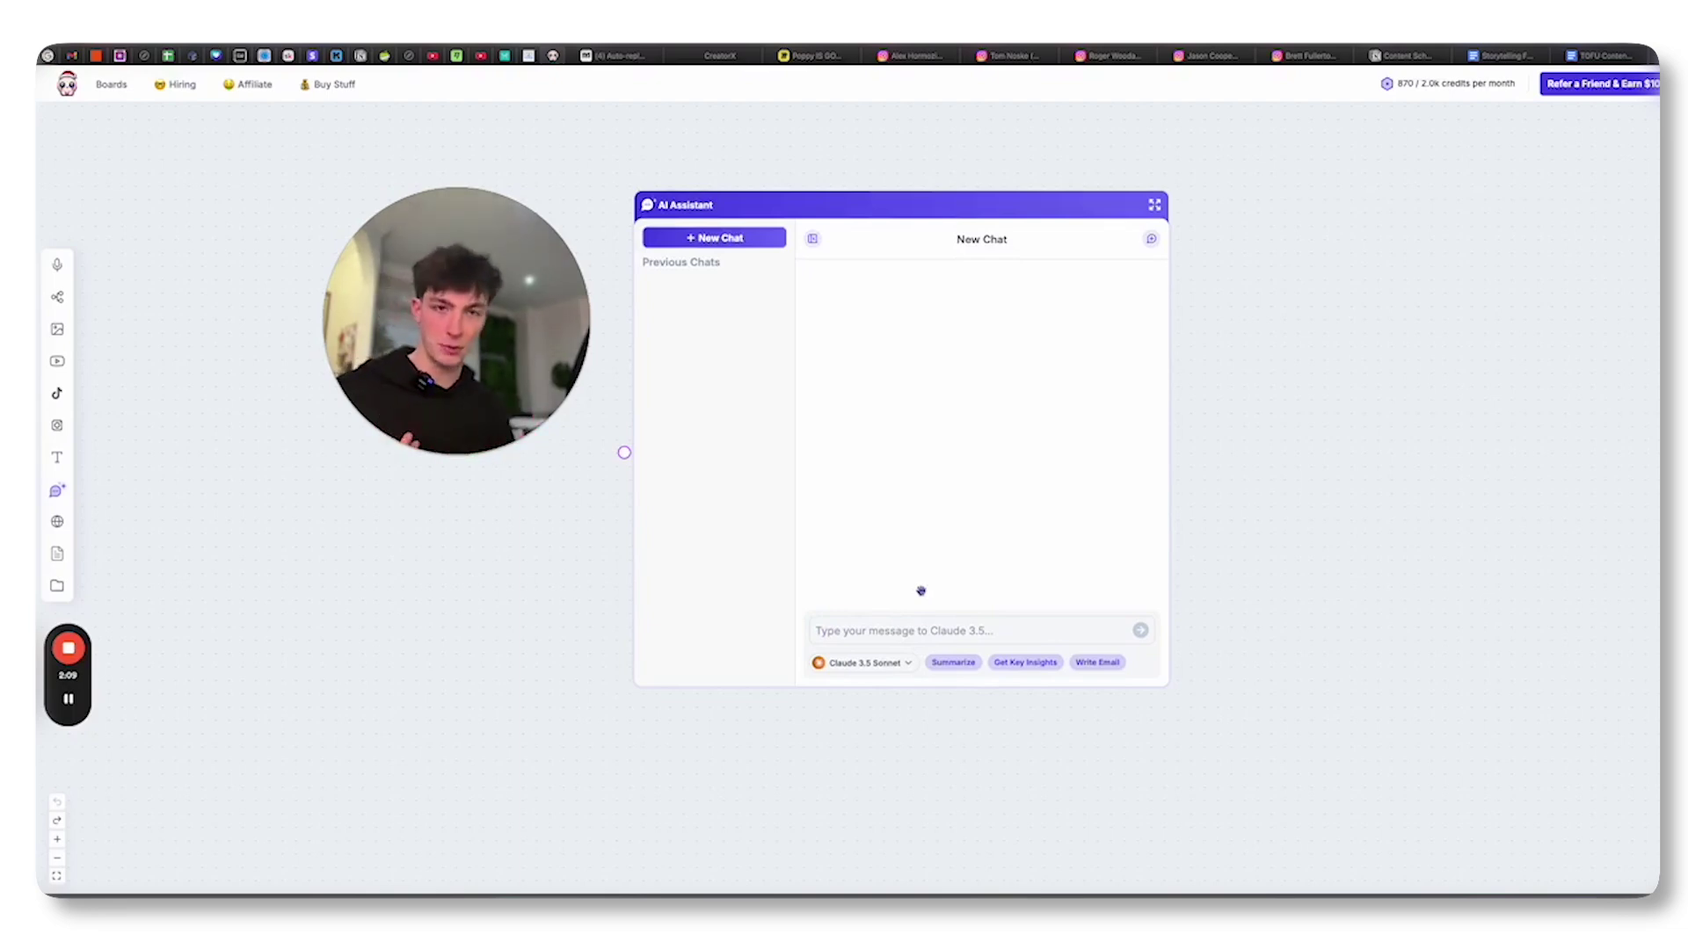
click(920, 631)
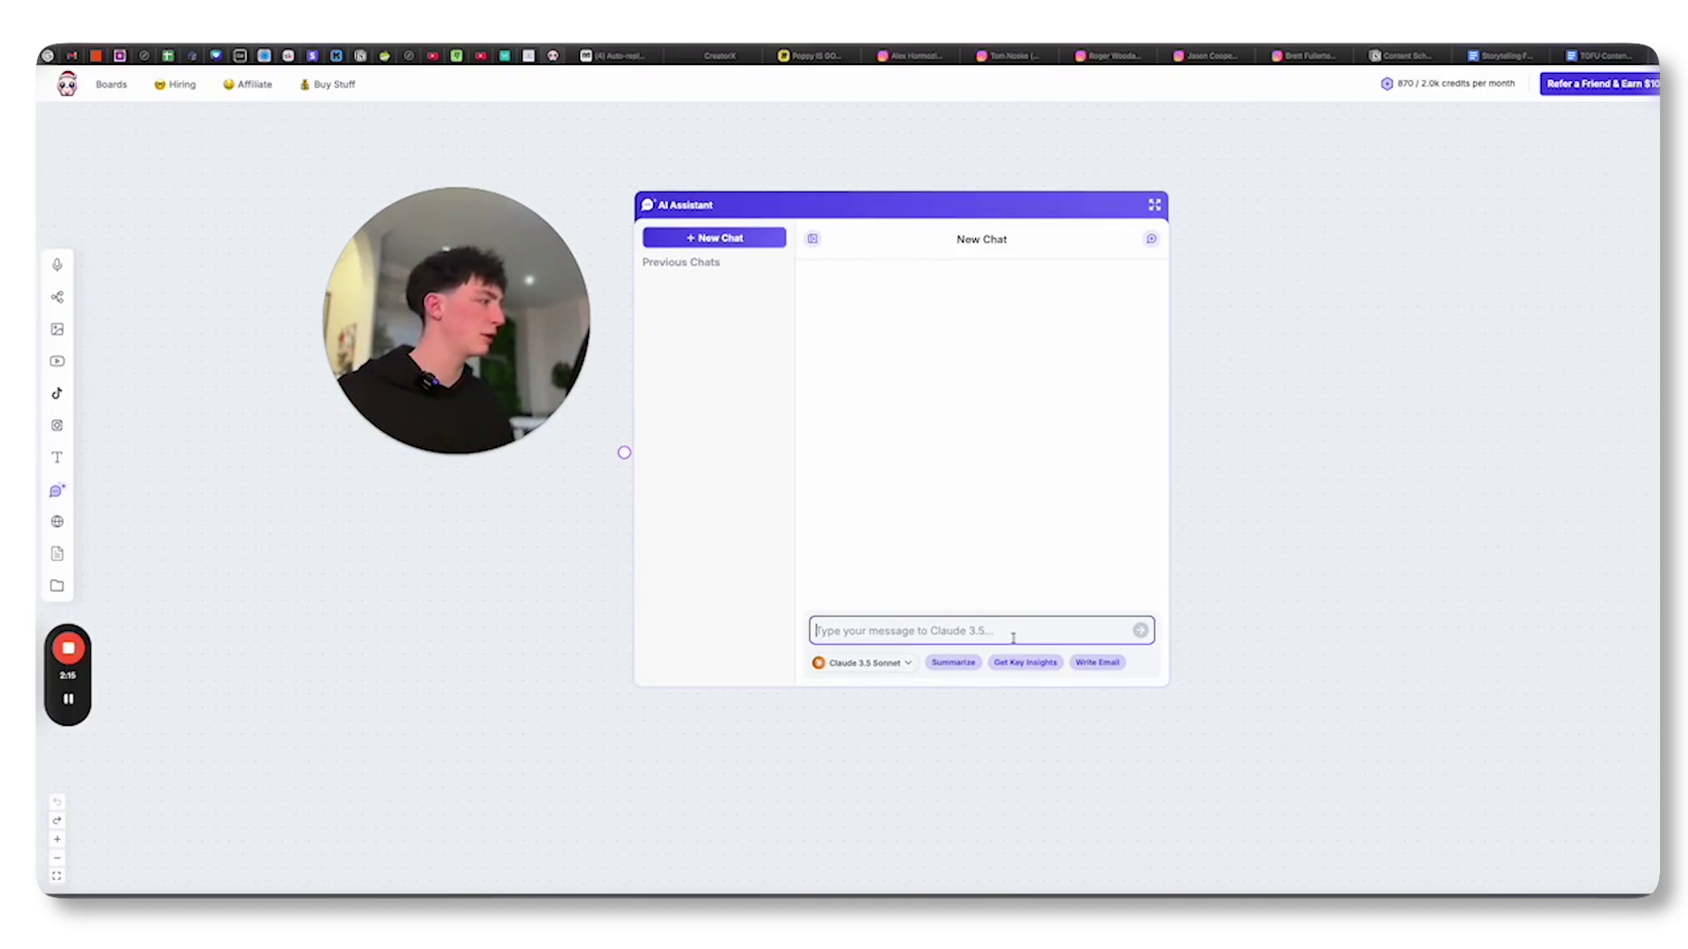
Nudge the AI Assistant panel right, deselect it and pan the board view
drag(847, 206, 886, 211)
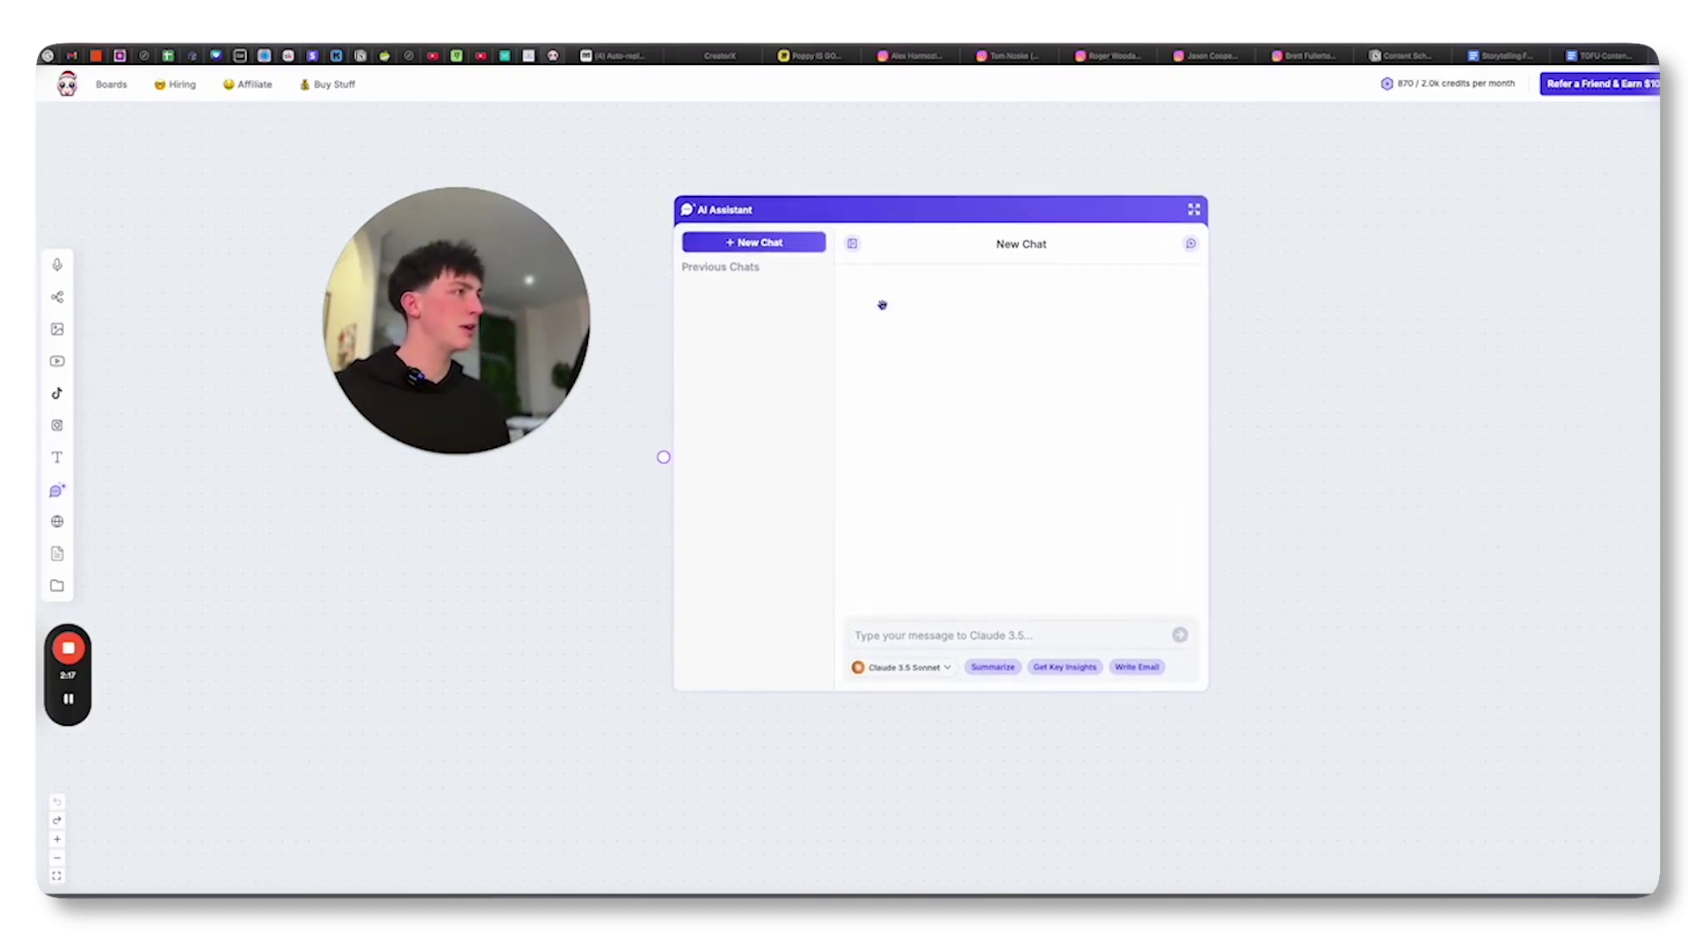
scroll(705, 631, down, 2)
scroll(704, 630, up, 5)
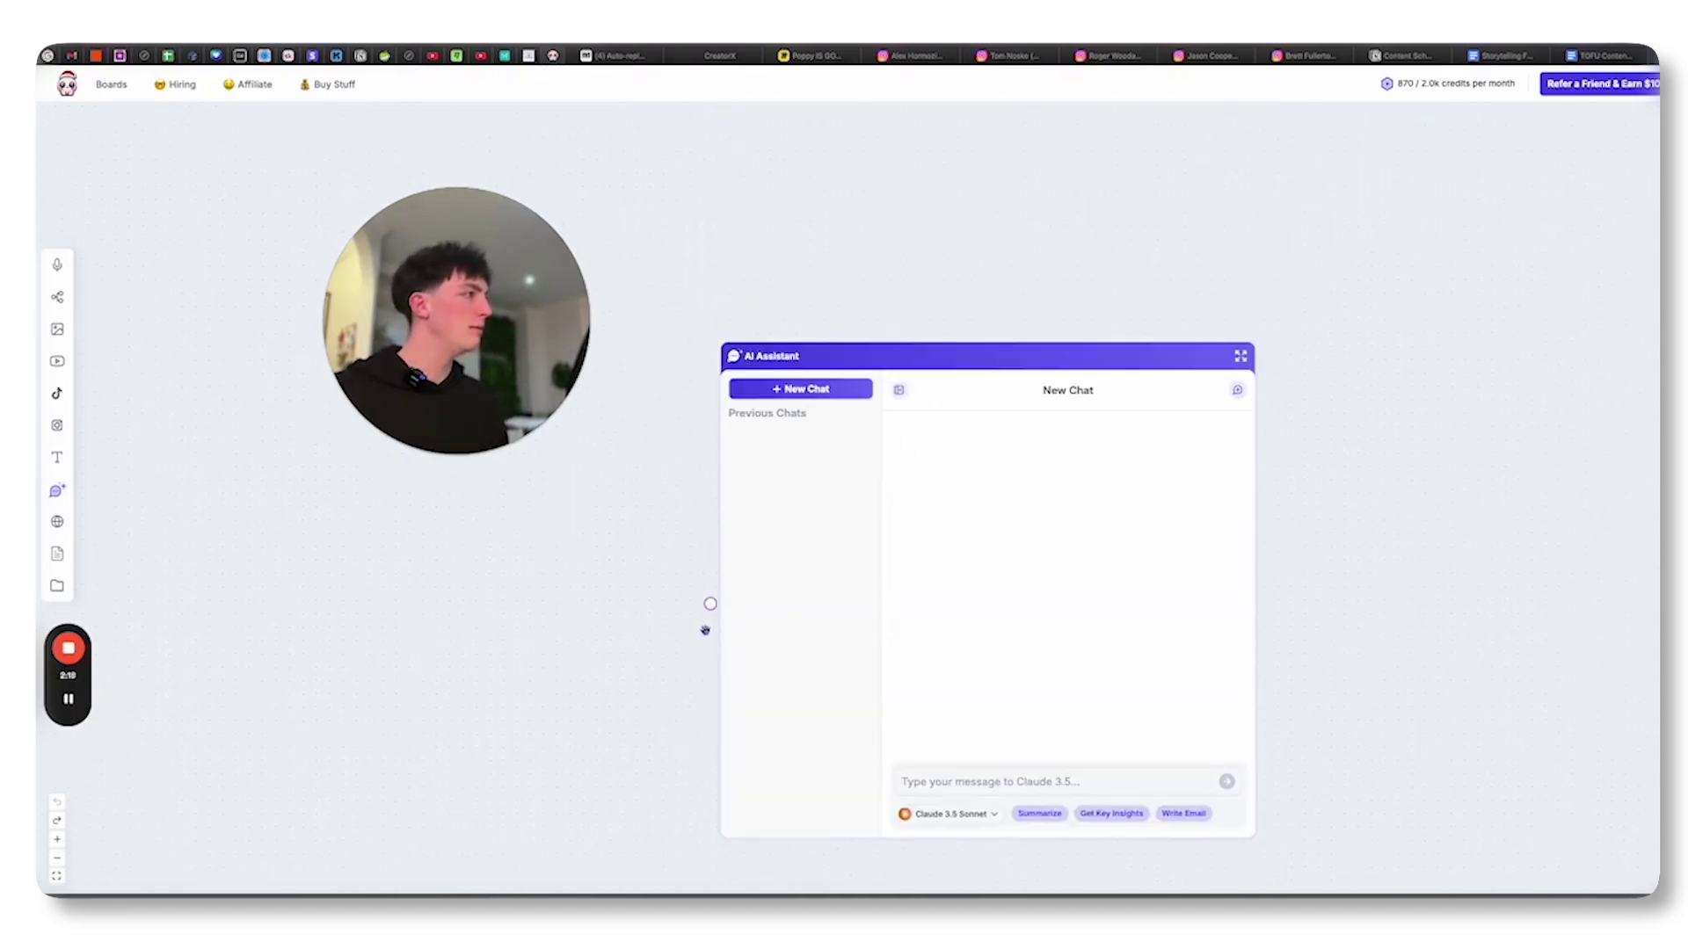
drag(574, 566, 635, 571)
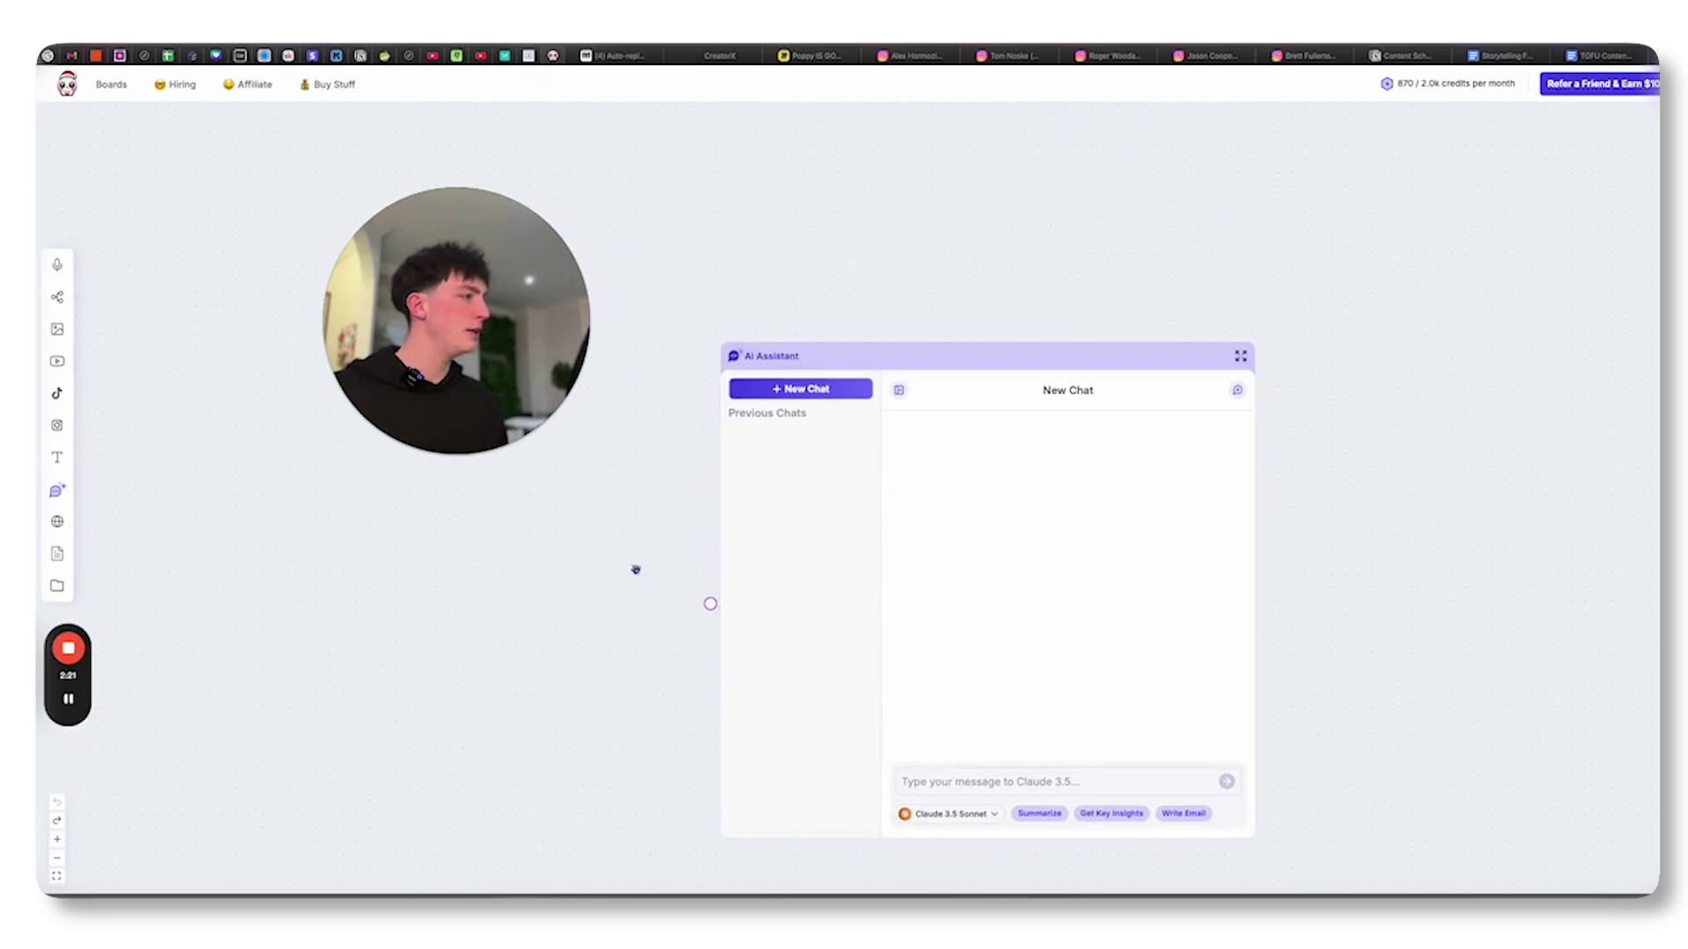
scroll(639, 647, down, 5)
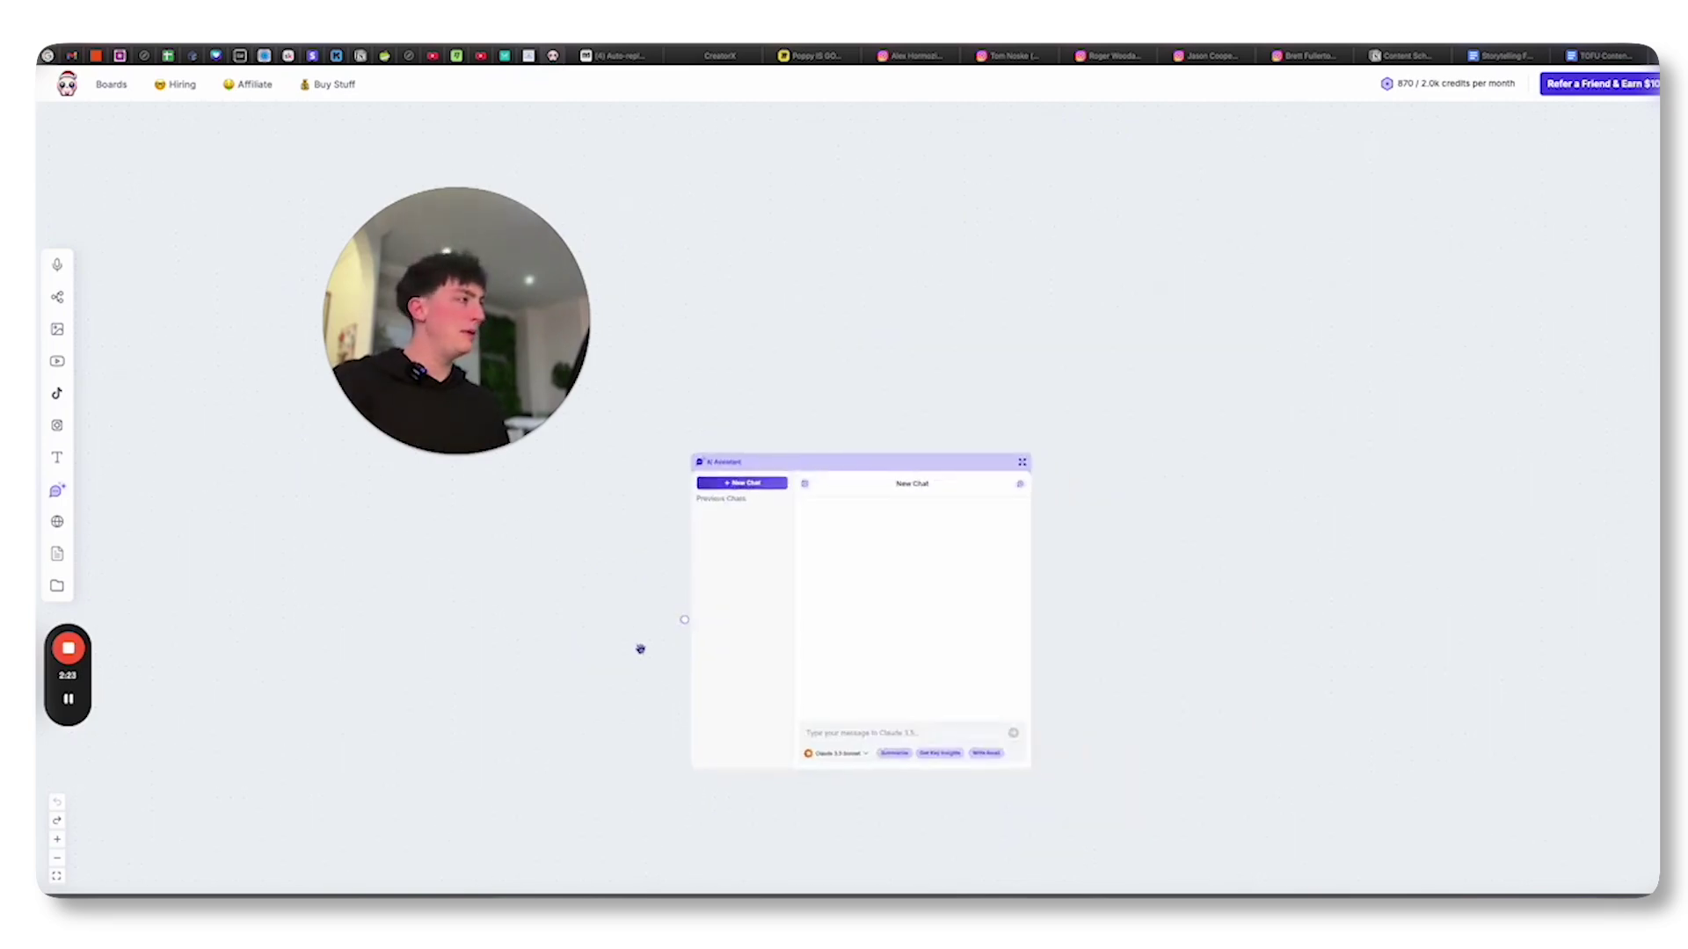
drag(968, 681, 1213, 510)
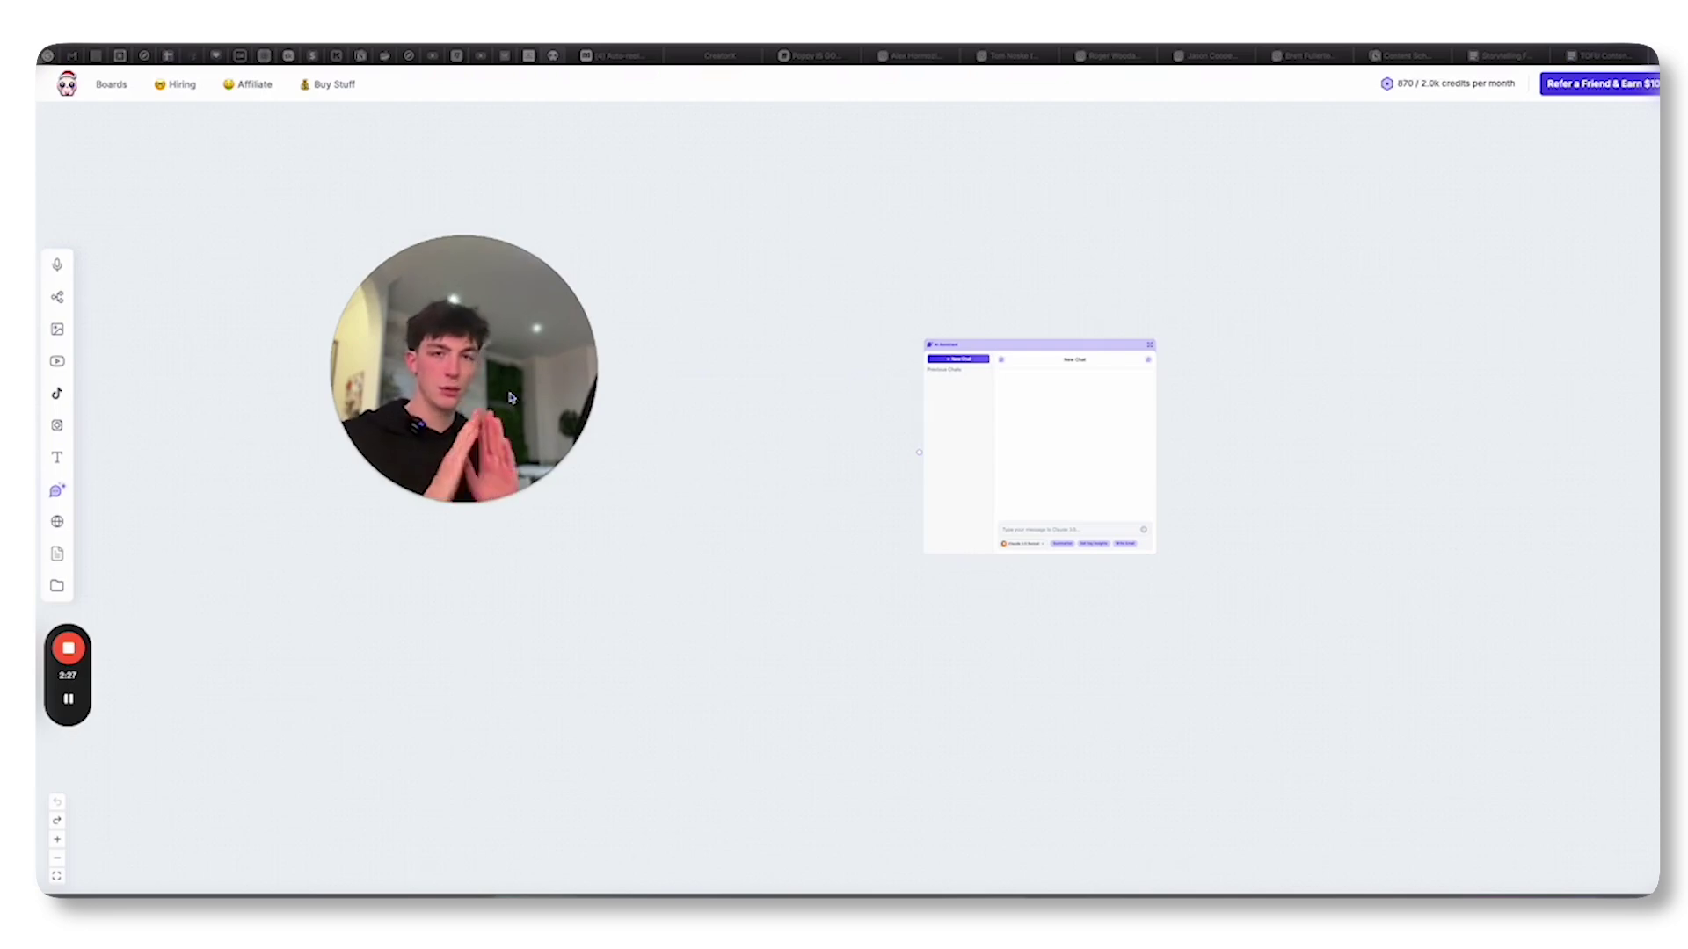
scroll(941, 403, left, 1)
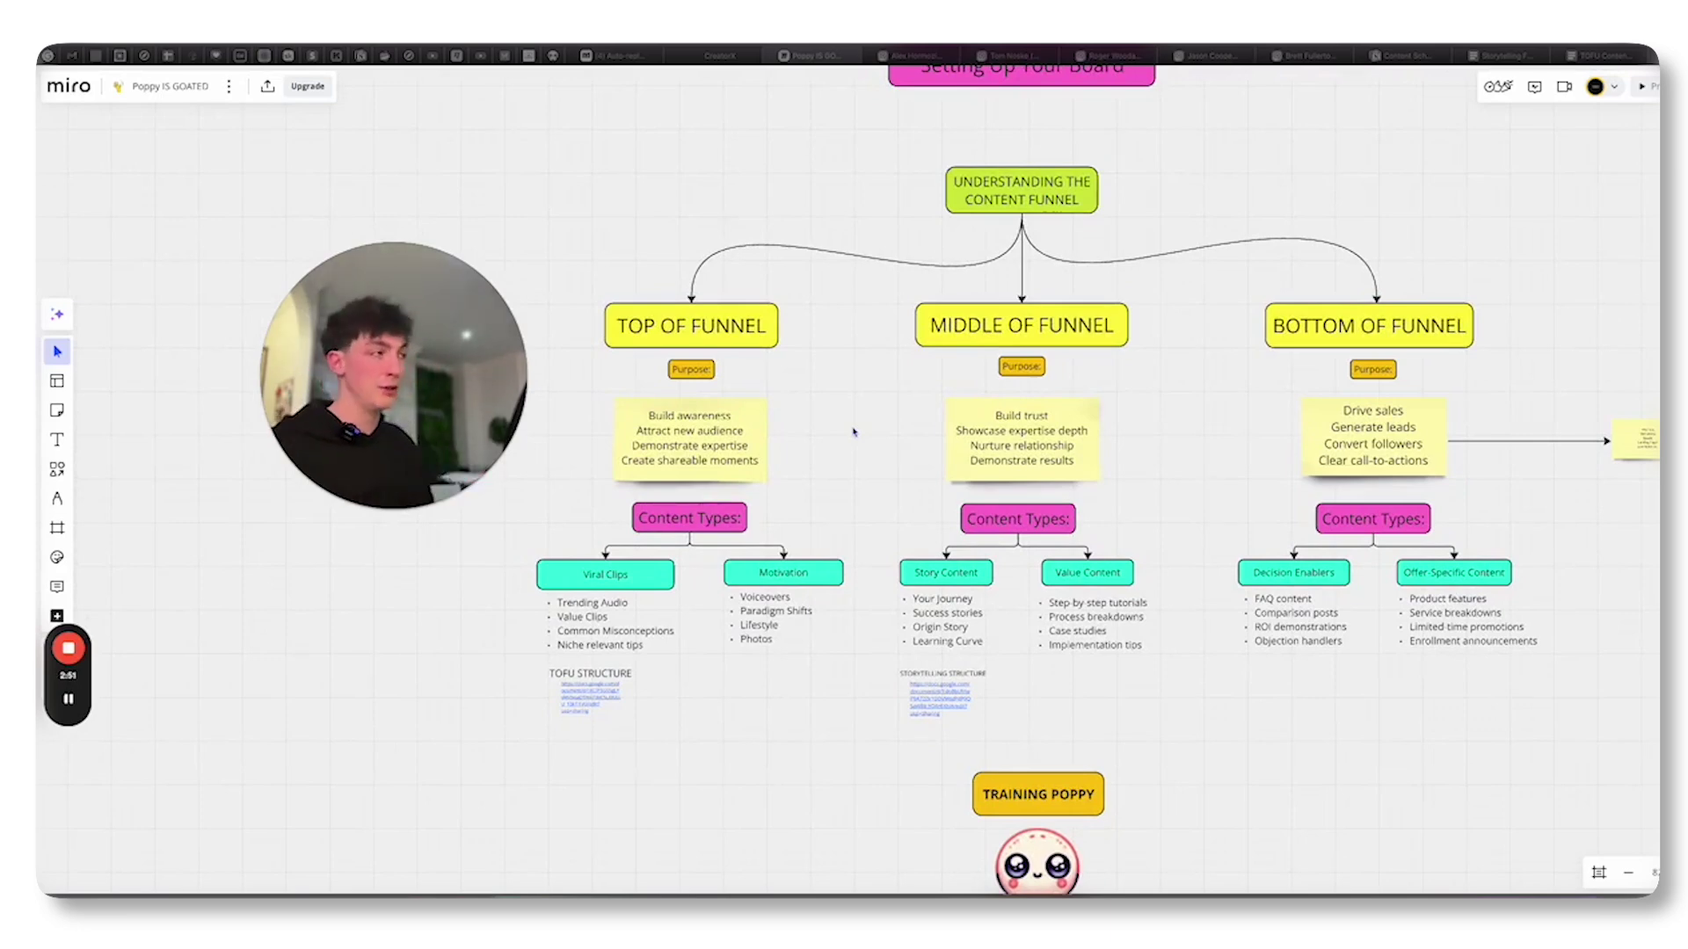
scroll(837, 418, up, 2)
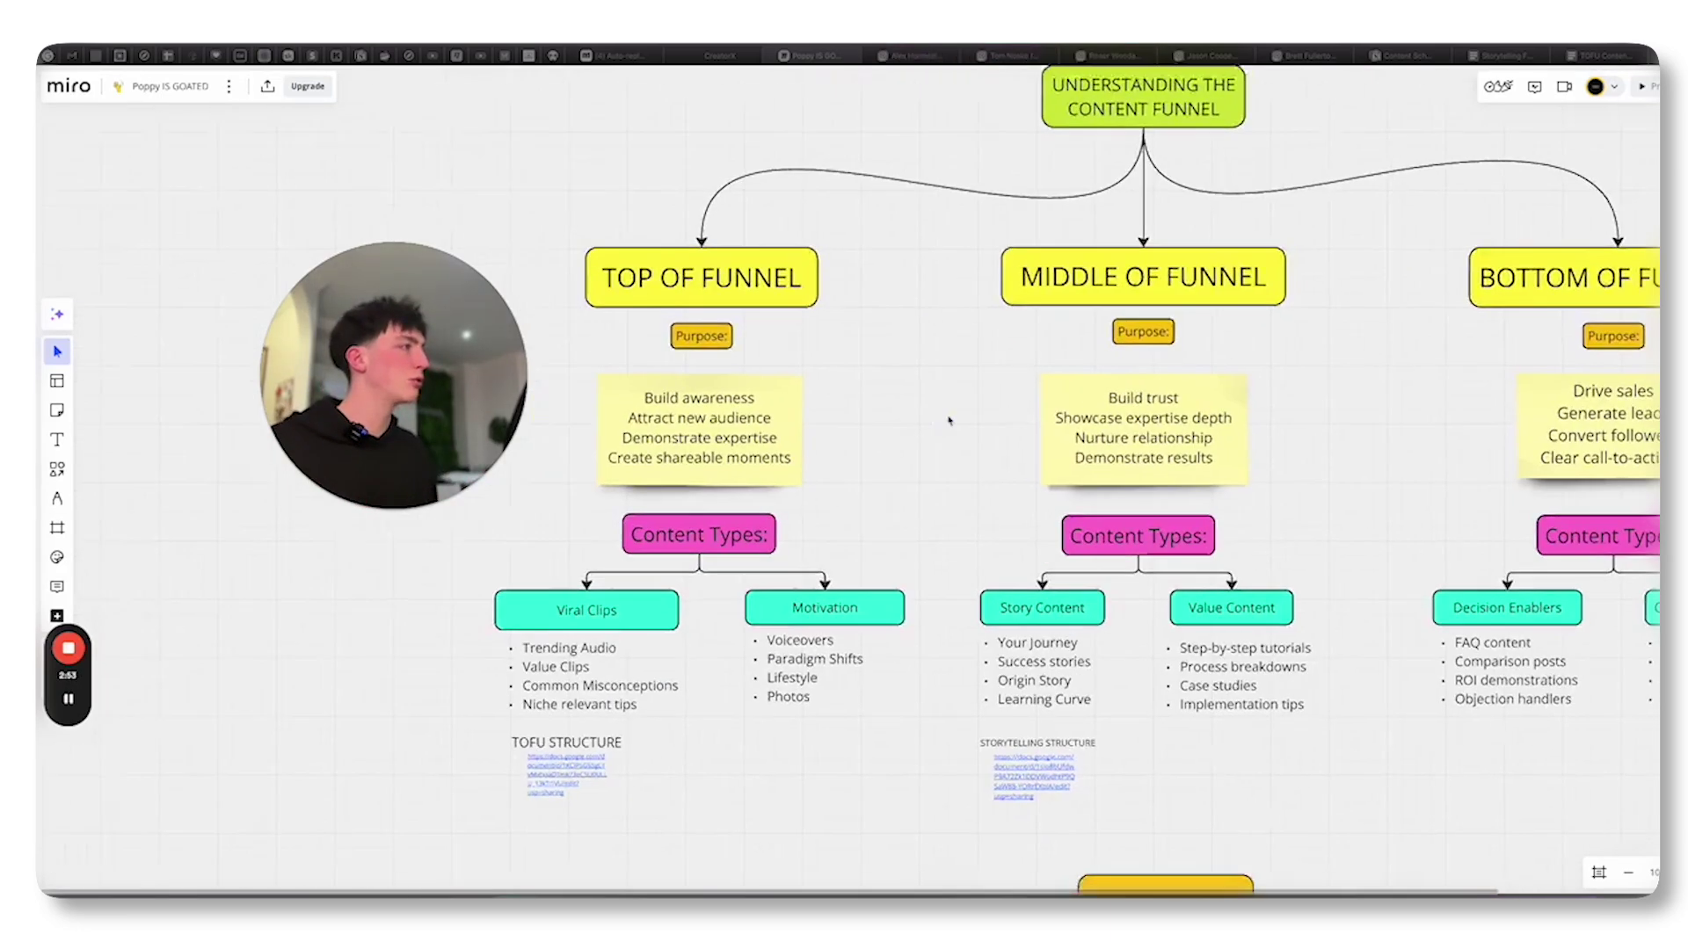
scroll(949, 426, up, 2)
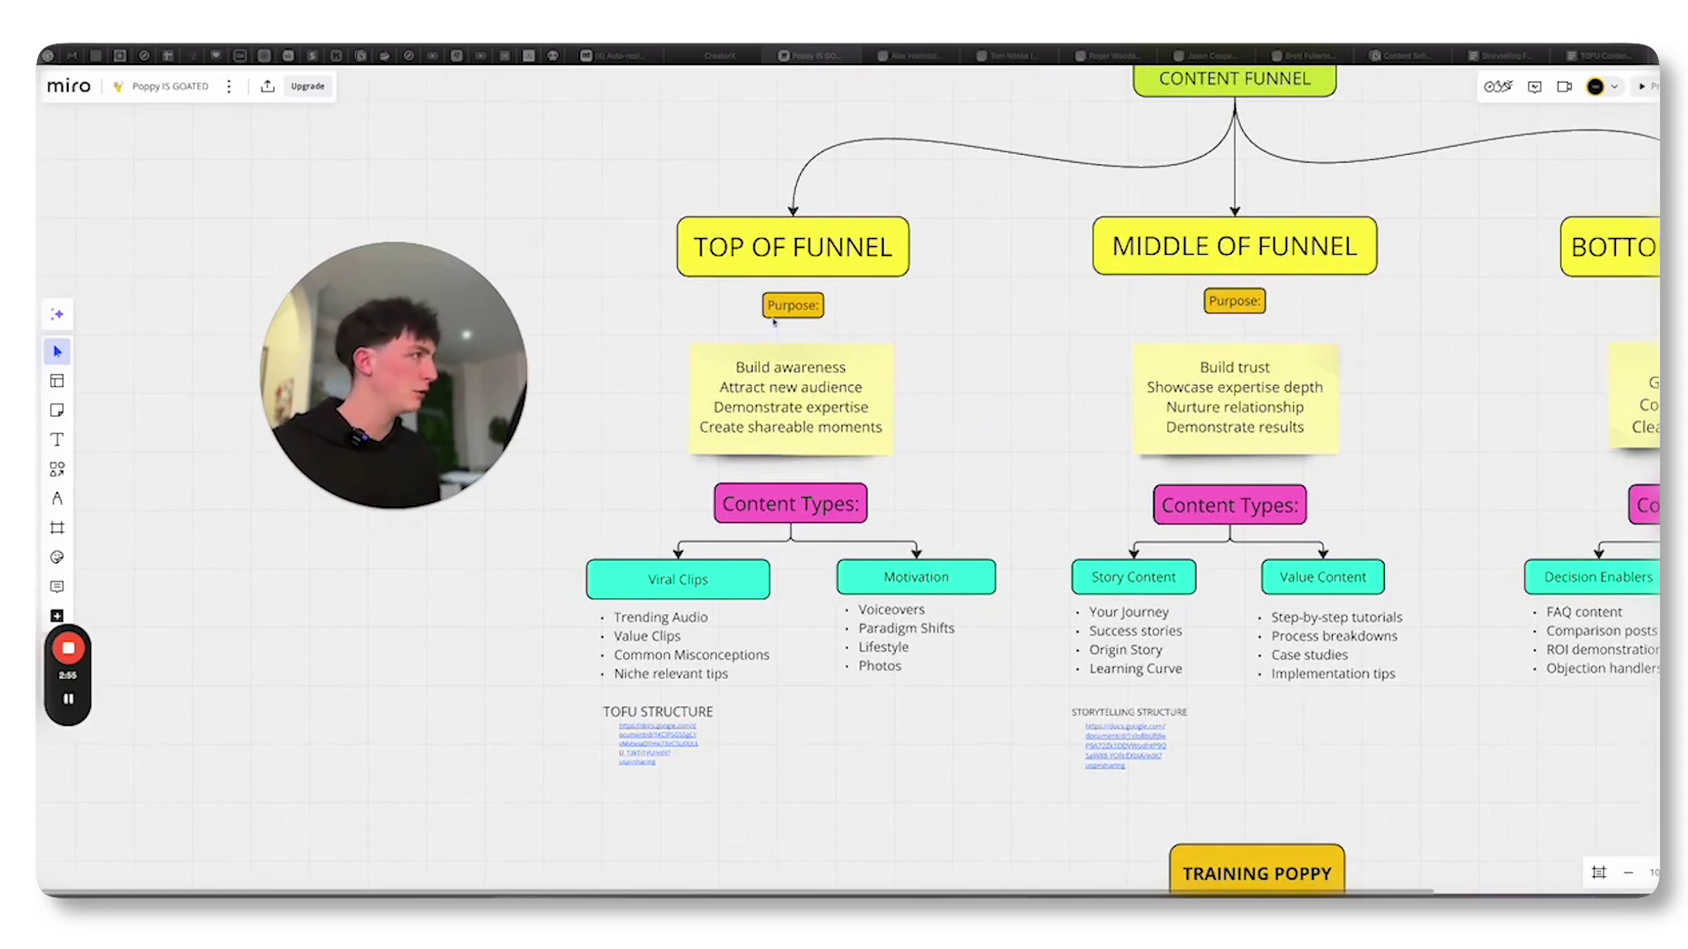
scroll(774, 320, up, 1)
scroll(977, 366, left, 2)
scroll(949, 343, up, 1)
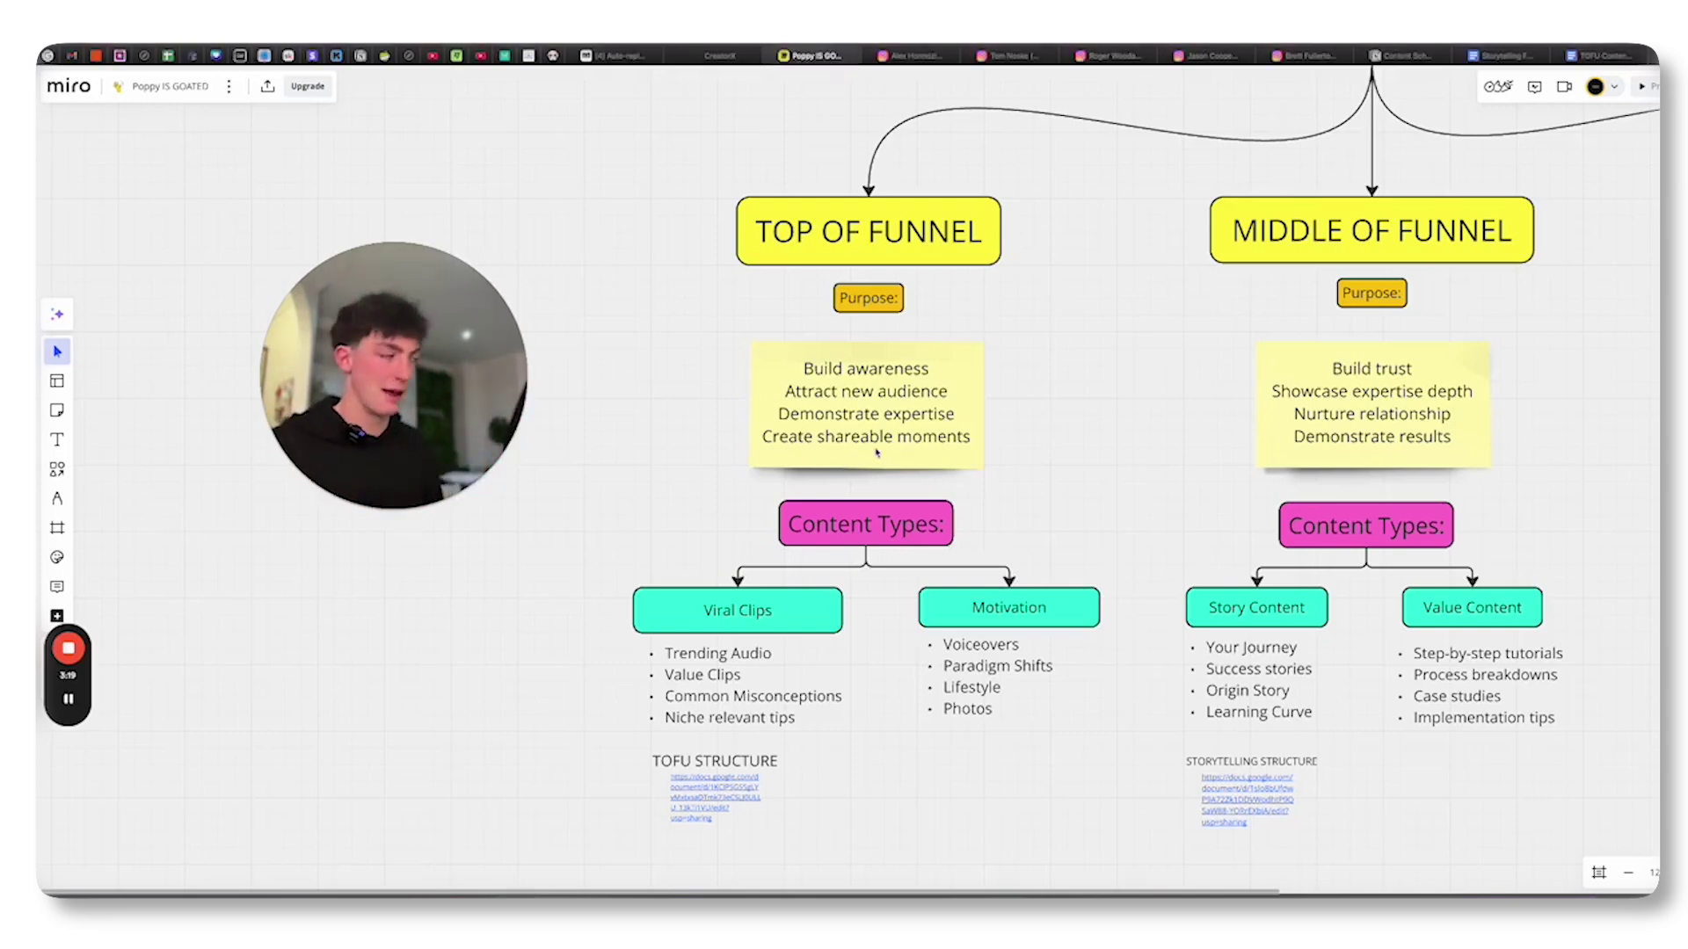
scroll(1134, 355, down, 3)
scroll(1133, 354, left, 2)
scroll(988, 422, up, 3)
scroll(983, 423, down, 2)
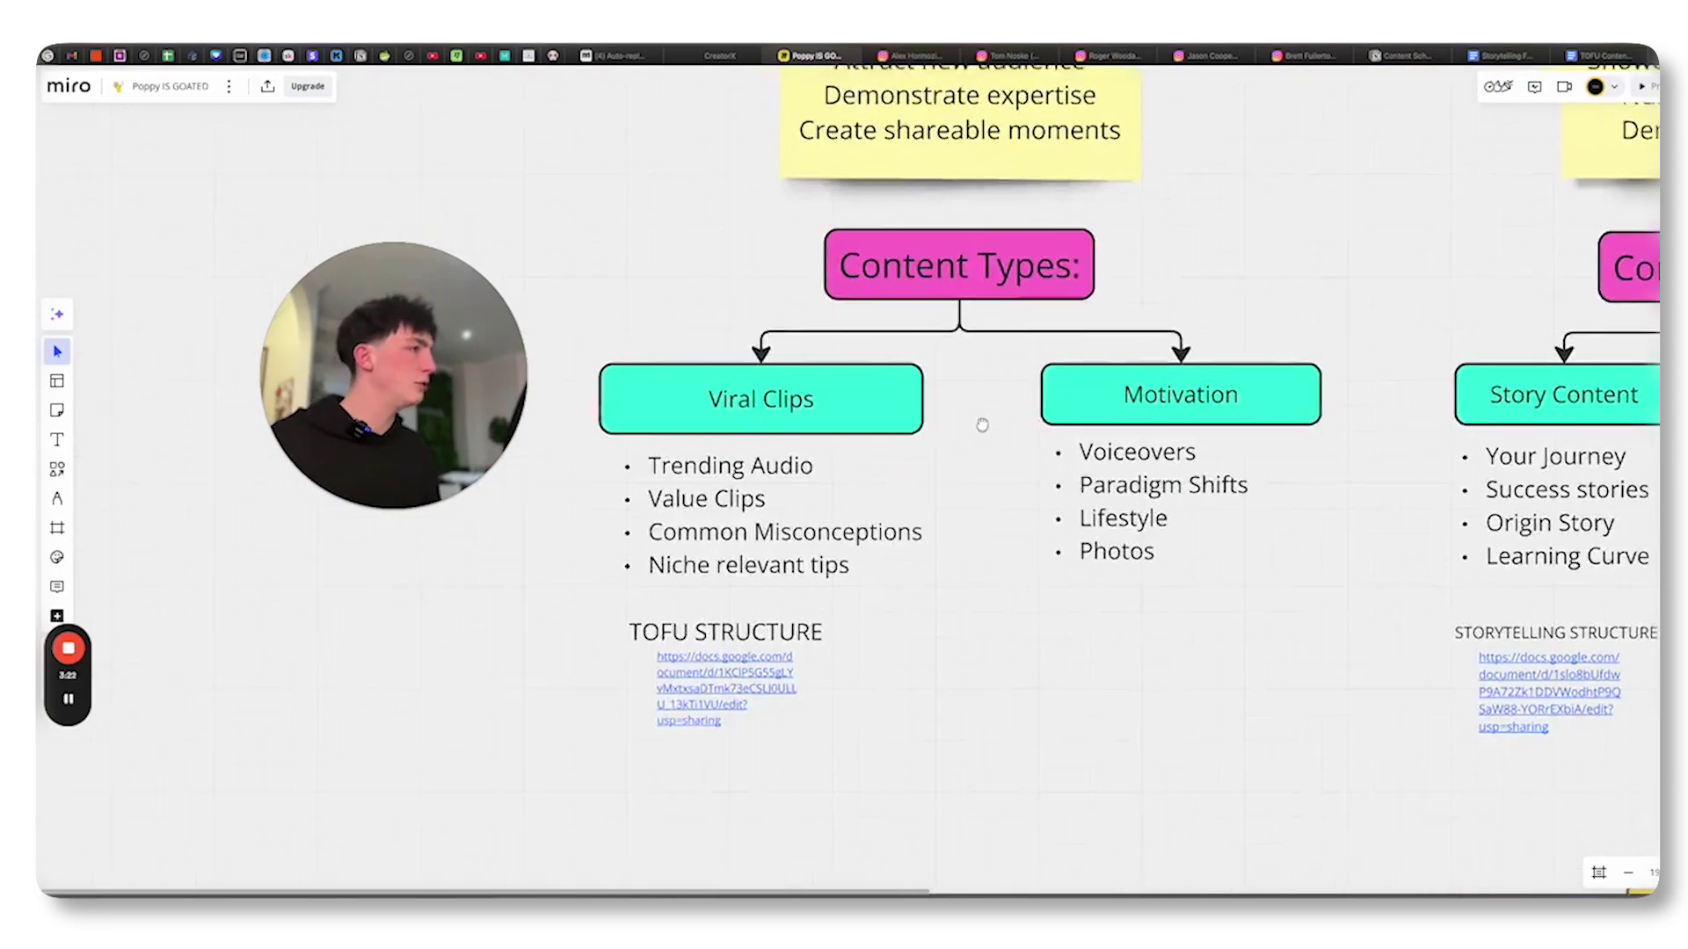
scroll(988, 405, down, 1)
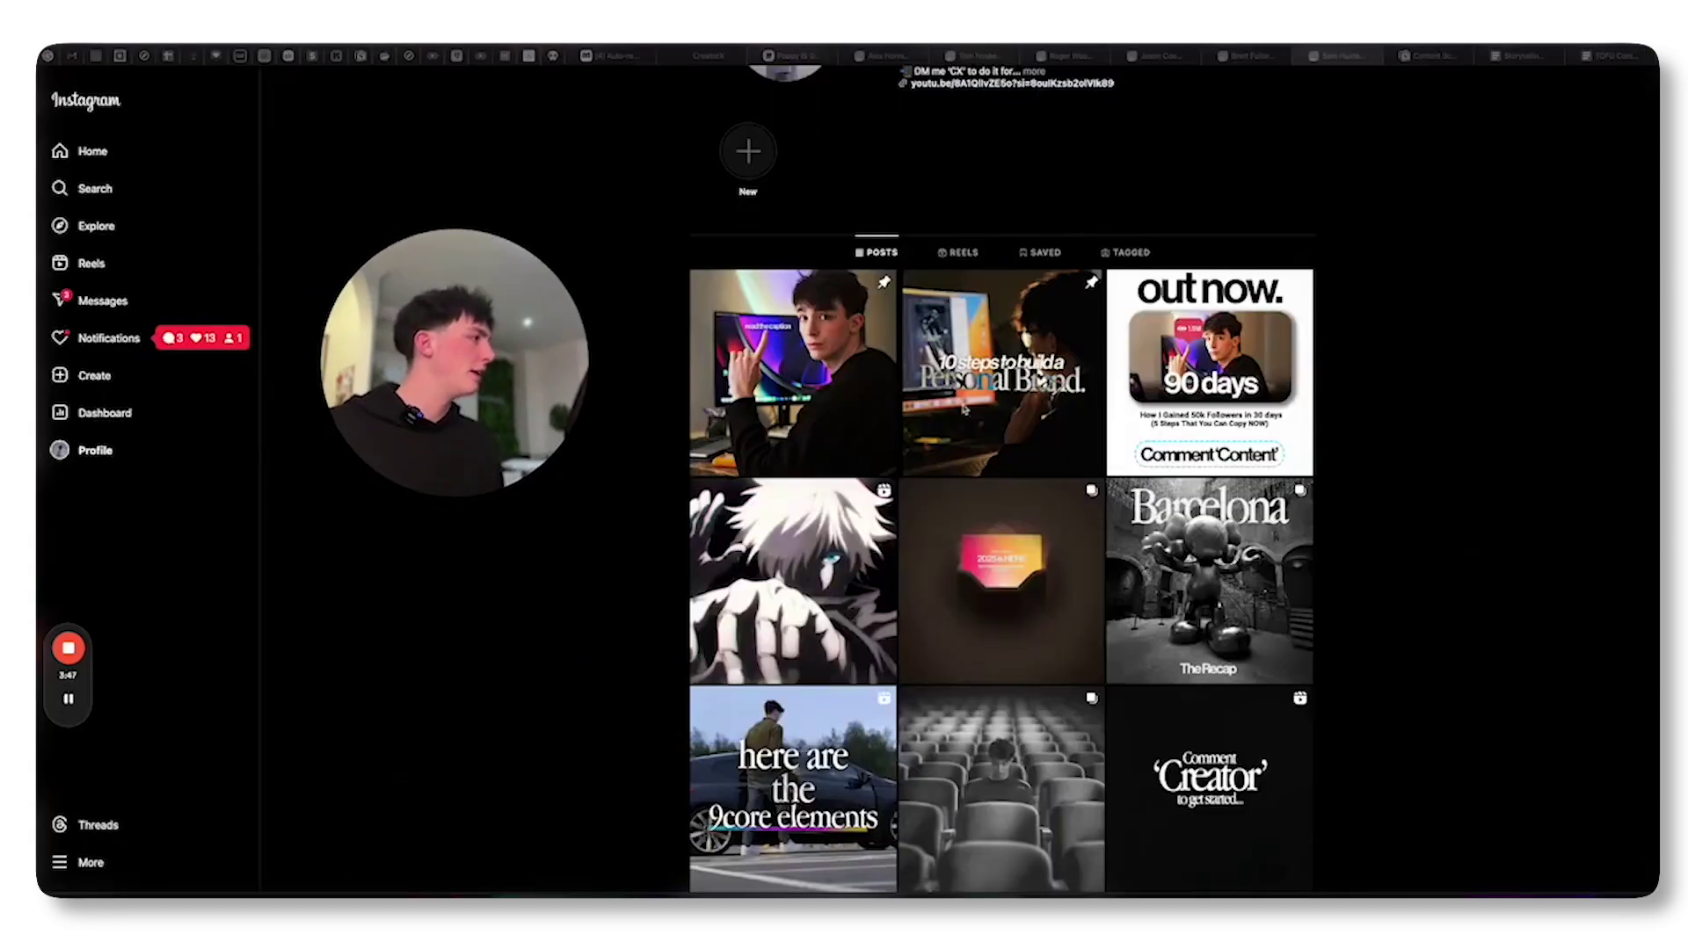
scroll(1044, 390, down, 2)
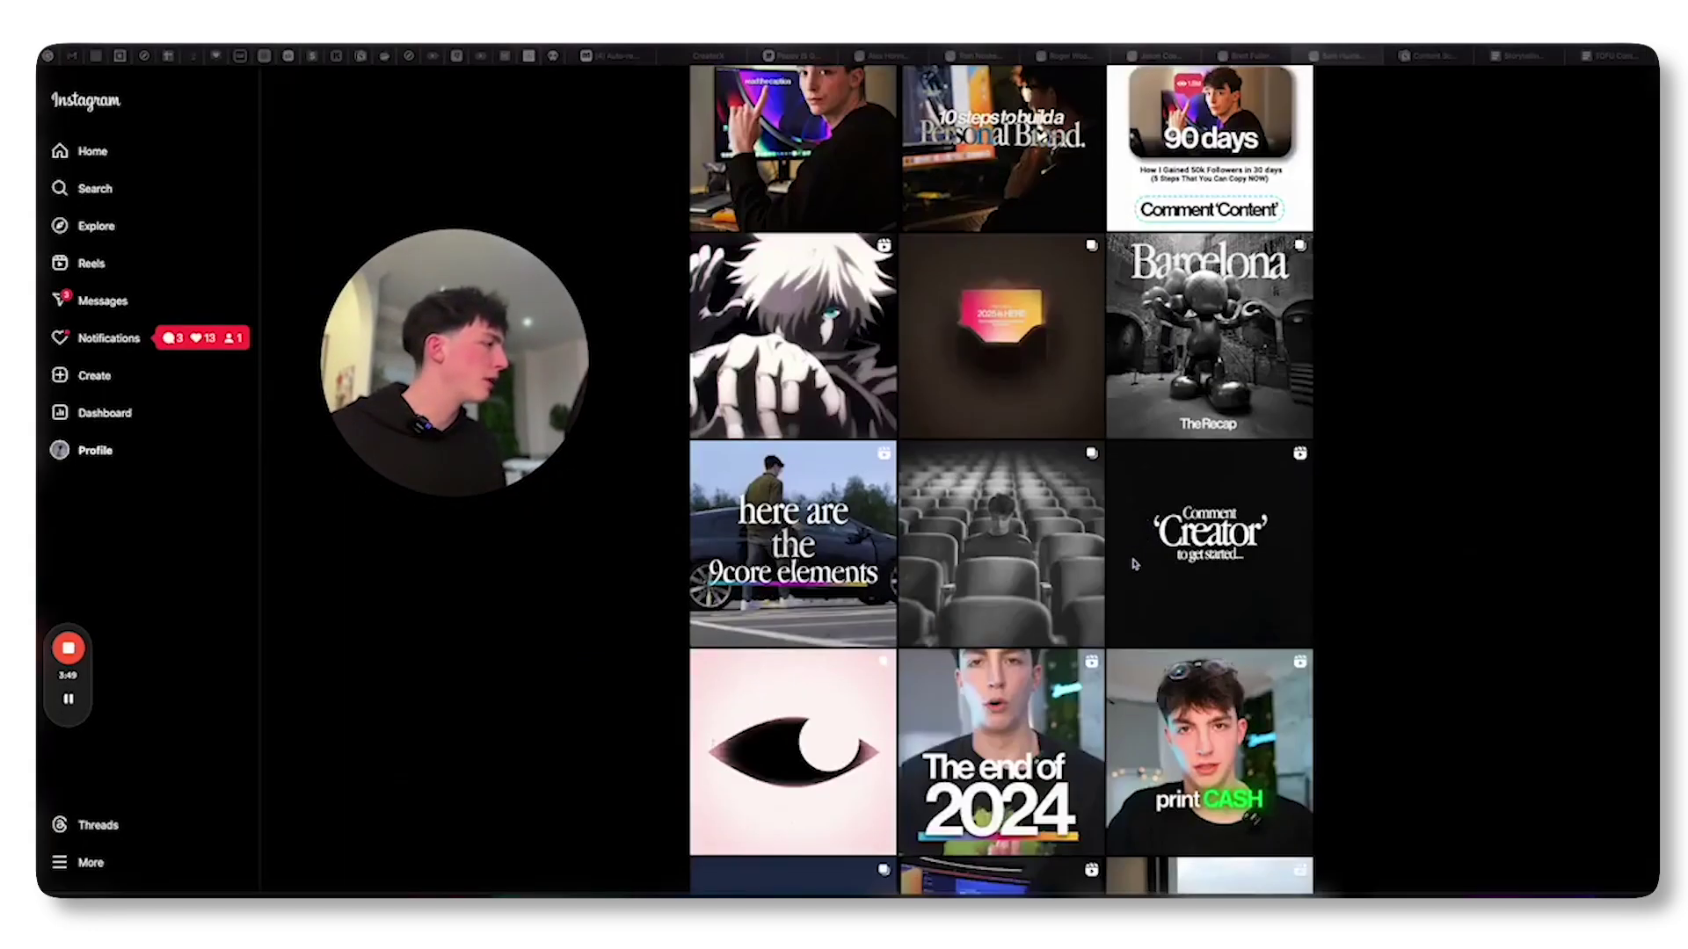
scroll(1092, 480, down, 4)
scroll(958, 517, down, 1)
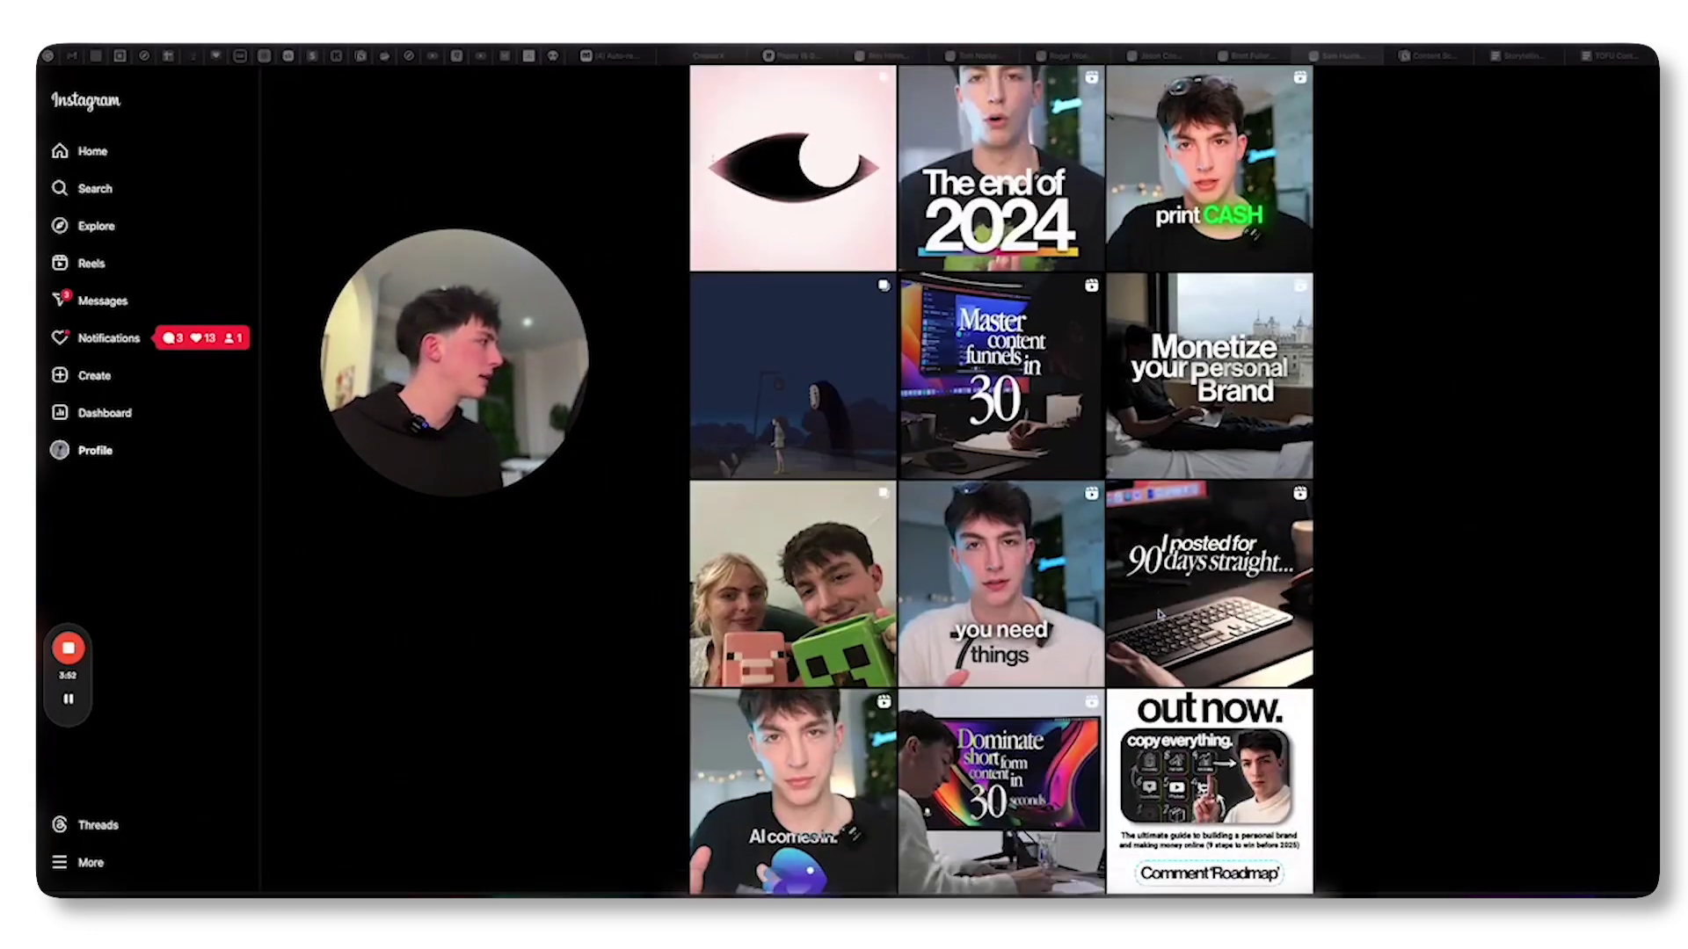
scroll(821, 397, down, 2)
scroll(820, 395, down, 2)
scroll(820, 396, down, 2)
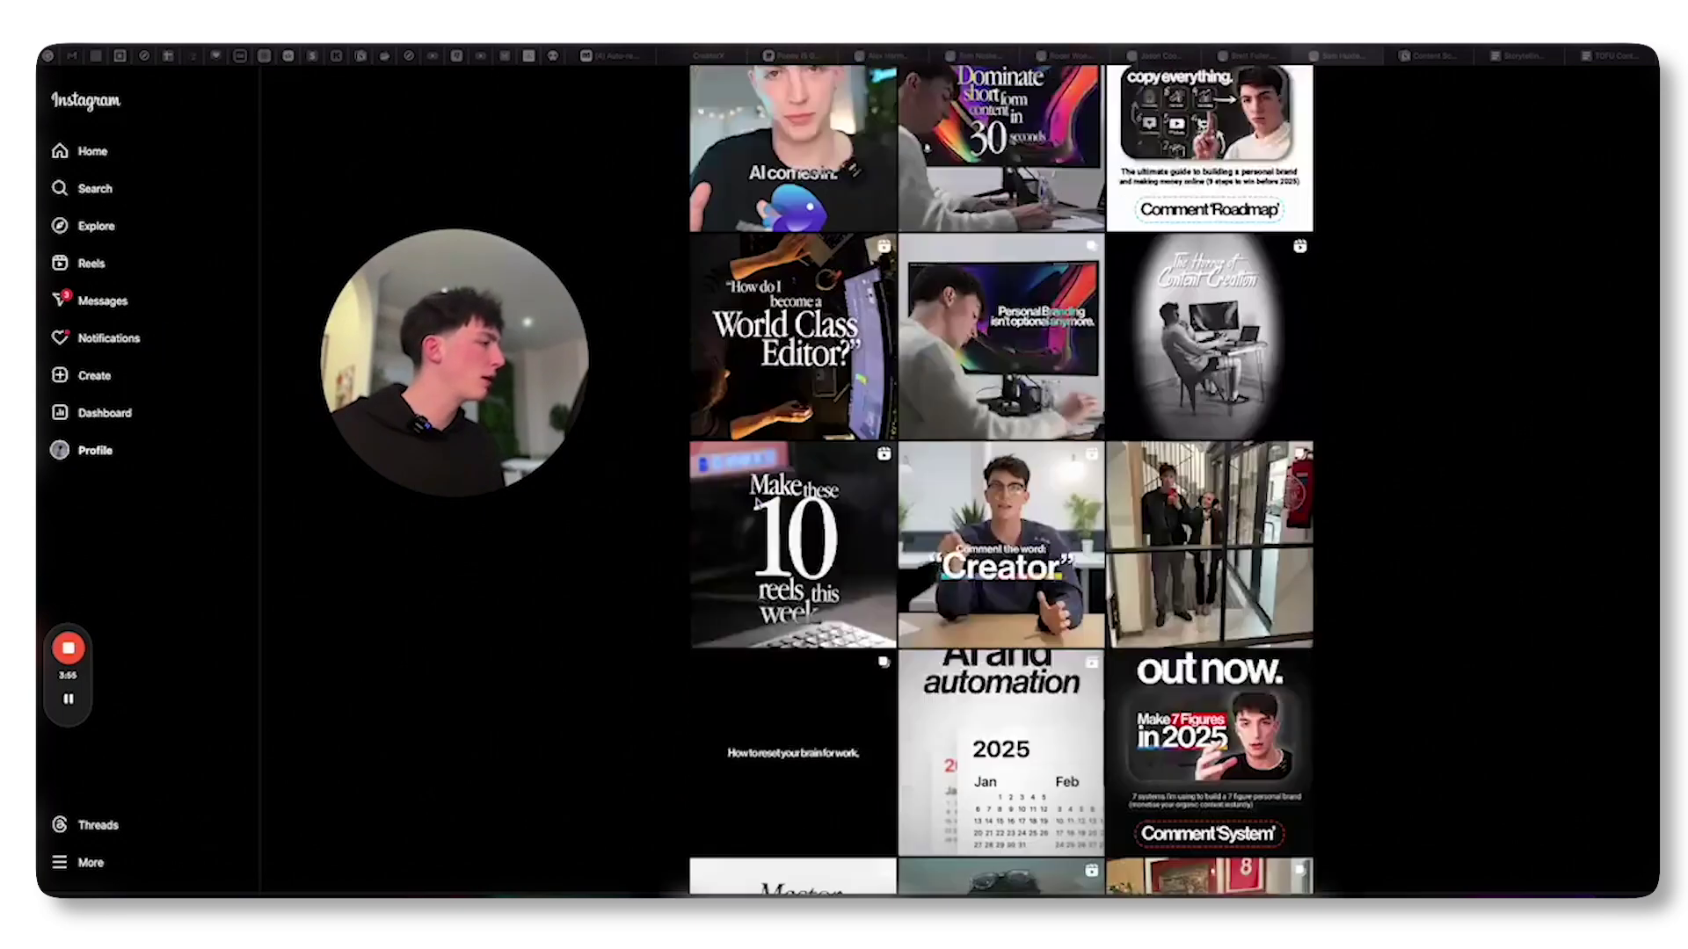
scroll(820, 397, down, 2)
scroll(880, 474, down, 2)
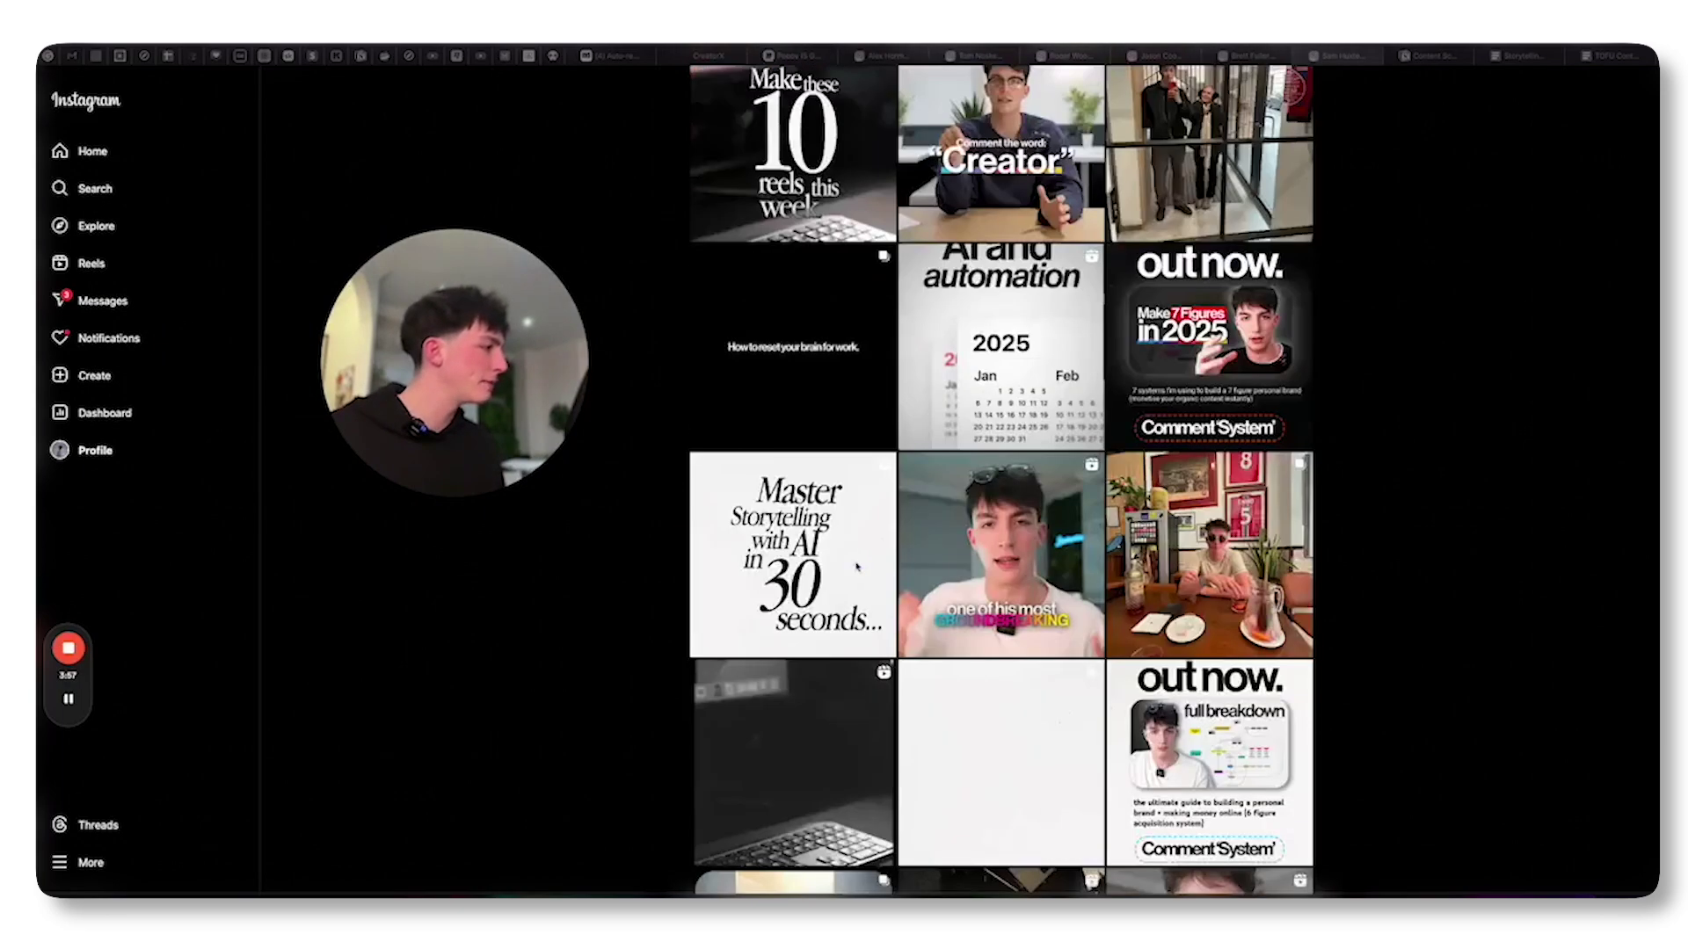
scroll(1124, 564, down, 5)
scroll(1124, 563, down, 2)
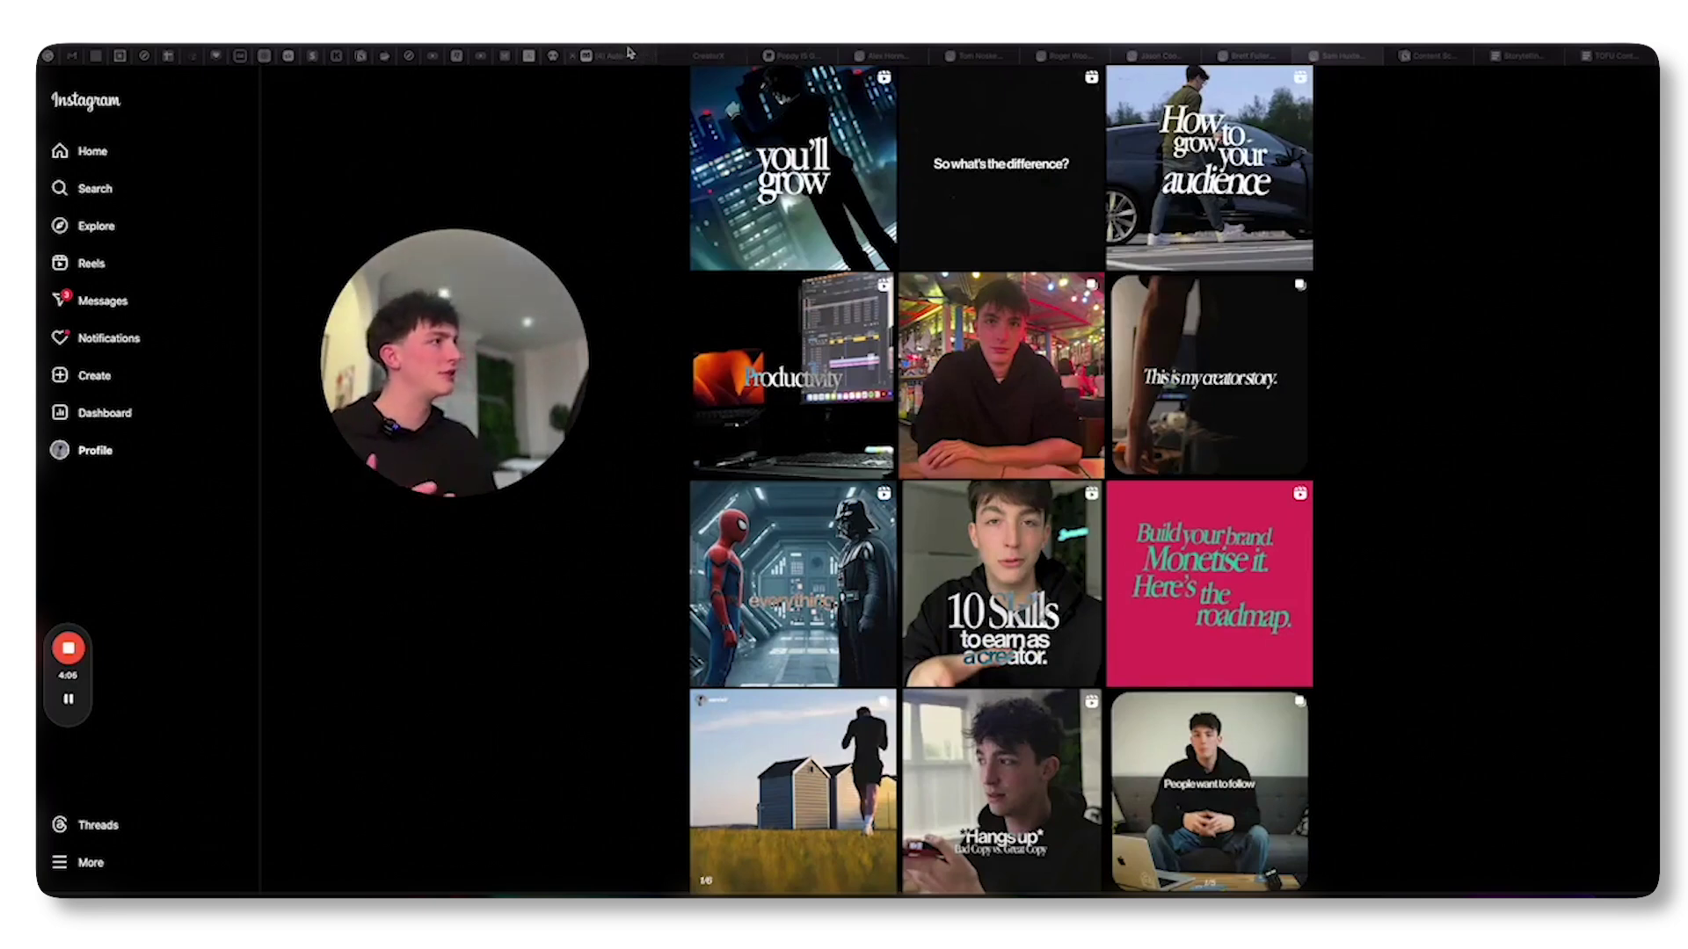
Go from the Instagram post grid back to the Miro strategy board
click(798, 61)
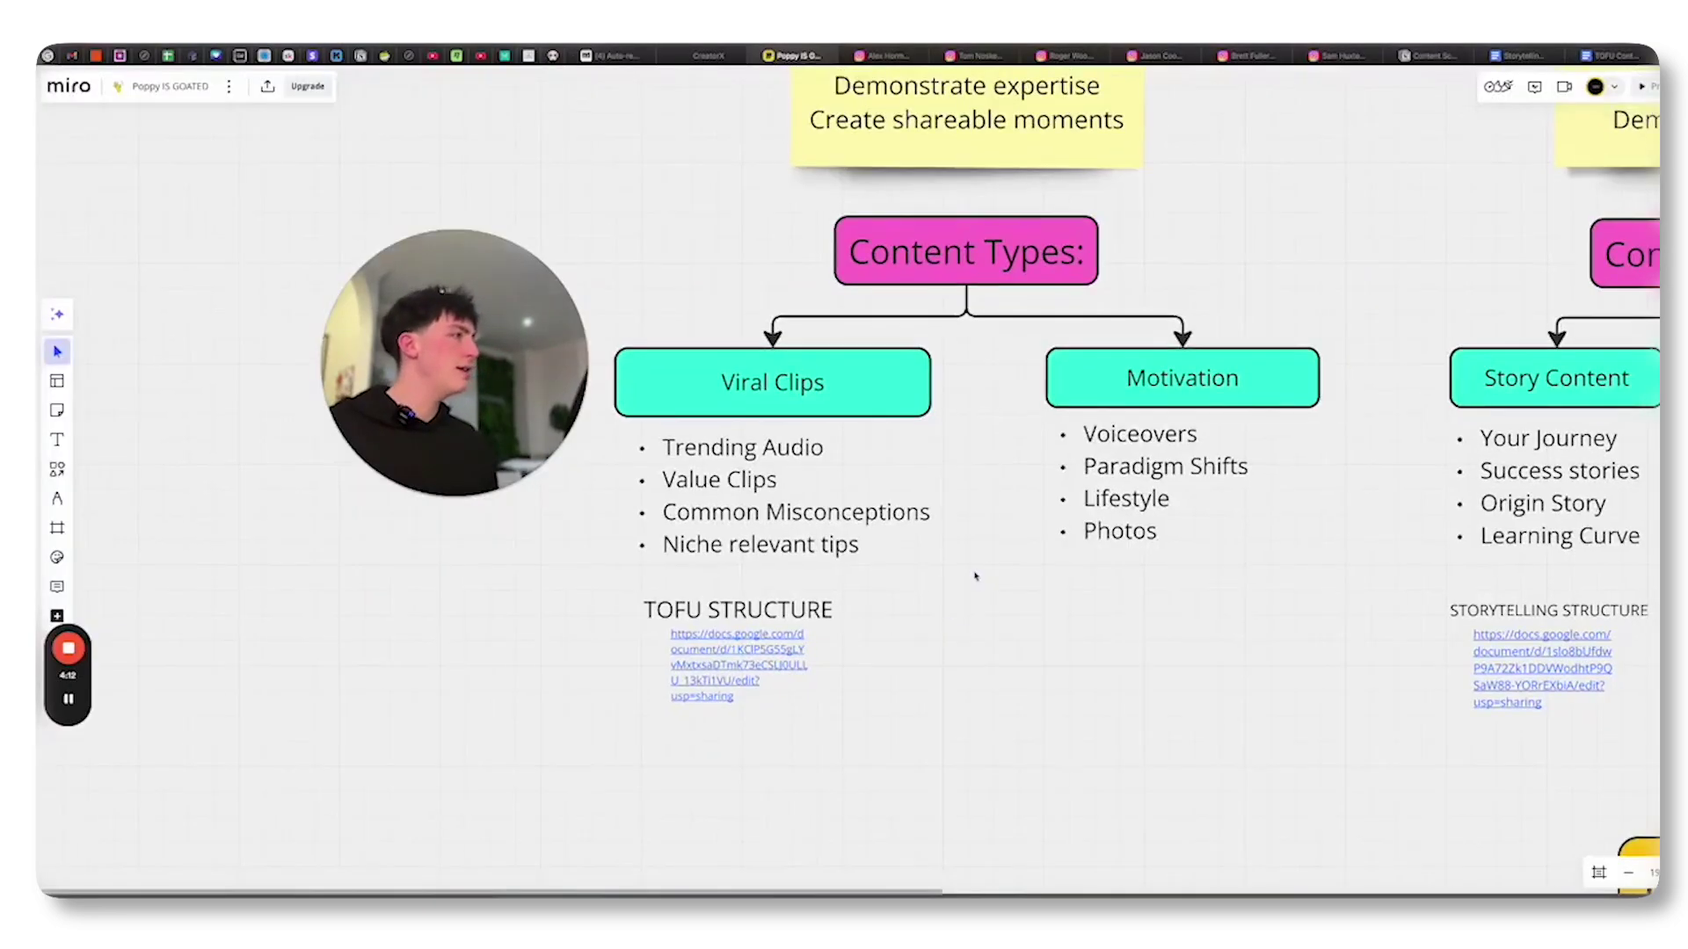
scroll(983, 570, down, 2)
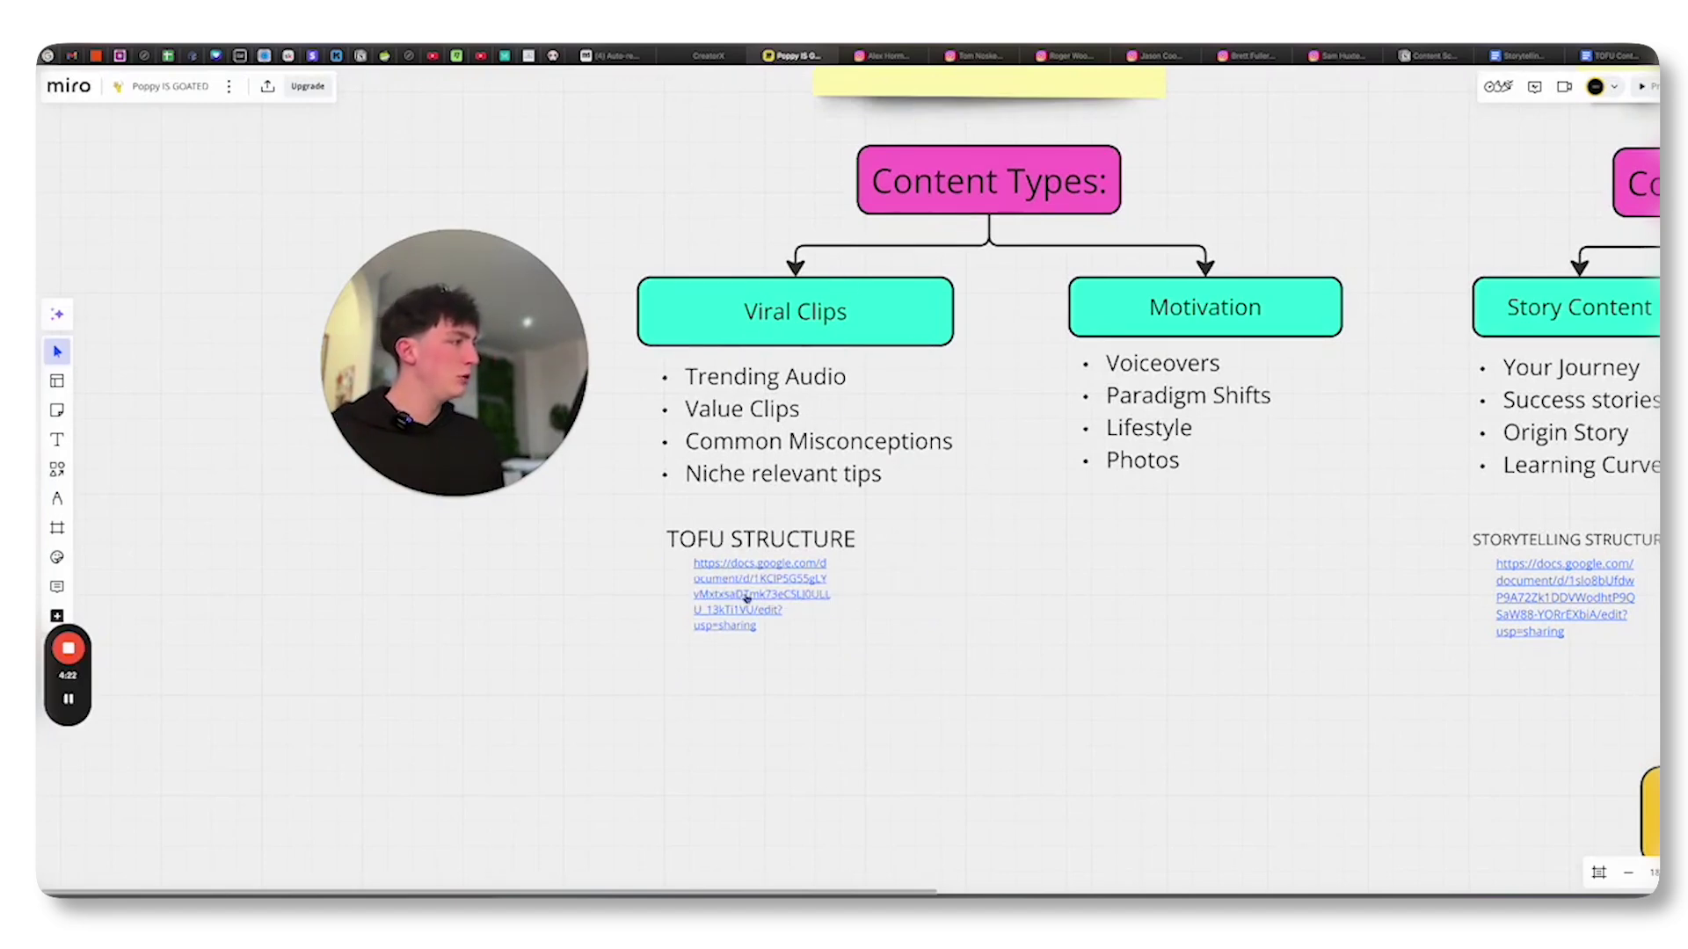
Bring up the TOFU Content Structure Google Doc
click(1605, 59)
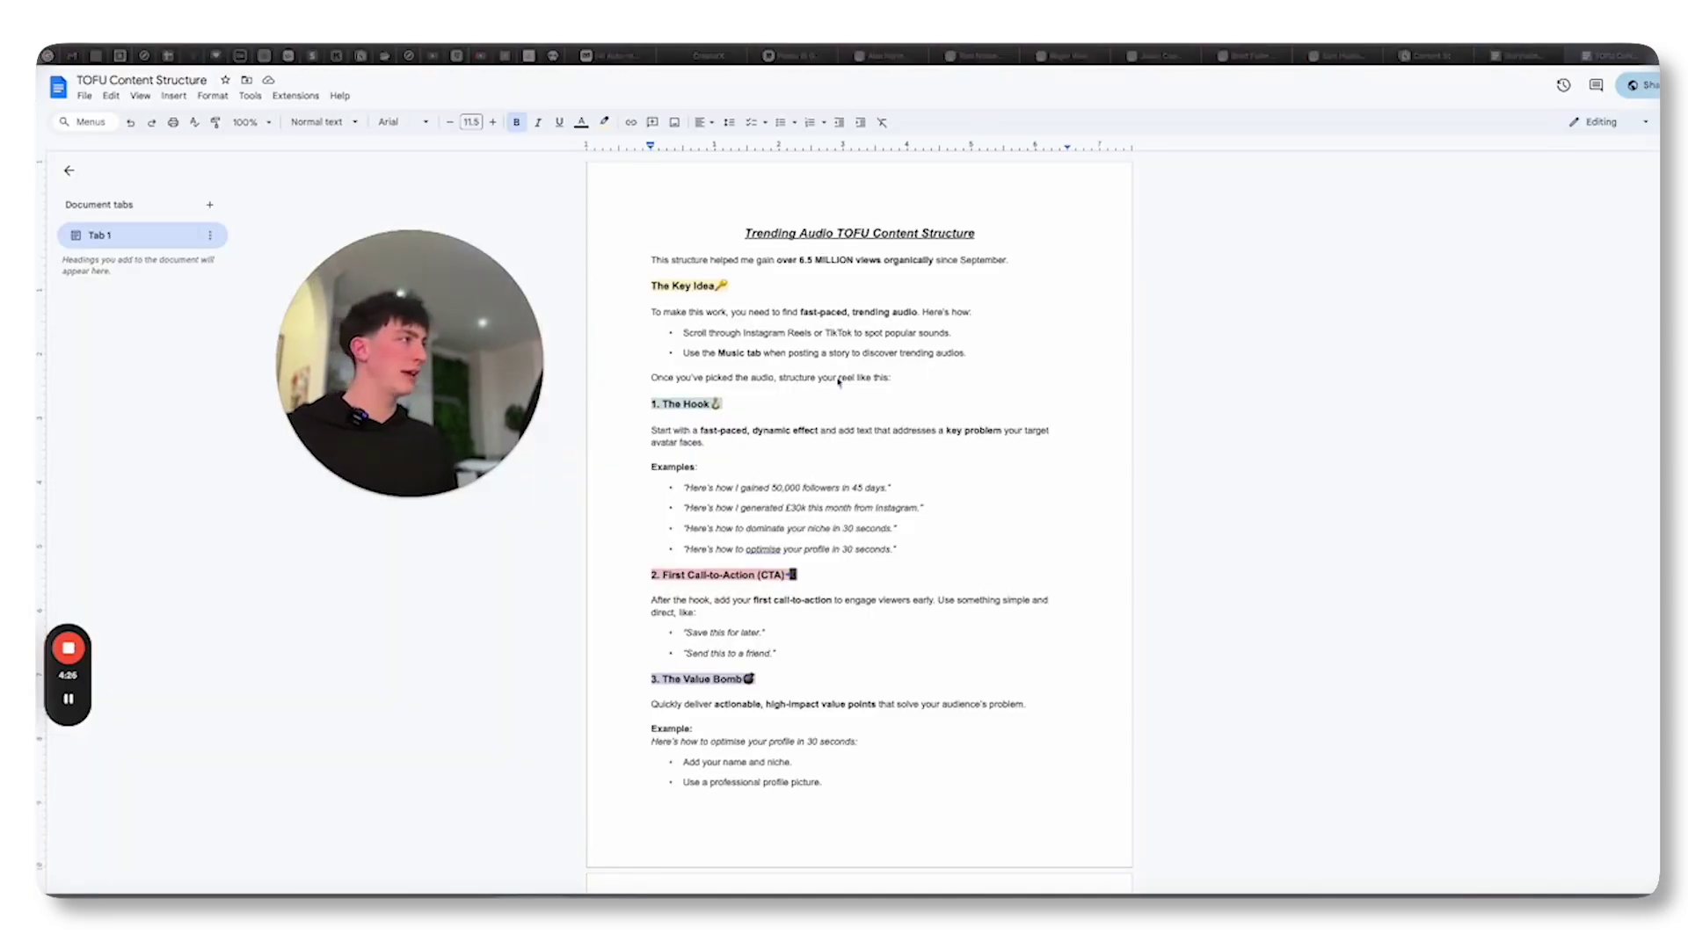
scroll(818, 607, down, 2)
scroll(851, 664, down, 1)
scroll(851, 663, down, 2)
scroll(992, 261, up, 3)
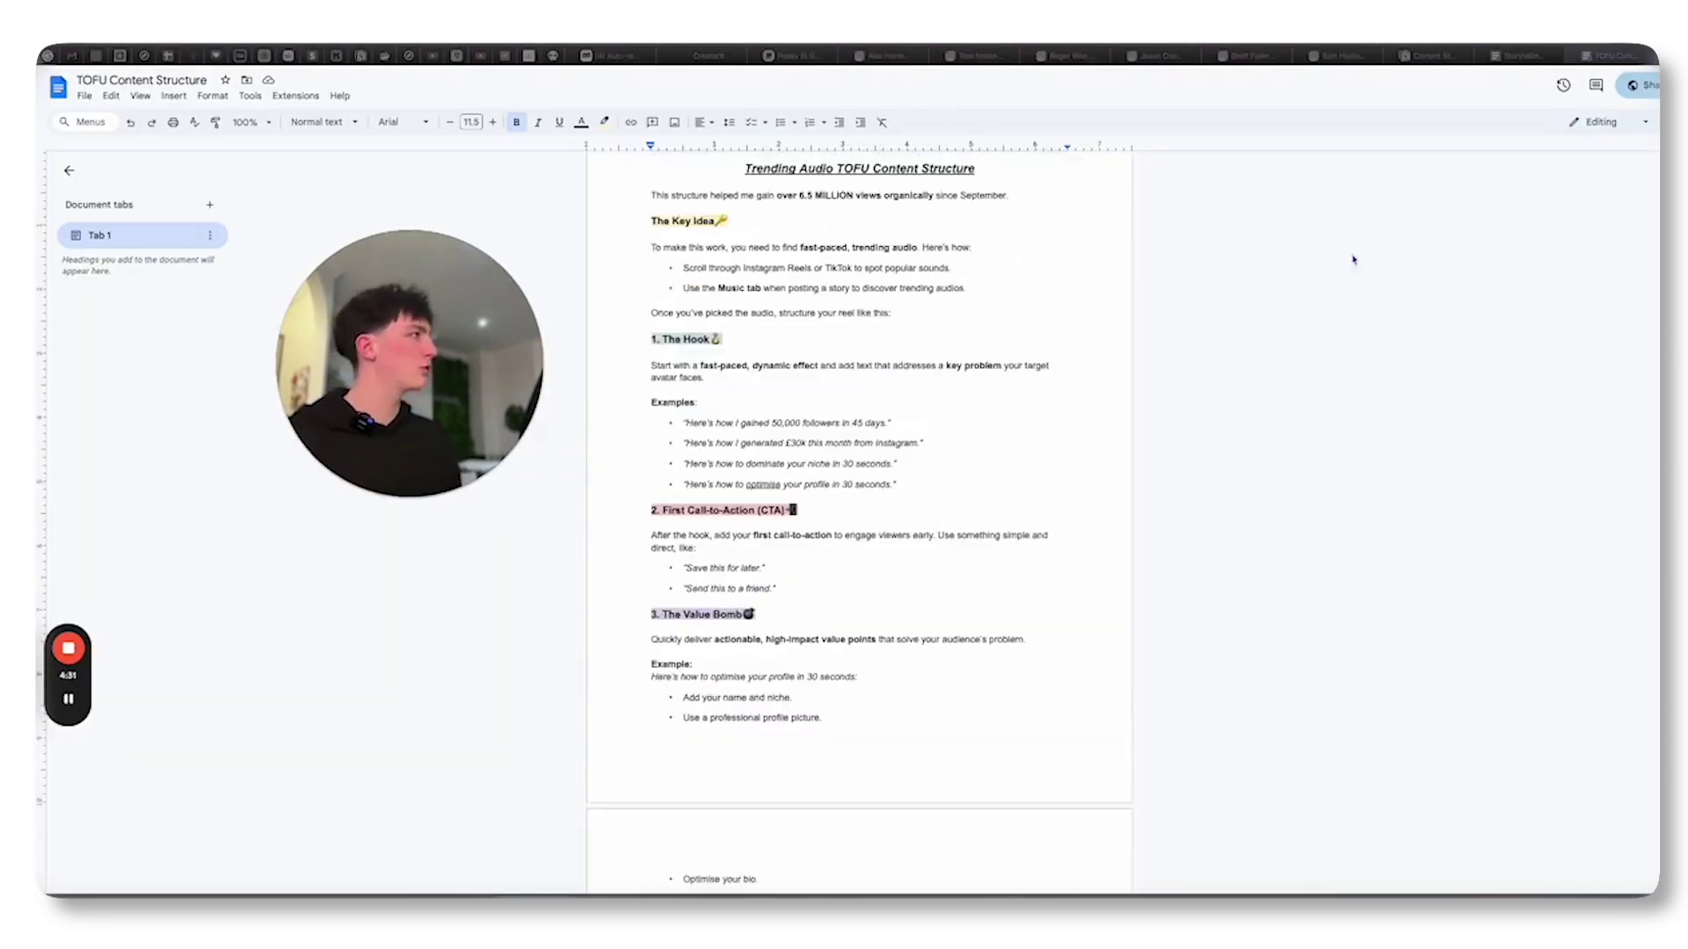
scroll(991, 262, up, 1)
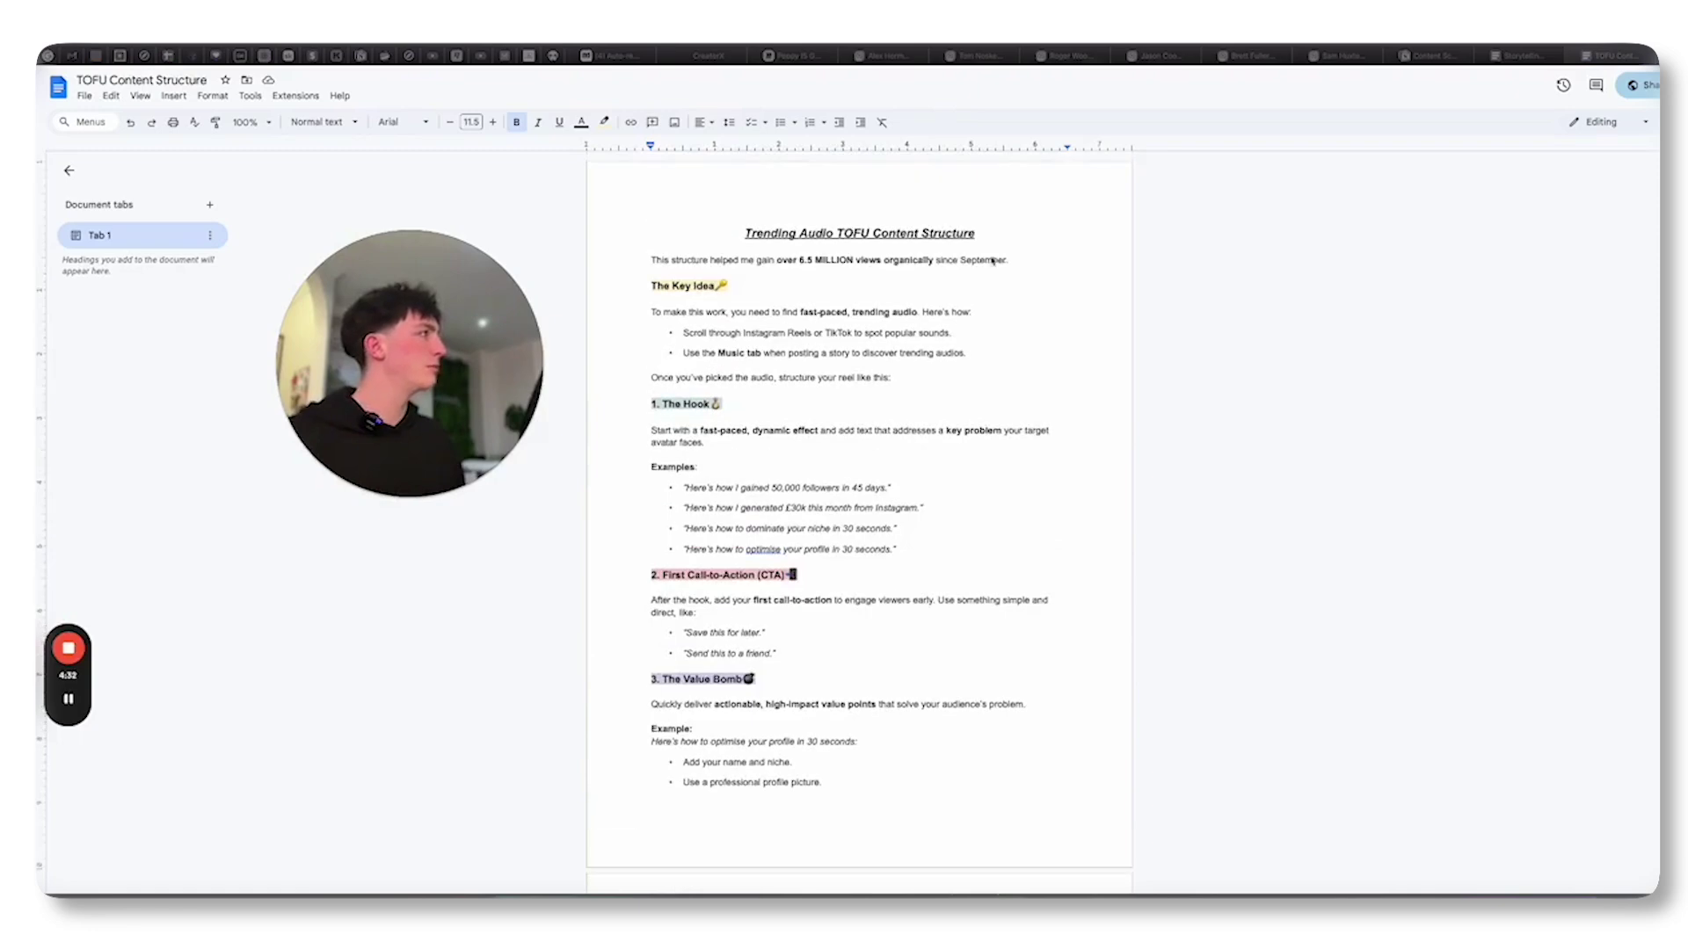
Return to the Miro content funnel board with the TOFU STRUCTURE link
click(793, 57)
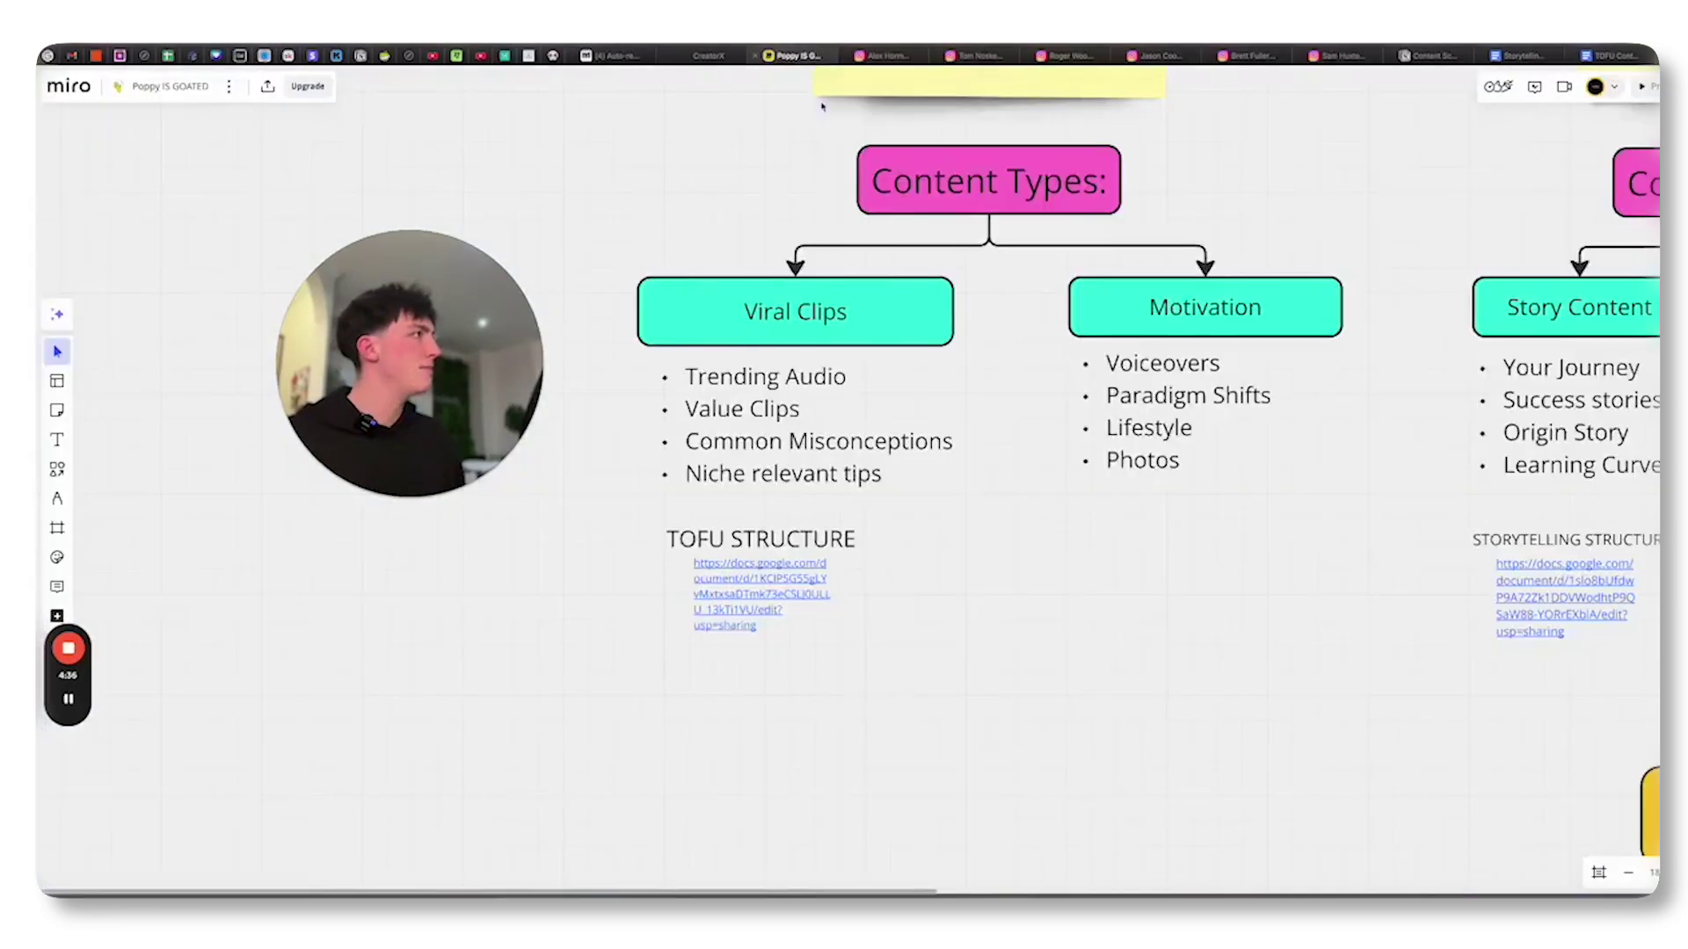
scroll(984, 625, right, 2)
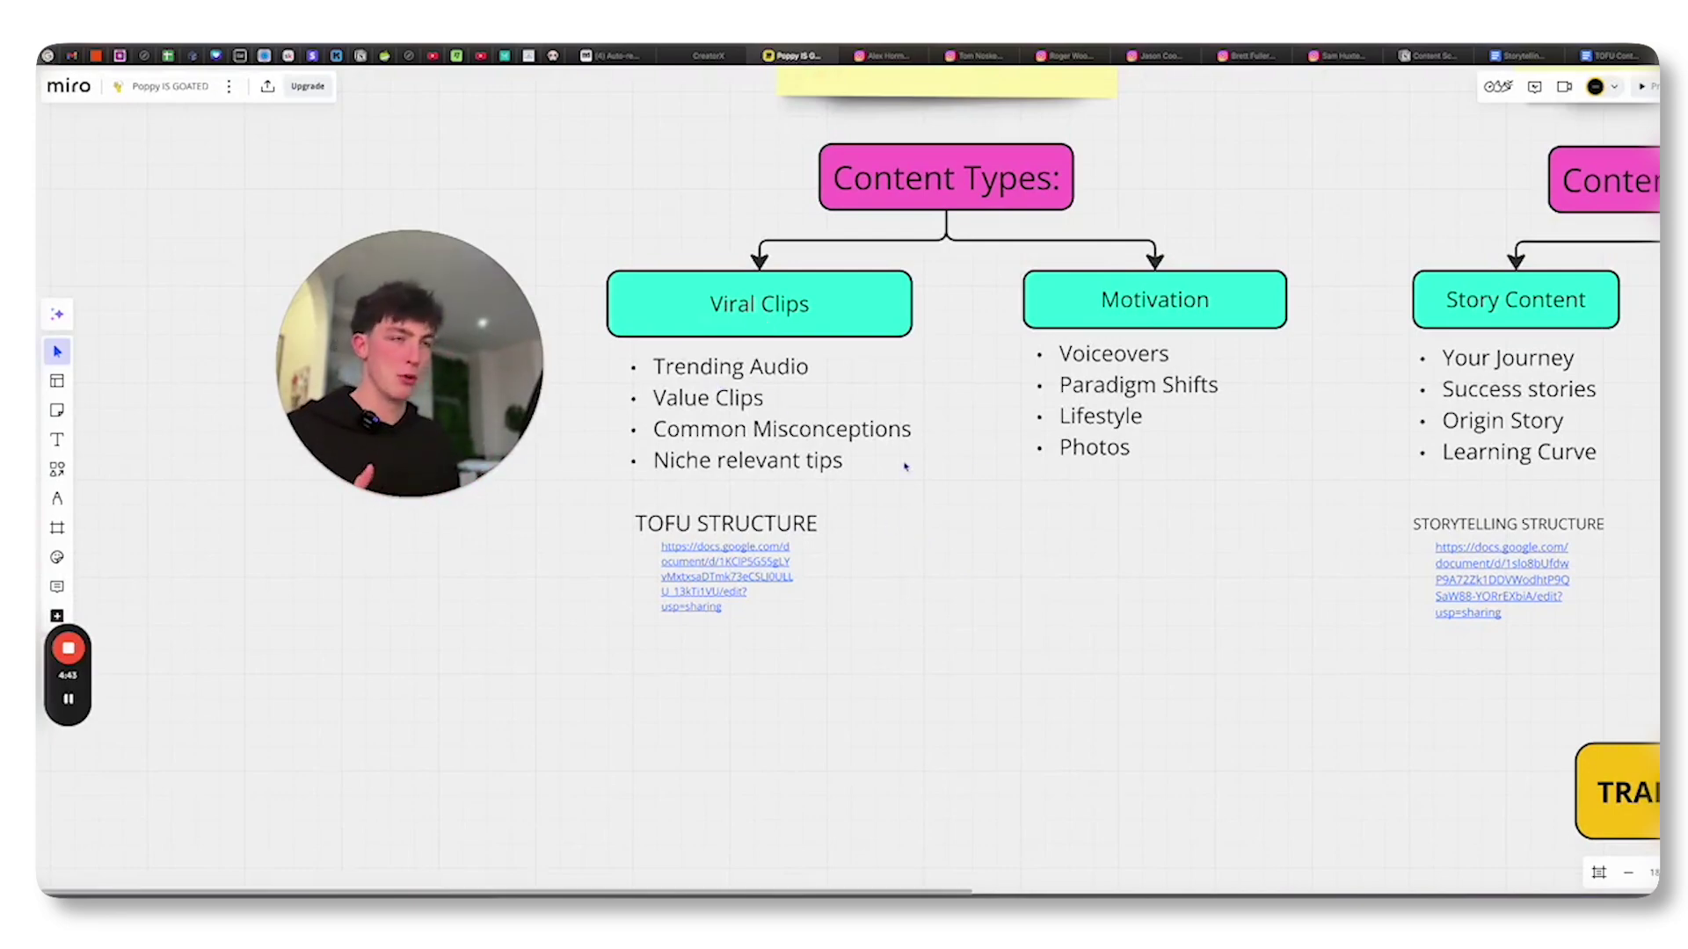
scroll(904, 465, right, 2)
scroll(1125, 436, up, 3)
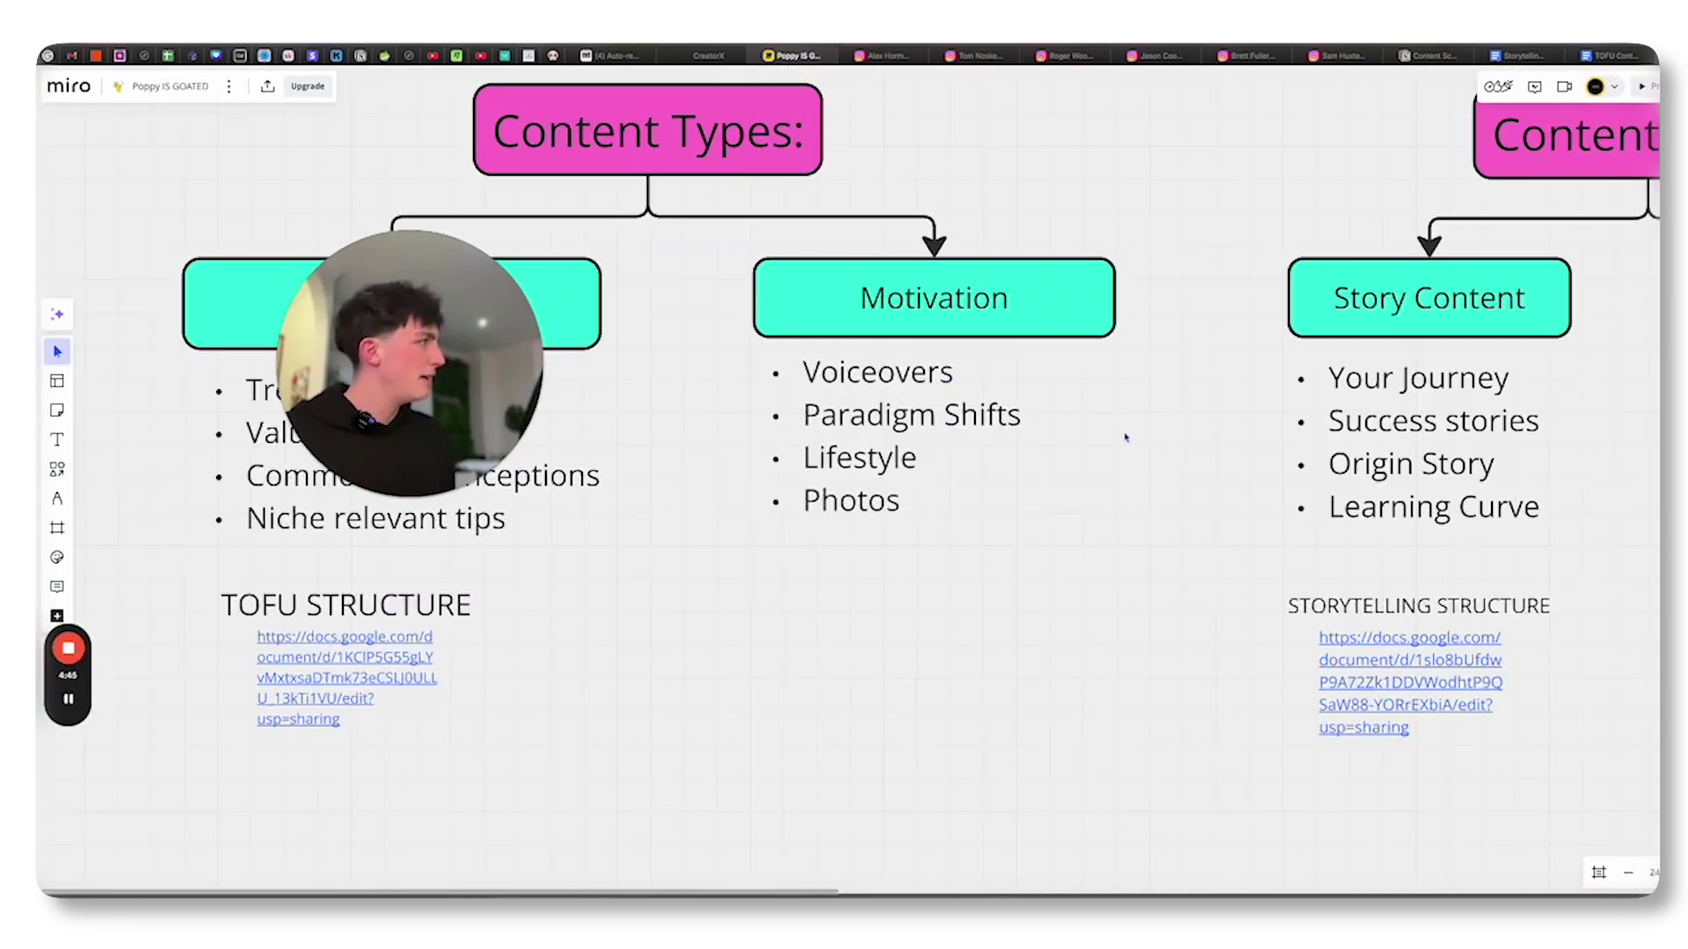
scroll(1125, 437, right, 1)
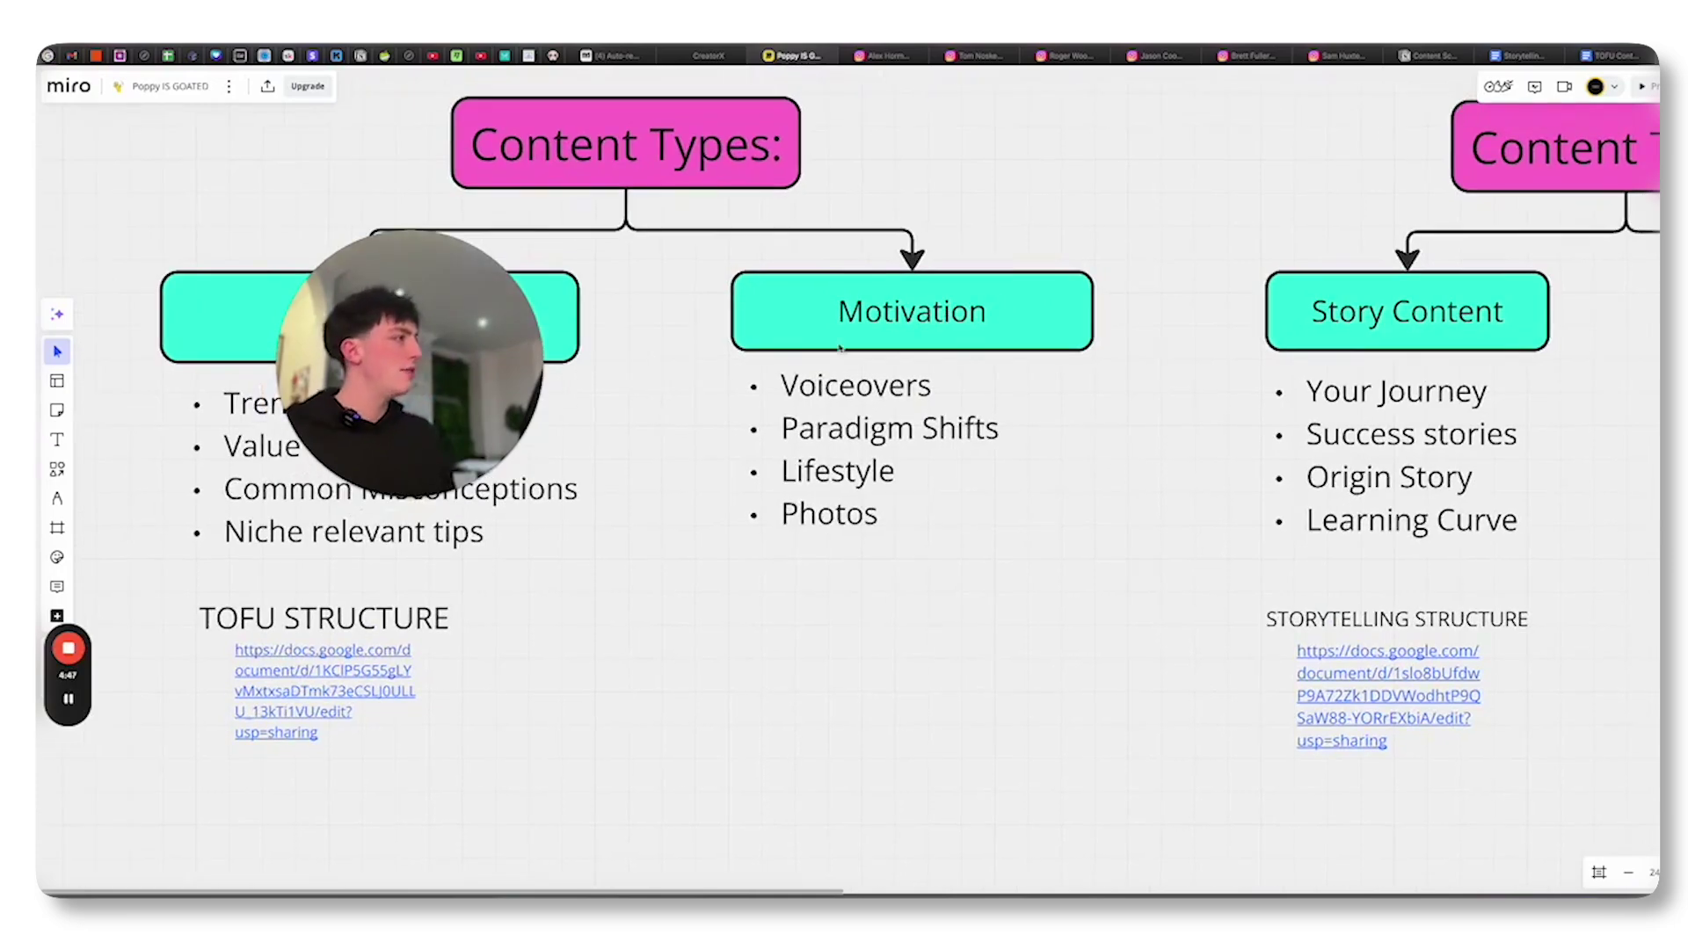
Watch the creator's 'Make it make sense' Instagram reel, then close it
click(1333, 56)
scroll(1199, 567, up, 2)
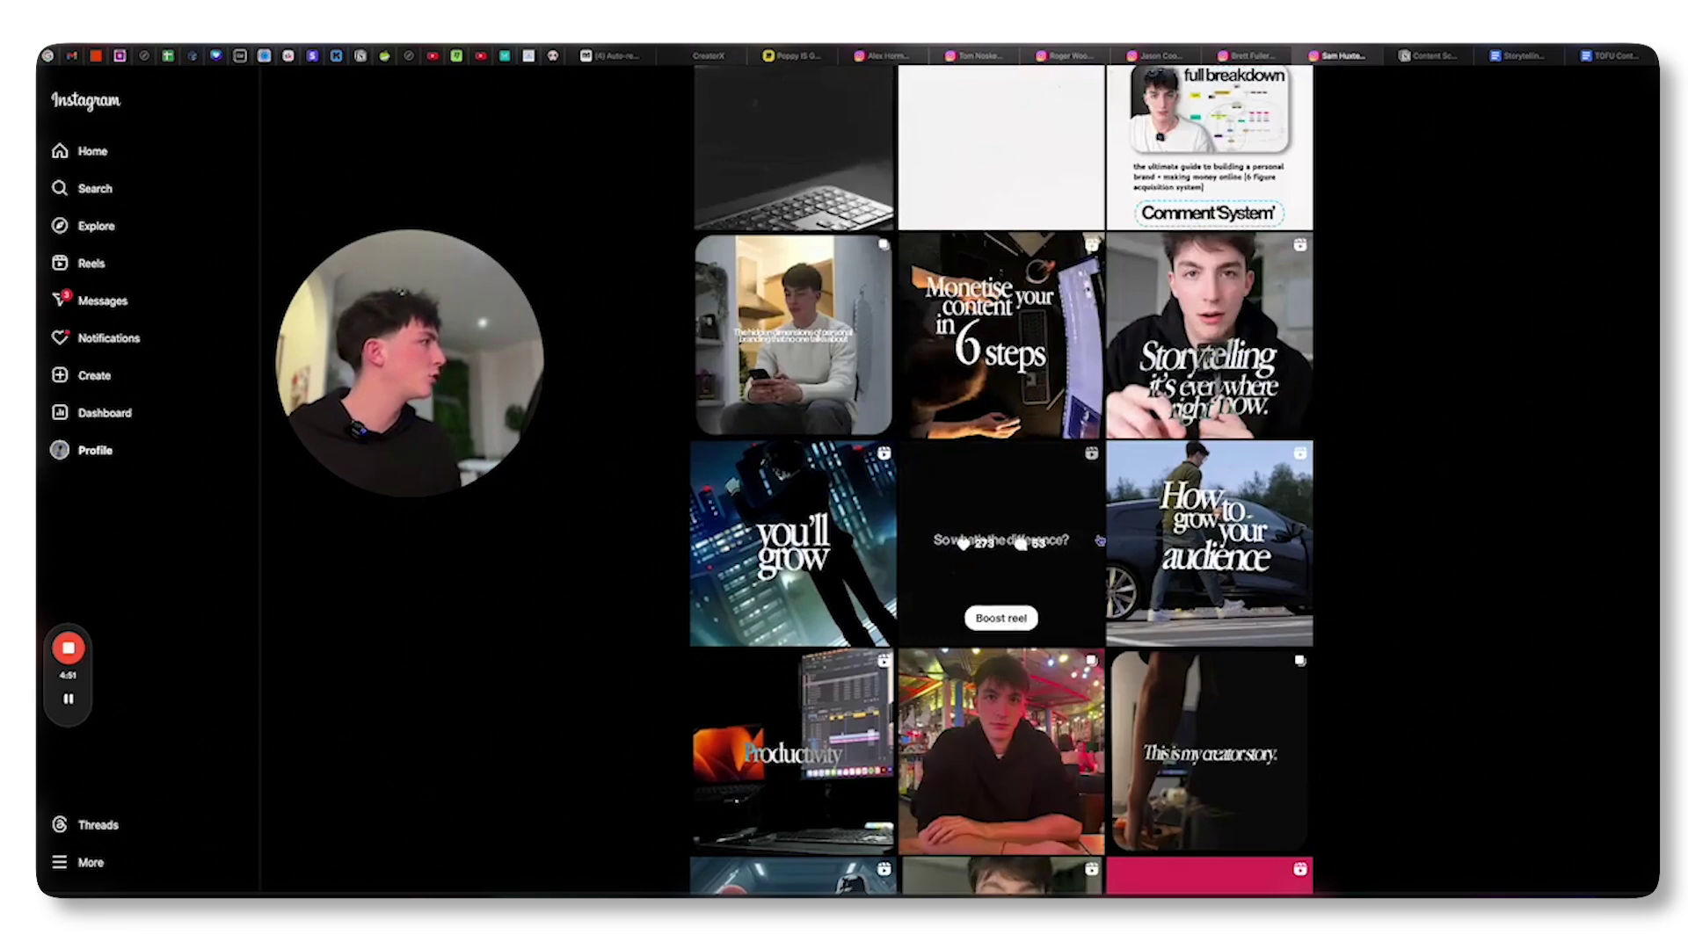
scroll(1029, 653, up, 3)
scroll(1062, 645, up, 2)
scroll(1062, 644, up, 2)
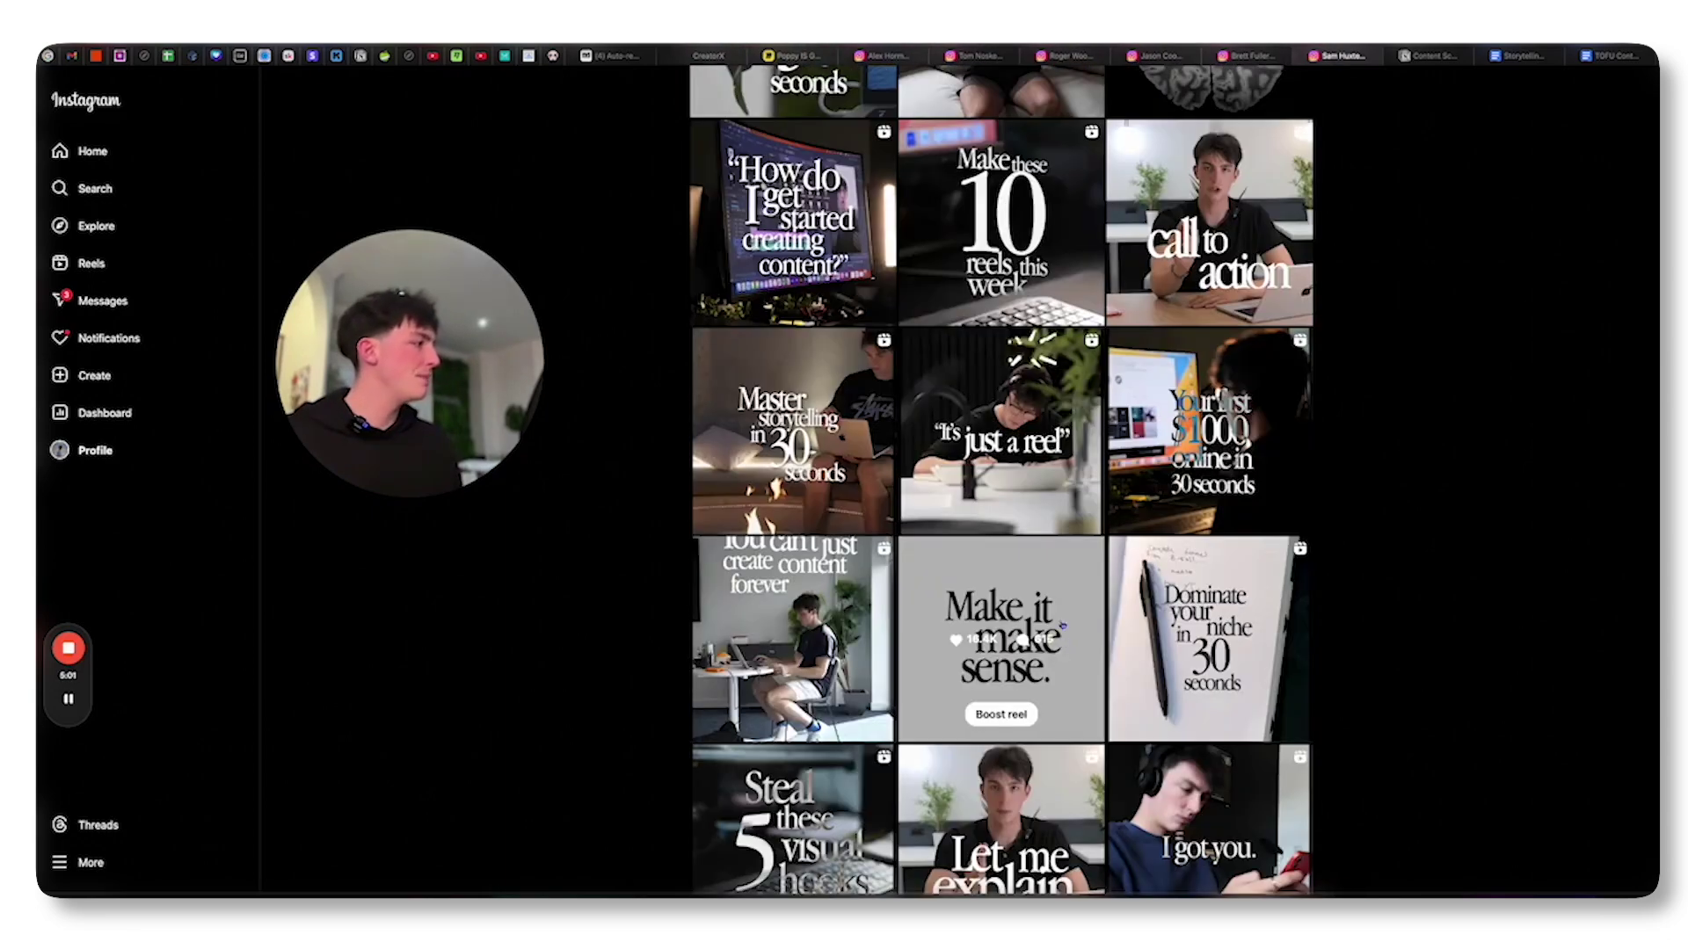
click(1062, 627)
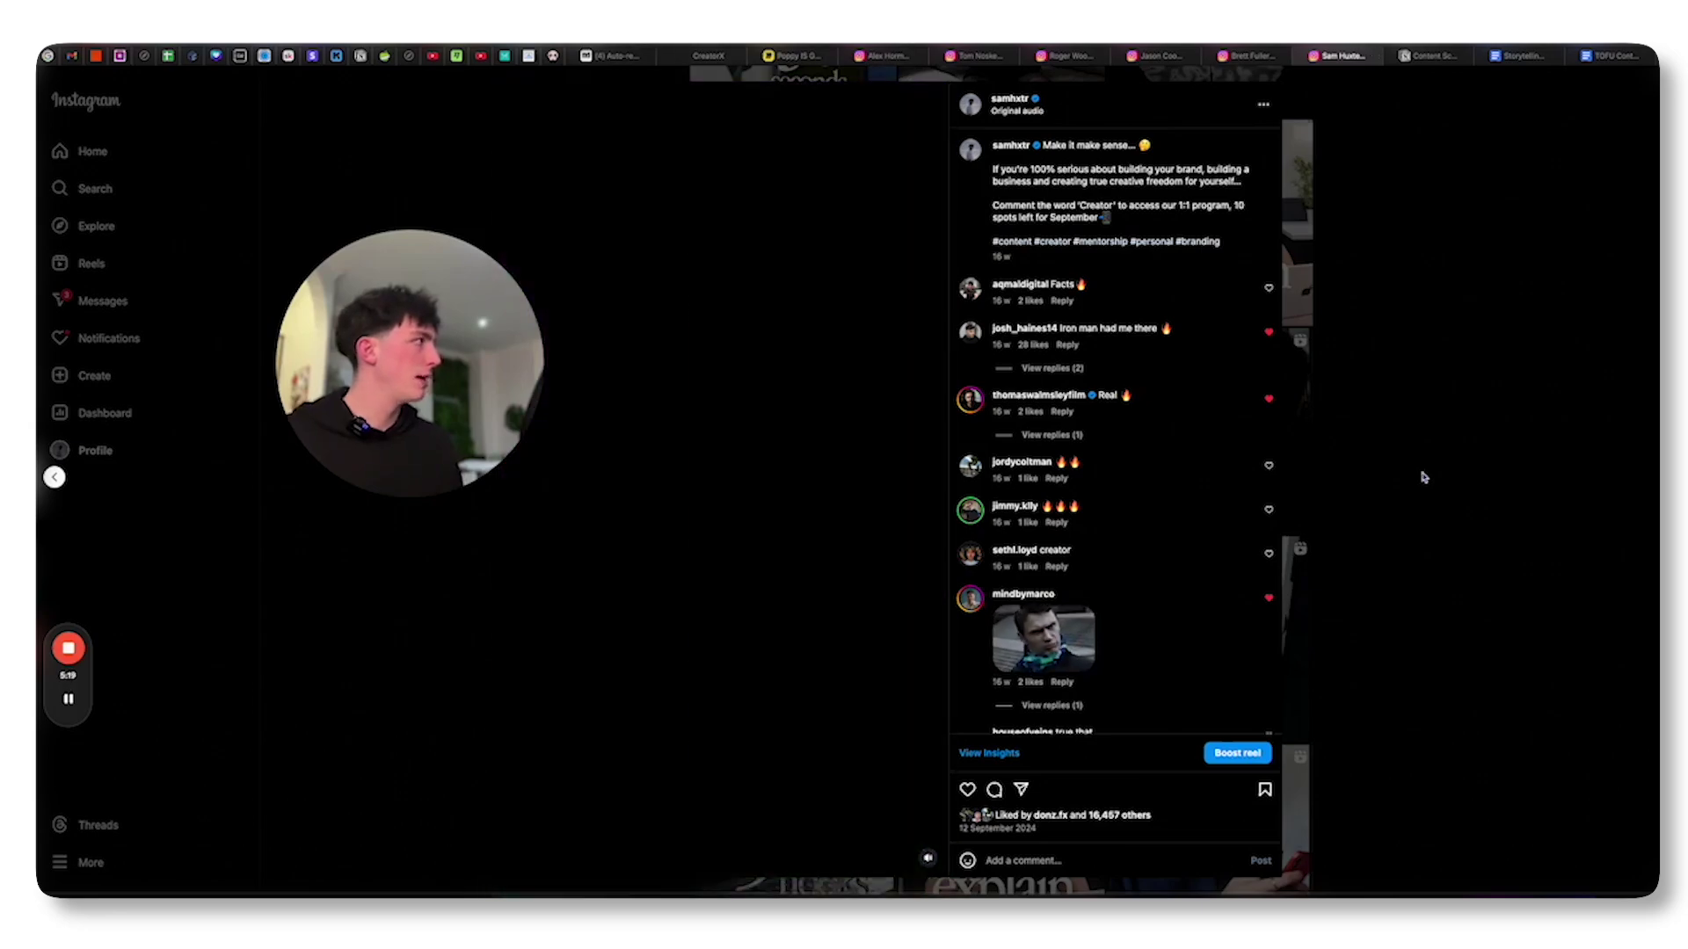
click(1422, 478)
mouse_move(1000, 638)
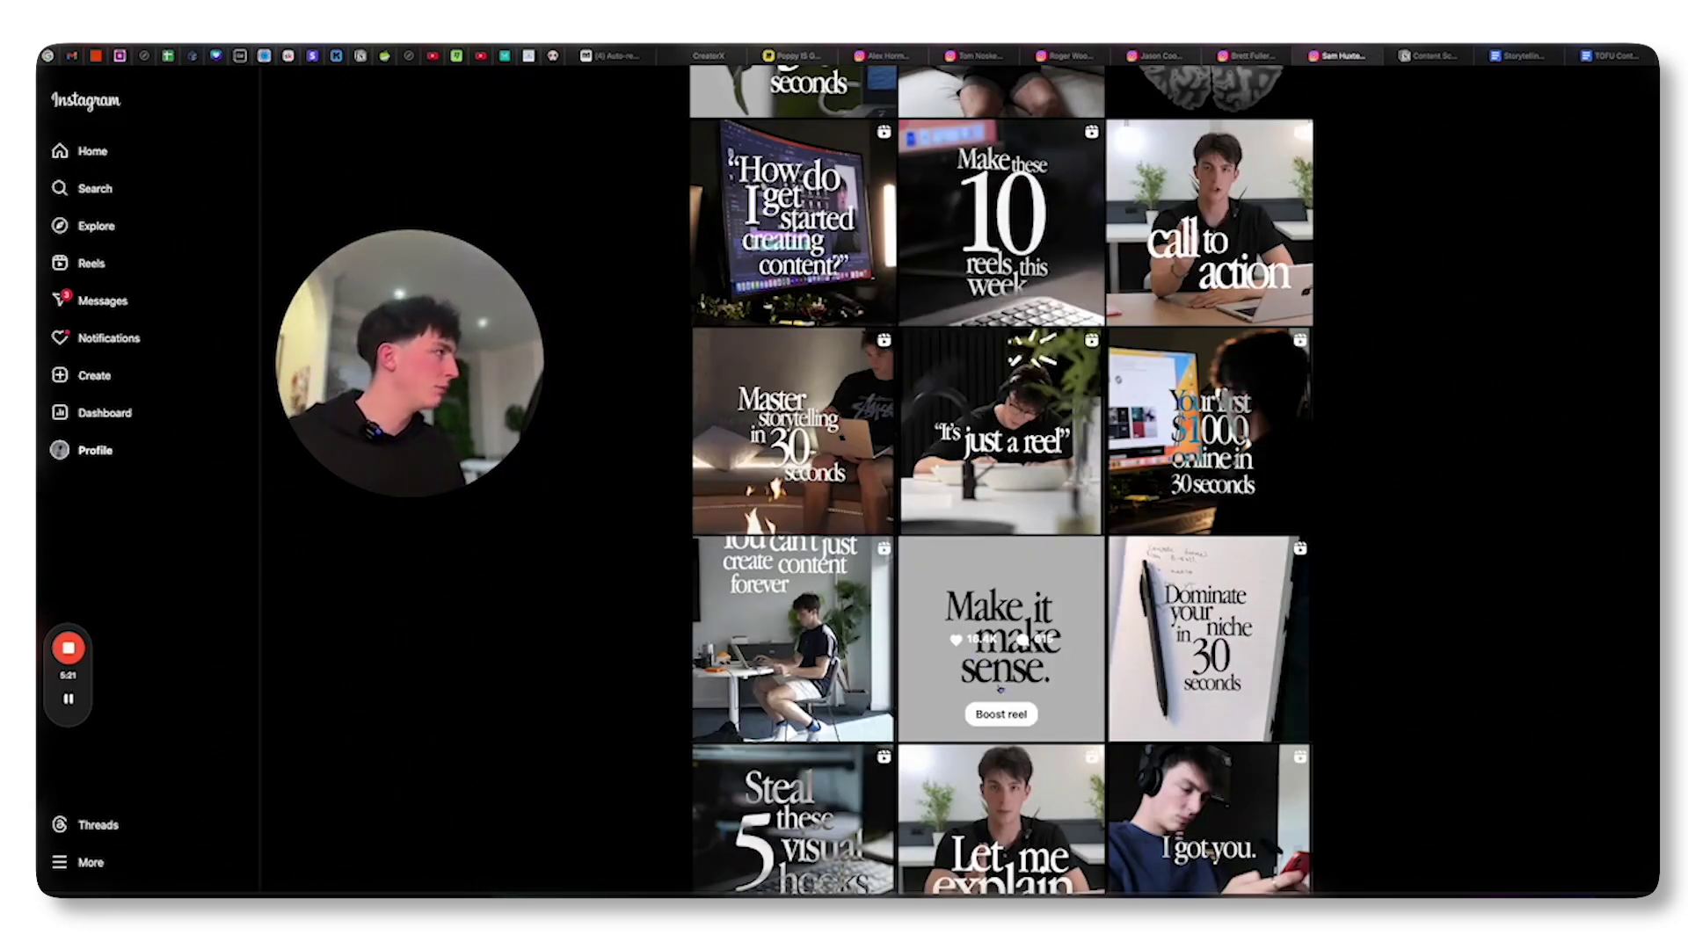
scroll(998, 689, up, 10)
scroll(1412, 576, up, 10)
scroll(1412, 577, up, 10)
scroll(1035, 439, up, 10)
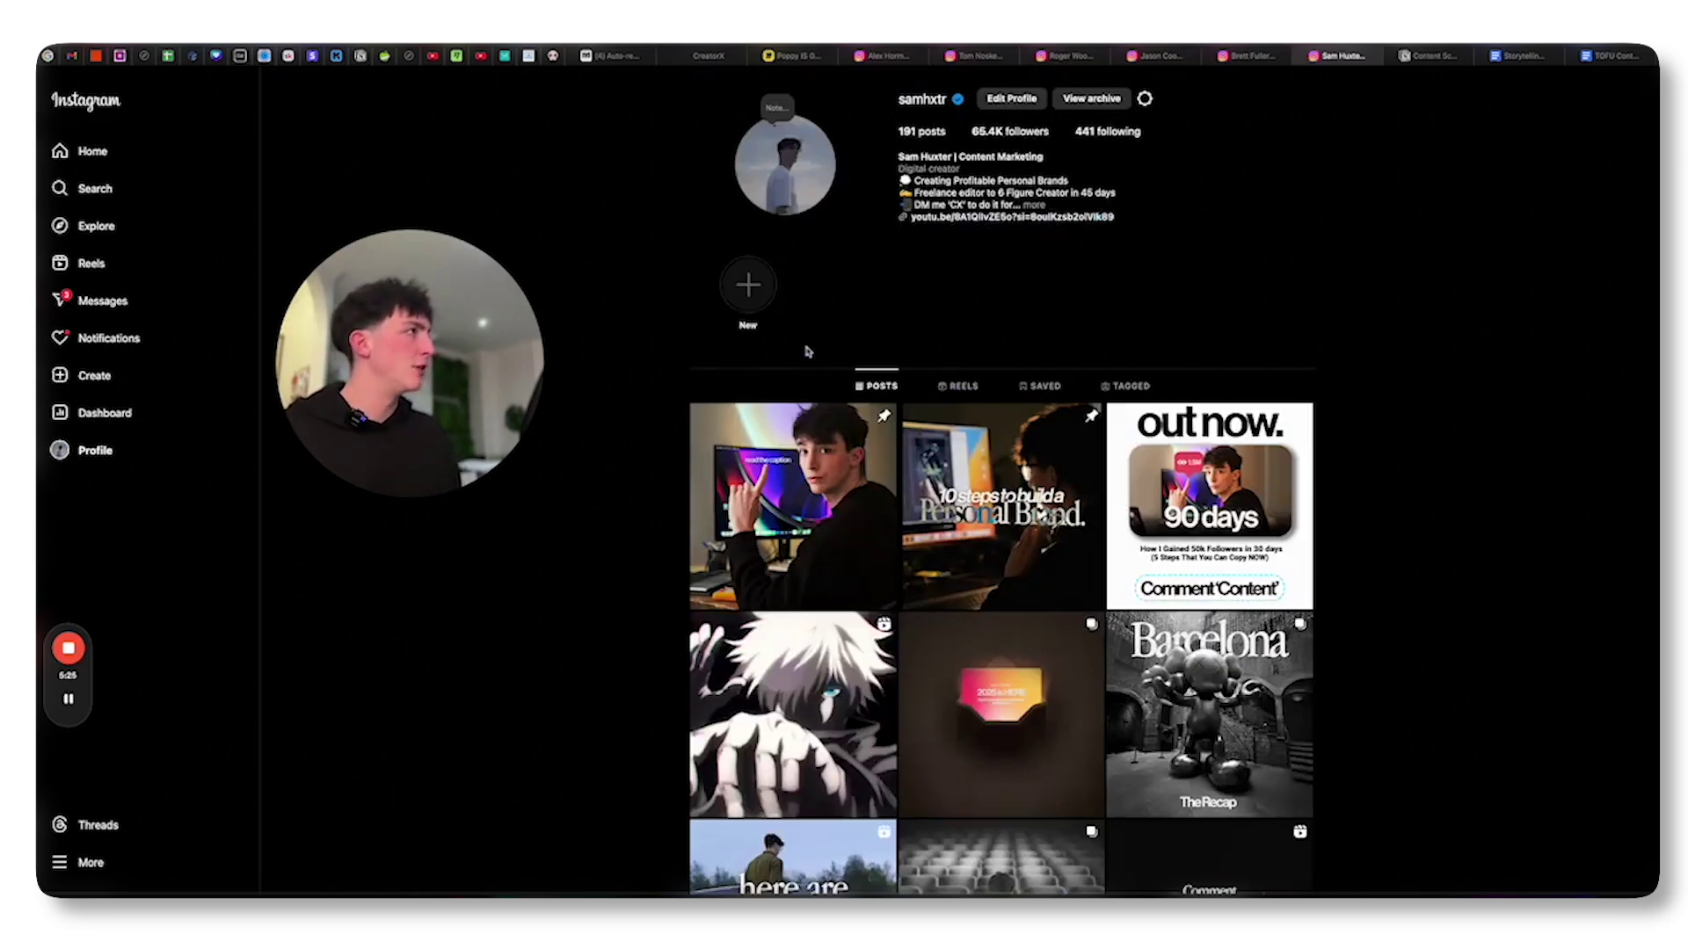
Move across the Miro funnel columns, then view the Storytelling Framework doc
click(792, 55)
scroll(1266, 528, down, 5)
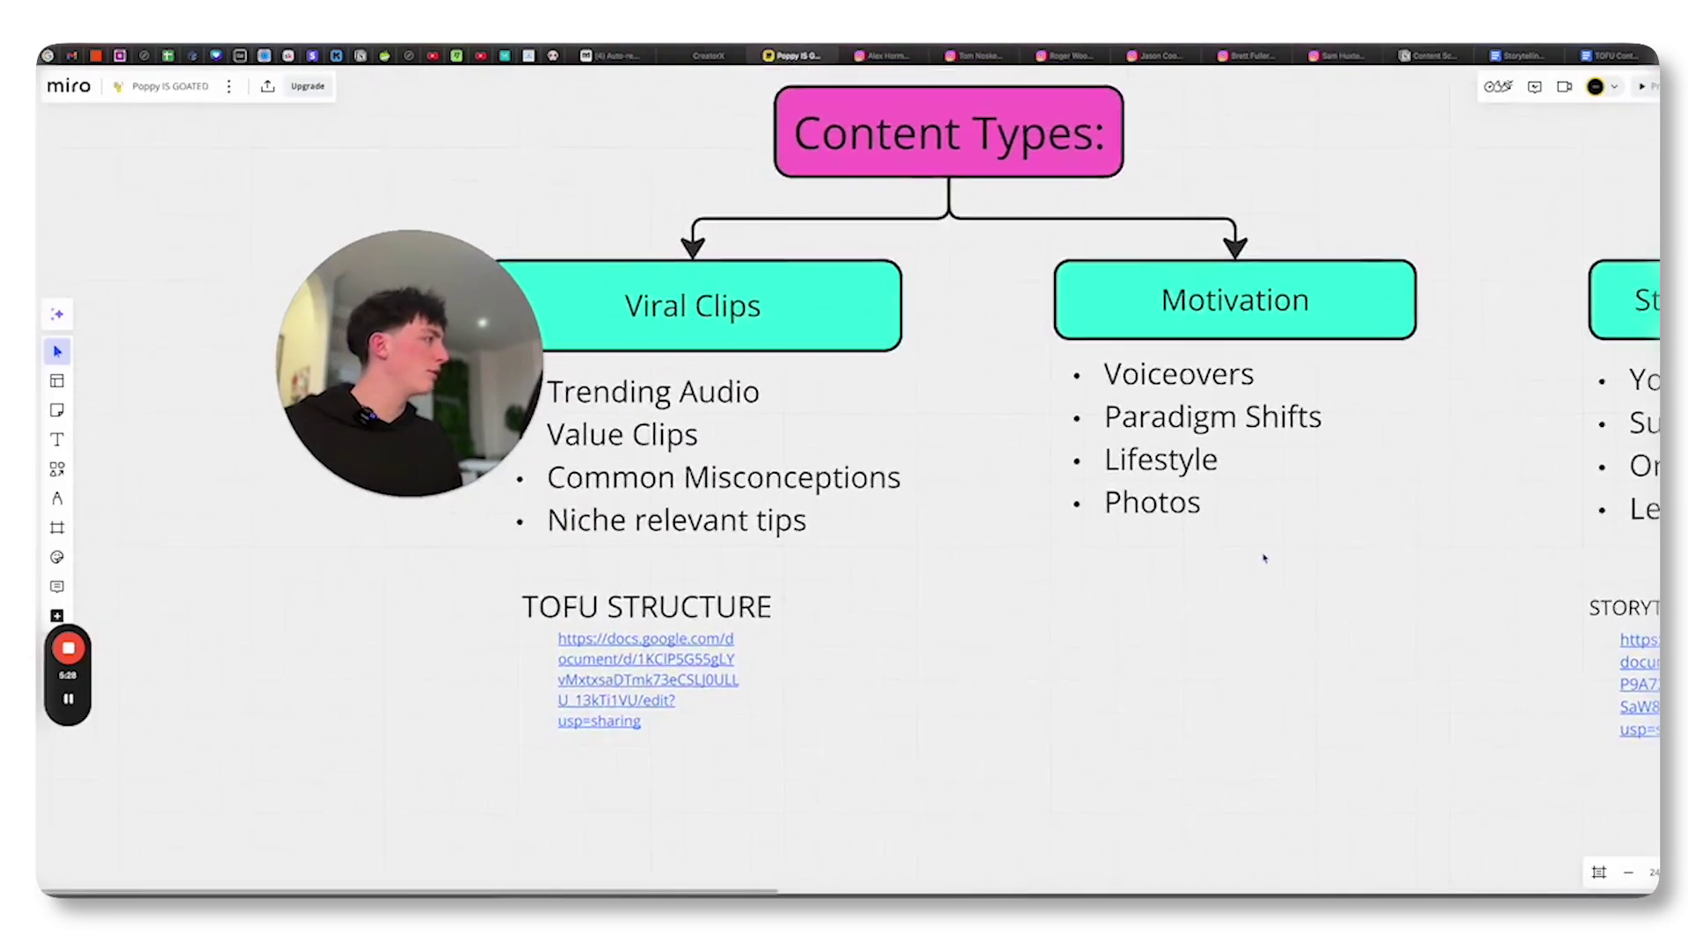
scroll(1264, 577, up, 1)
scroll(1353, 461, down, 1)
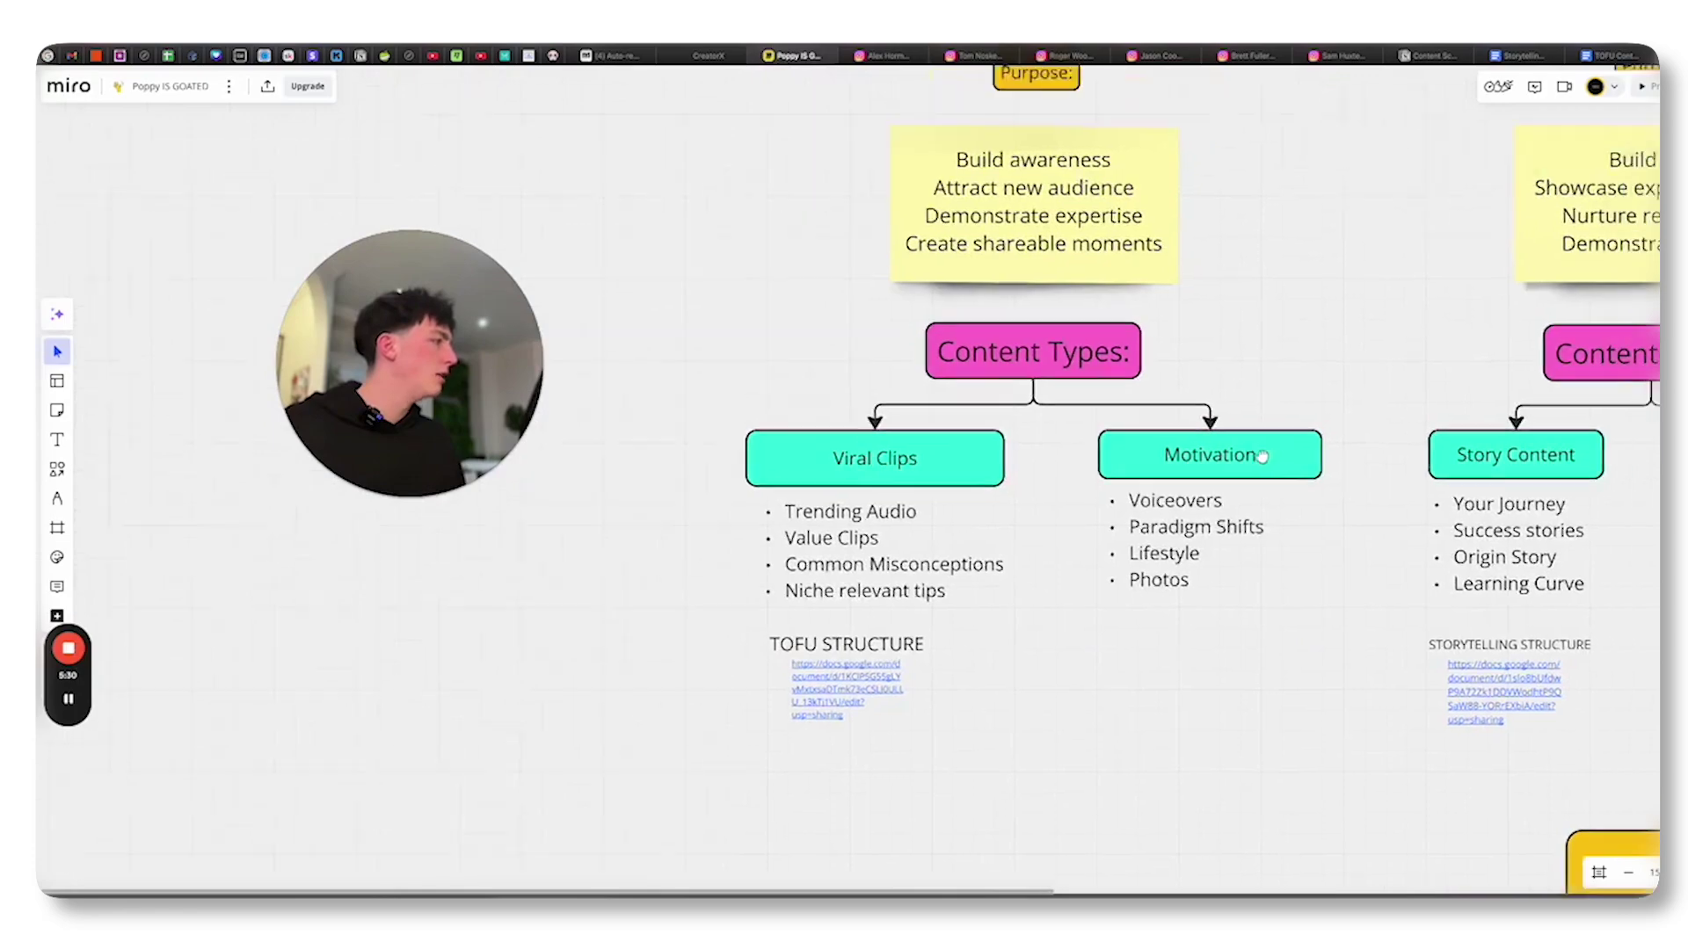
scroll(1267, 488, down, 2)
scroll(1213, 498, up, 3)
scroll(1029, 567, down, 1)
scroll(1055, 561, right, 5)
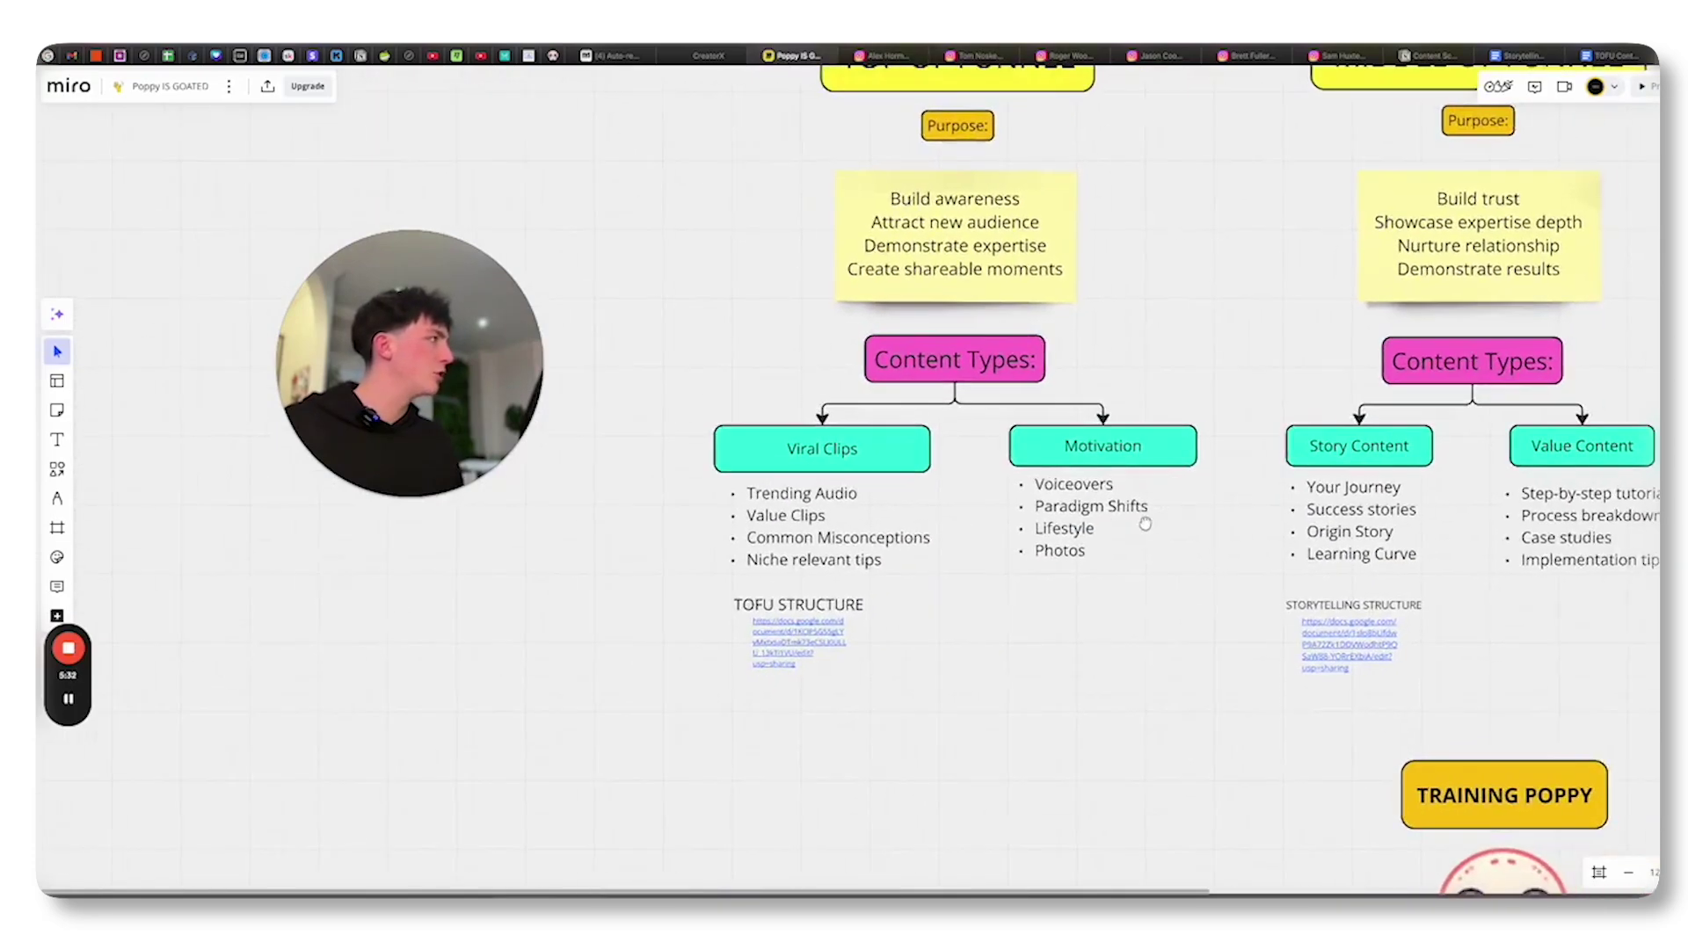
scroll(1028, 529, up, 3)
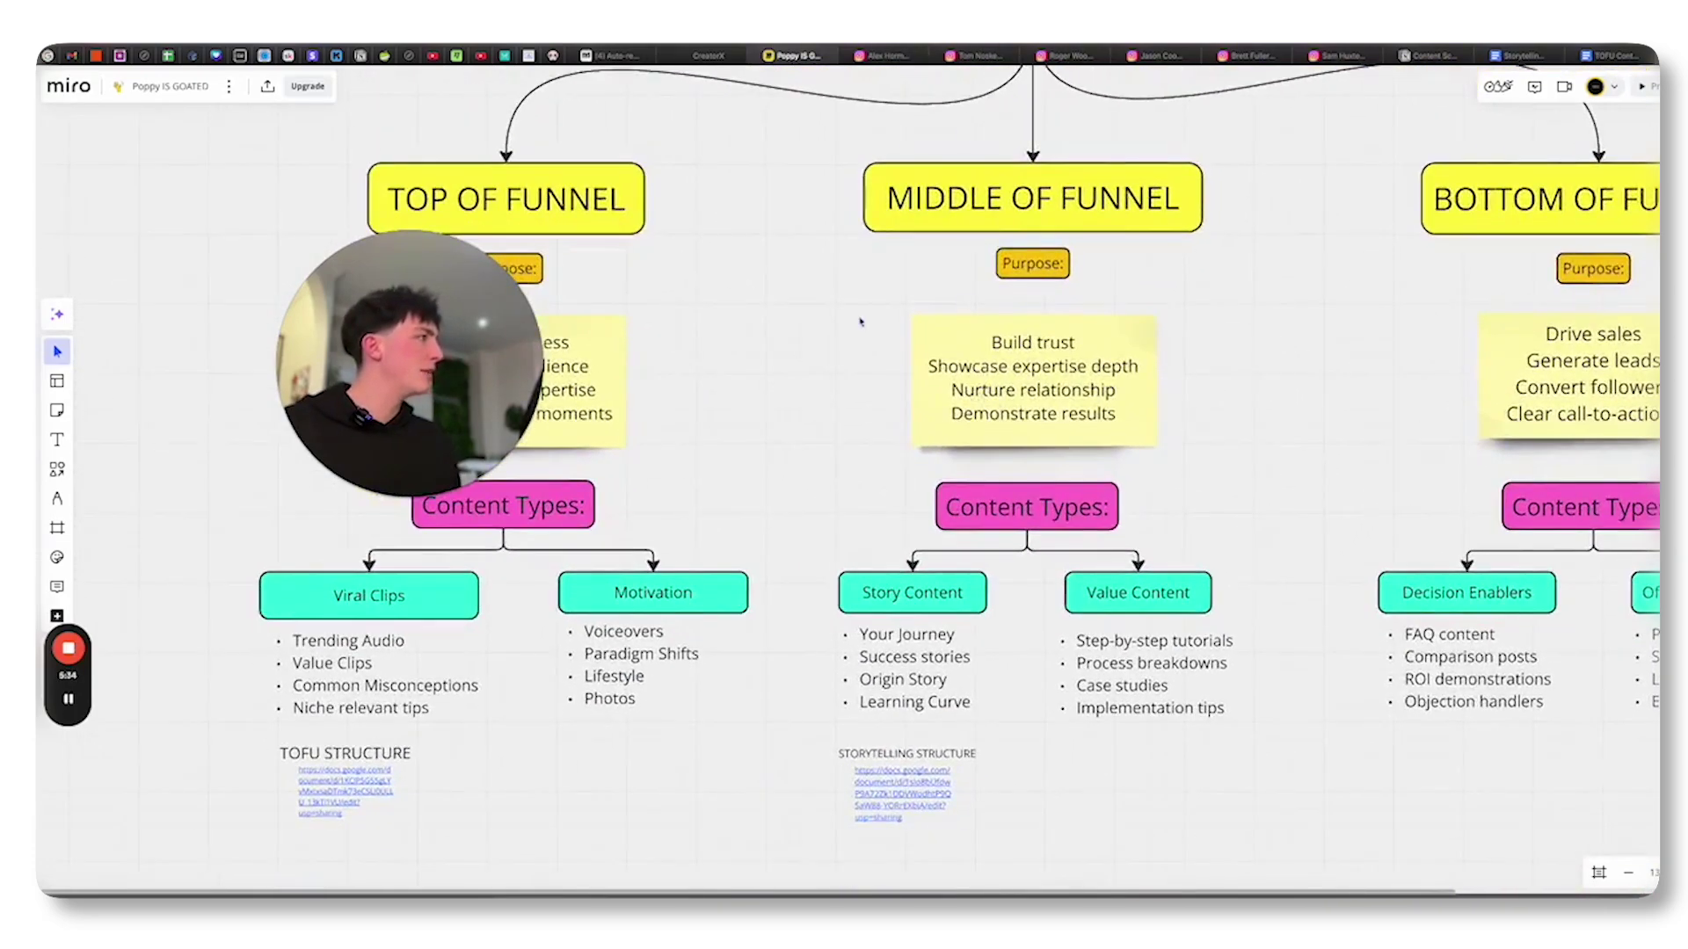
scroll(860, 320, left, 5)
scroll(1078, 380, down, 1)
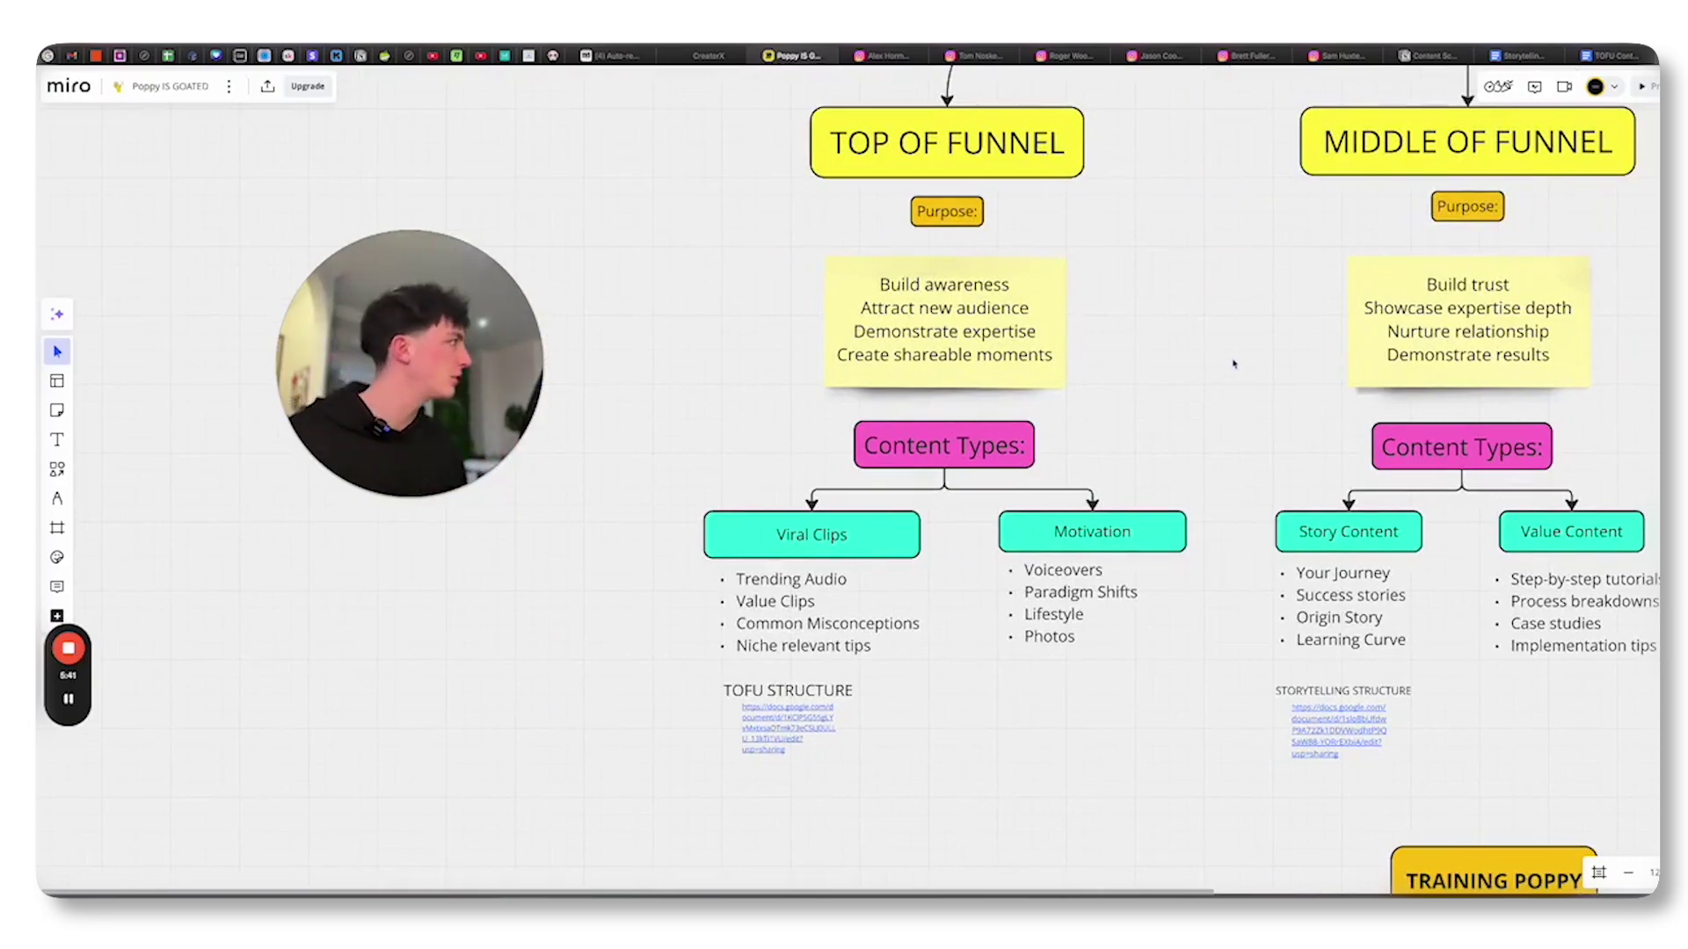
mouse_move(1233, 364)
mouse_down()
mouse_move(870, 483)
mouse_move(857, 407)
mouse_up()
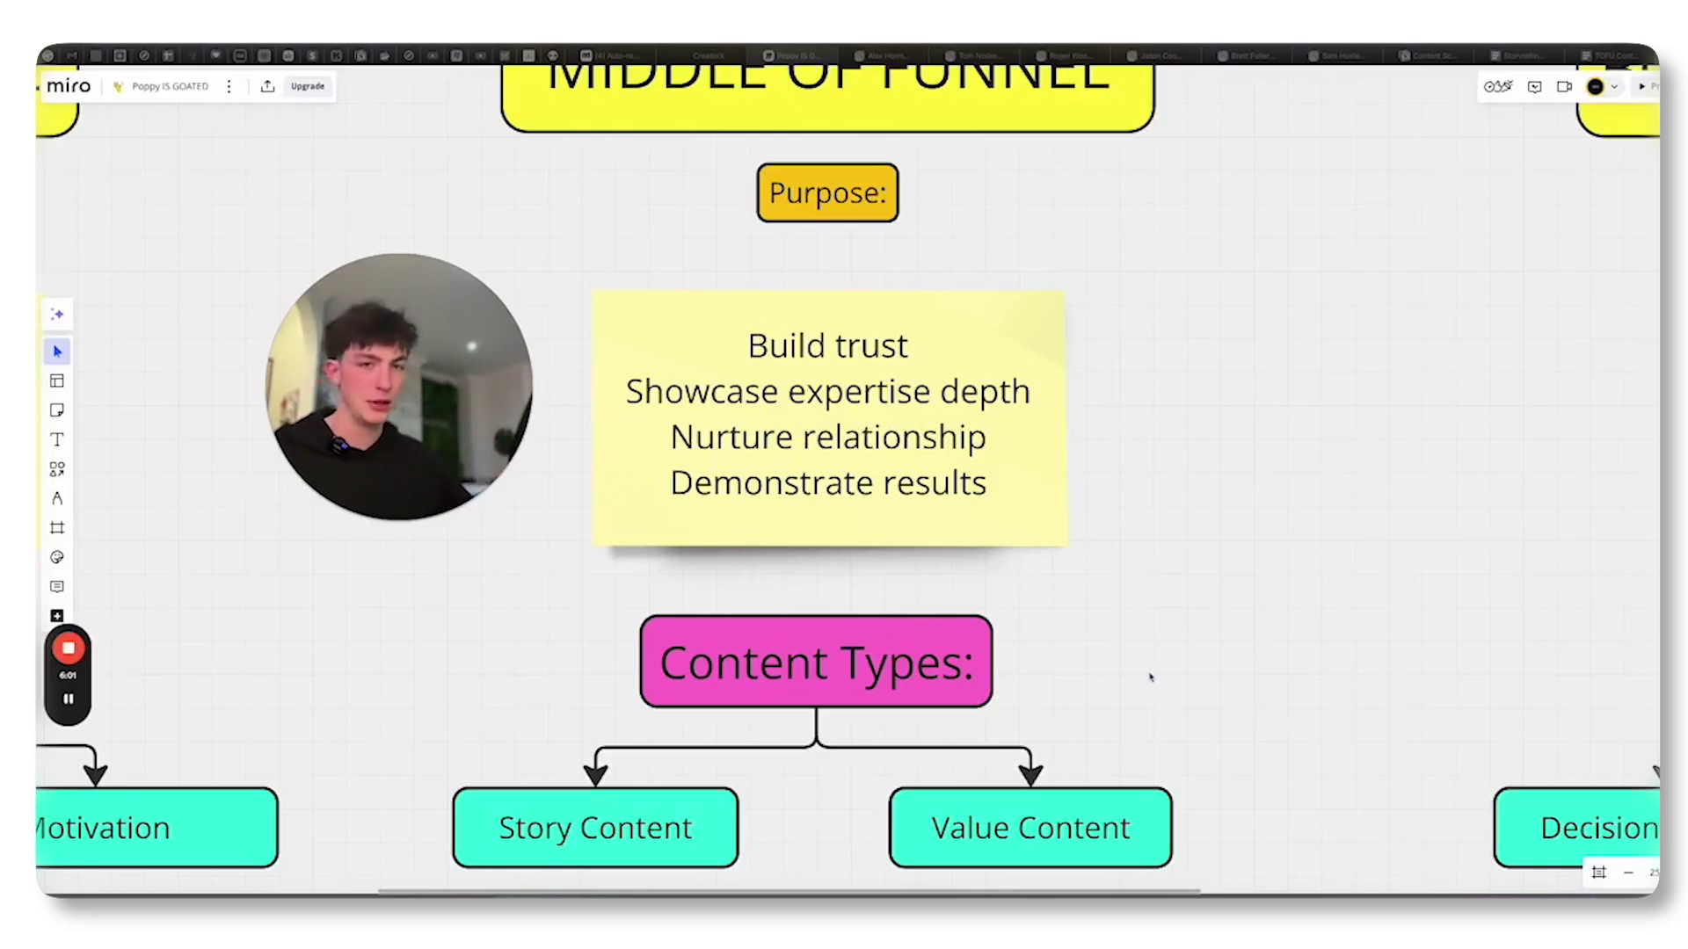
scroll(1152, 663, down, 5)
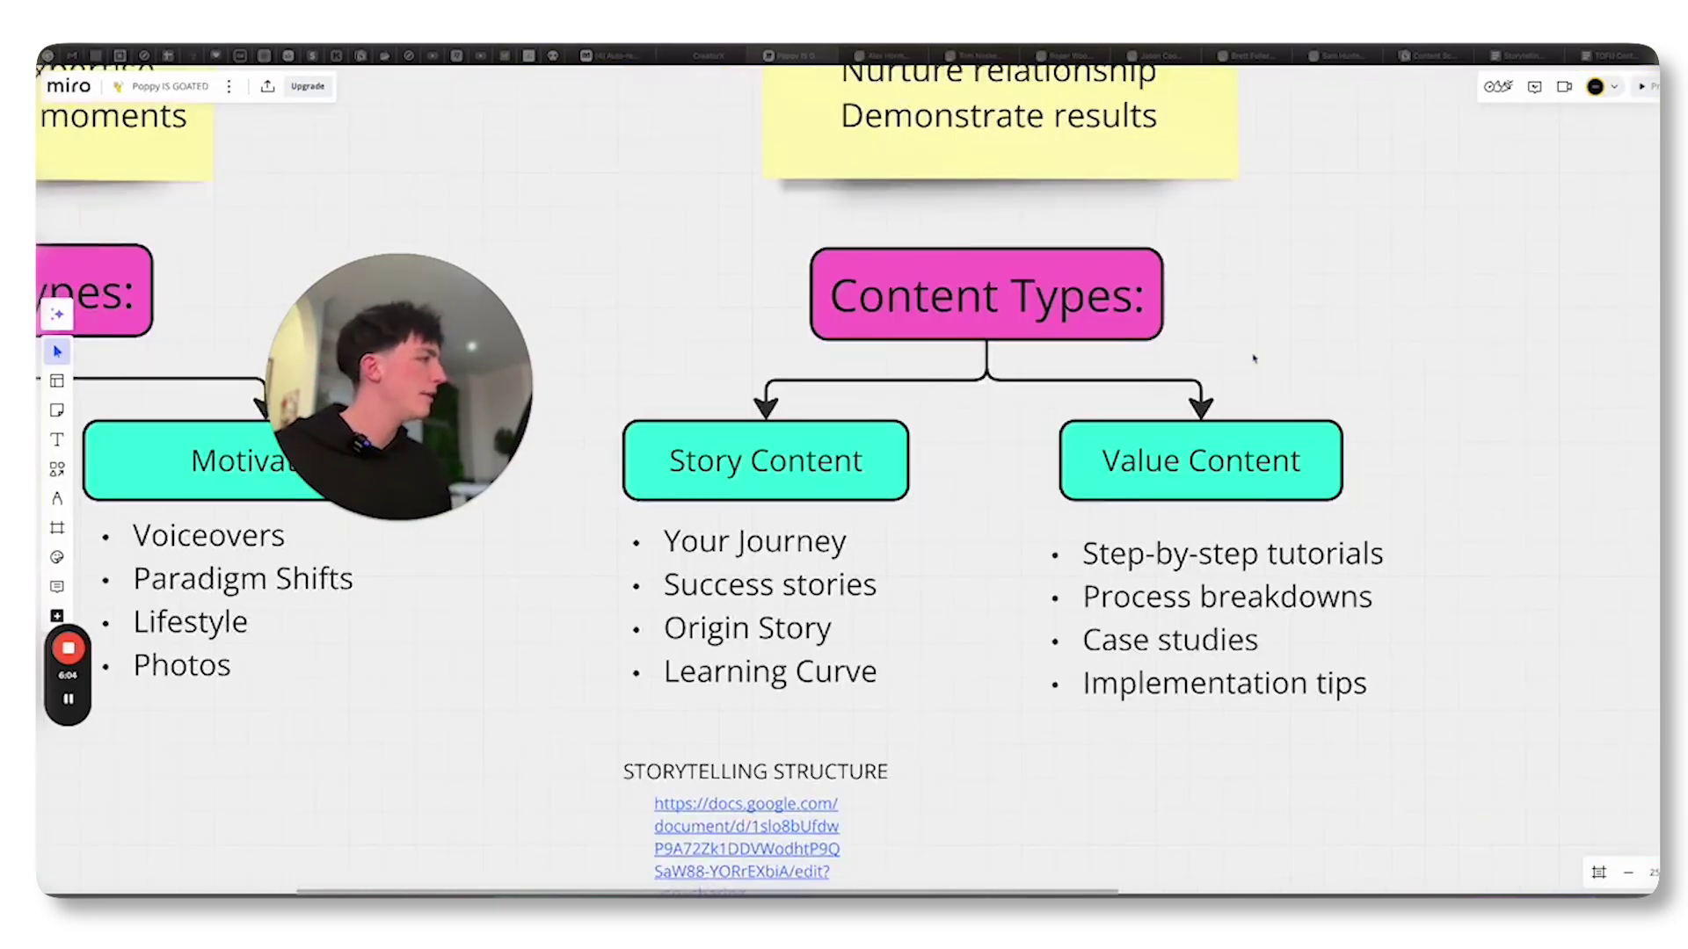
scroll(1014, 505, down, 2)
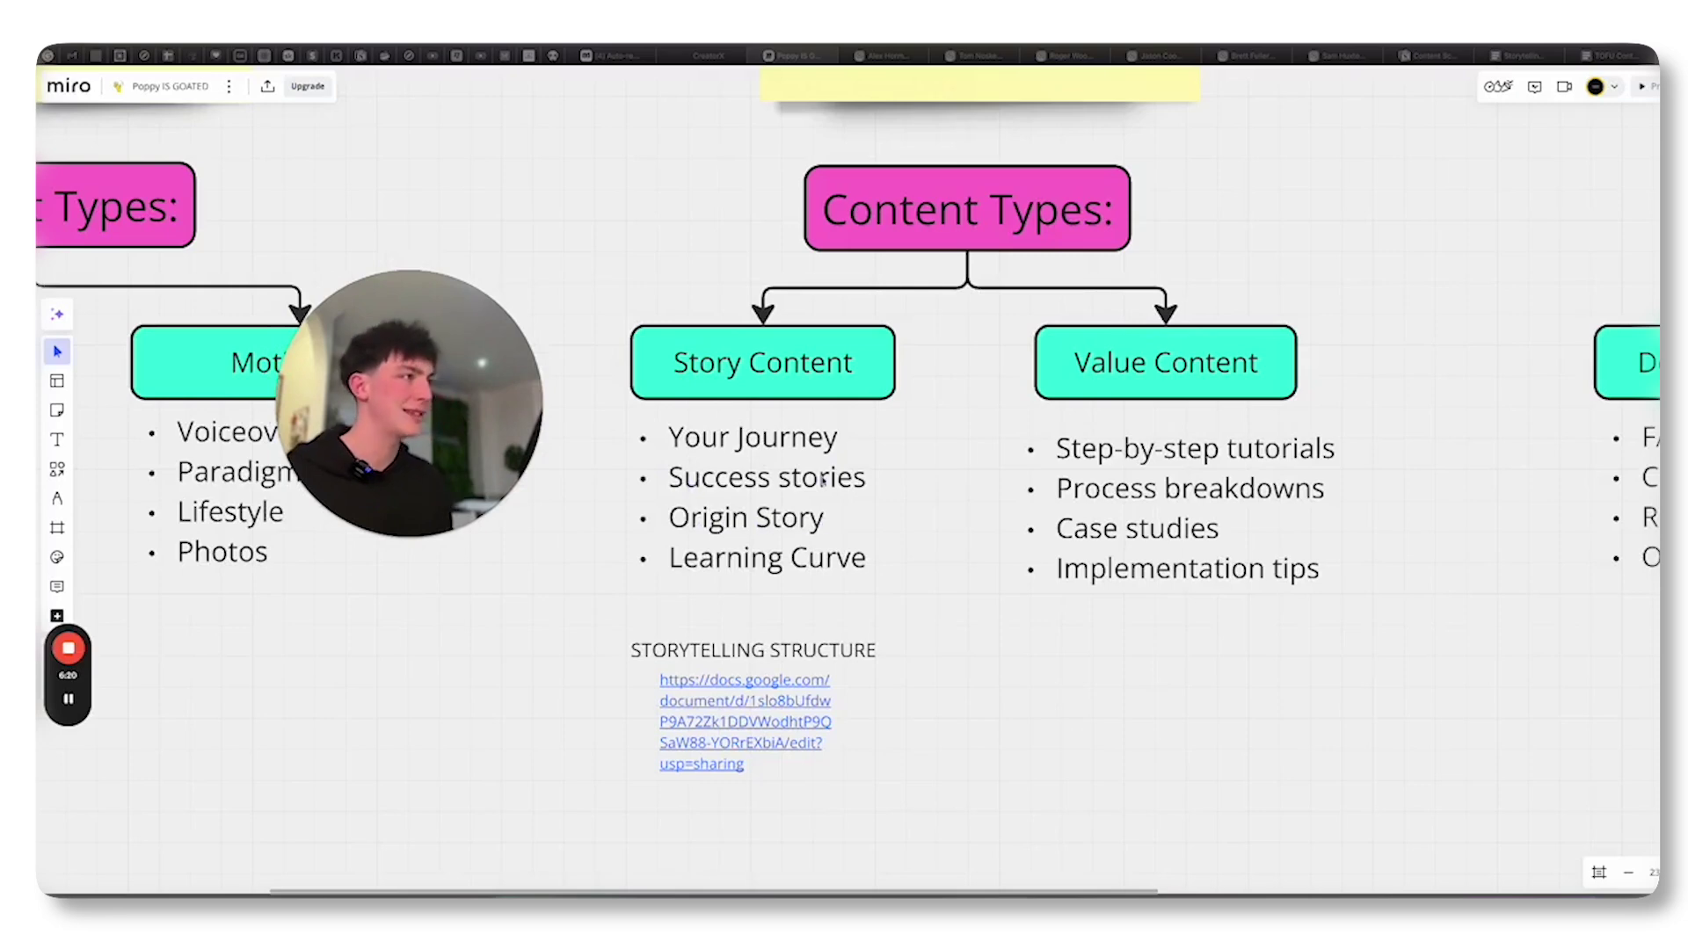
scroll(902, 541, down, 3)
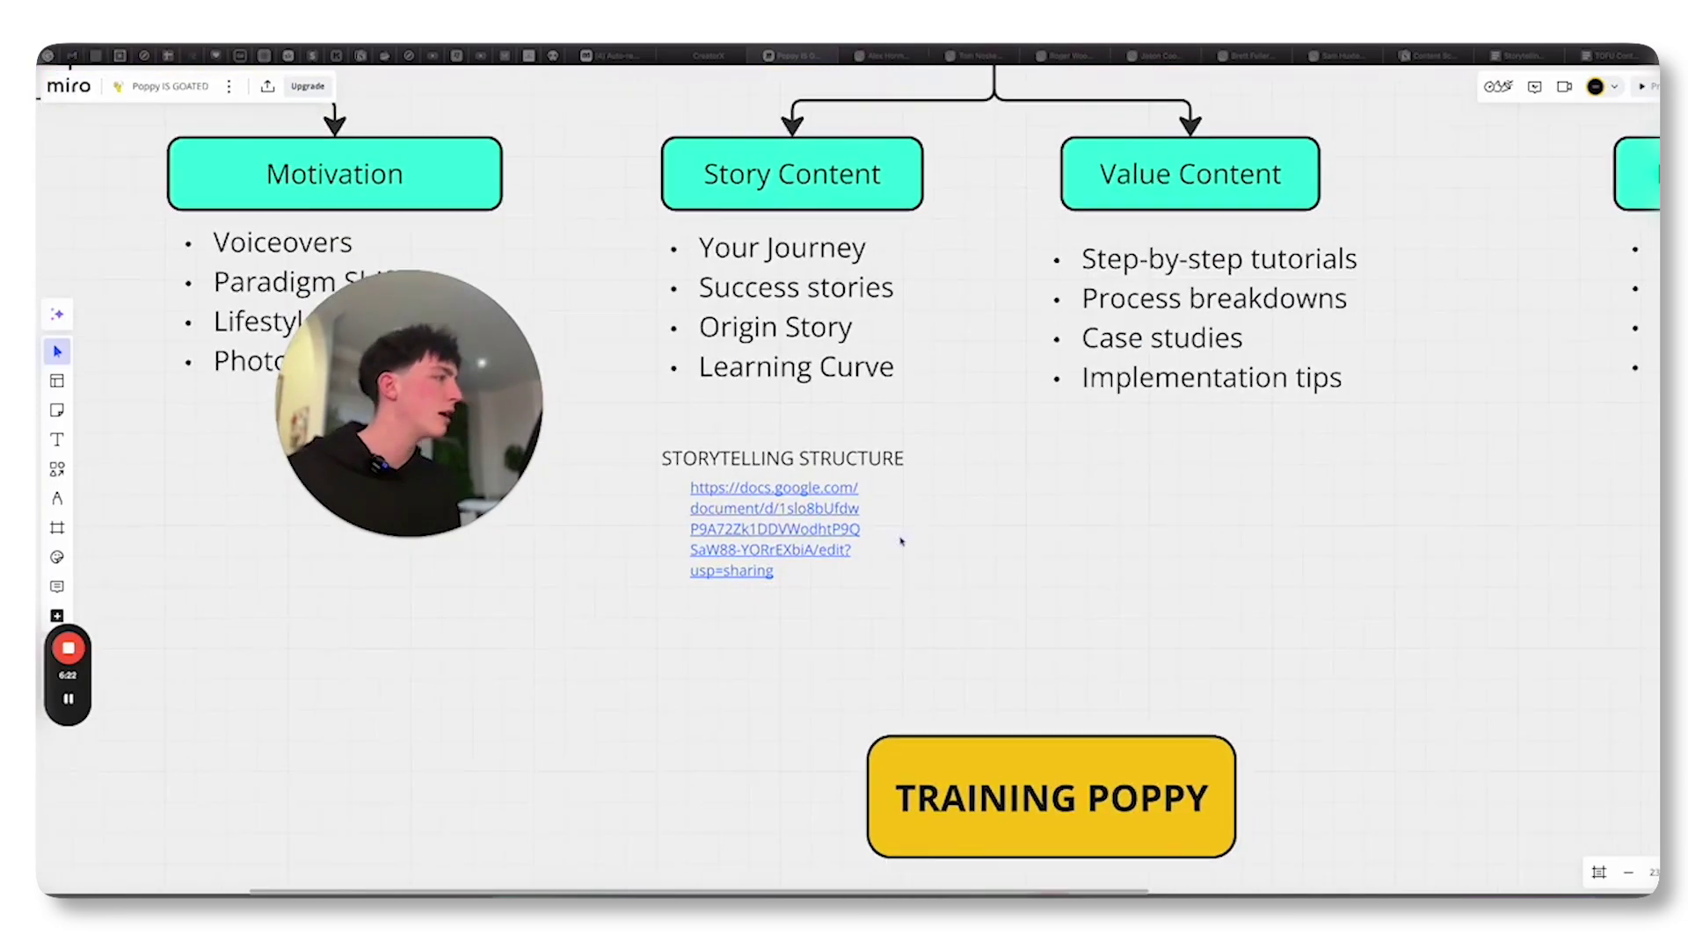
click(1527, 60)
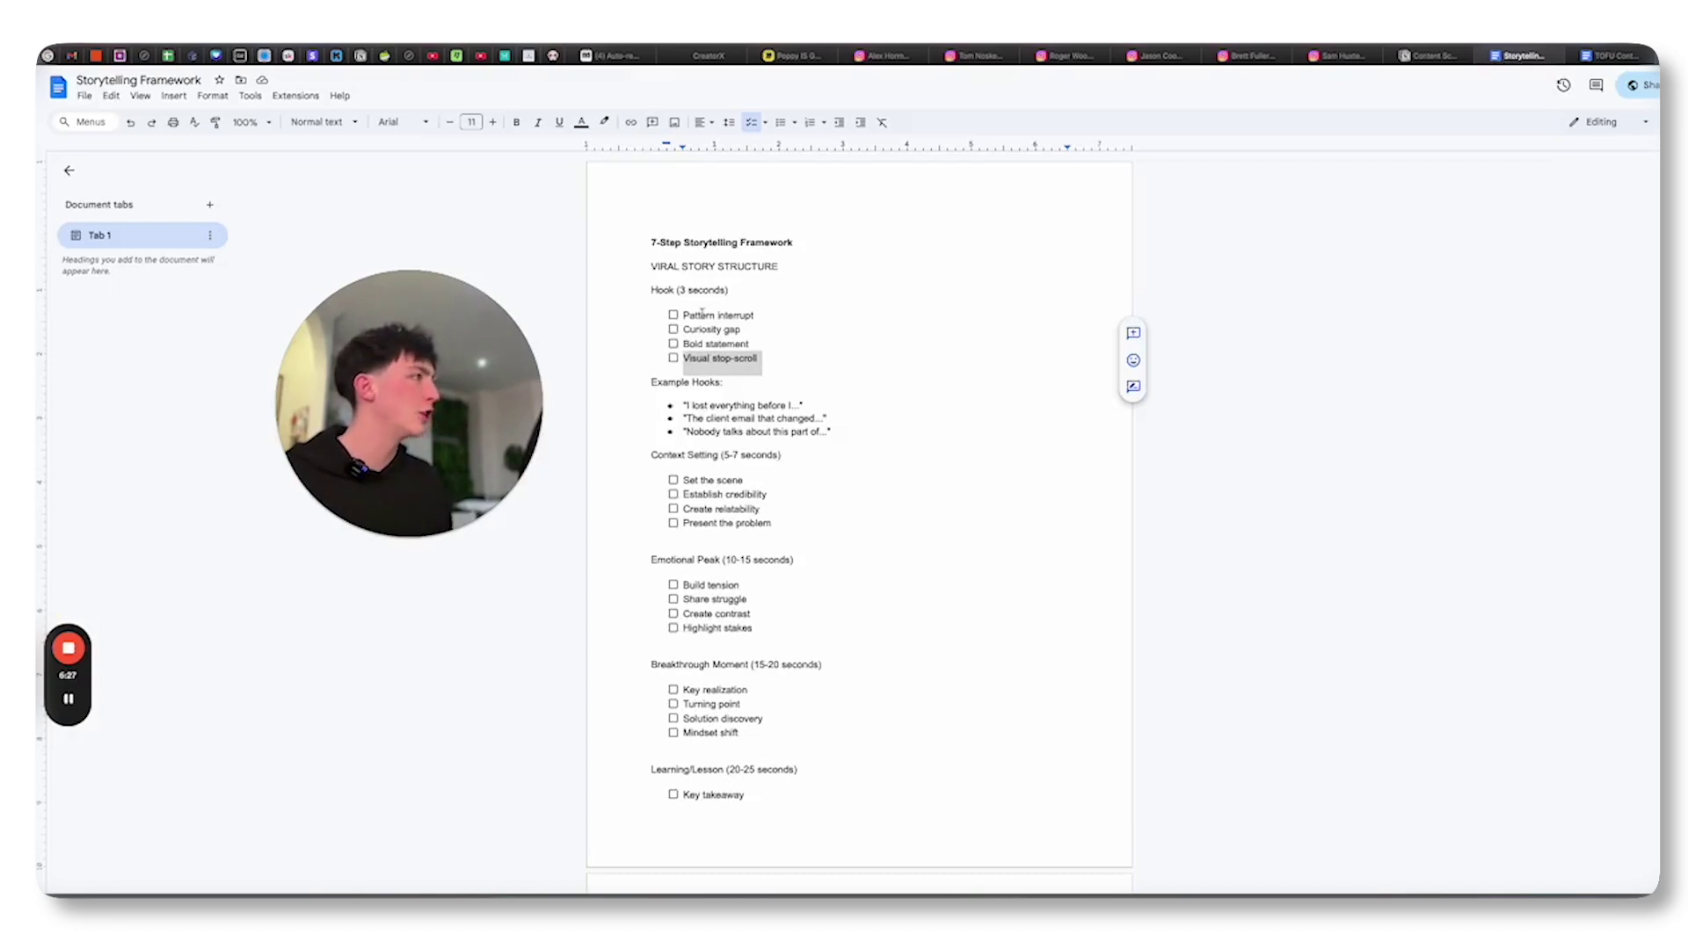
scroll(703, 312, down, 2)
scroll(746, 462, down, 2)
scroll(729, 541, down, 1)
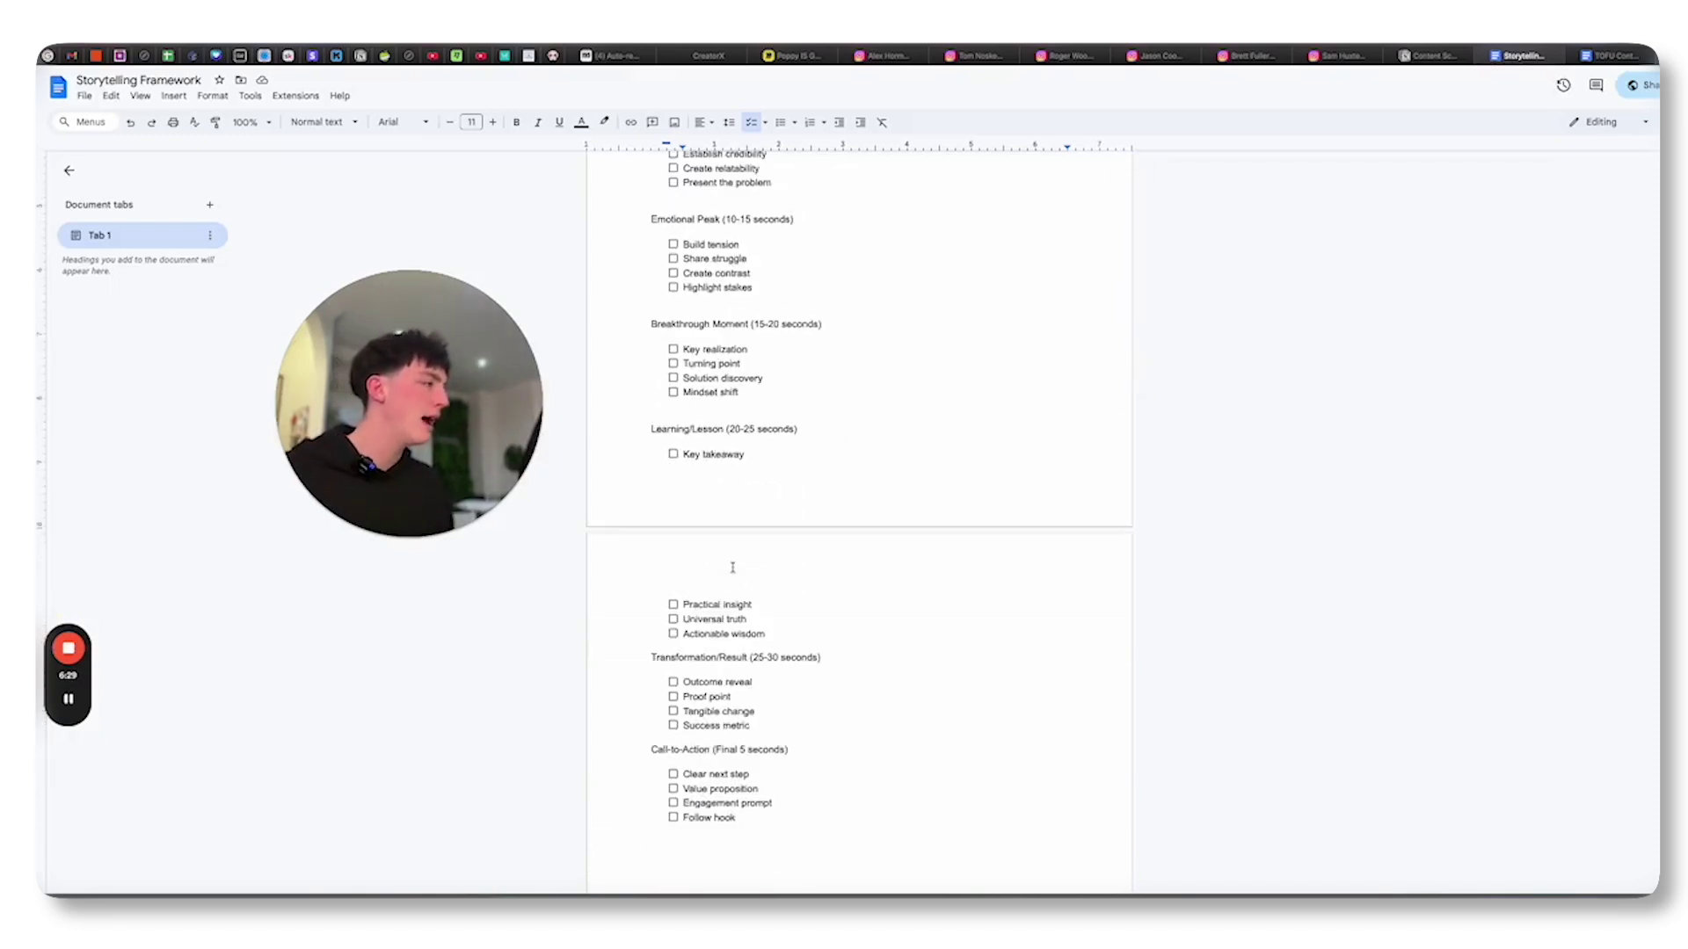
scroll(713, 704, up, 3)
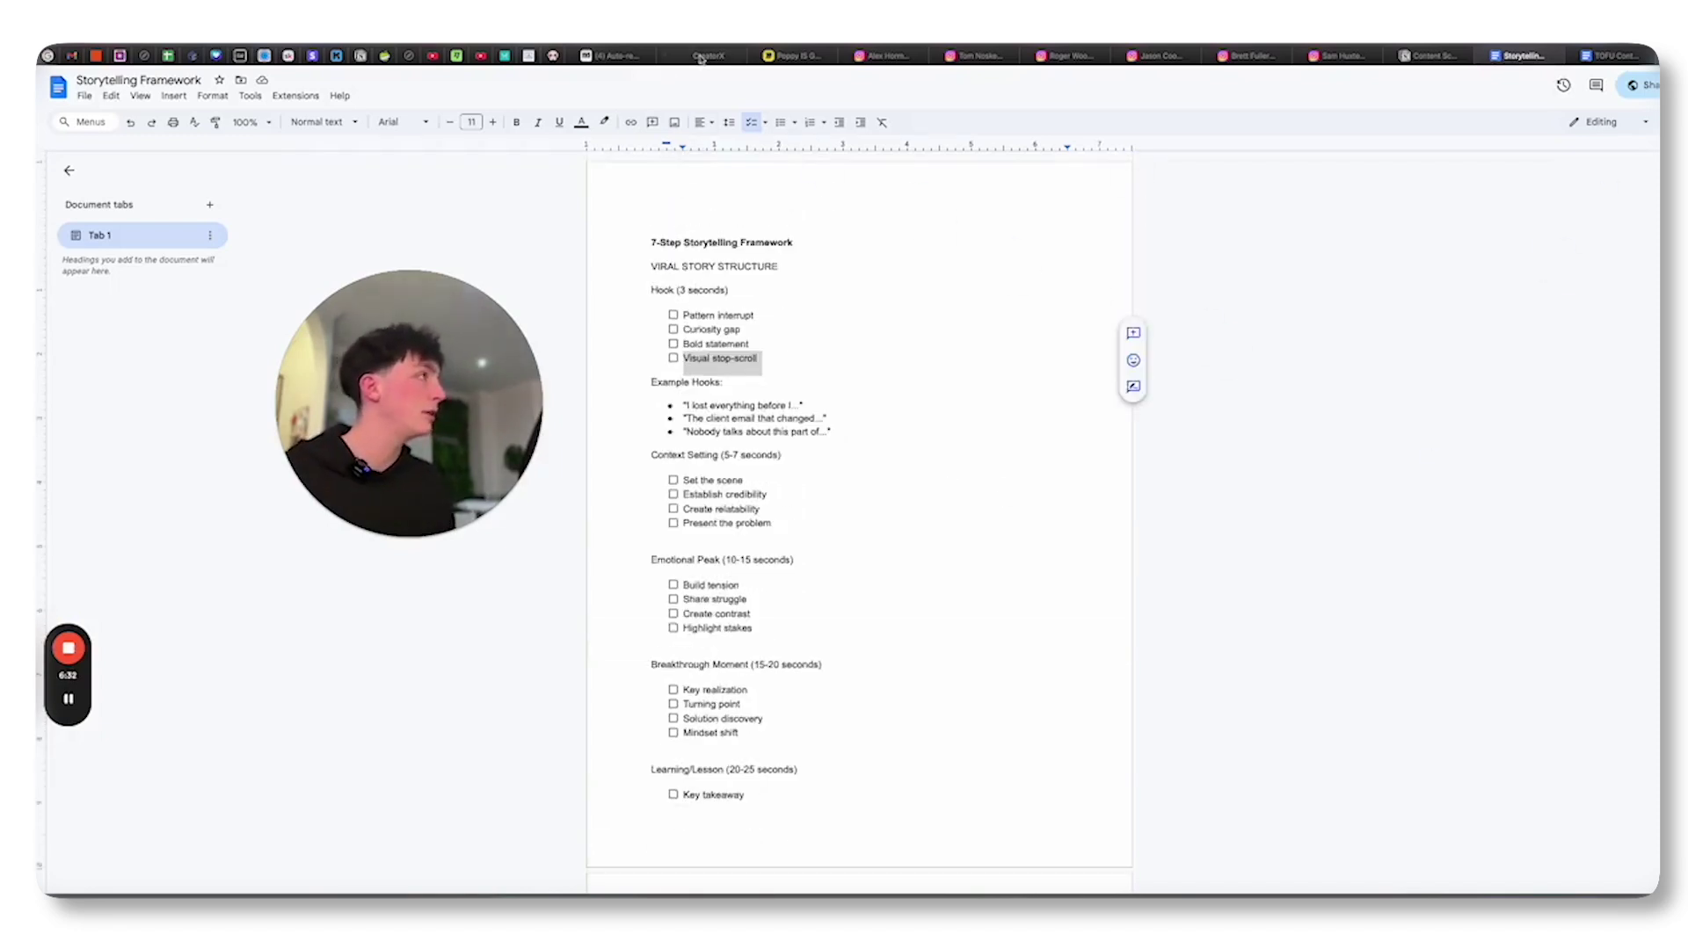
click(794, 58)
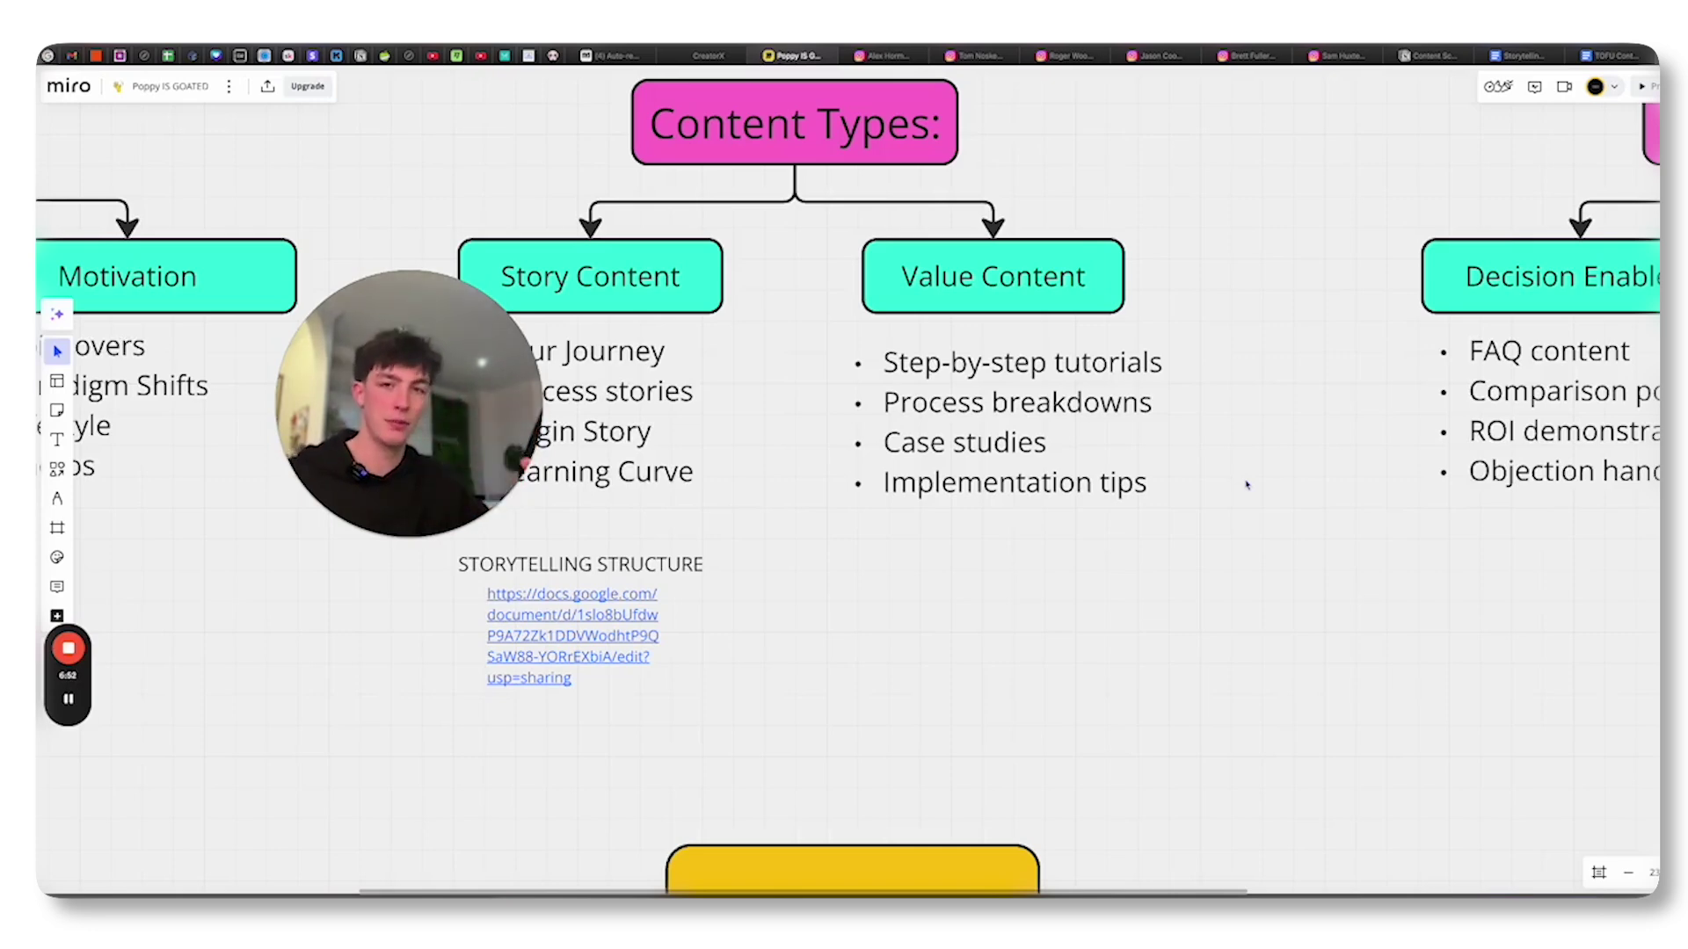
scroll(1245, 485, left, 3)
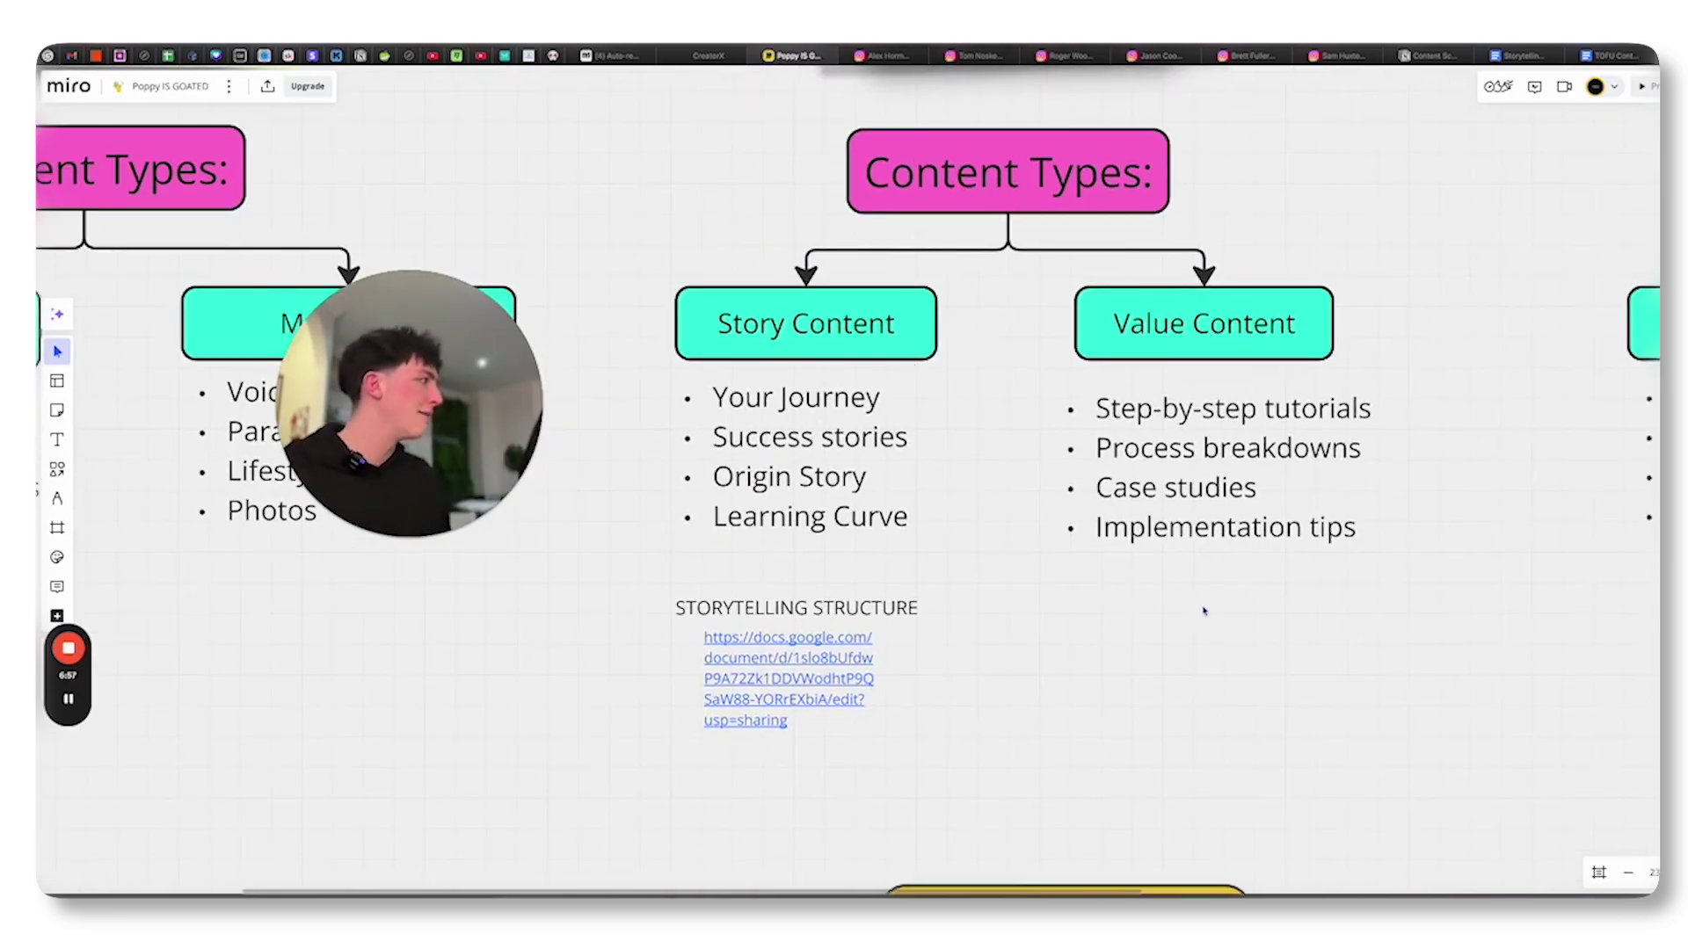
scroll(1203, 610, right, 4)
scroll(1172, 610, right, 2)
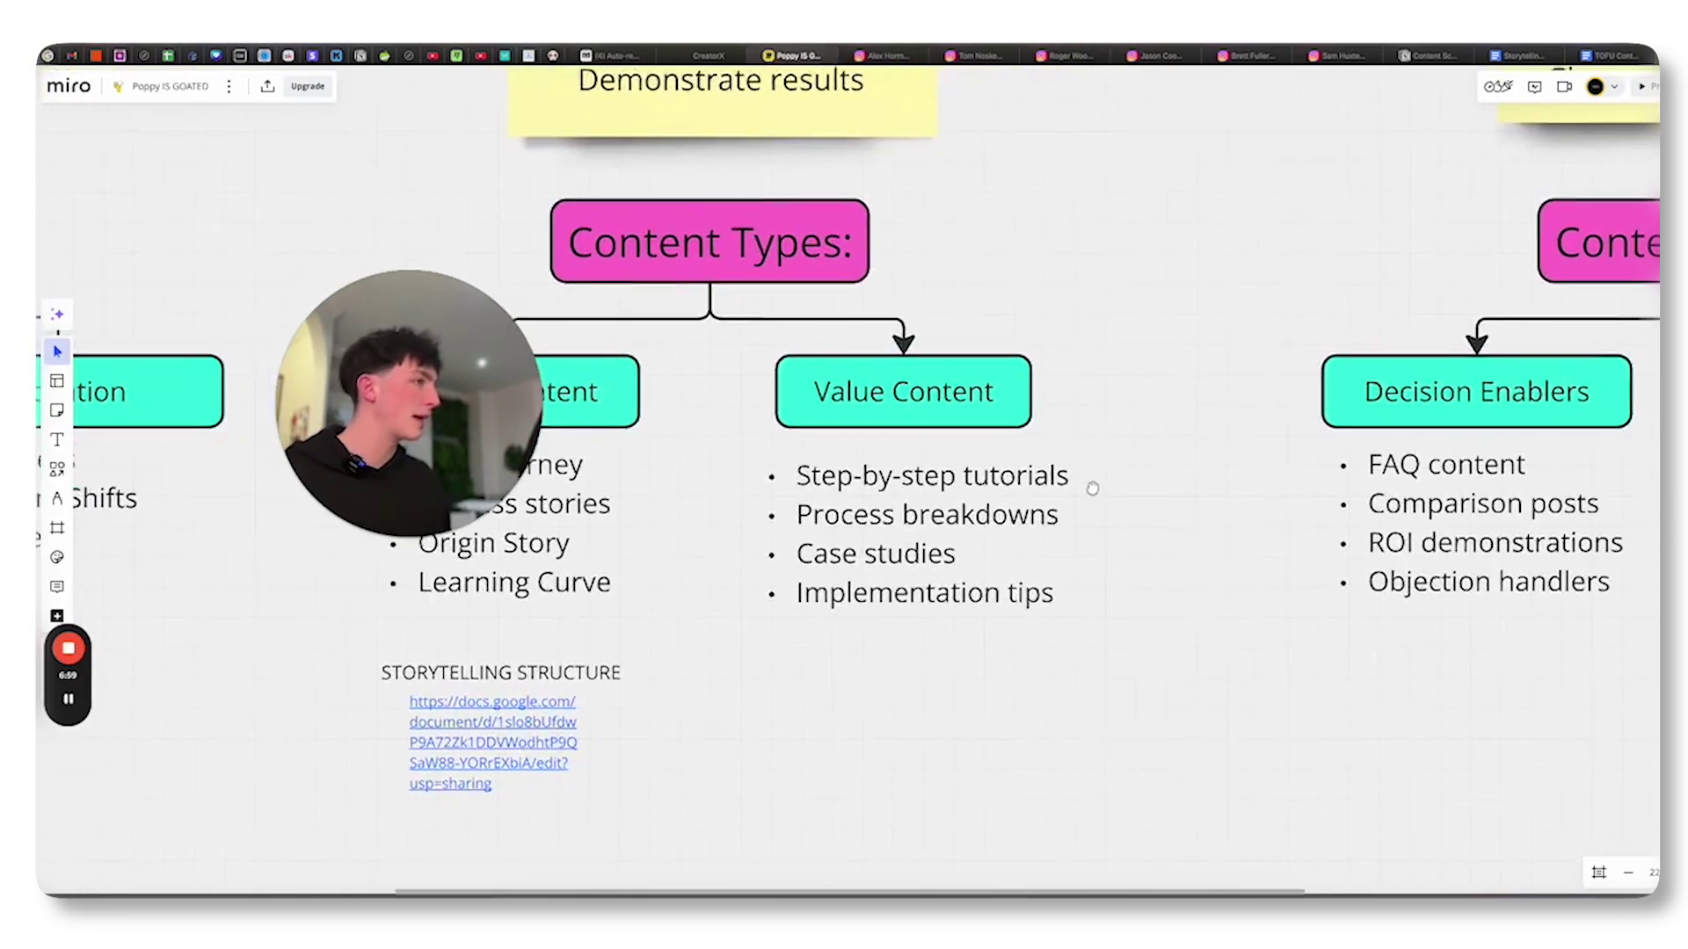
scroll(1091, 488, right, 2)
scroll(1093, 488, right, 1)
scroll(1121, 528, up, 8)
scroll(1176, 598, up, 5)
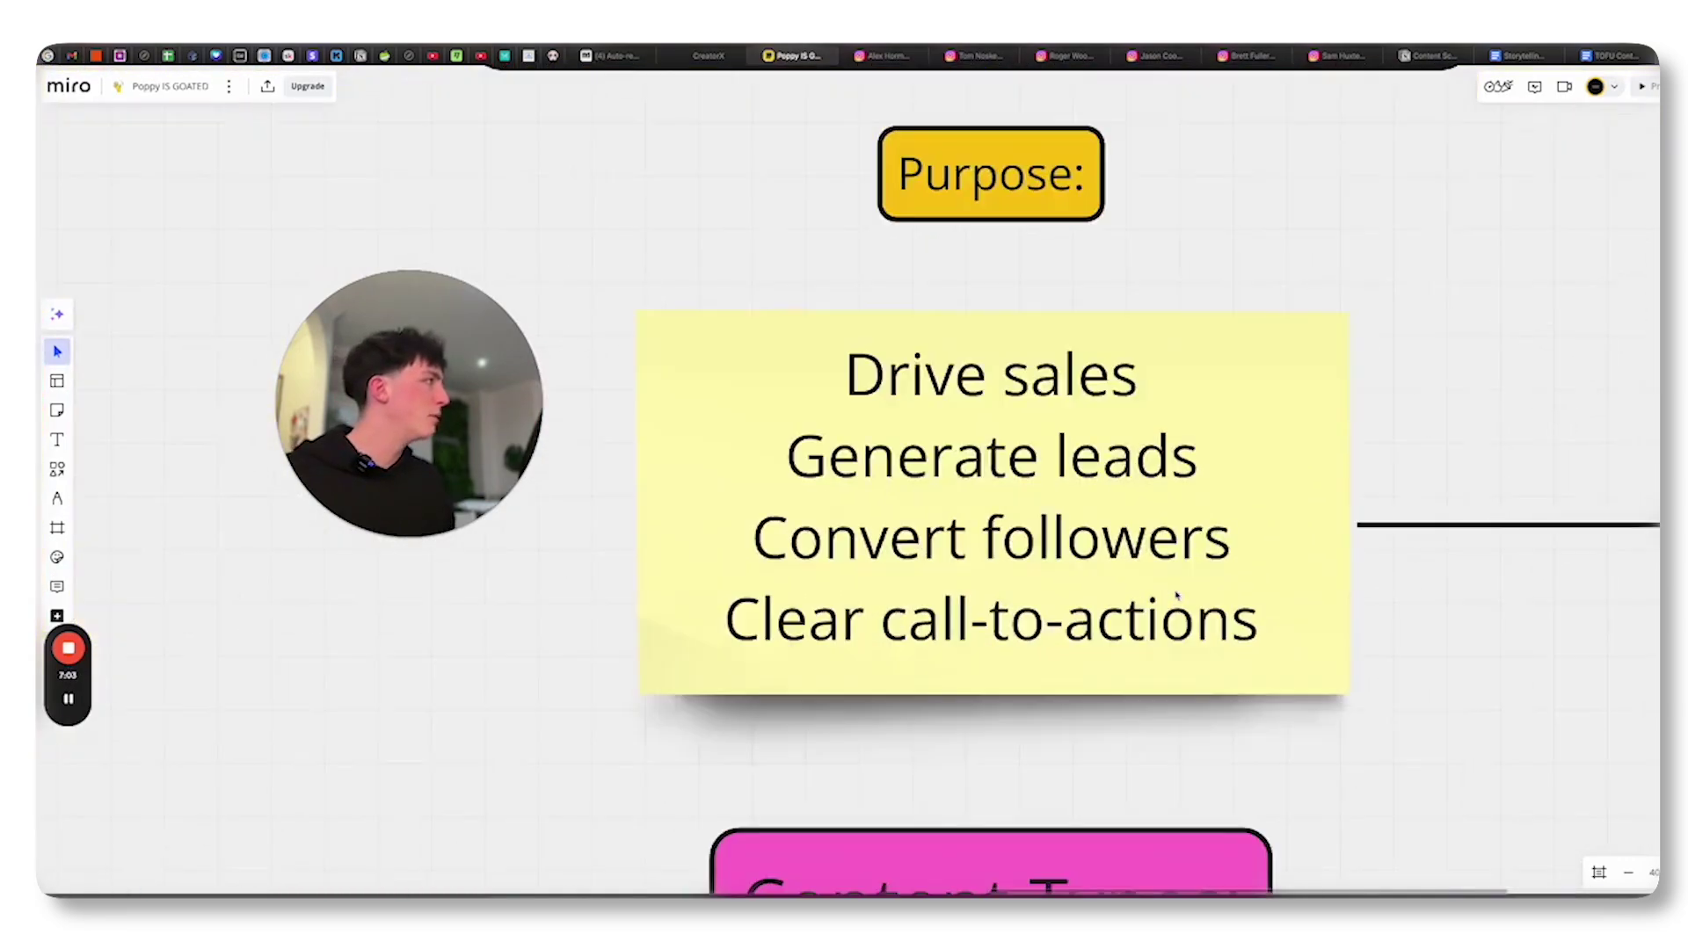
scroll(1177, 598, down, 8)
scroll(1029, 449, down, 2)
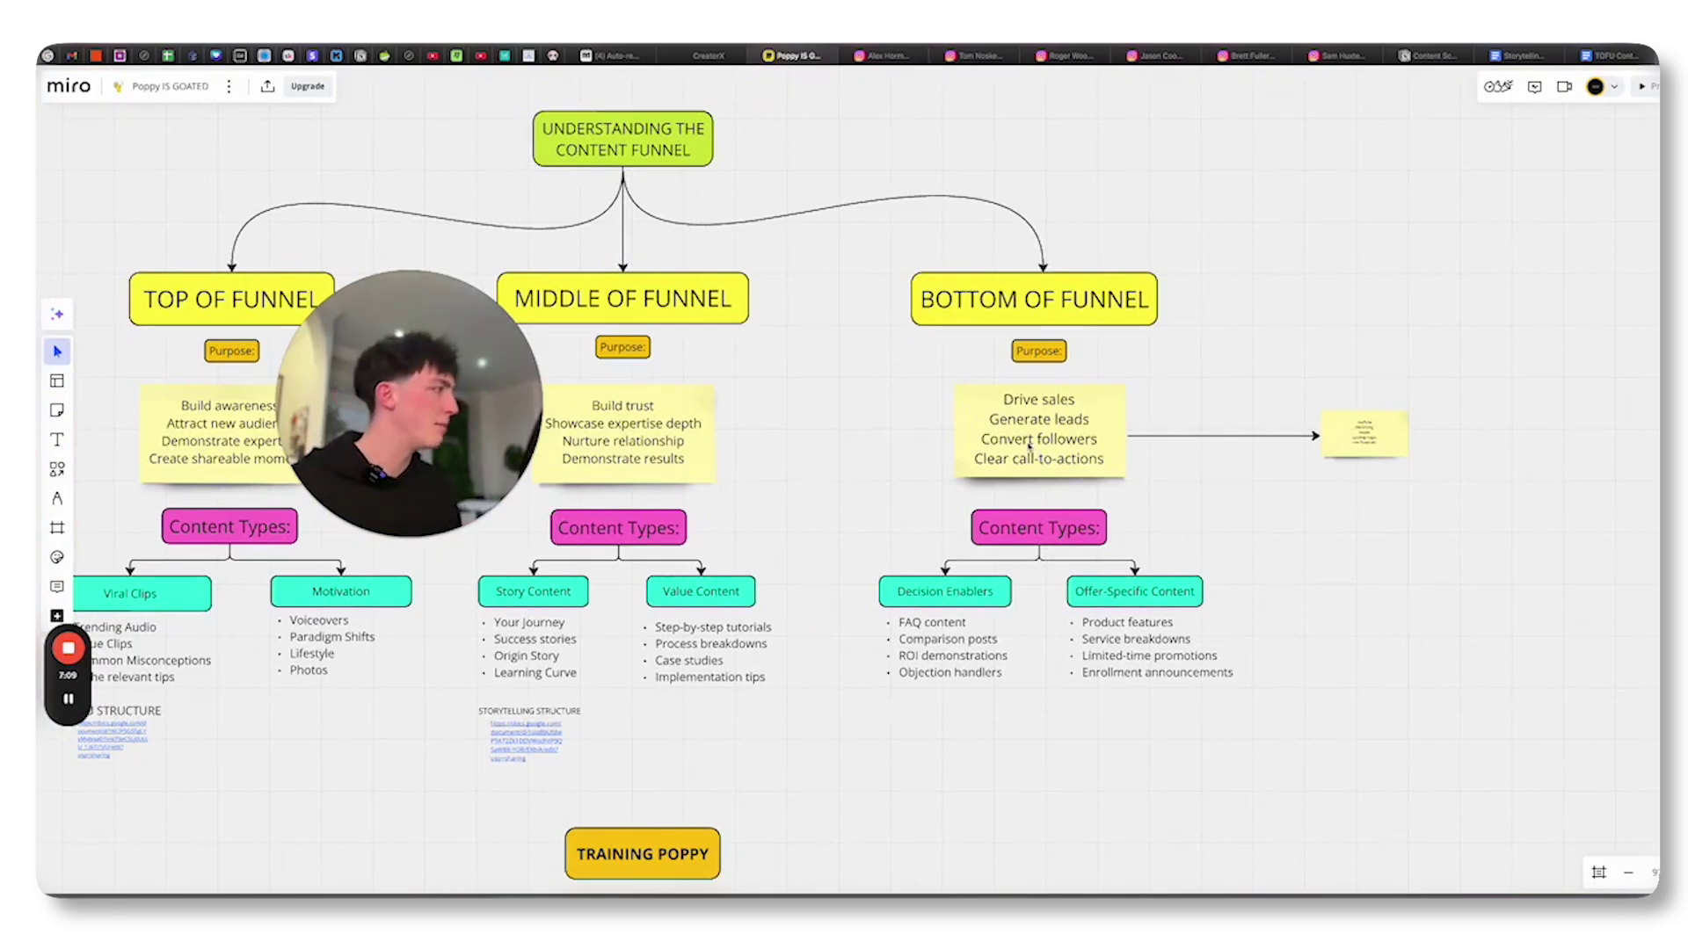
scroll(1208, 619, down, 2)
scroll(1098, 560, down, 1)
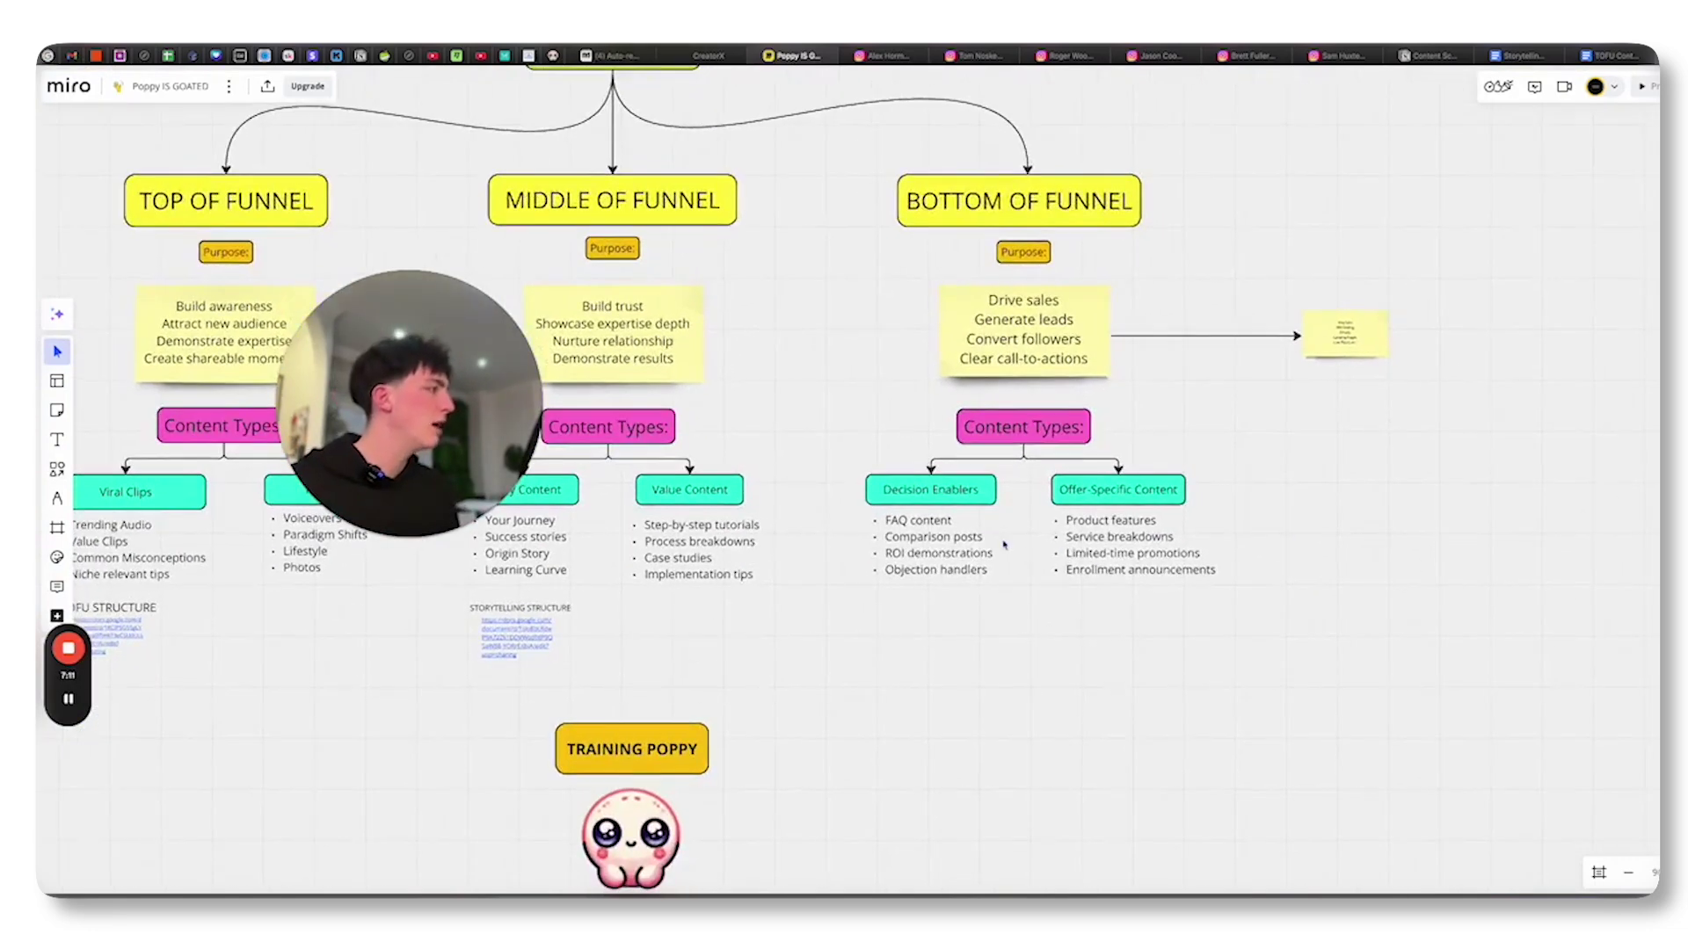
scroll(1003, 543, up, 3)
scroll(809, 492, up, 2)
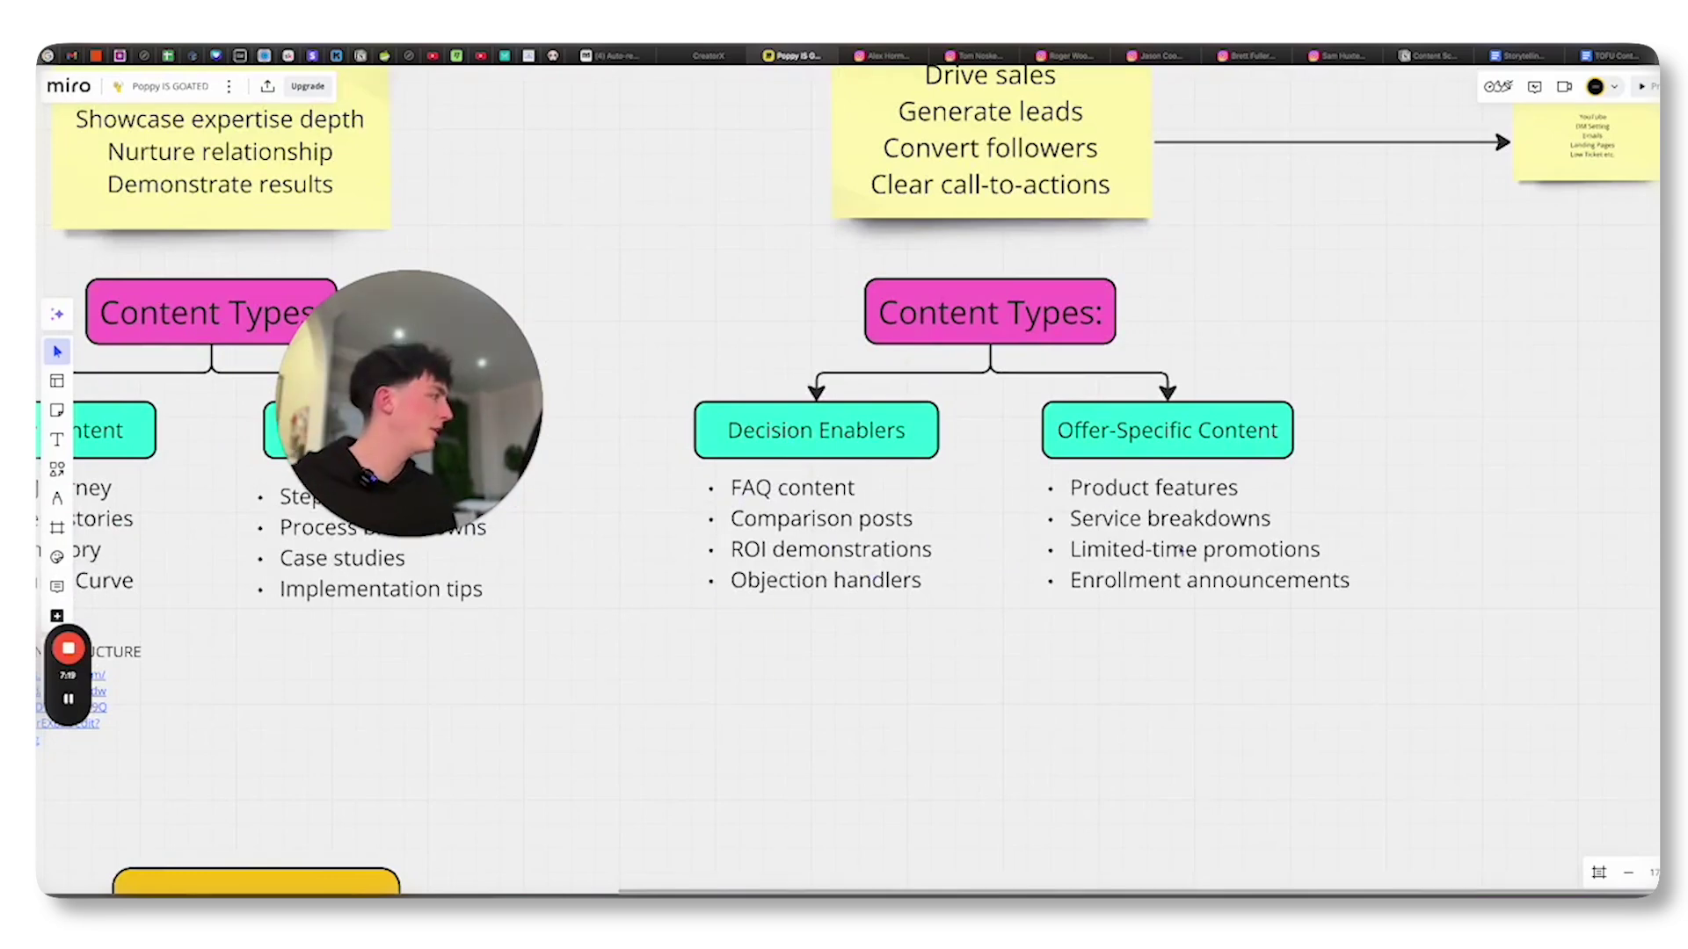
scroll(1181, 550, up, 1)
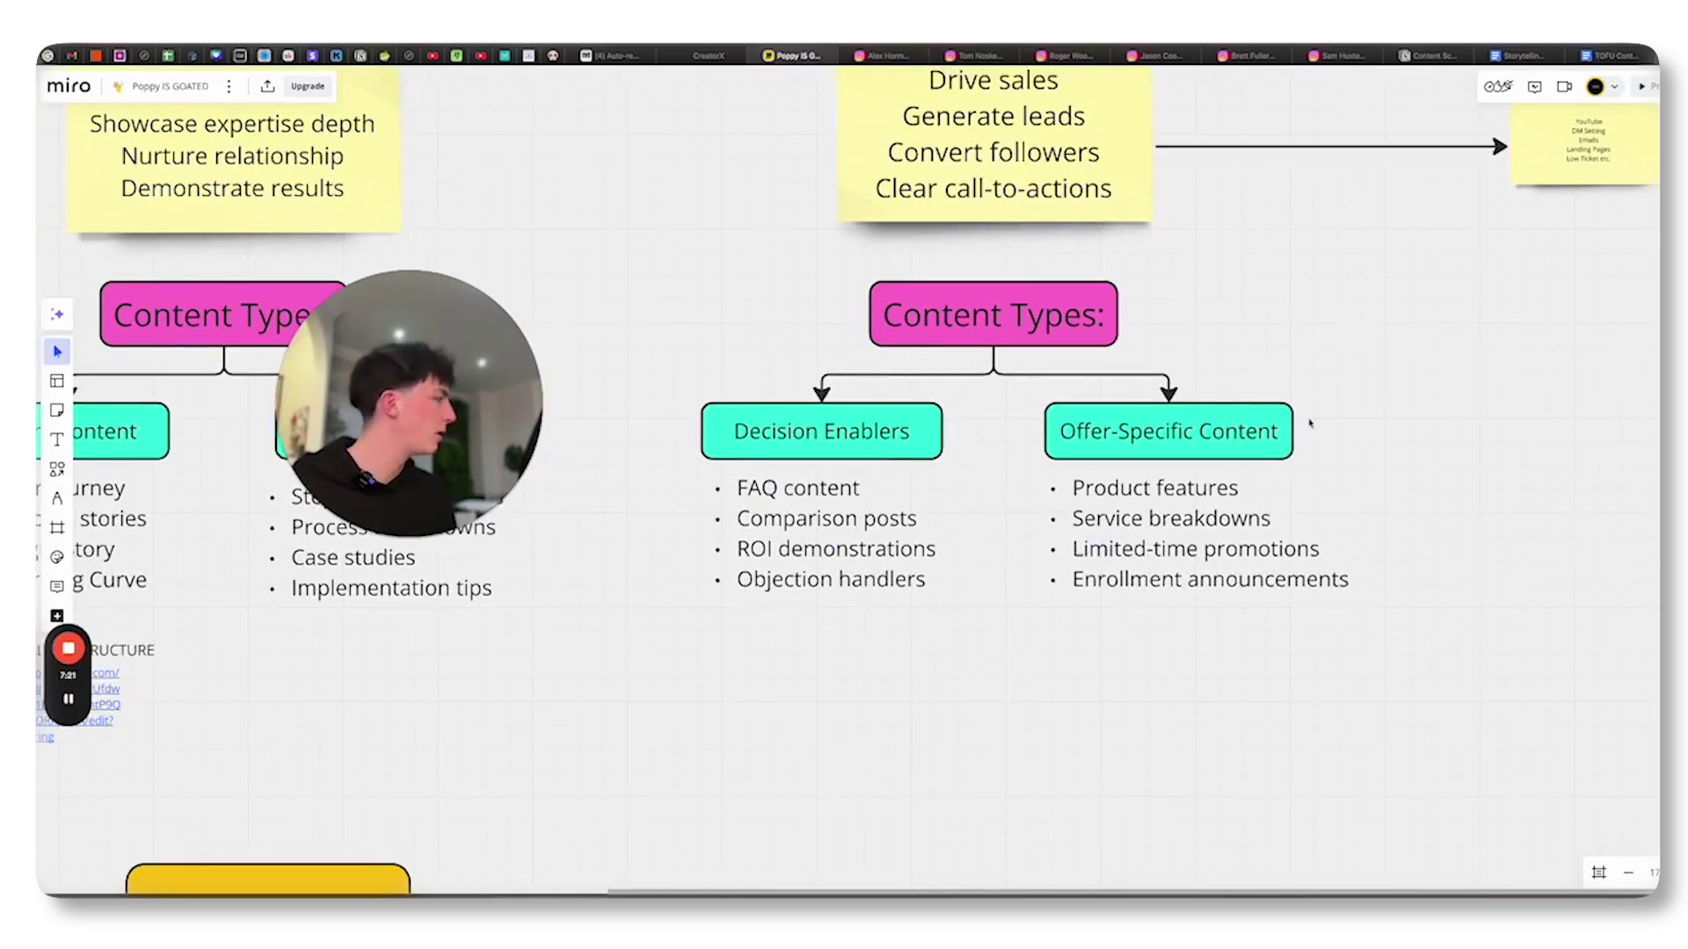
scroll(1265, 332, up, 5)
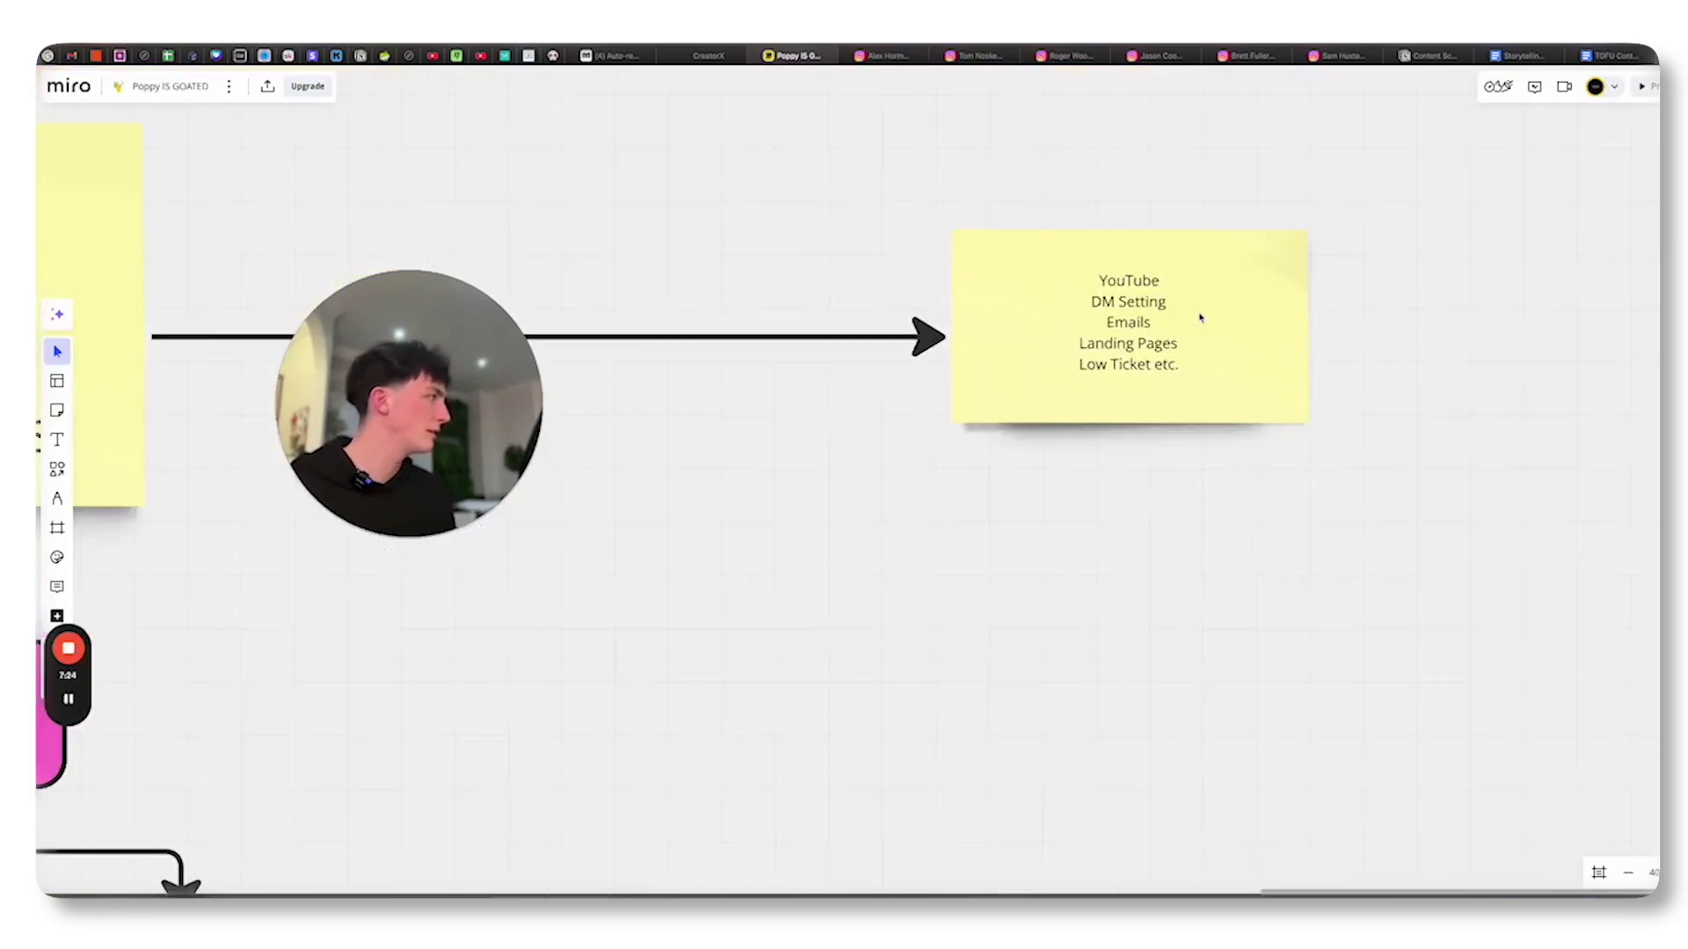
mouse_move(1187, 320)
mouse_down()
mouse_move(1100, 428)
mouse_move(1049, 397)
mouse_up()
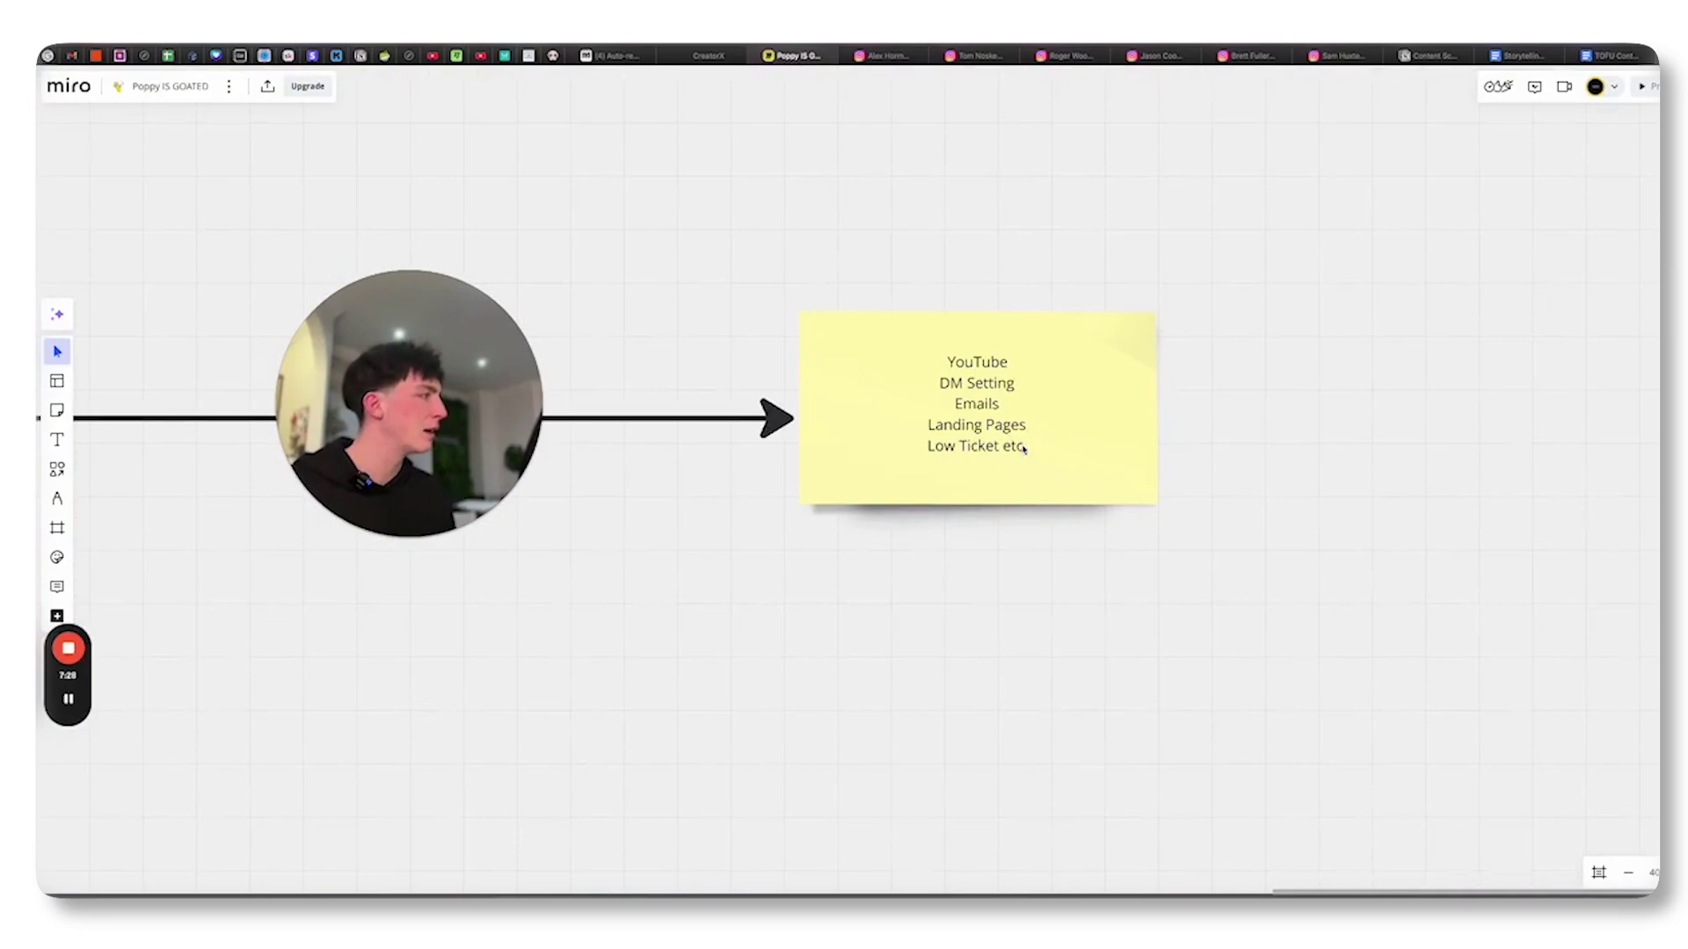
scroll(983, 470, down, 5)
scroll(821, 536, left, 3)
scroll(1217, 501, down, 5)
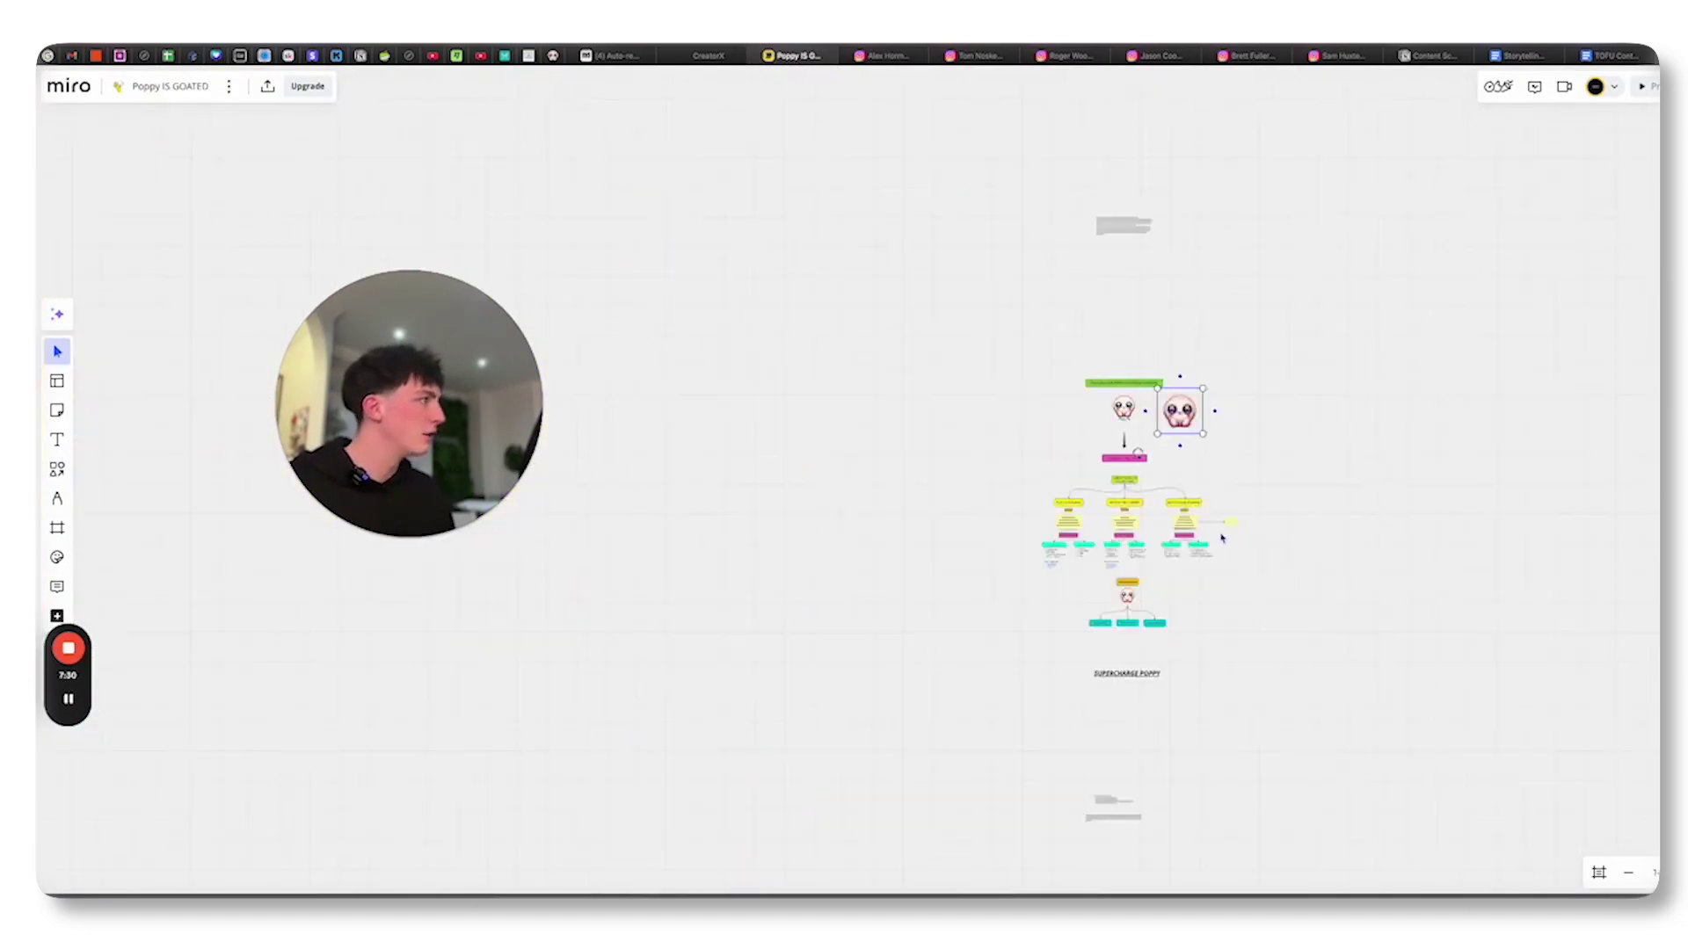
scroll(1224, 554, up, 3)
scroll(1223, 554, left, 3)
scroll(1056, 465, up, 2)
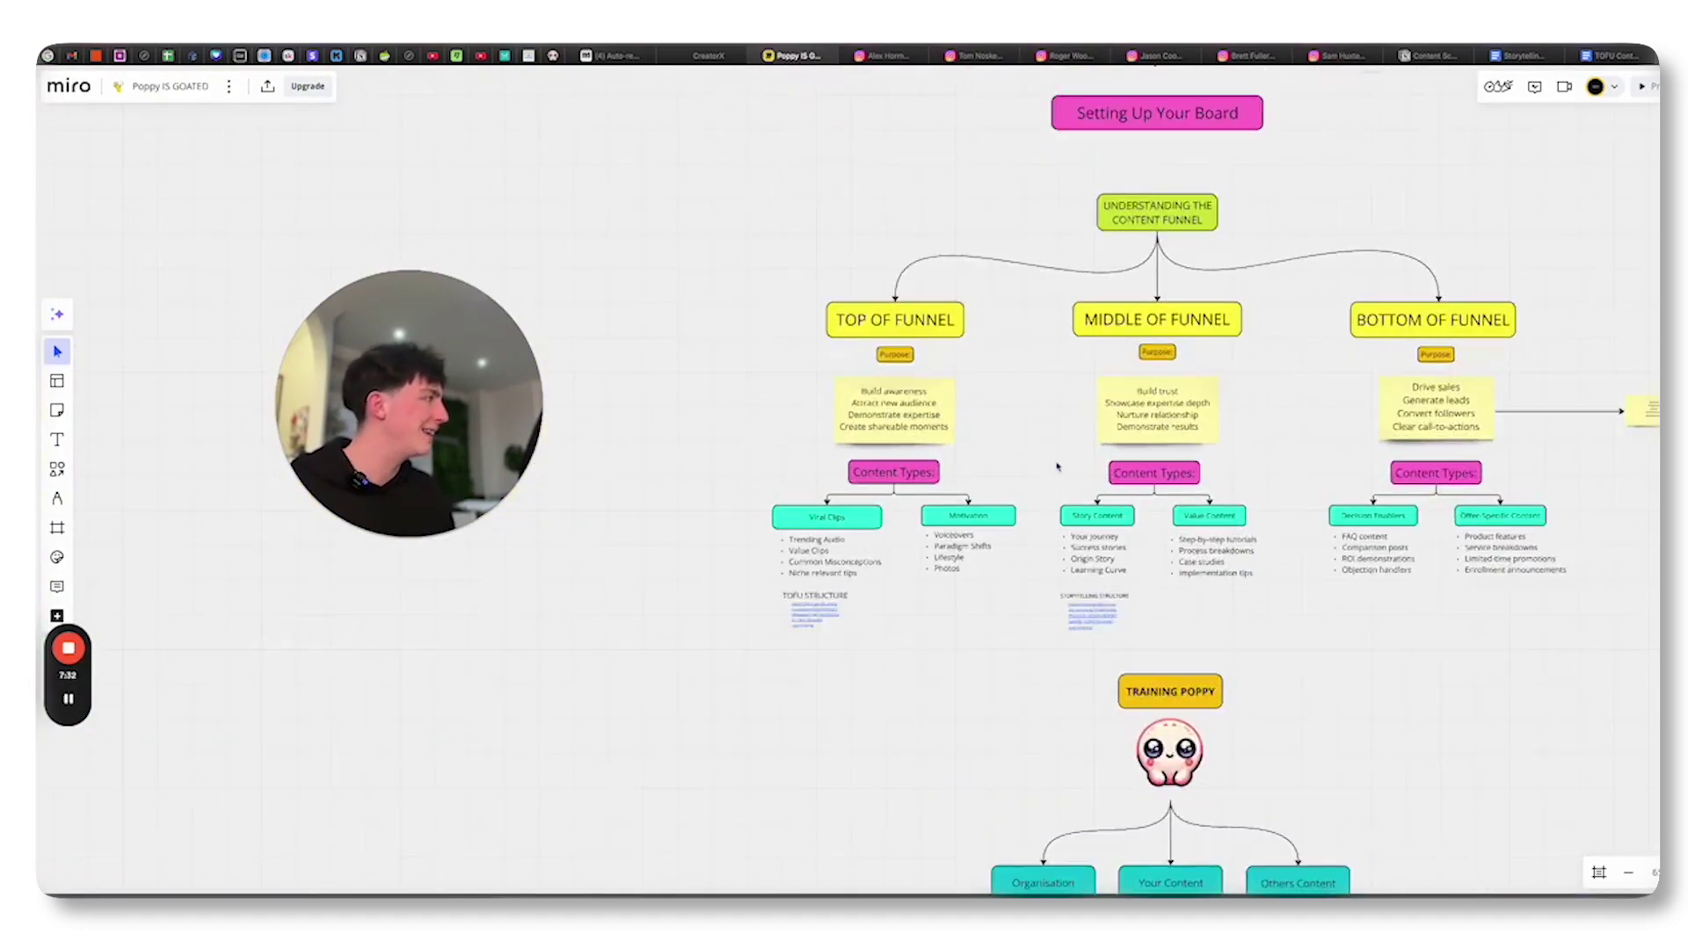
scroll(1056, 464, up, 3)
scroll(1187, 370, left, 2)
scroll(1320, 330, down, 1)
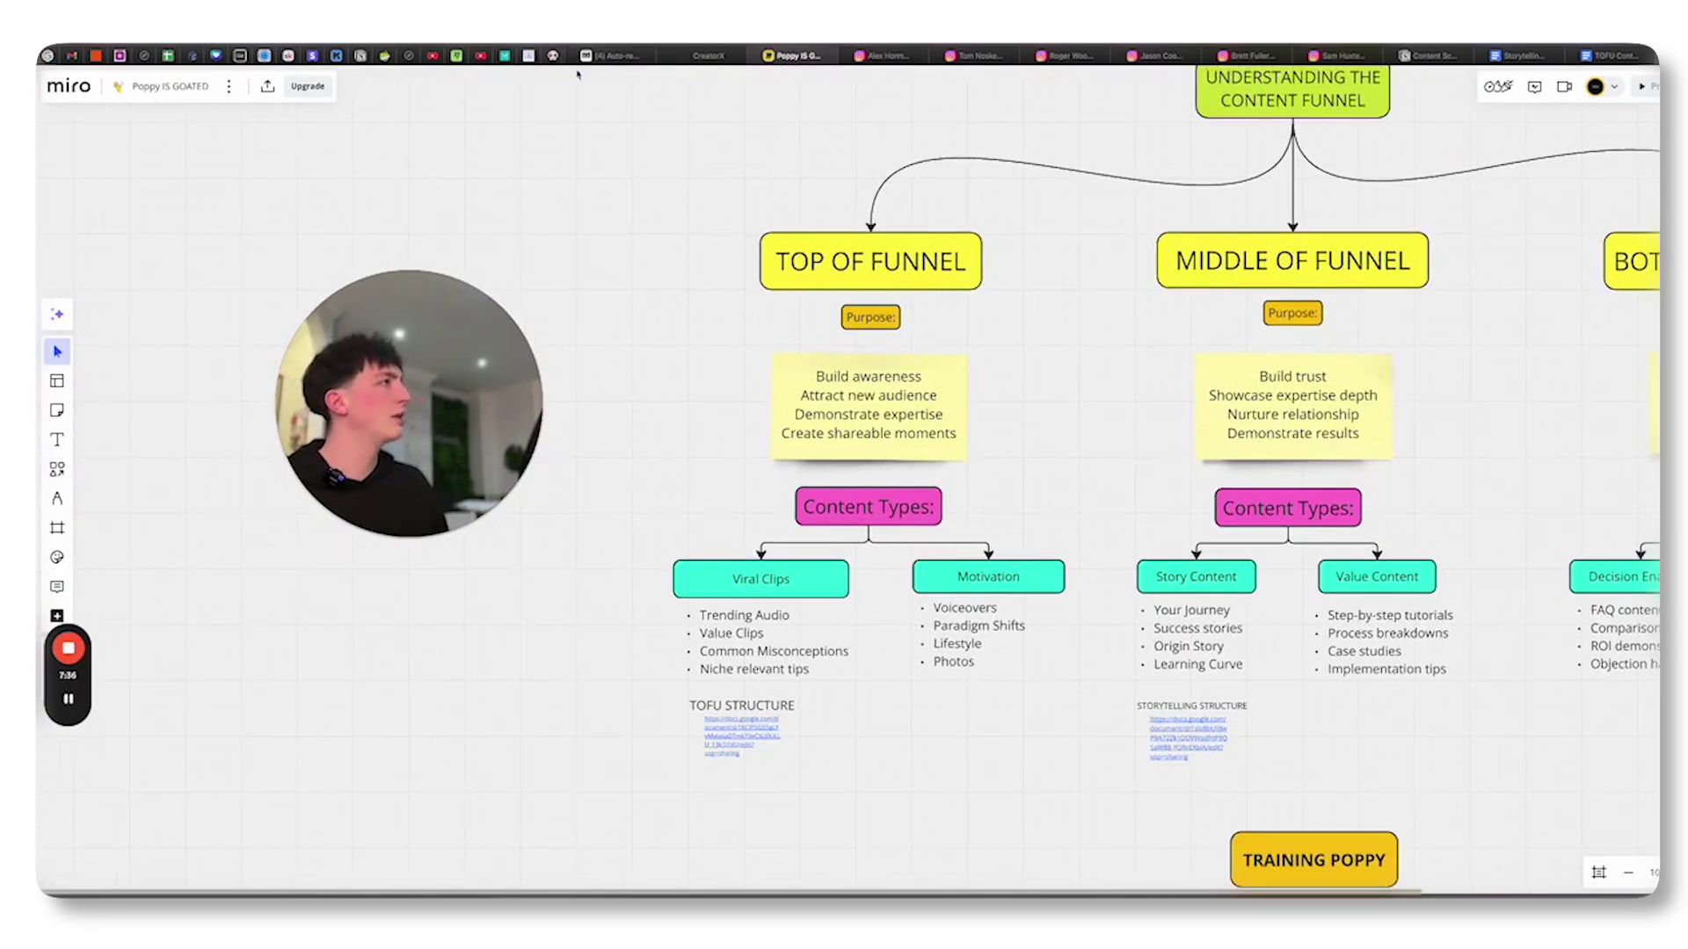
scroll(1319, 383, down, 2)
scroll(1296, 441, down, 2)
scroll(1296, 443, up, 2)
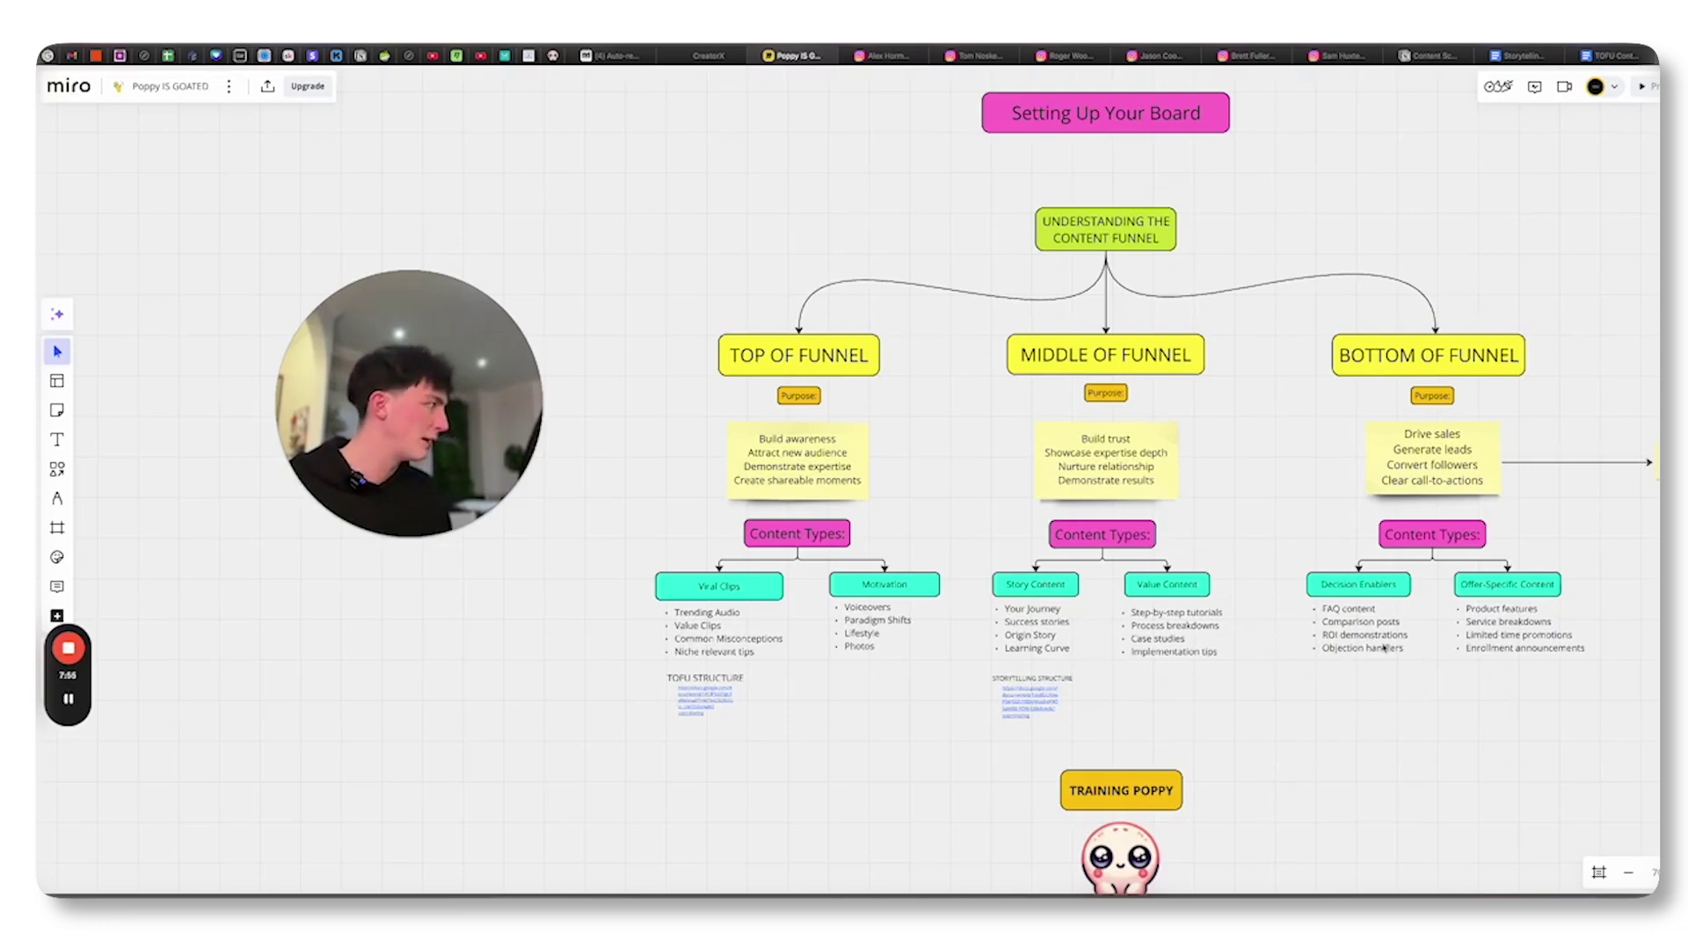
scroll(1386, 665, down, 1)
scroll(1307, 564, down, 4)
scroll(1311, 369, down, 2)
scroll(1337, 467, down, 1)
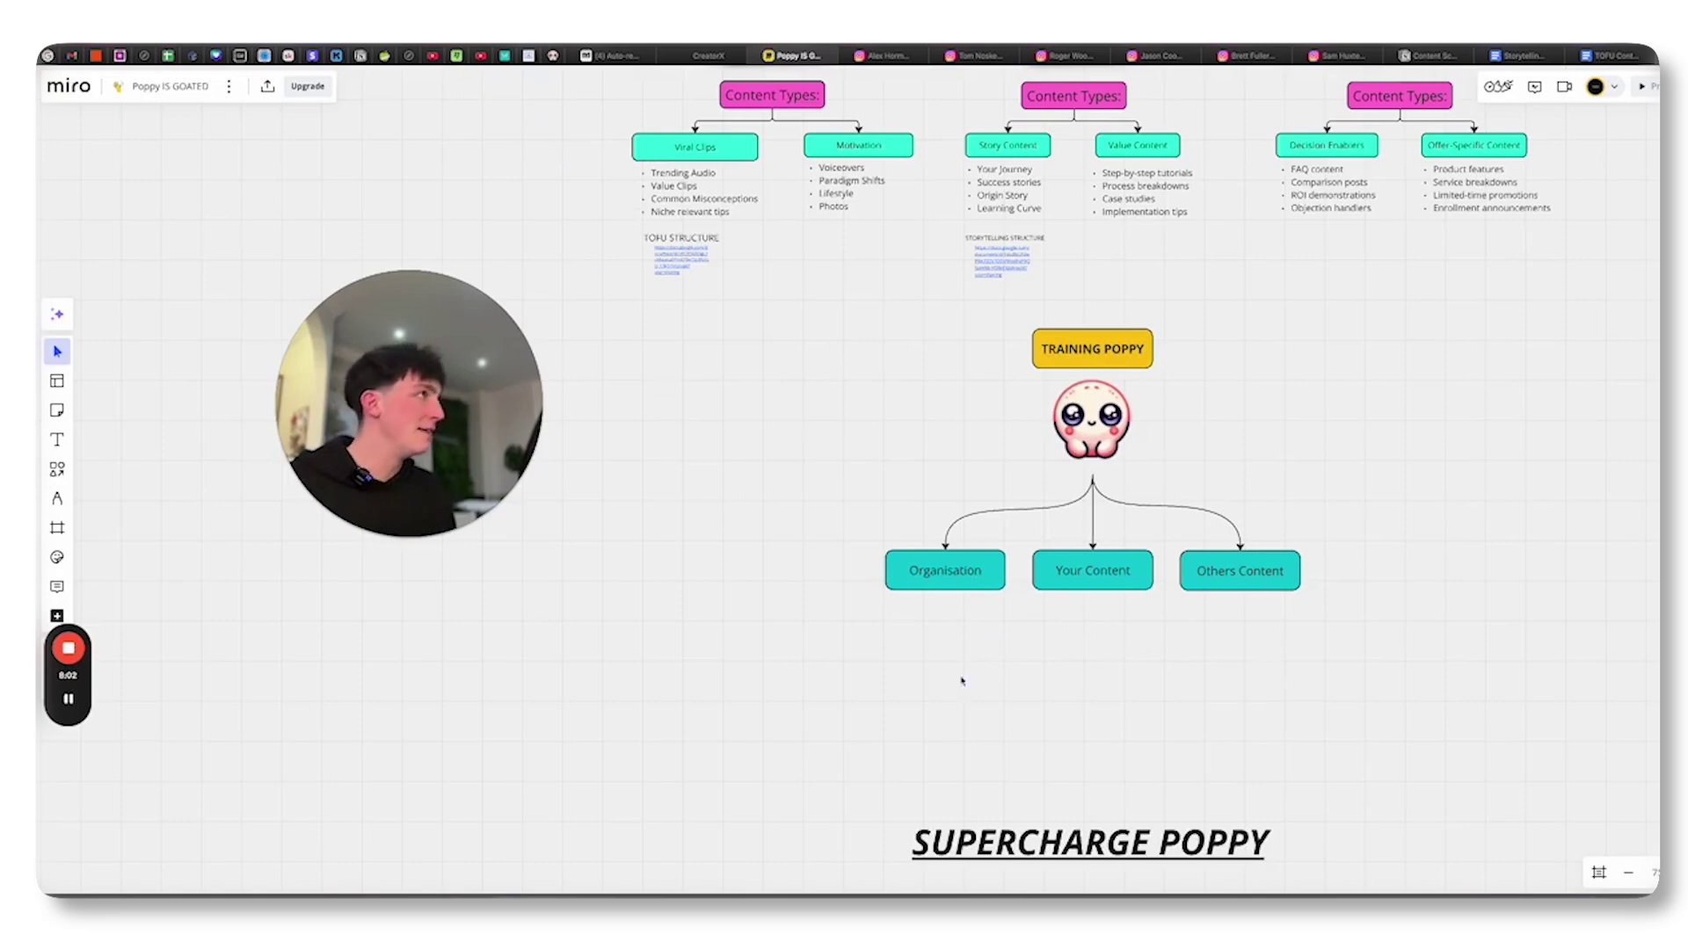
Add three empty groups stacked vertically on the Poppy AI Example board
click(554, 57)
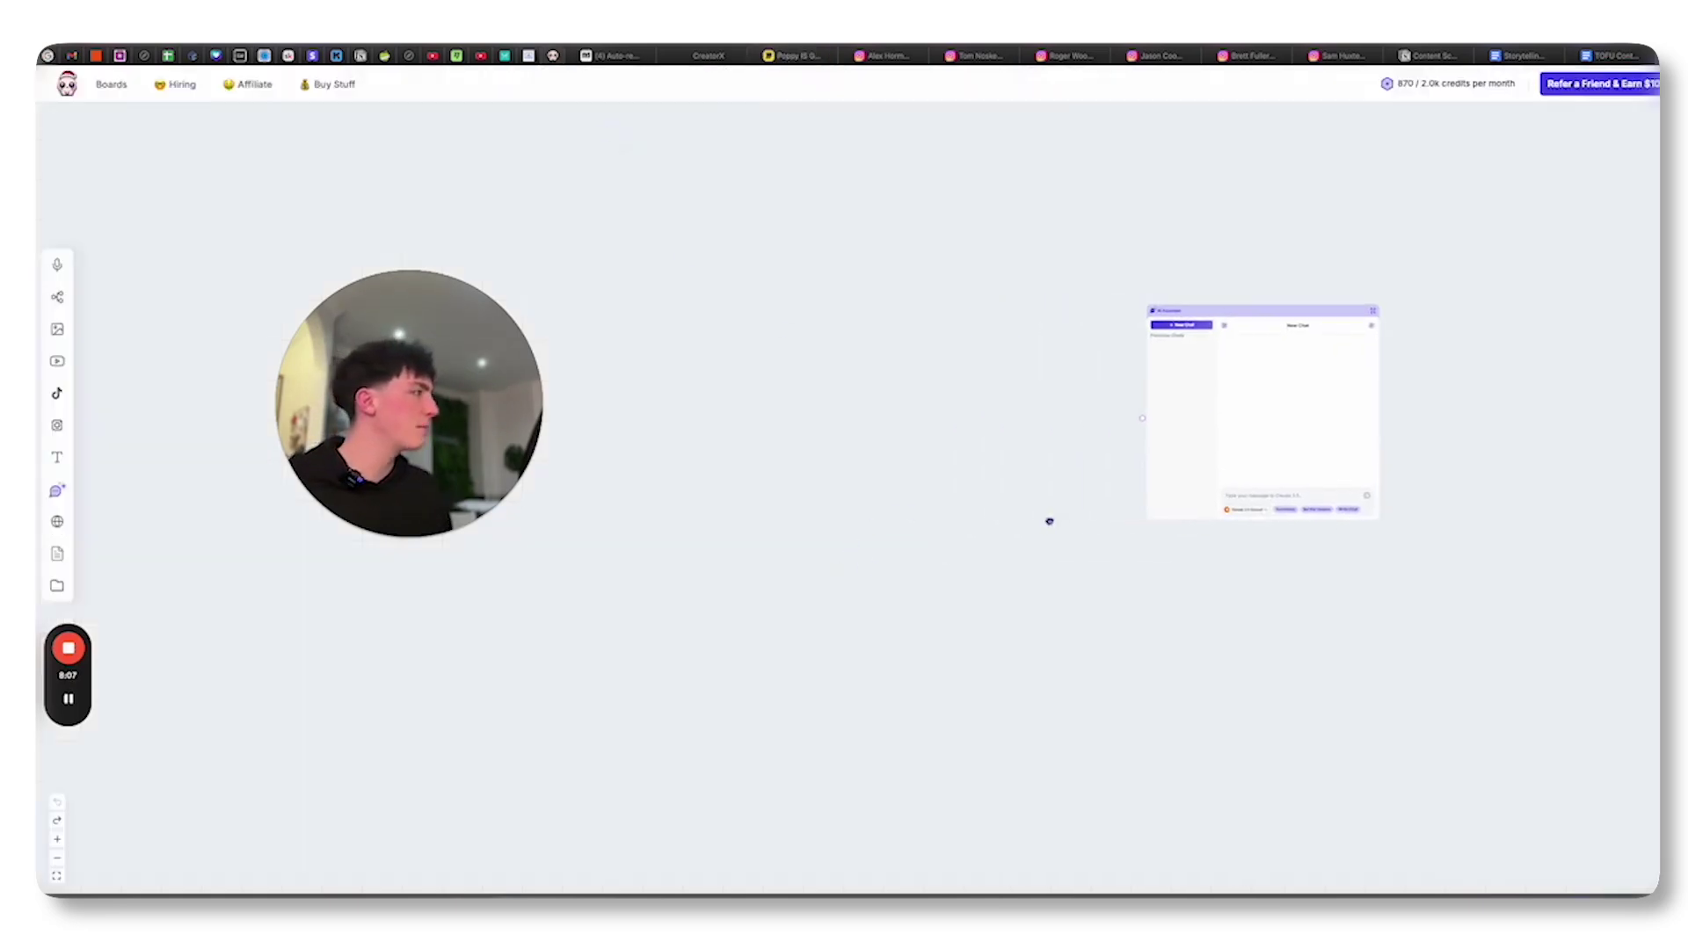
scroll(1095, 501, down, 3)
scroll(996, 409, up, 2)
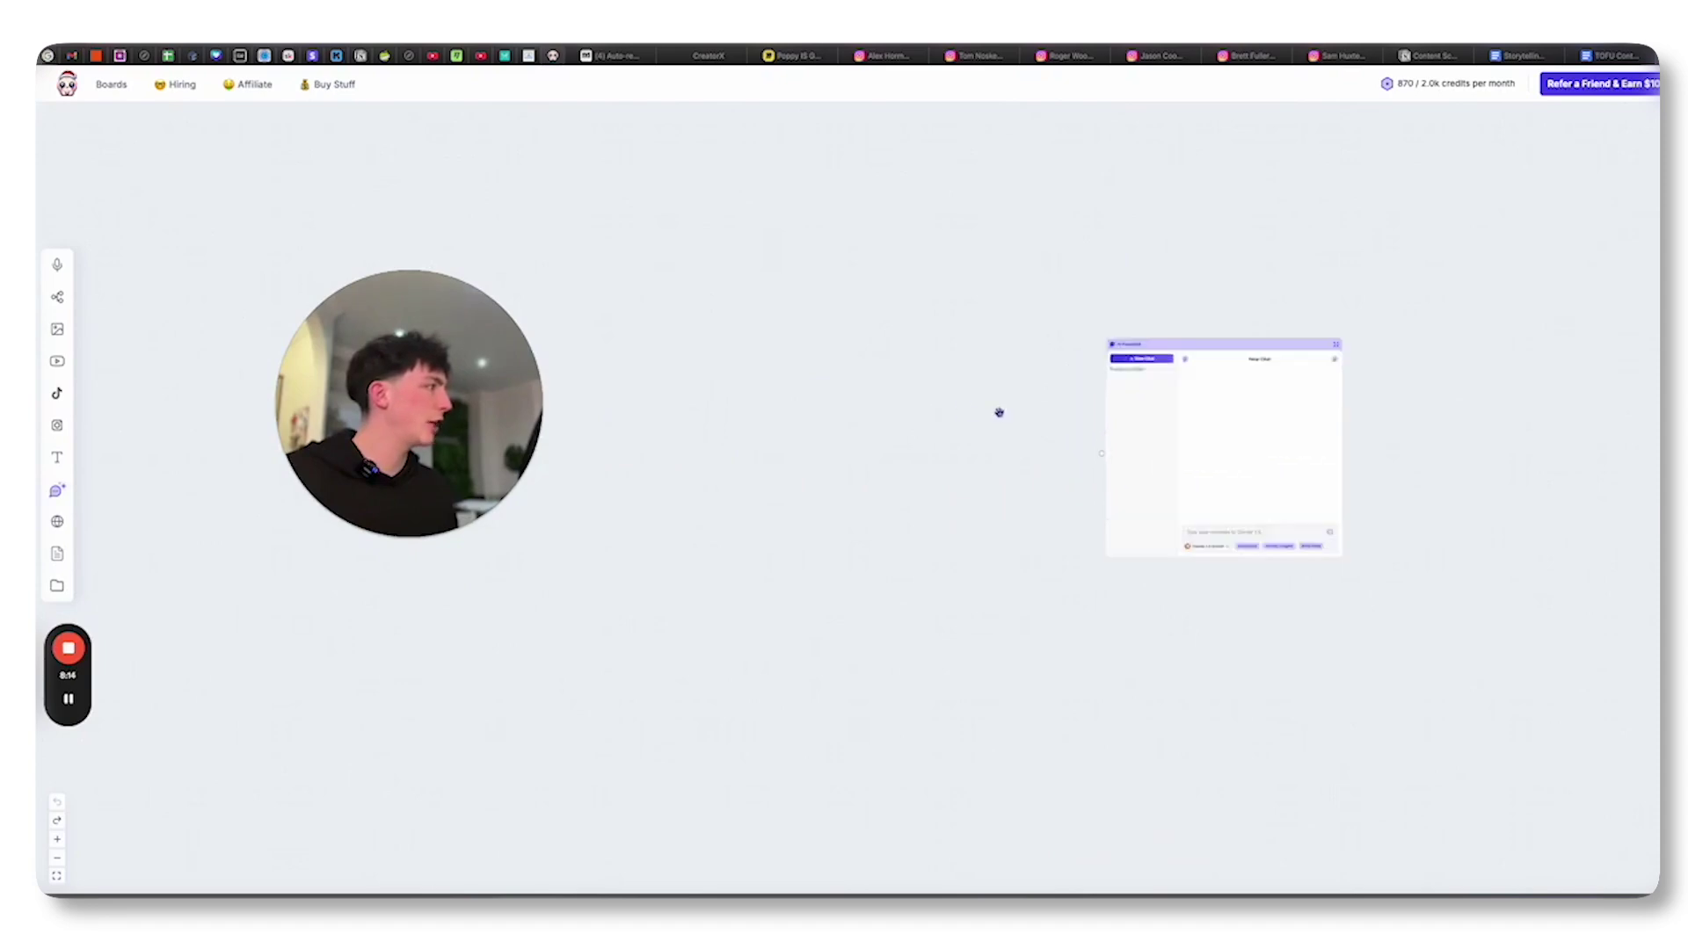
scroll(996, 411, up, 1)
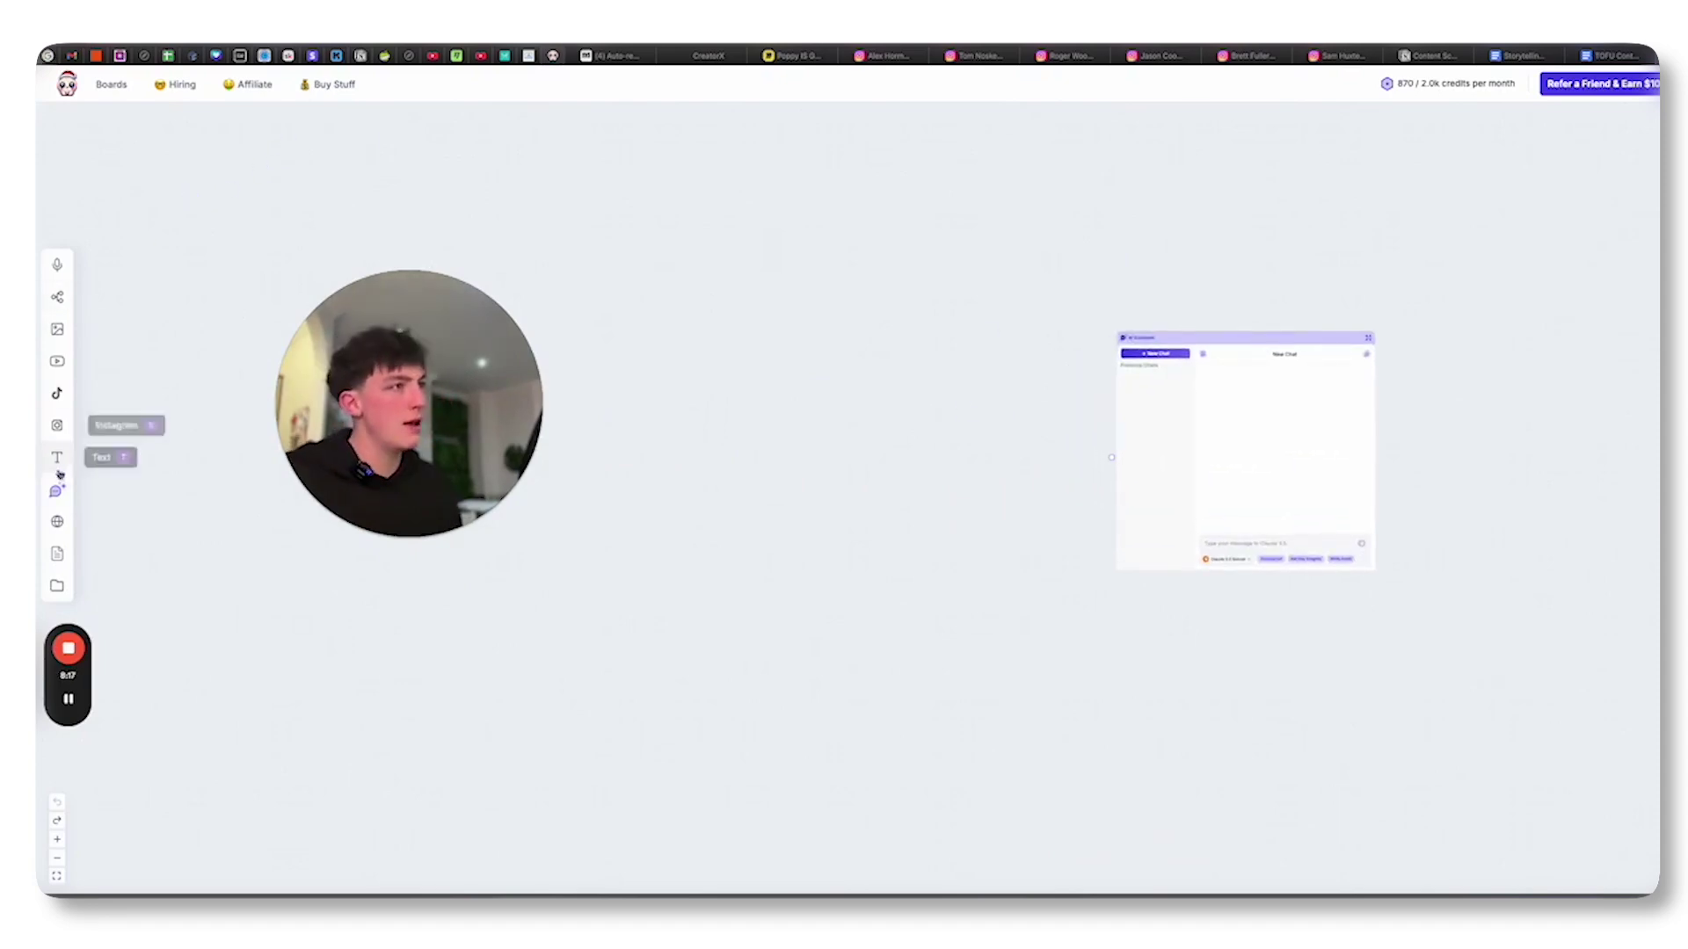
click(58, 585)
drag(59, 585, 865, 404)
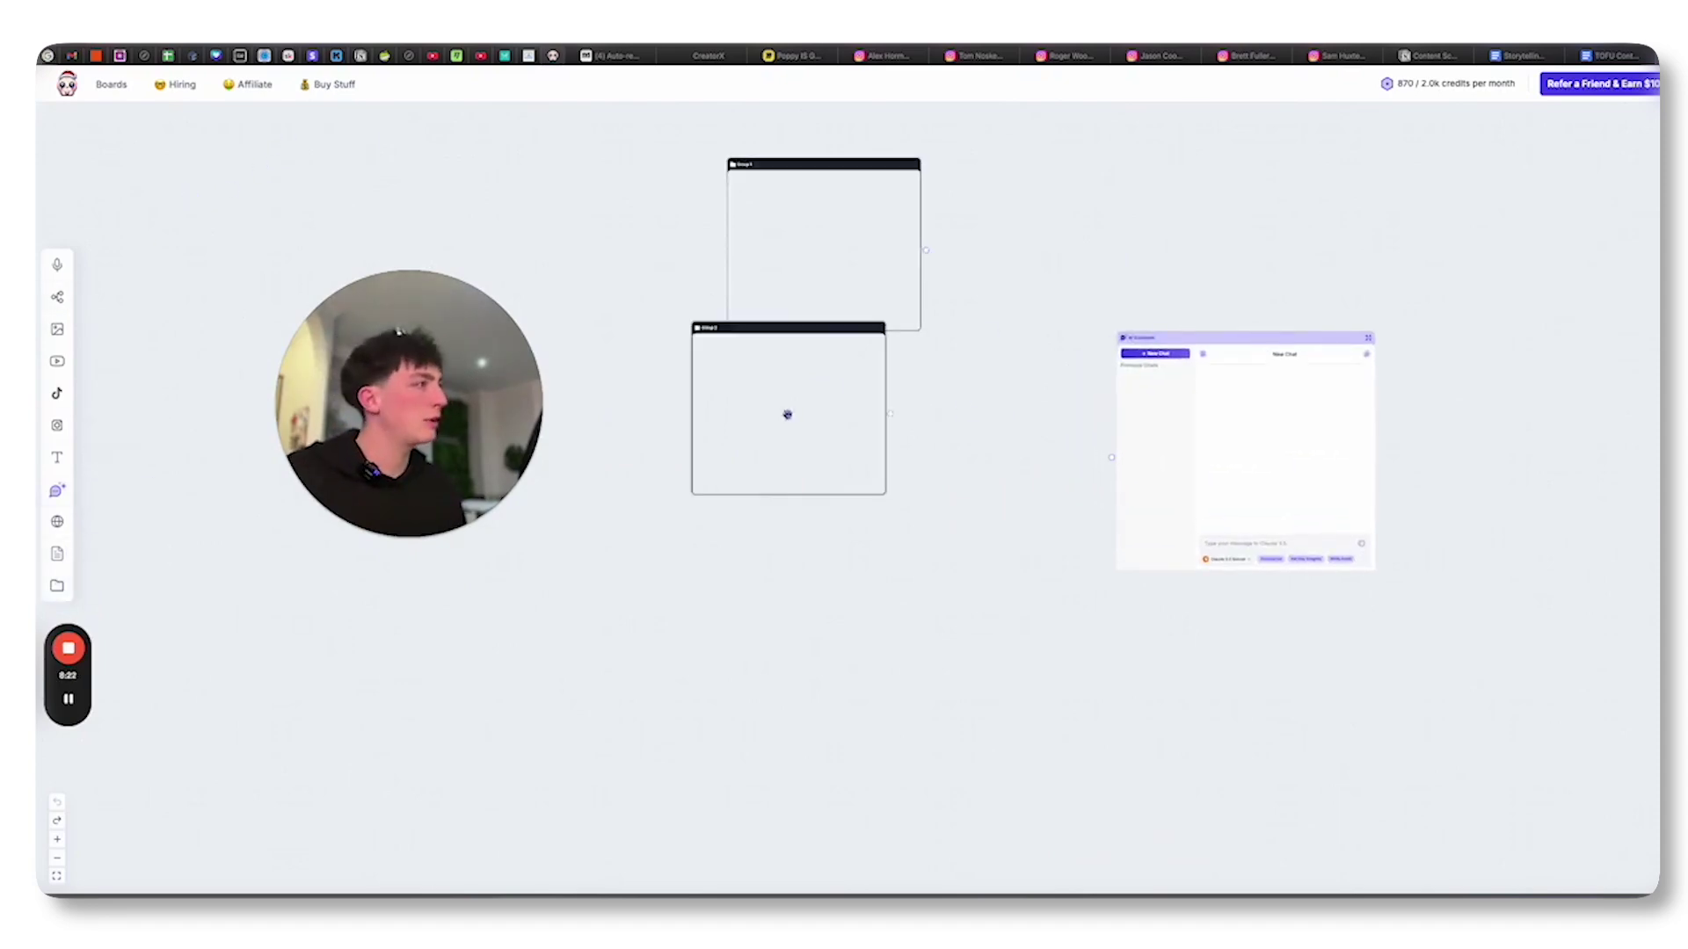
drag(58, 586, 833, 623)
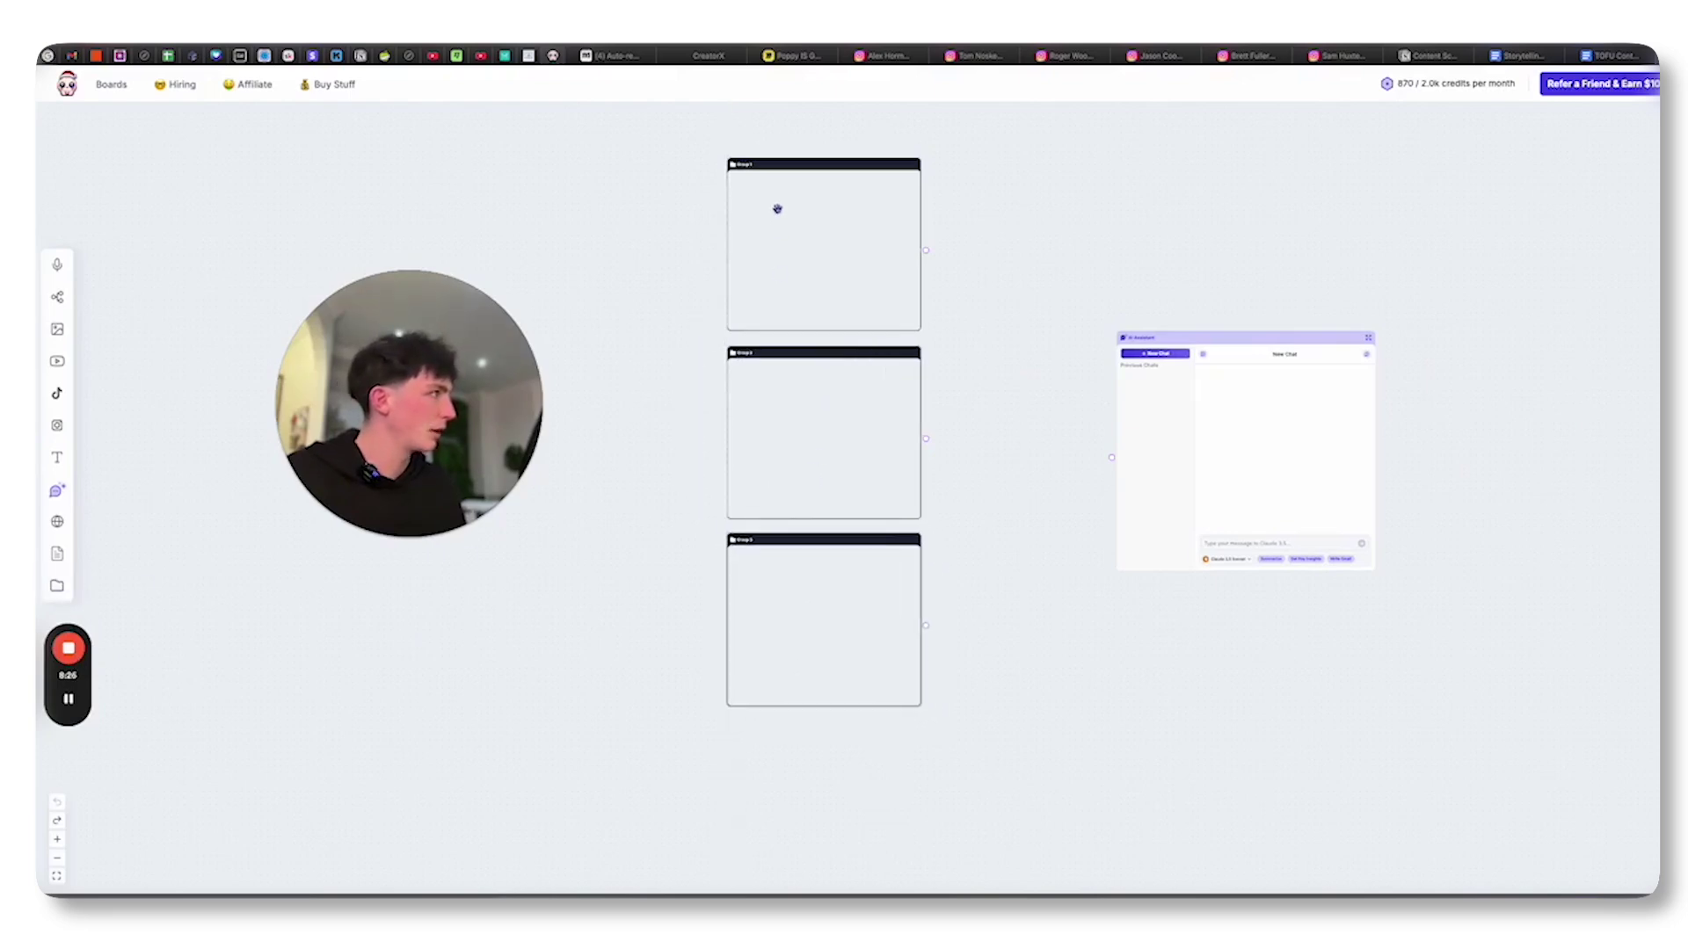
scroll(750, 175, up, 3)
scroll(774, 219, up, 3)
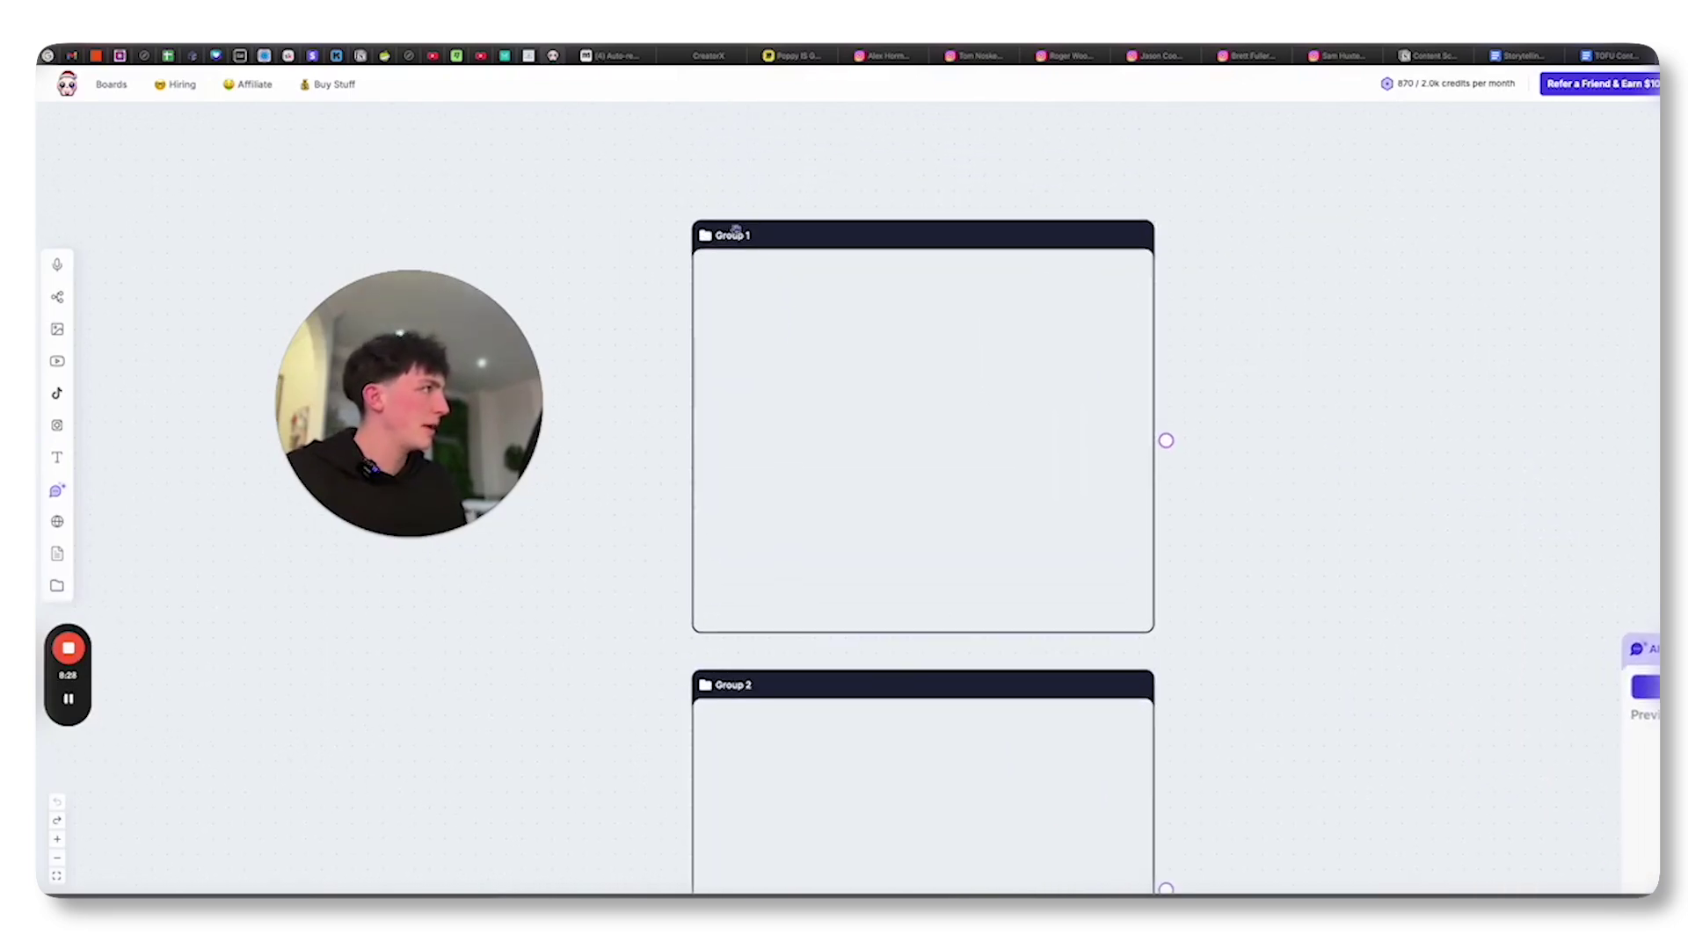
Retitle the stacked groups TOFU, MOFU and BOFU
double_click(799, 240)
key(BackSpace)
key(BackSpace)
key(BackSpace)
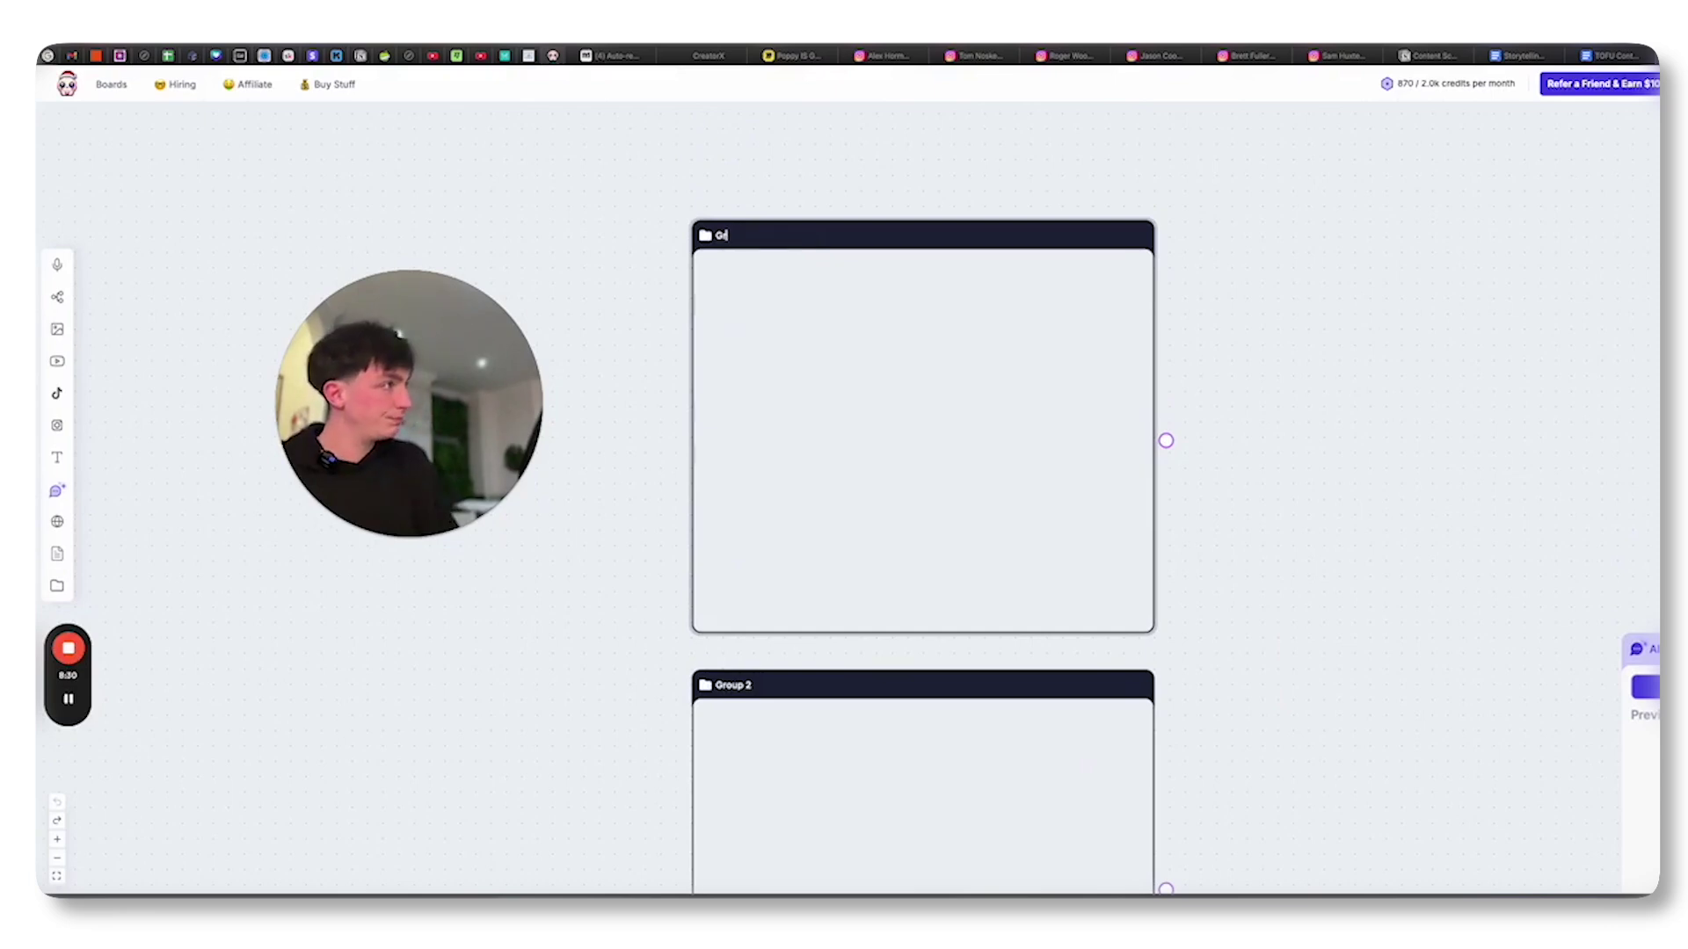
text(TOFU)
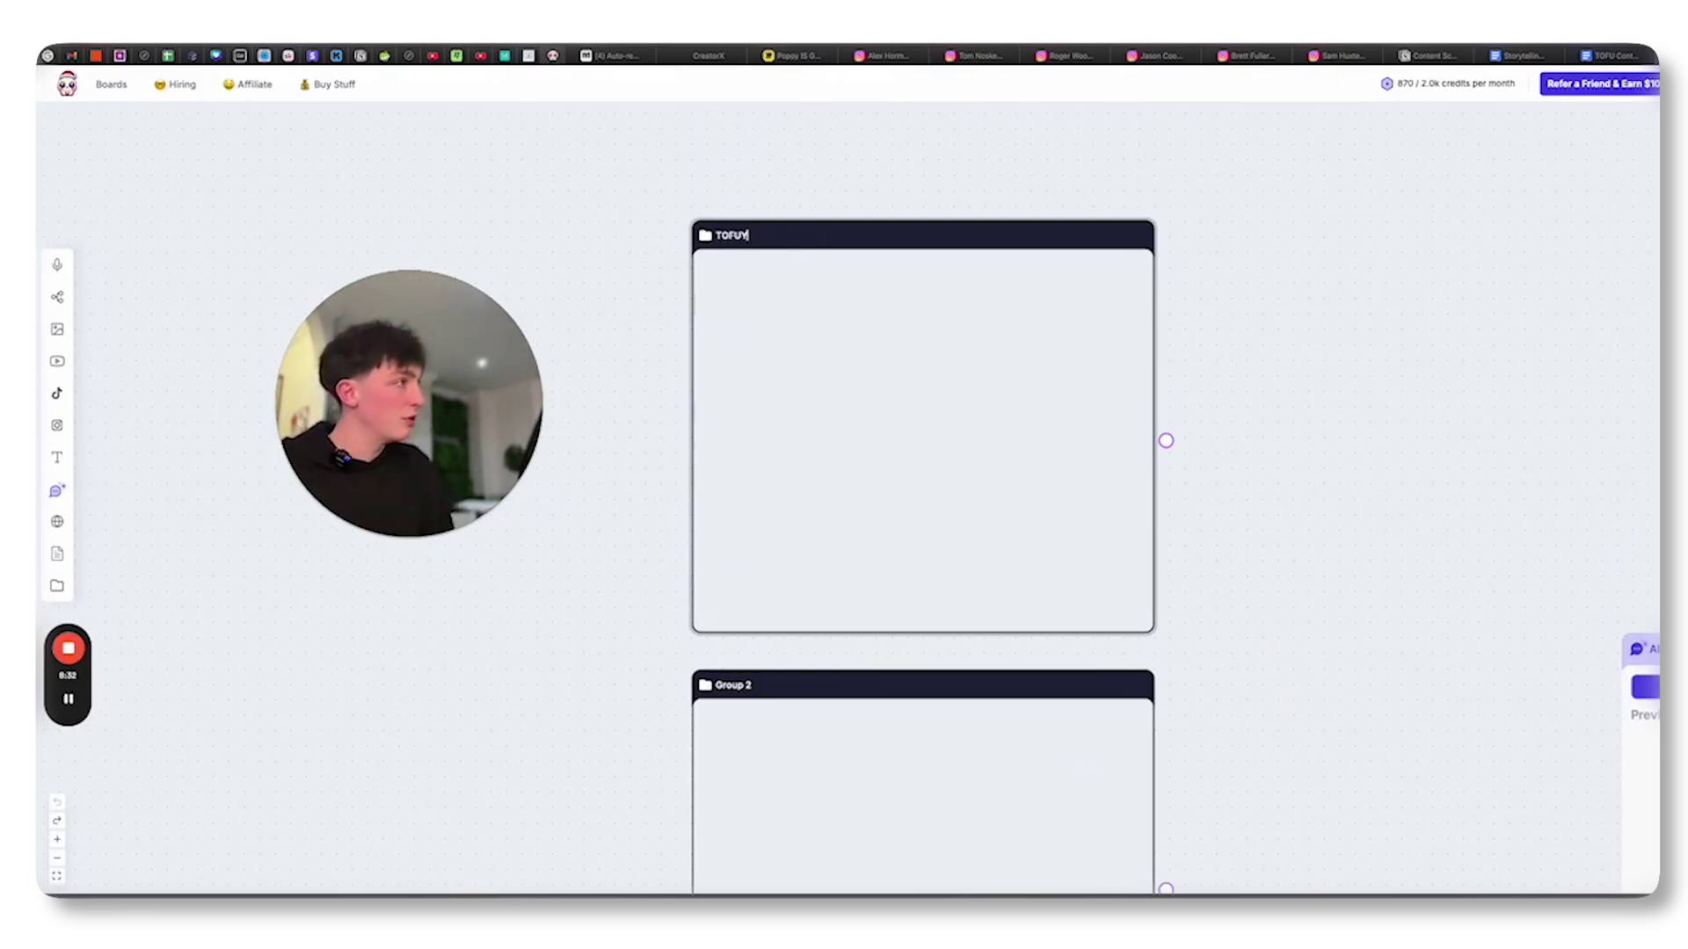
scroll(1323, 365, down, 3)
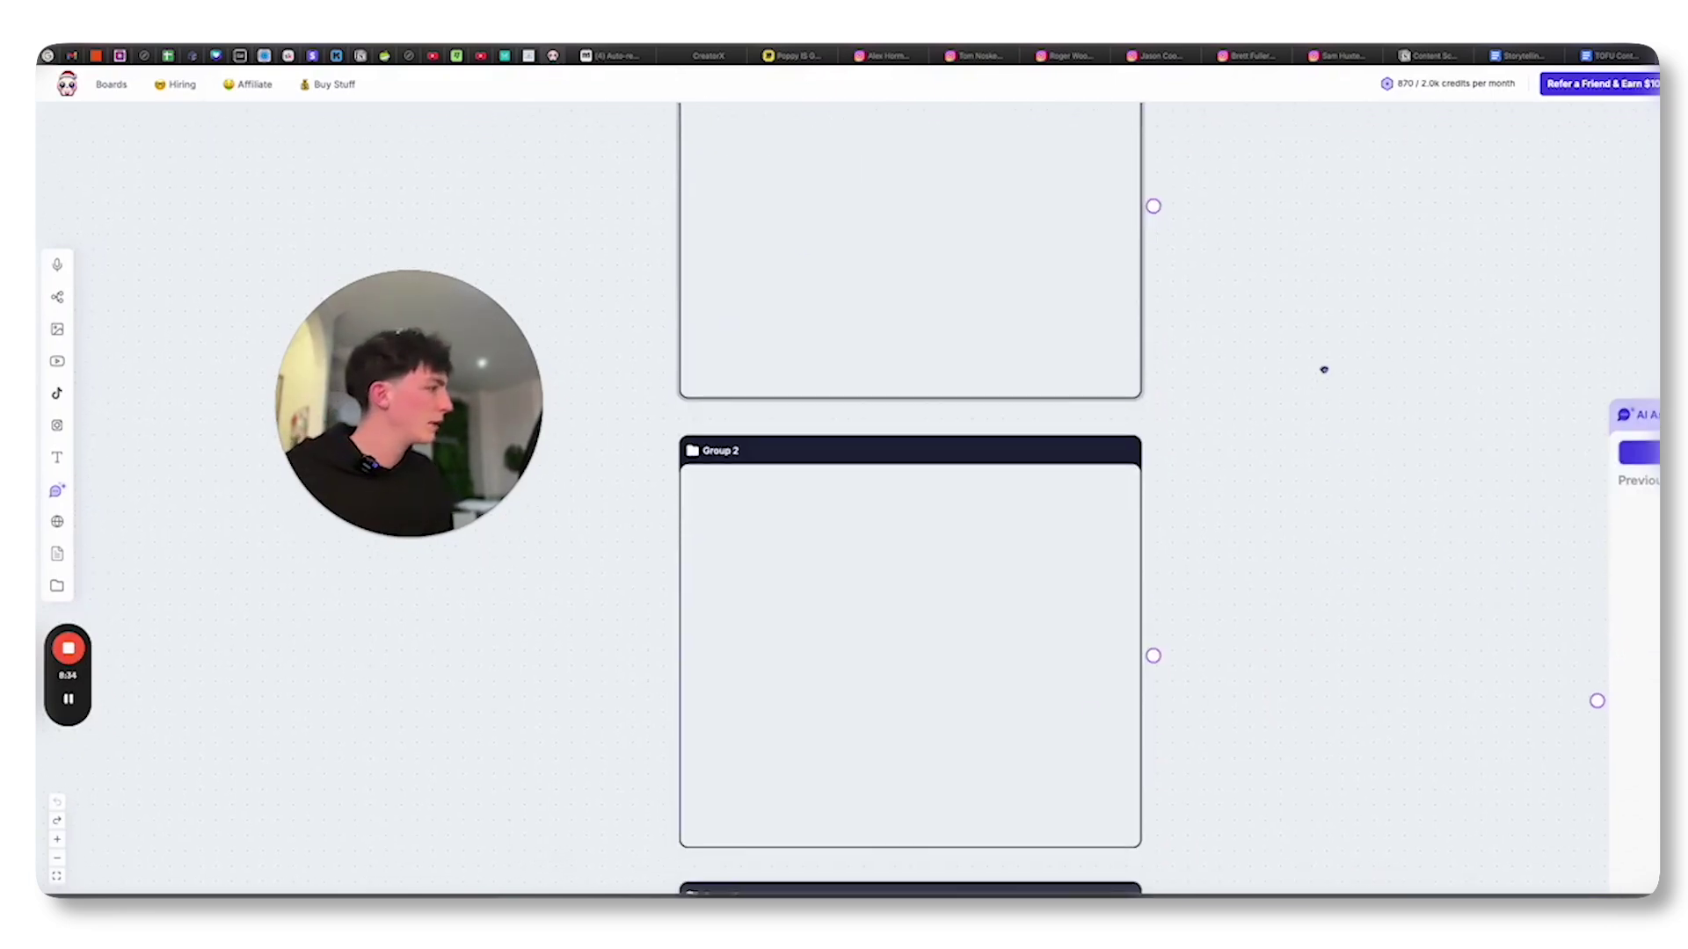
key(BackSpace)
key(BackSpace)
key(BackSpace)
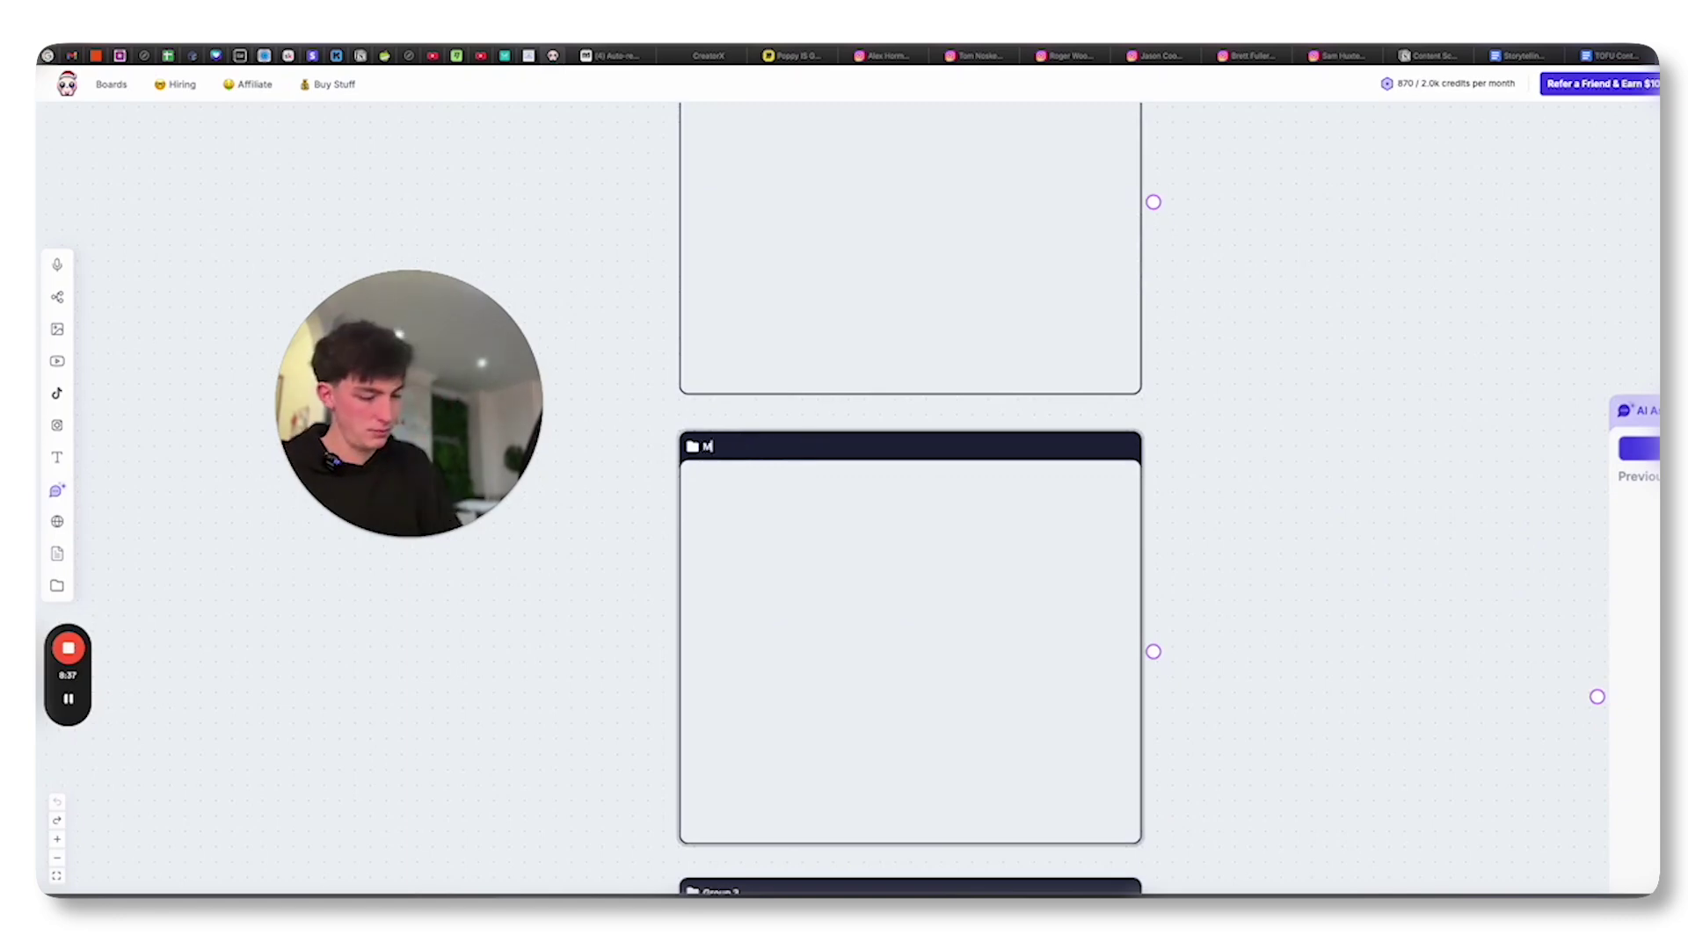
key(Delete)
scroll(745, 433, up, 2)
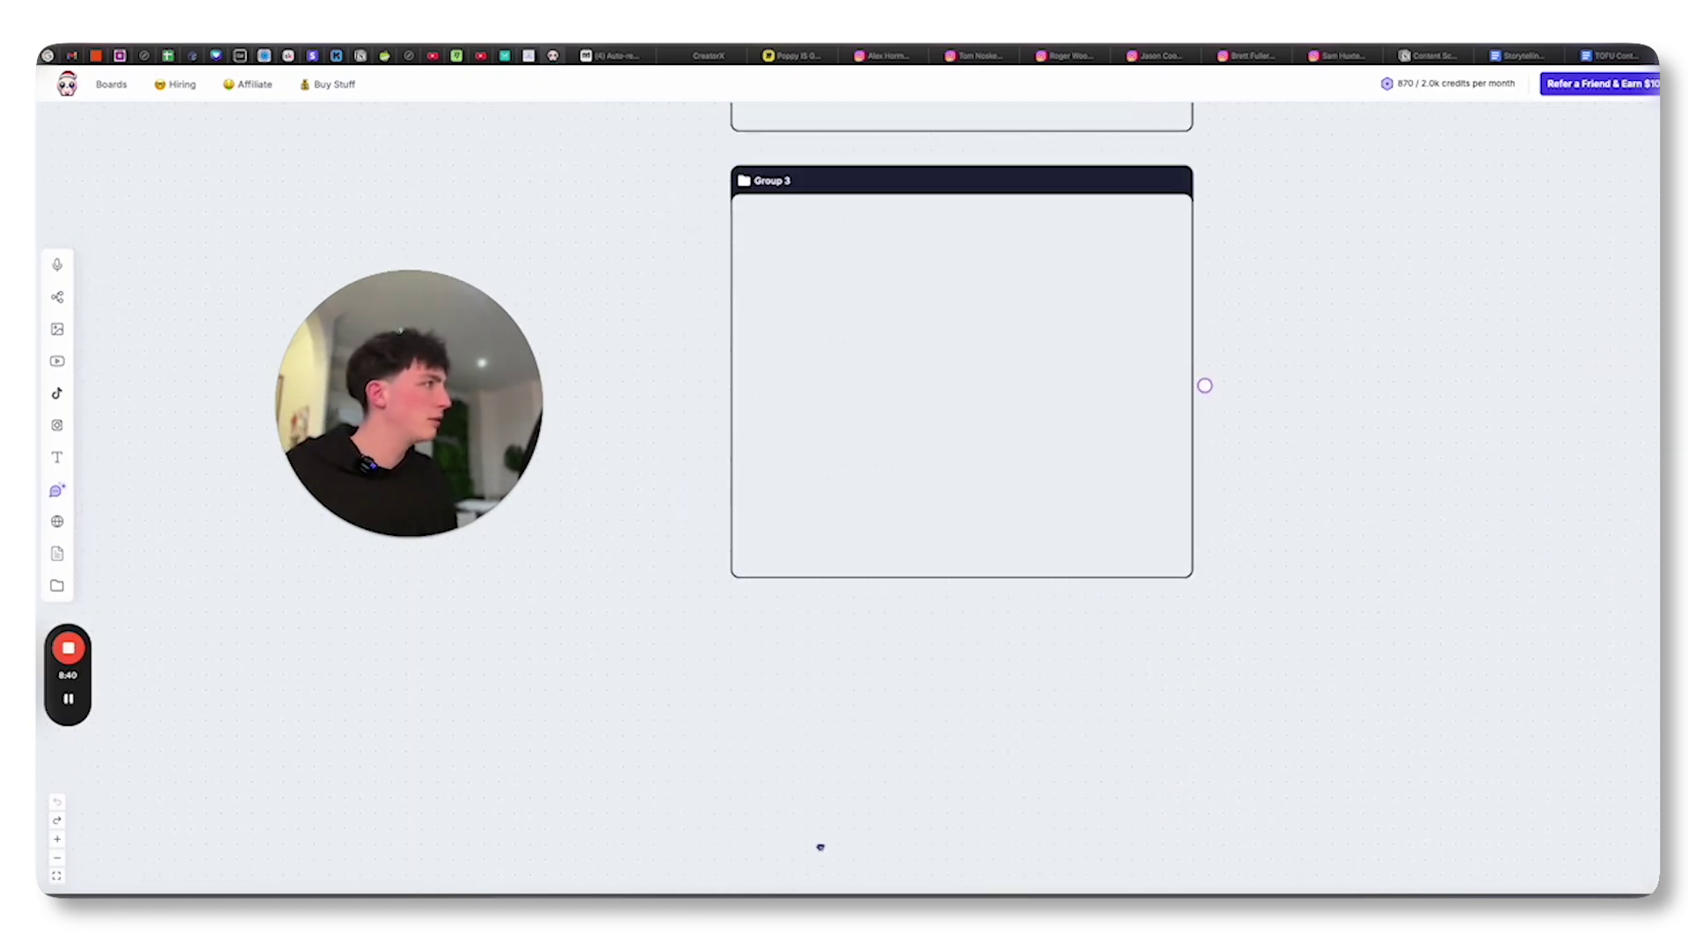
key(BackSpace)
key(BackSpace)
key(BackSpace)
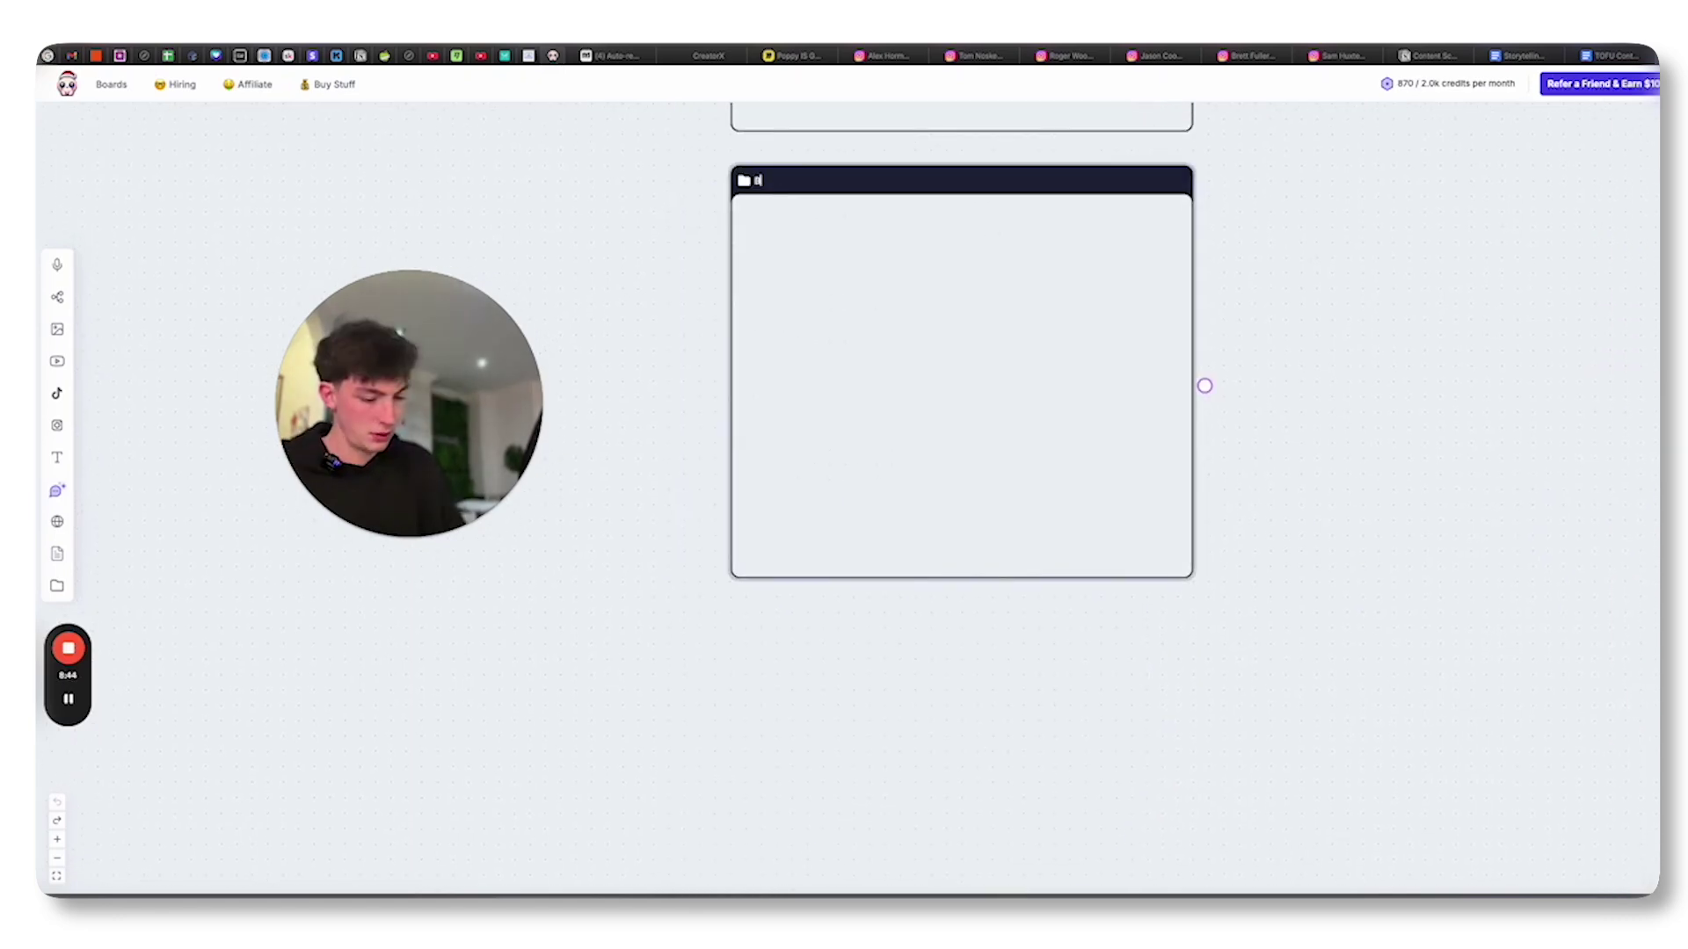
text(BOFU)
scroll(1135, 641, up, 2)
scroll(1135, 641, up, 2)
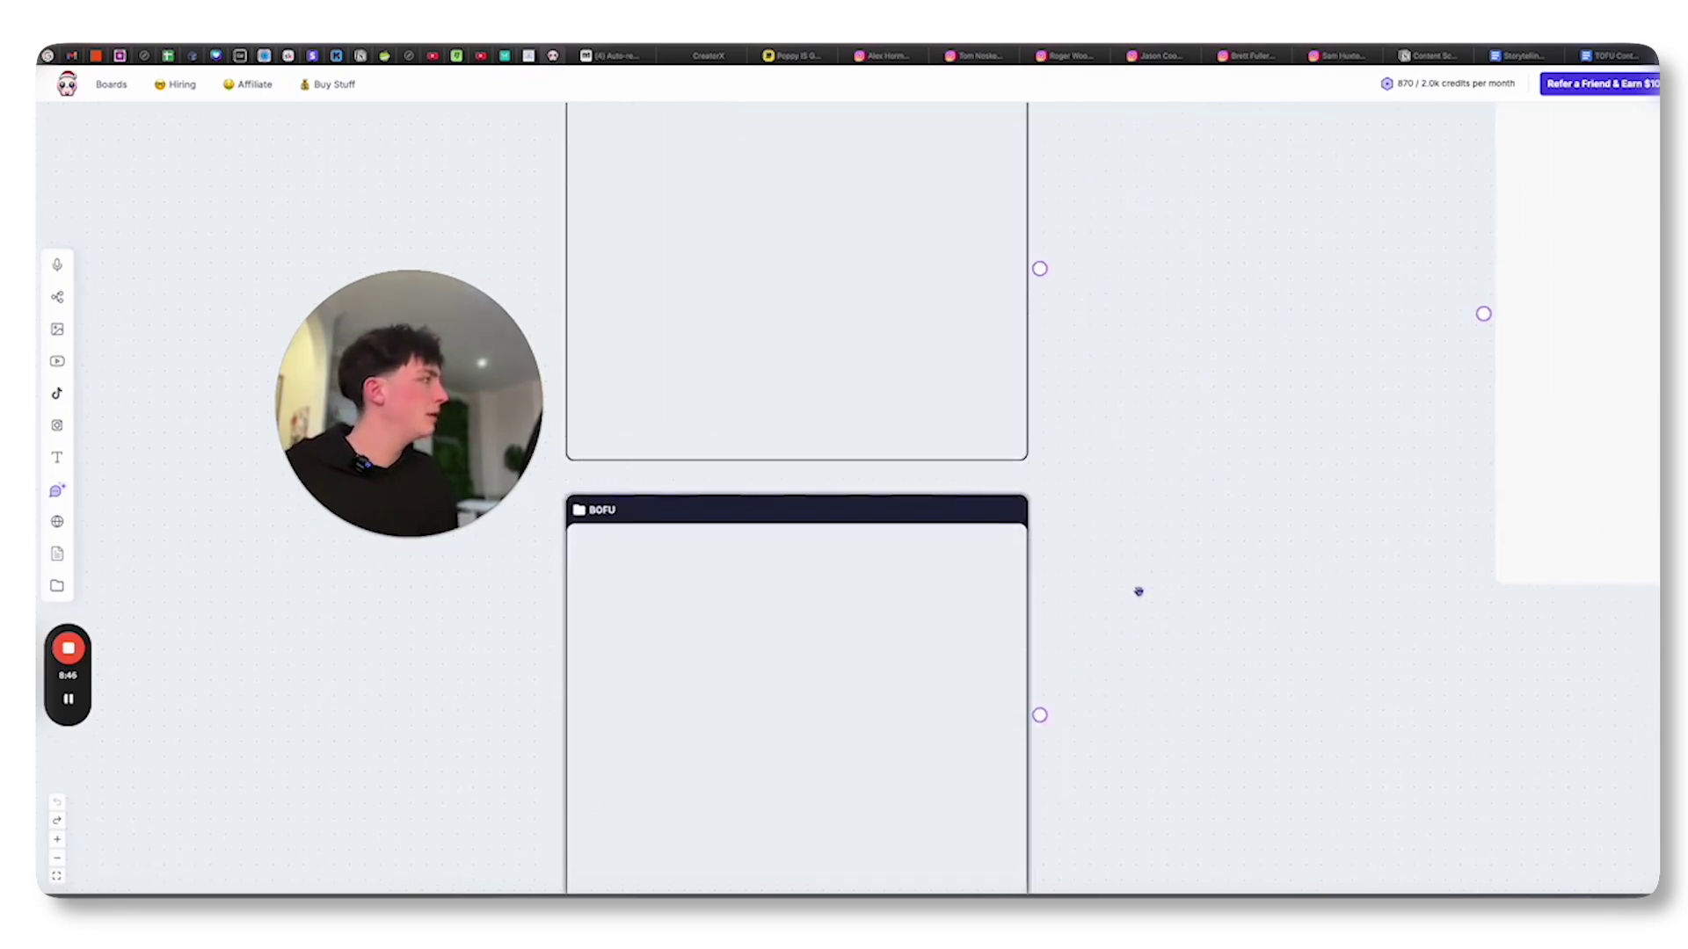
scroll(1148, 456, down, 3)
scroll(1187, 391, down, 2)
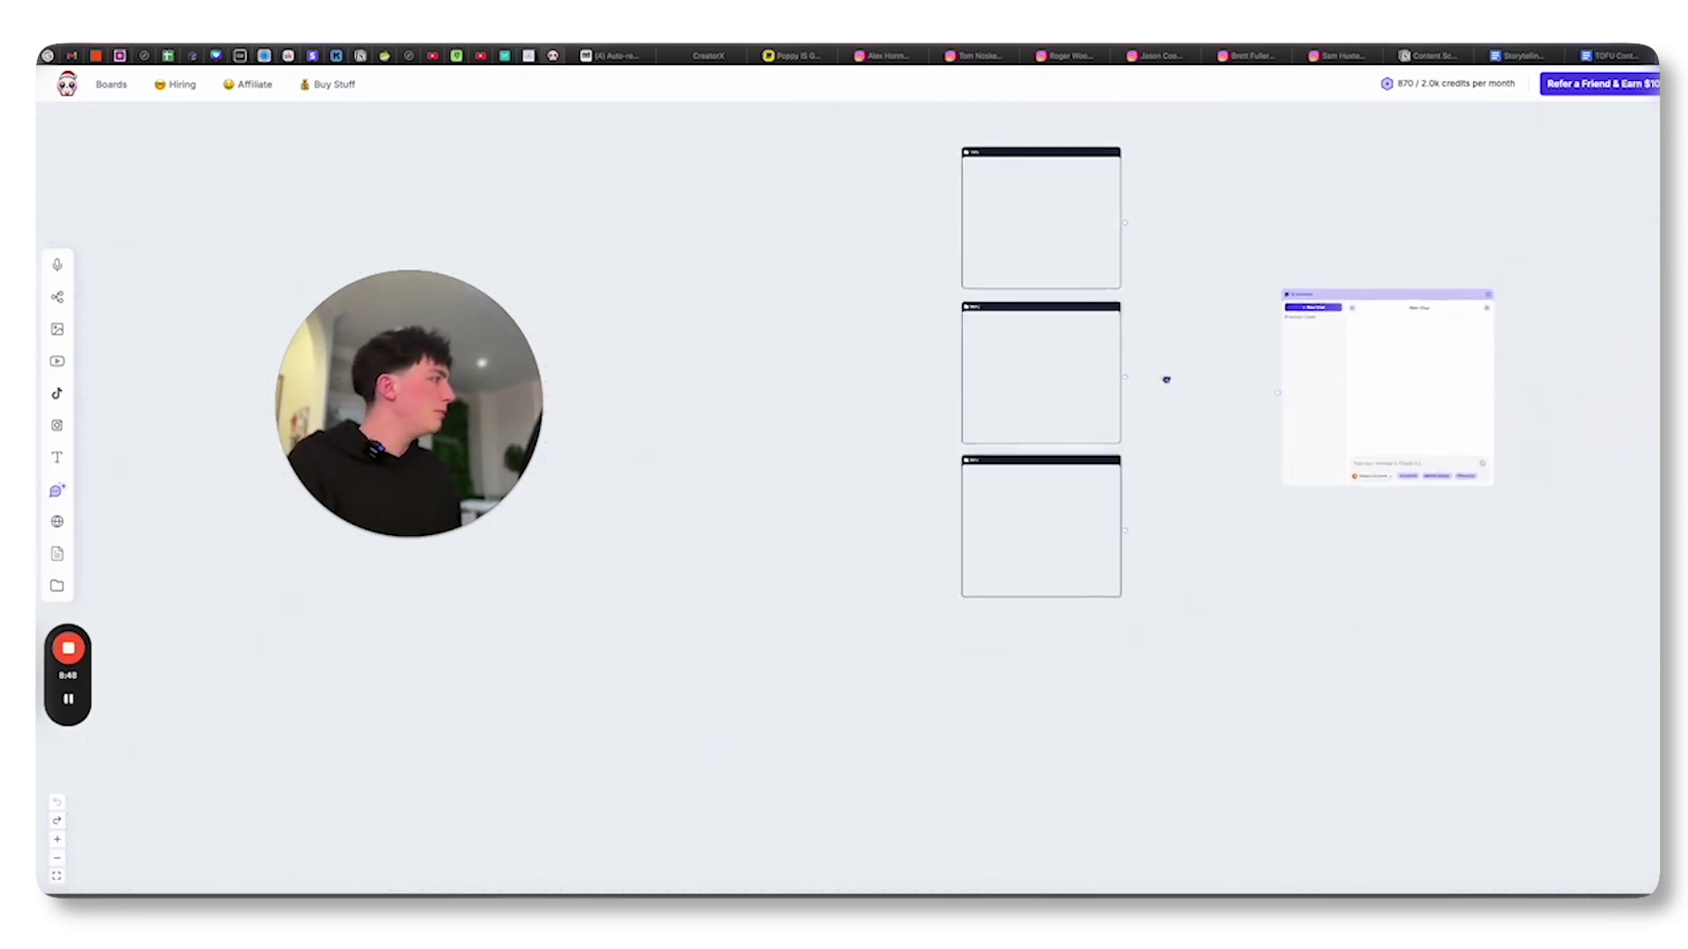
scroll(1165, 377, right, 2)
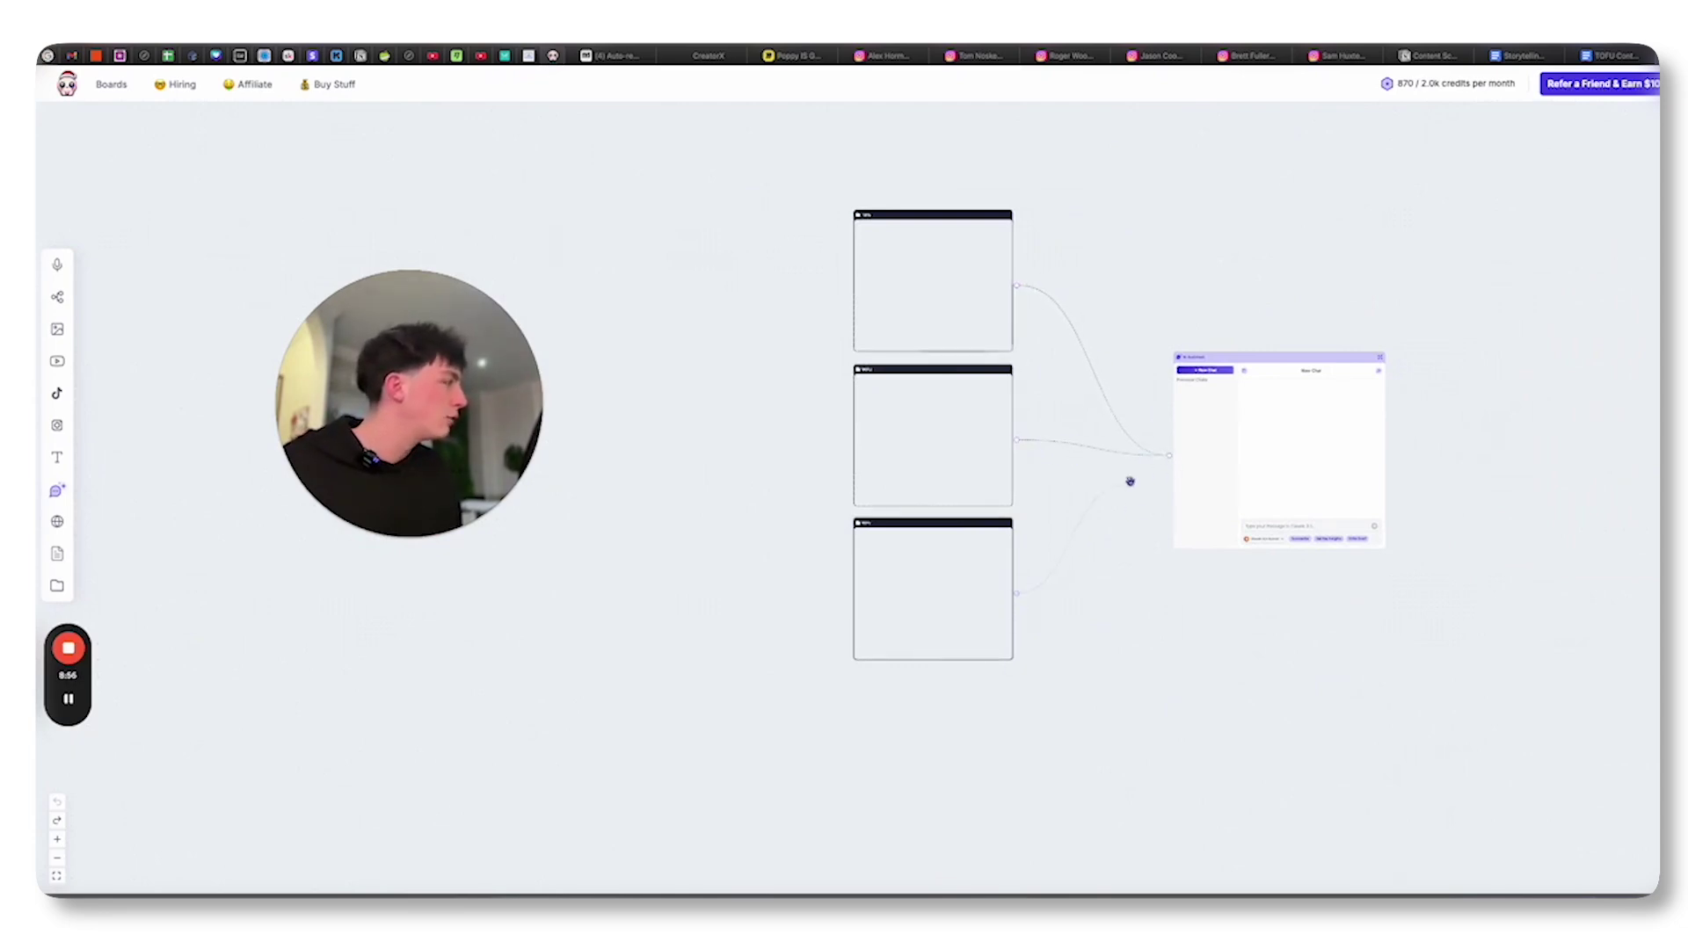
Review Miro's Training Poppy section, then return to the Instagram profile grid
click(791, 55)
drag(1032, 681, 941, 594)
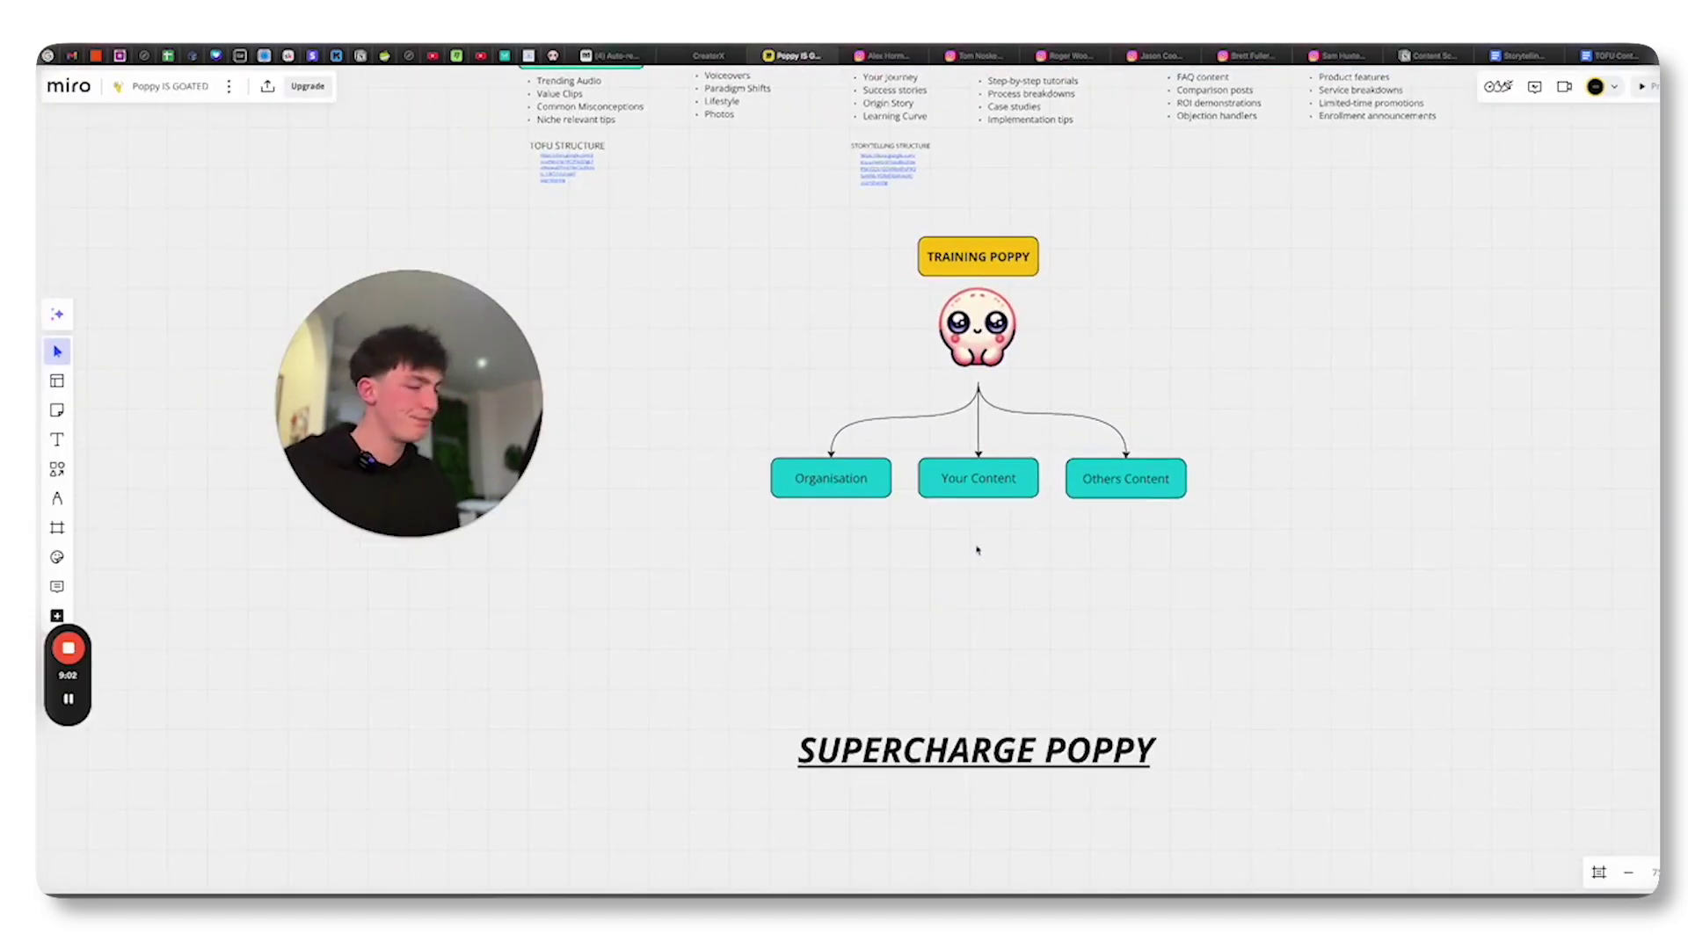
scroll(978, 550, up, 3)
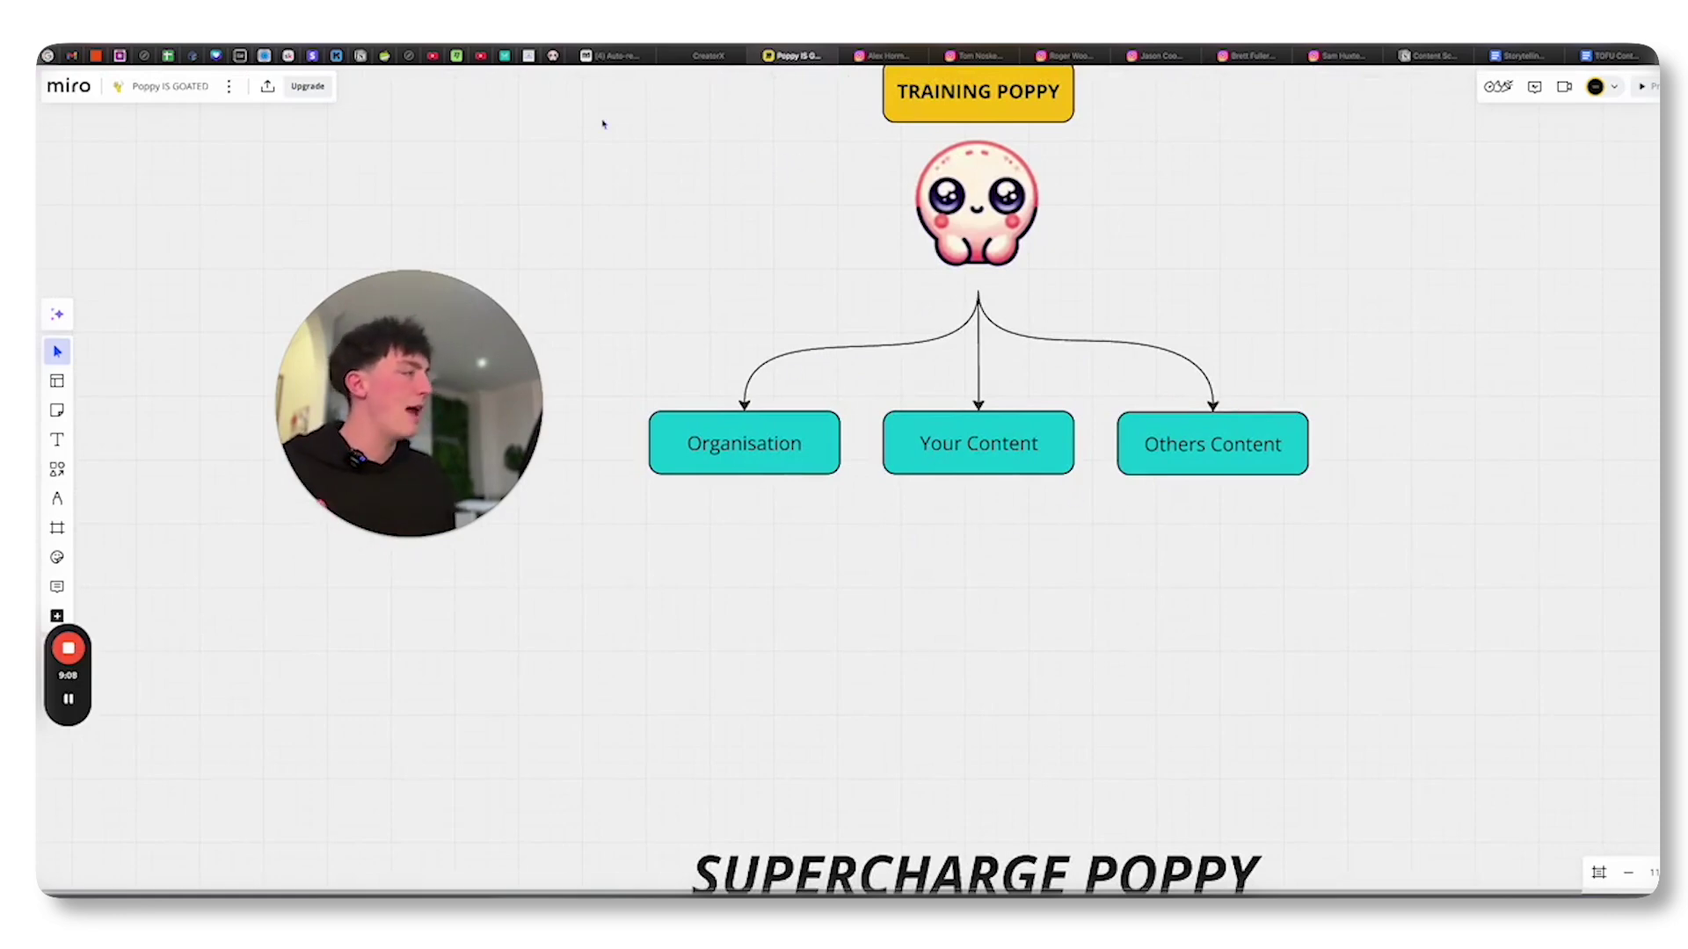
click(1342, 60)
scroll(1331, 592, down, 3)
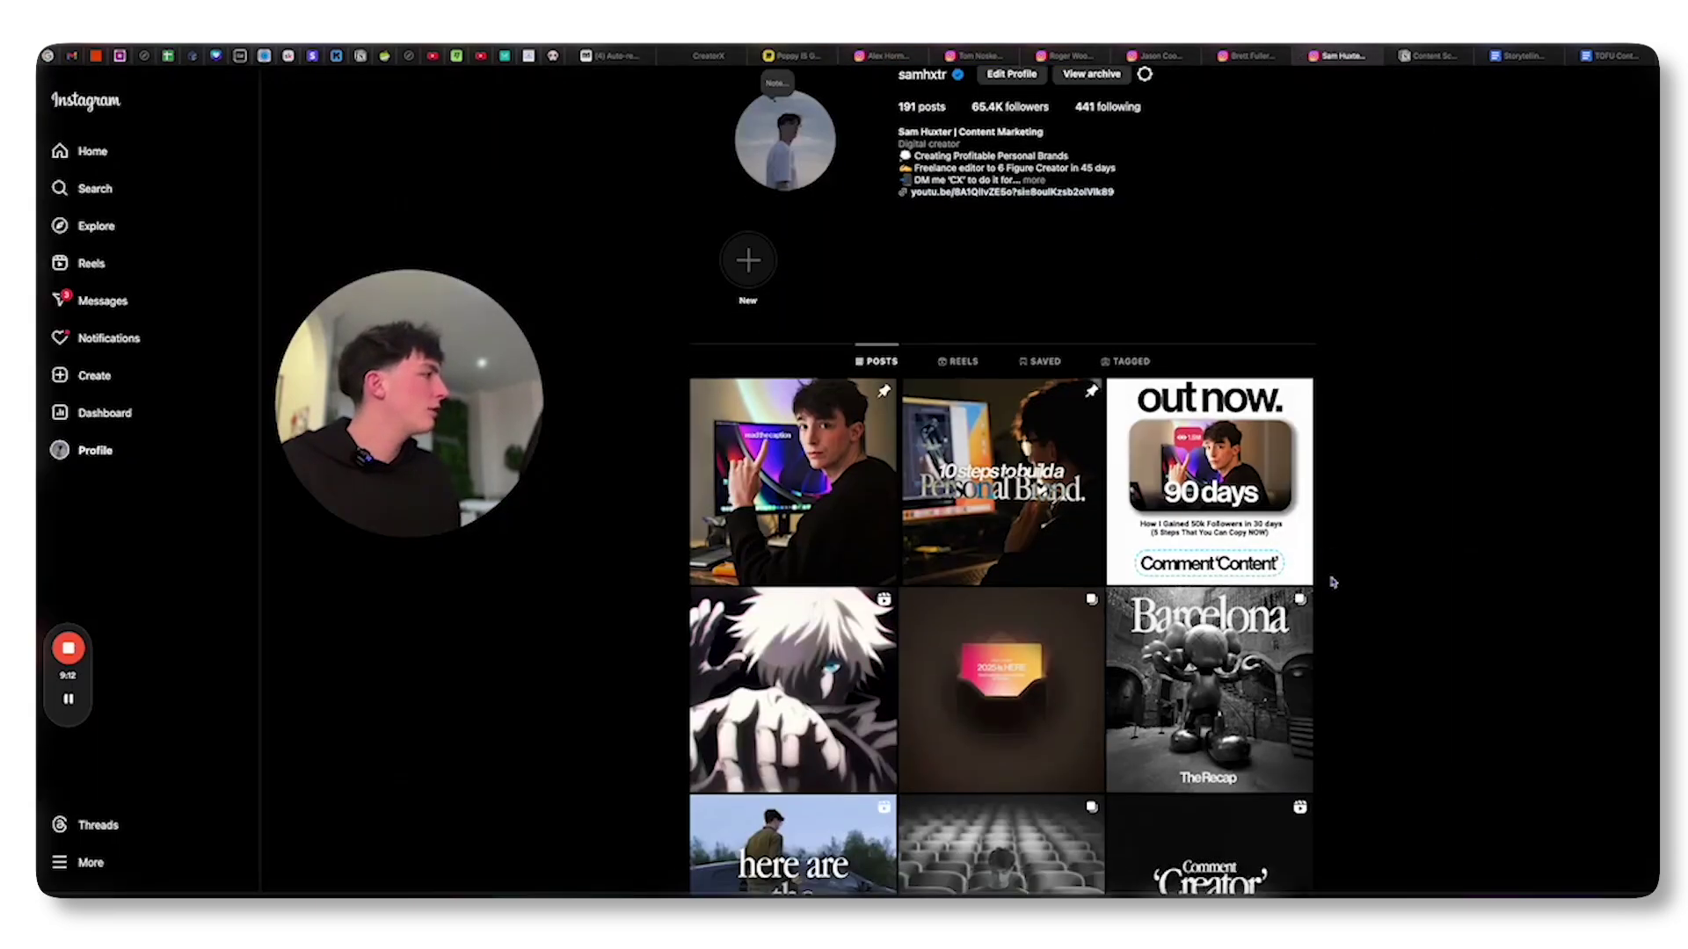
mouse_move(1001, 305)
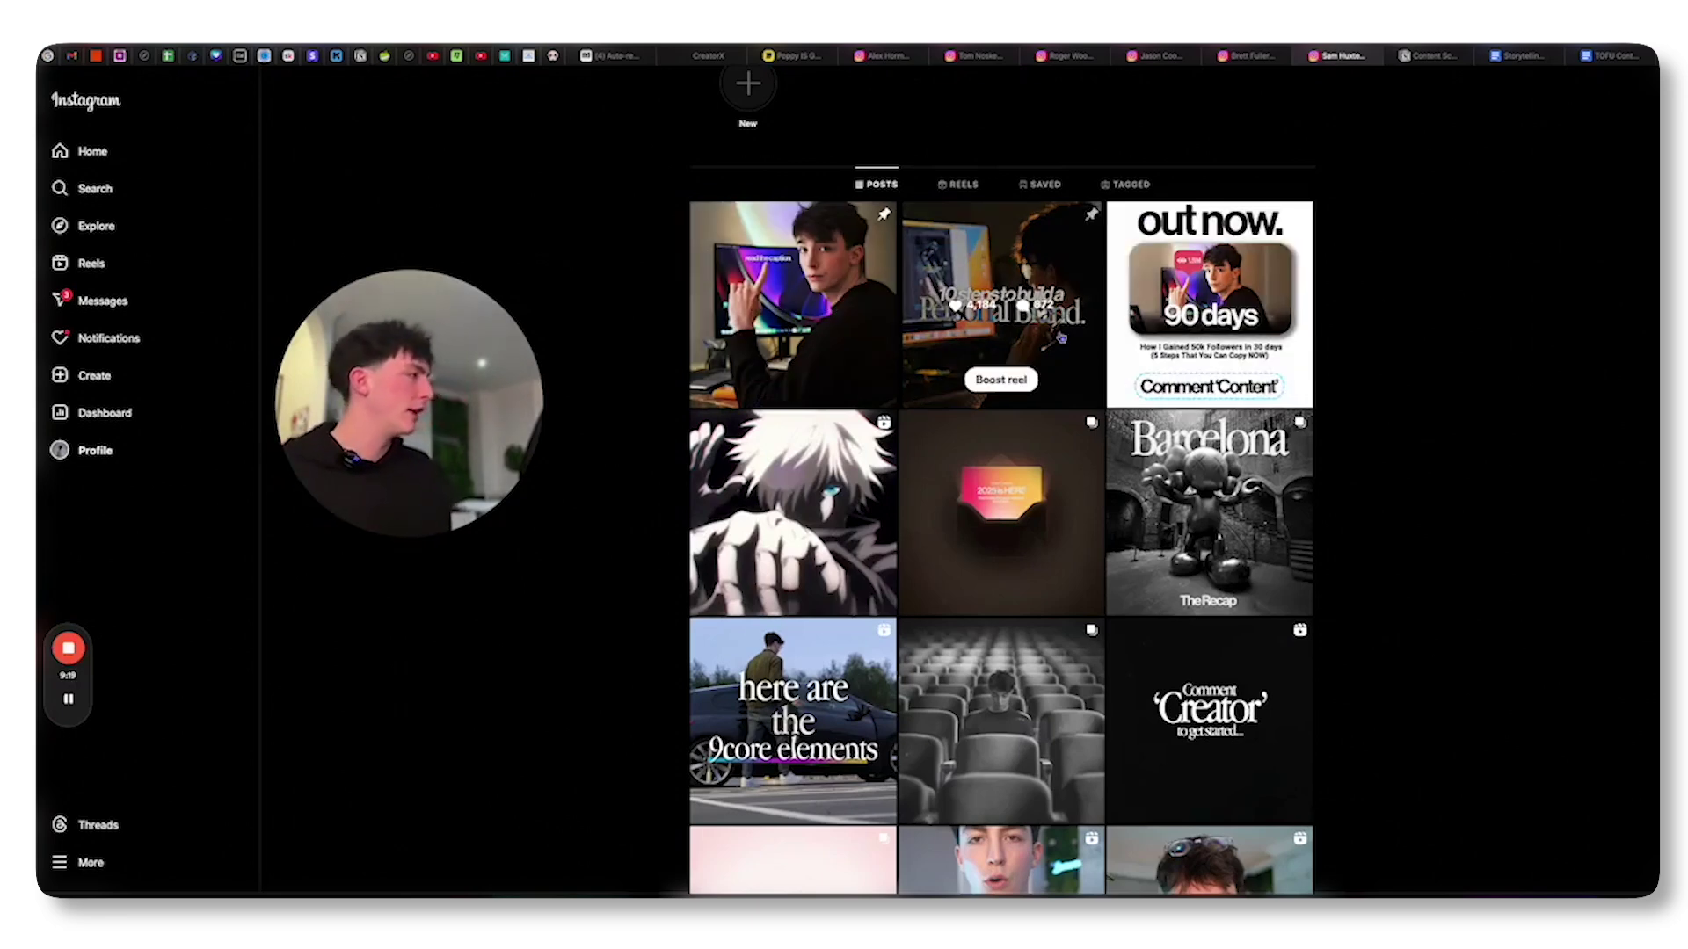
Play the '10 steps' personal-brand reel and copy its web address from the address bar
click(942, 354)
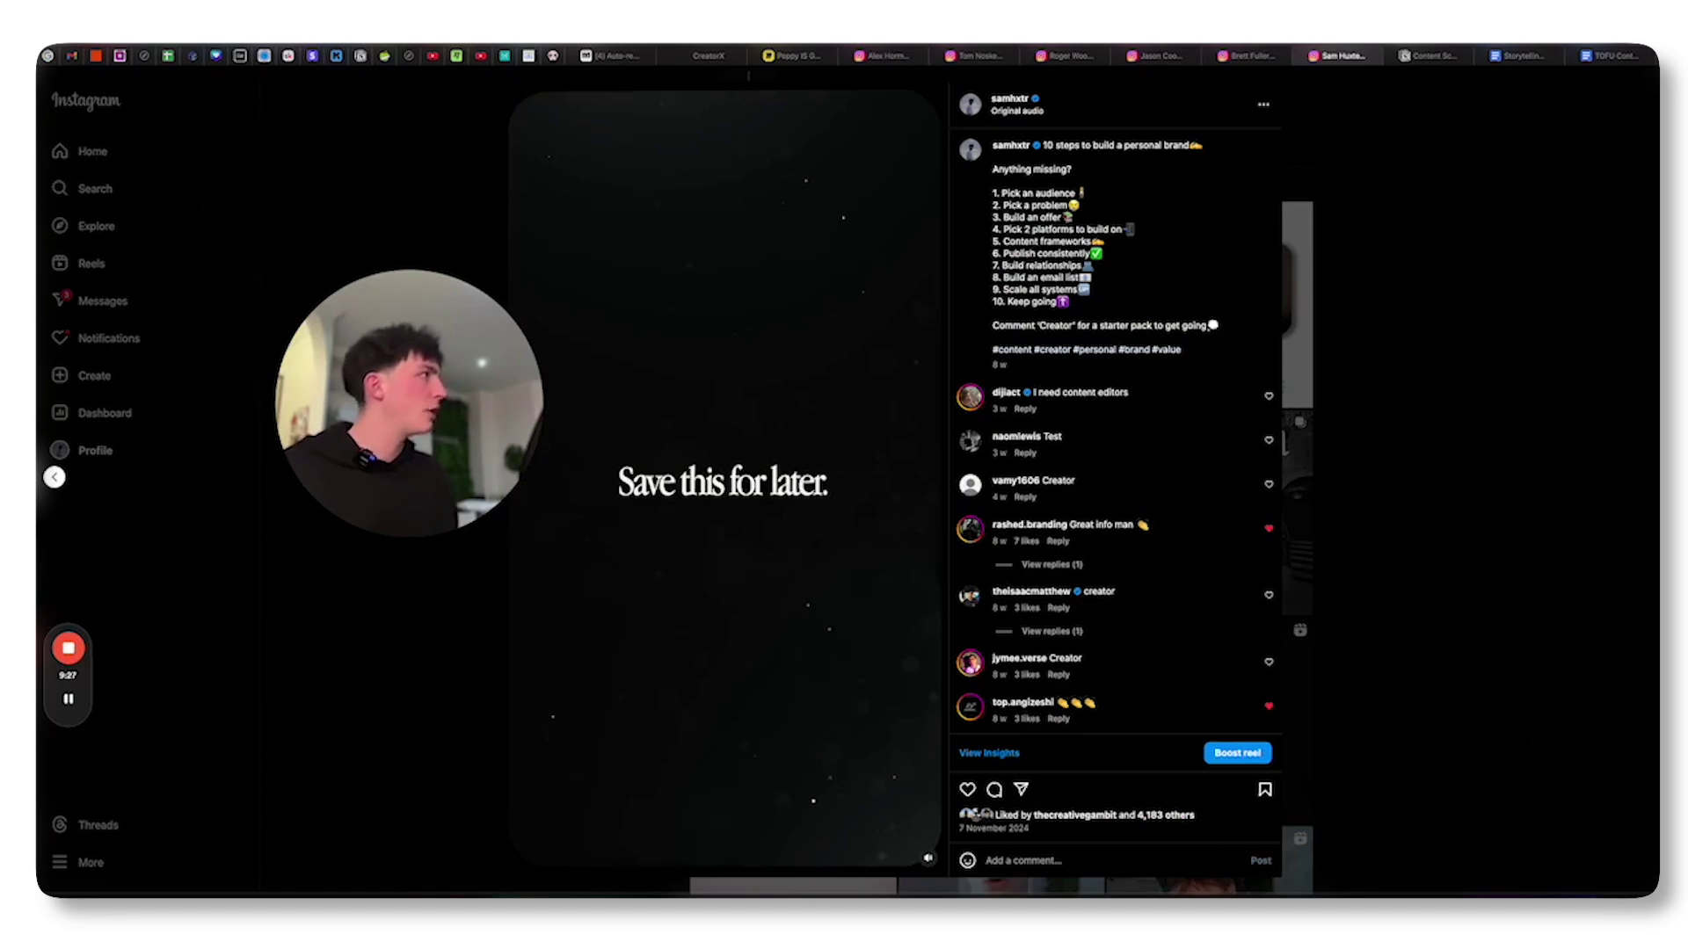
key(super+l)
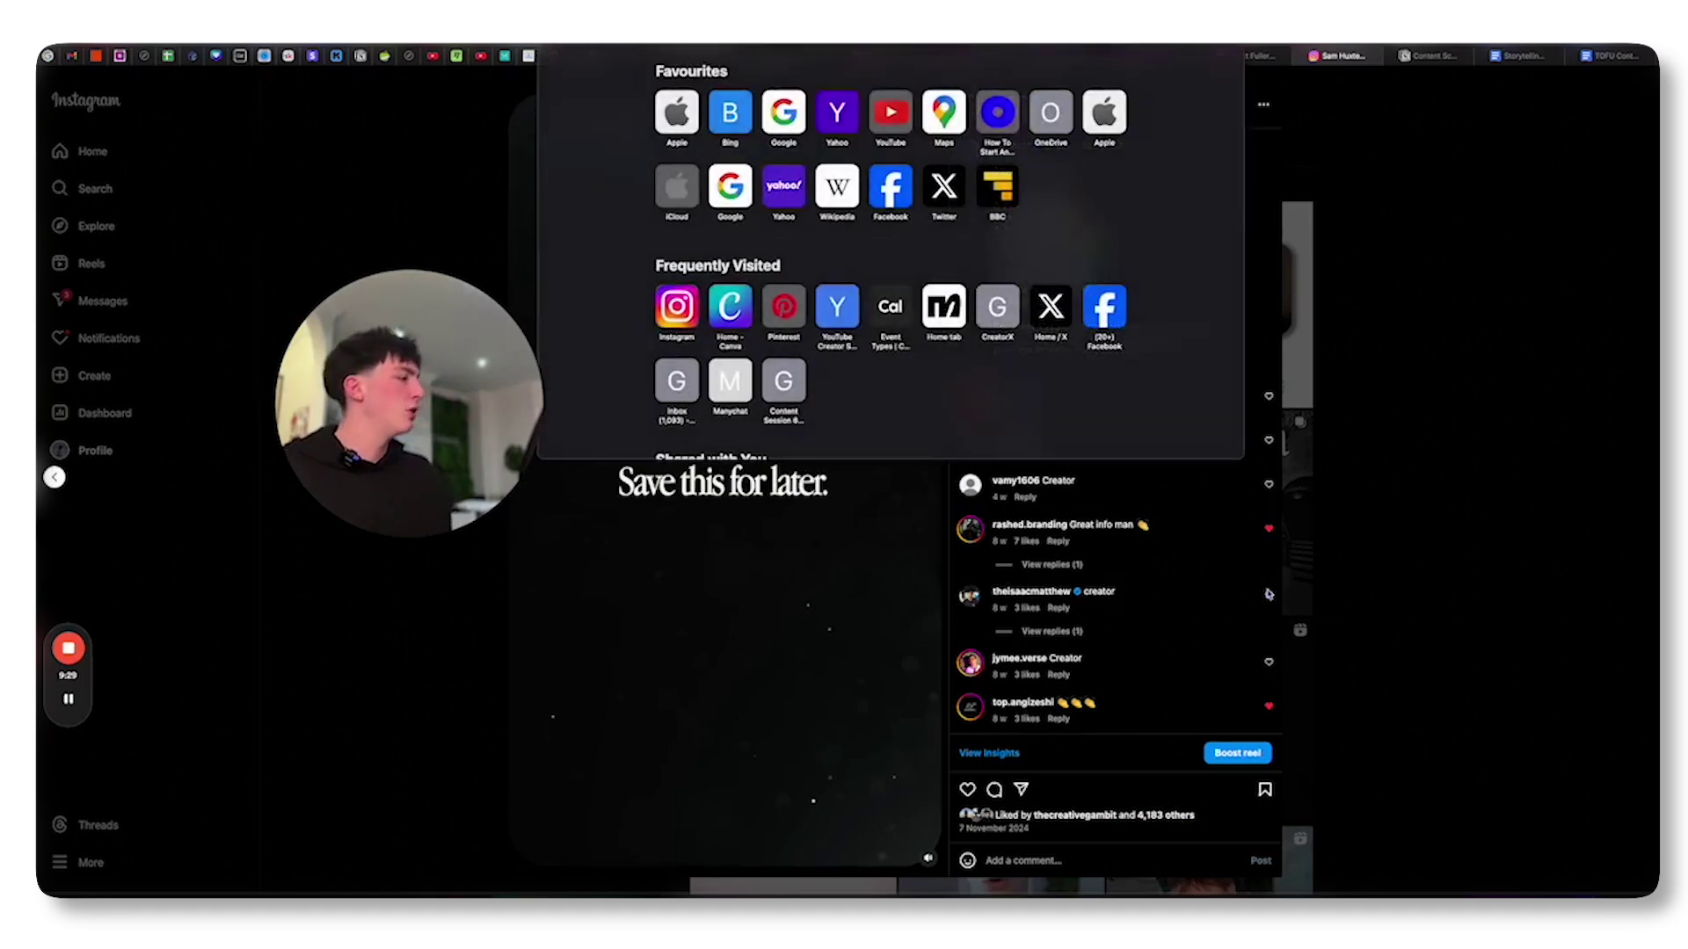
click(908, 624)
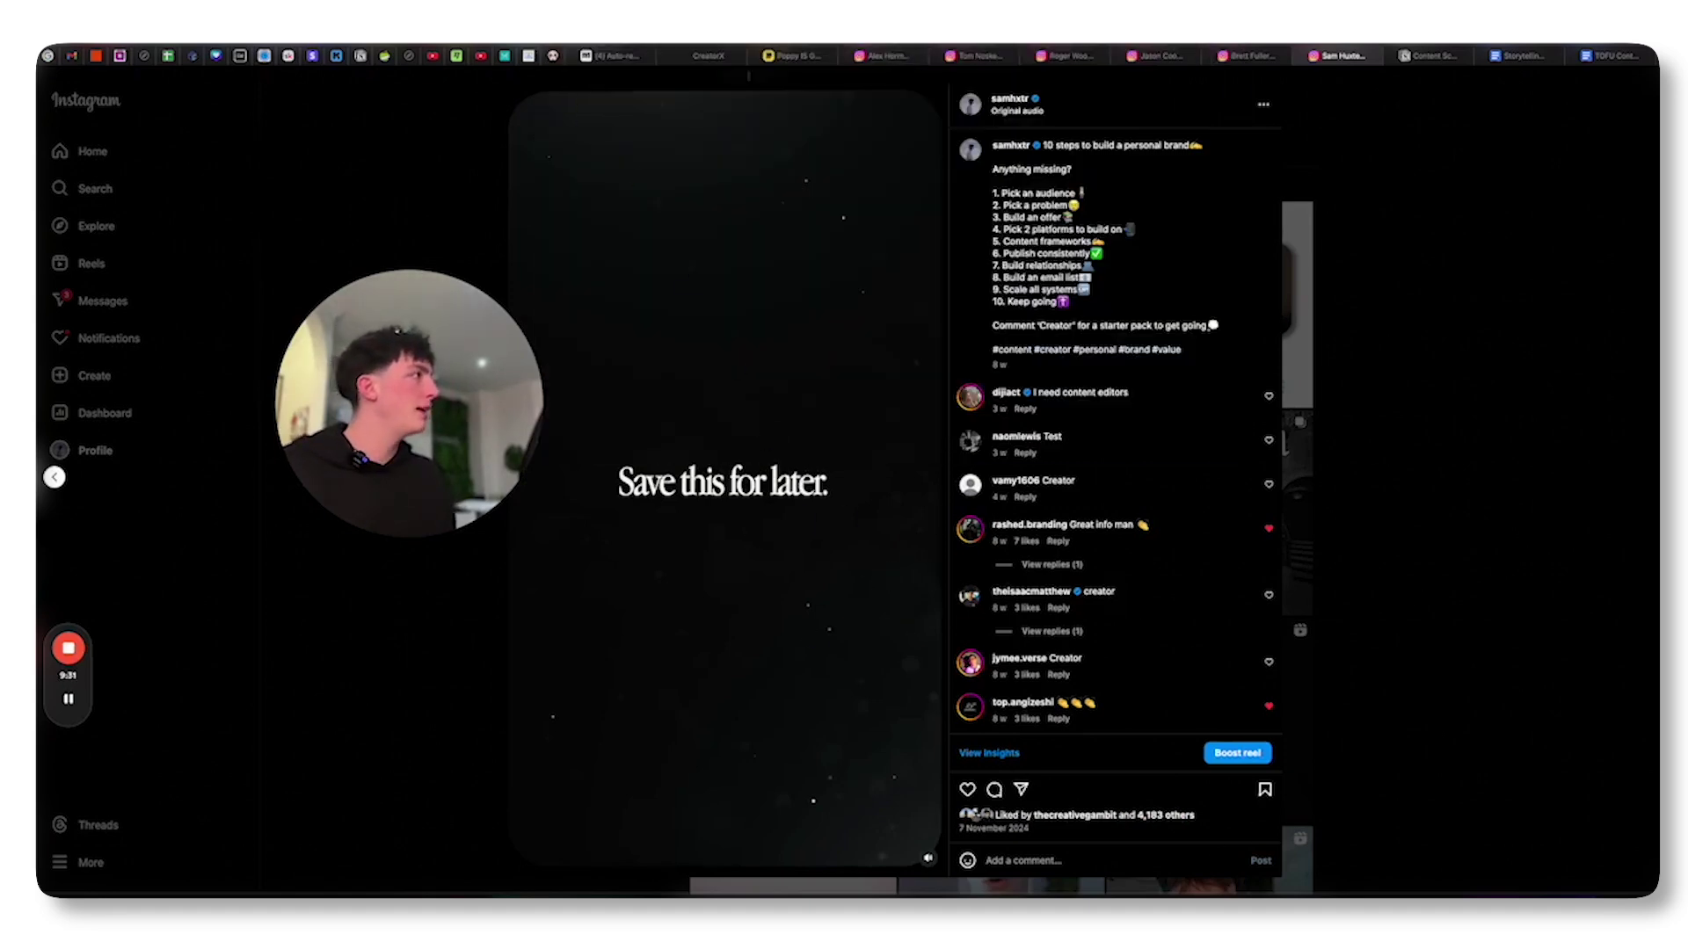
key(super+l)
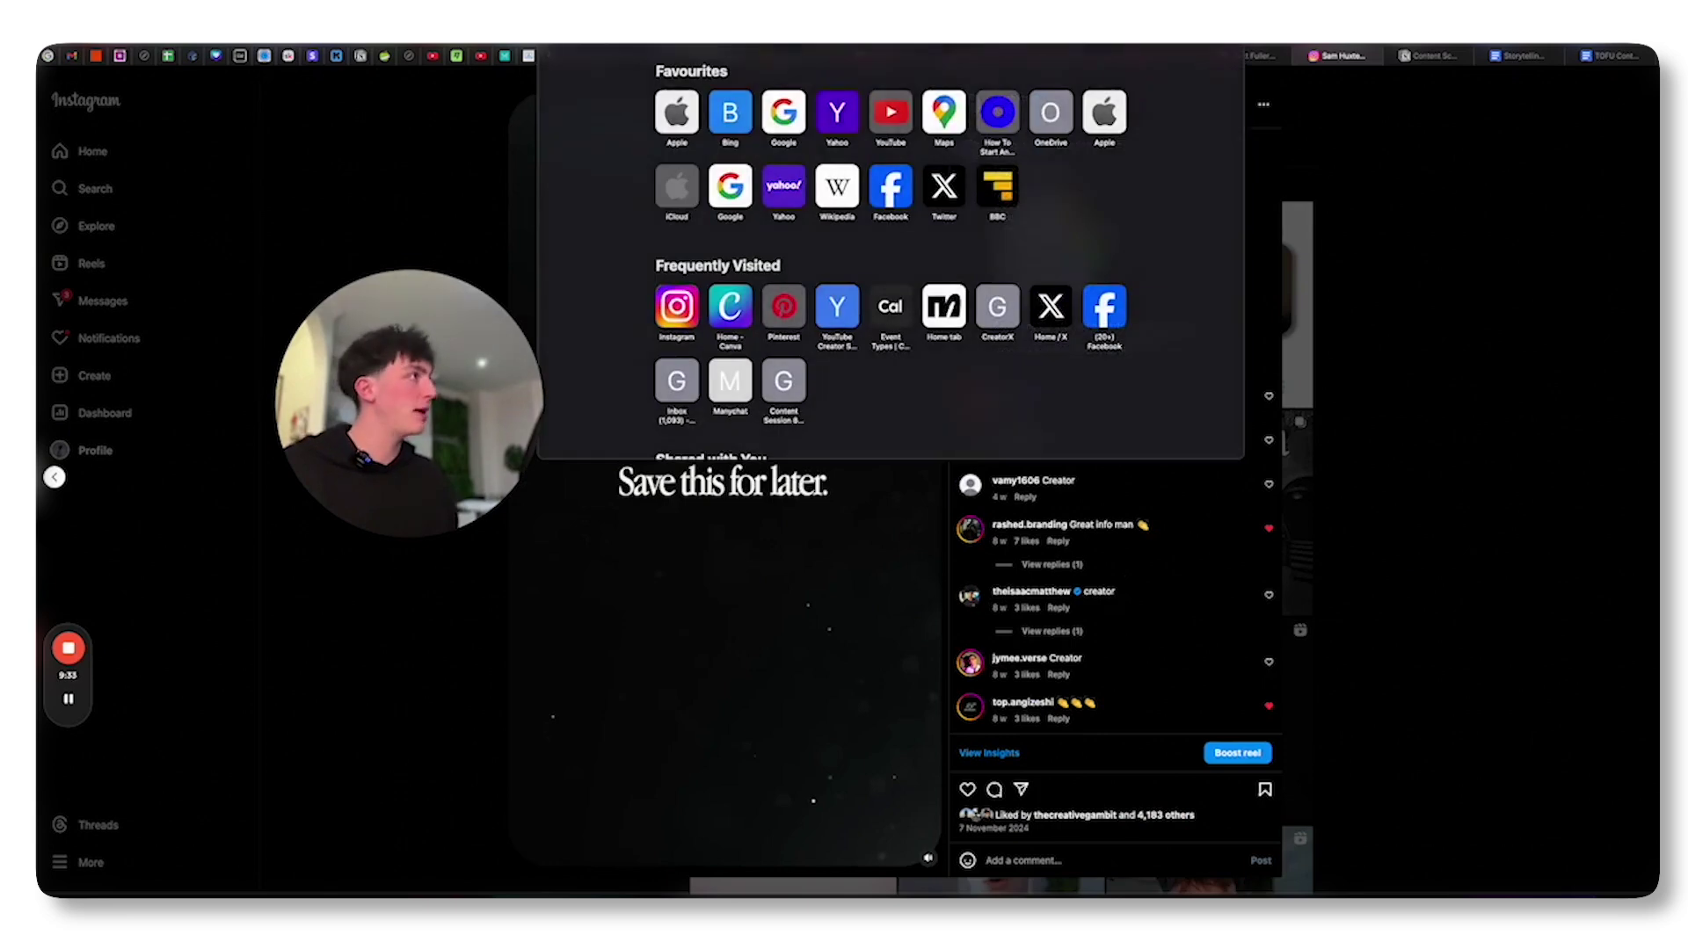
click(790, 608)
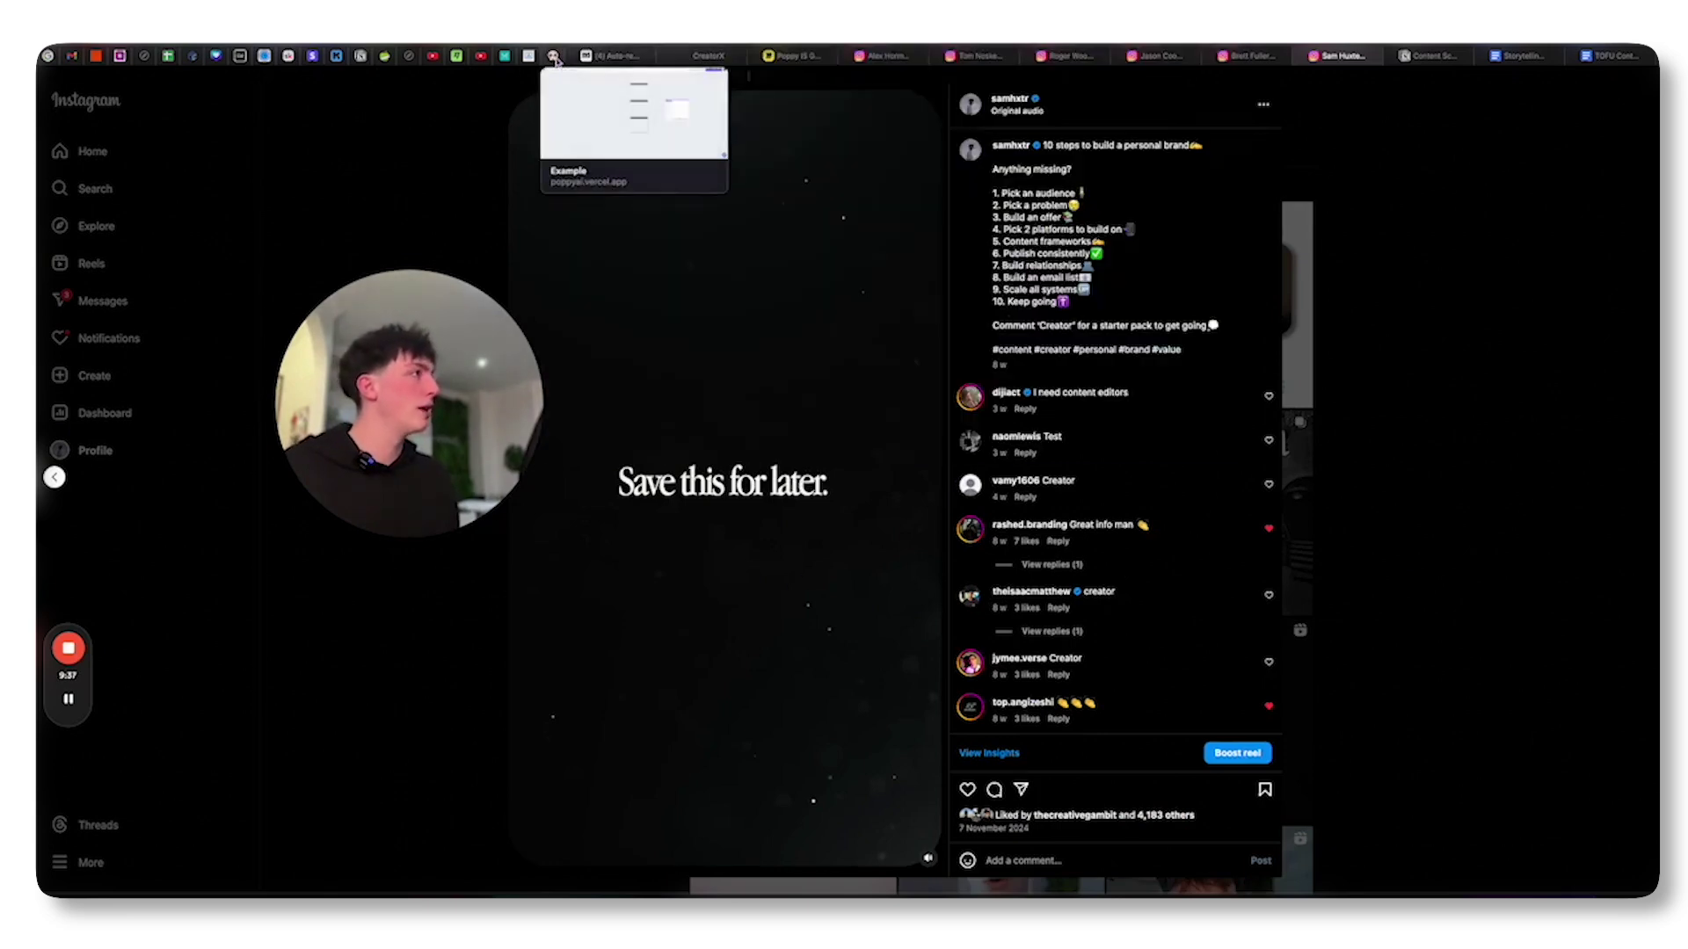
click(555, 58)
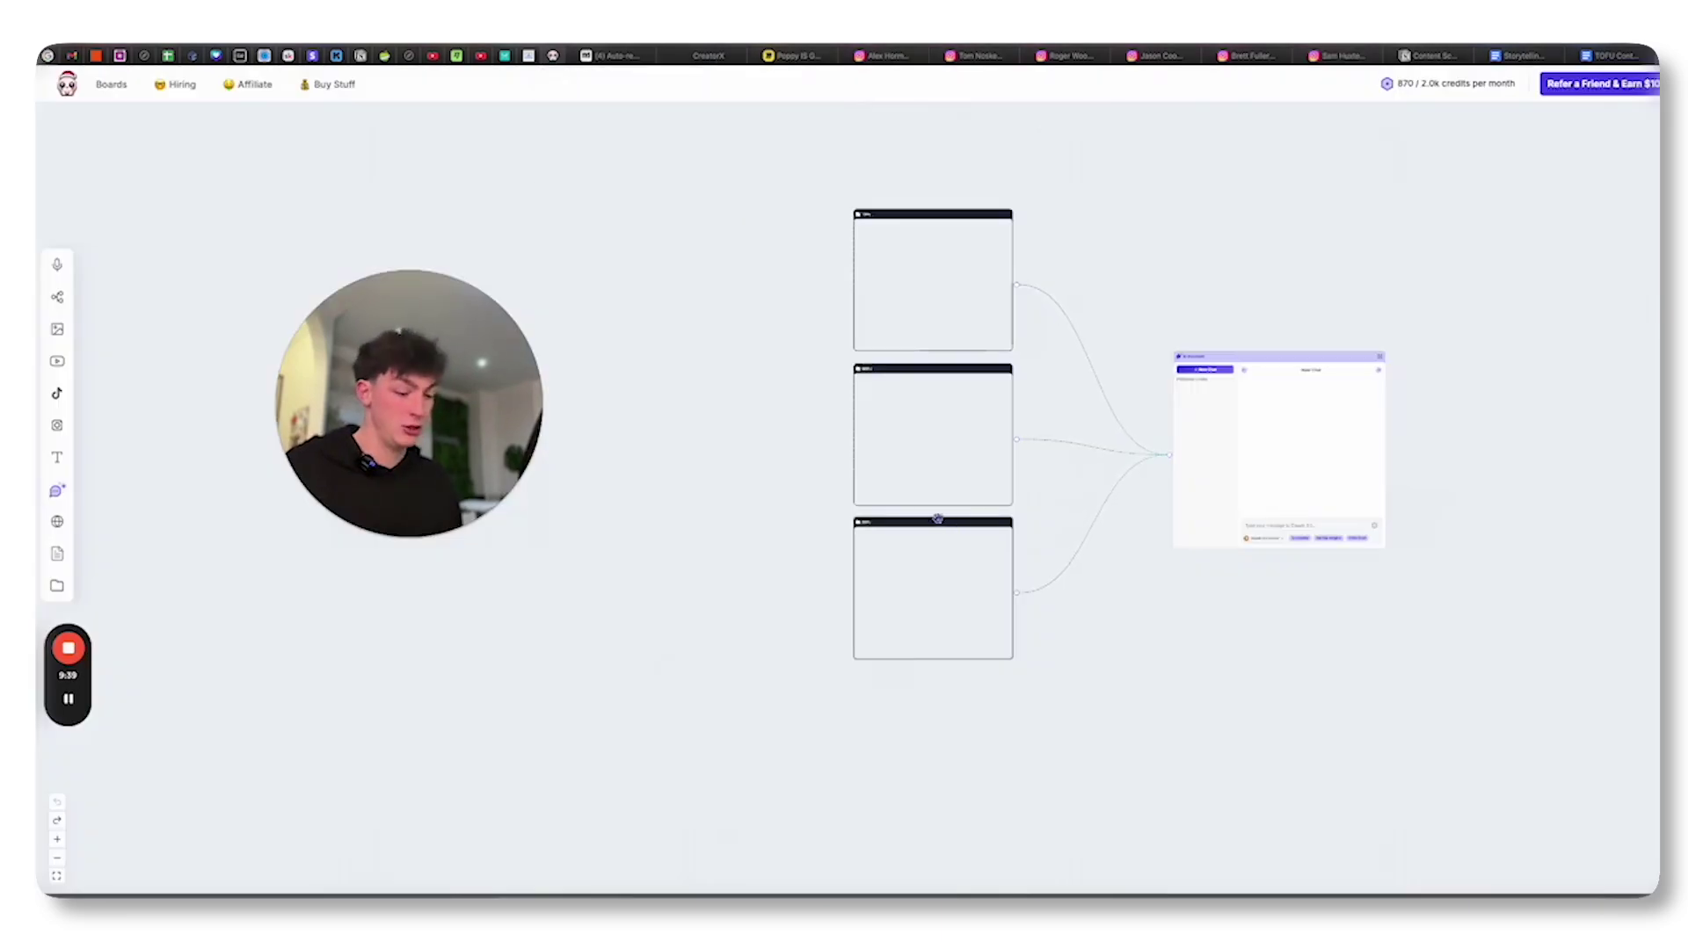
Paste the personal-brand reel link as a card and settle it at the TOFU group's left
key(ctrl+v)
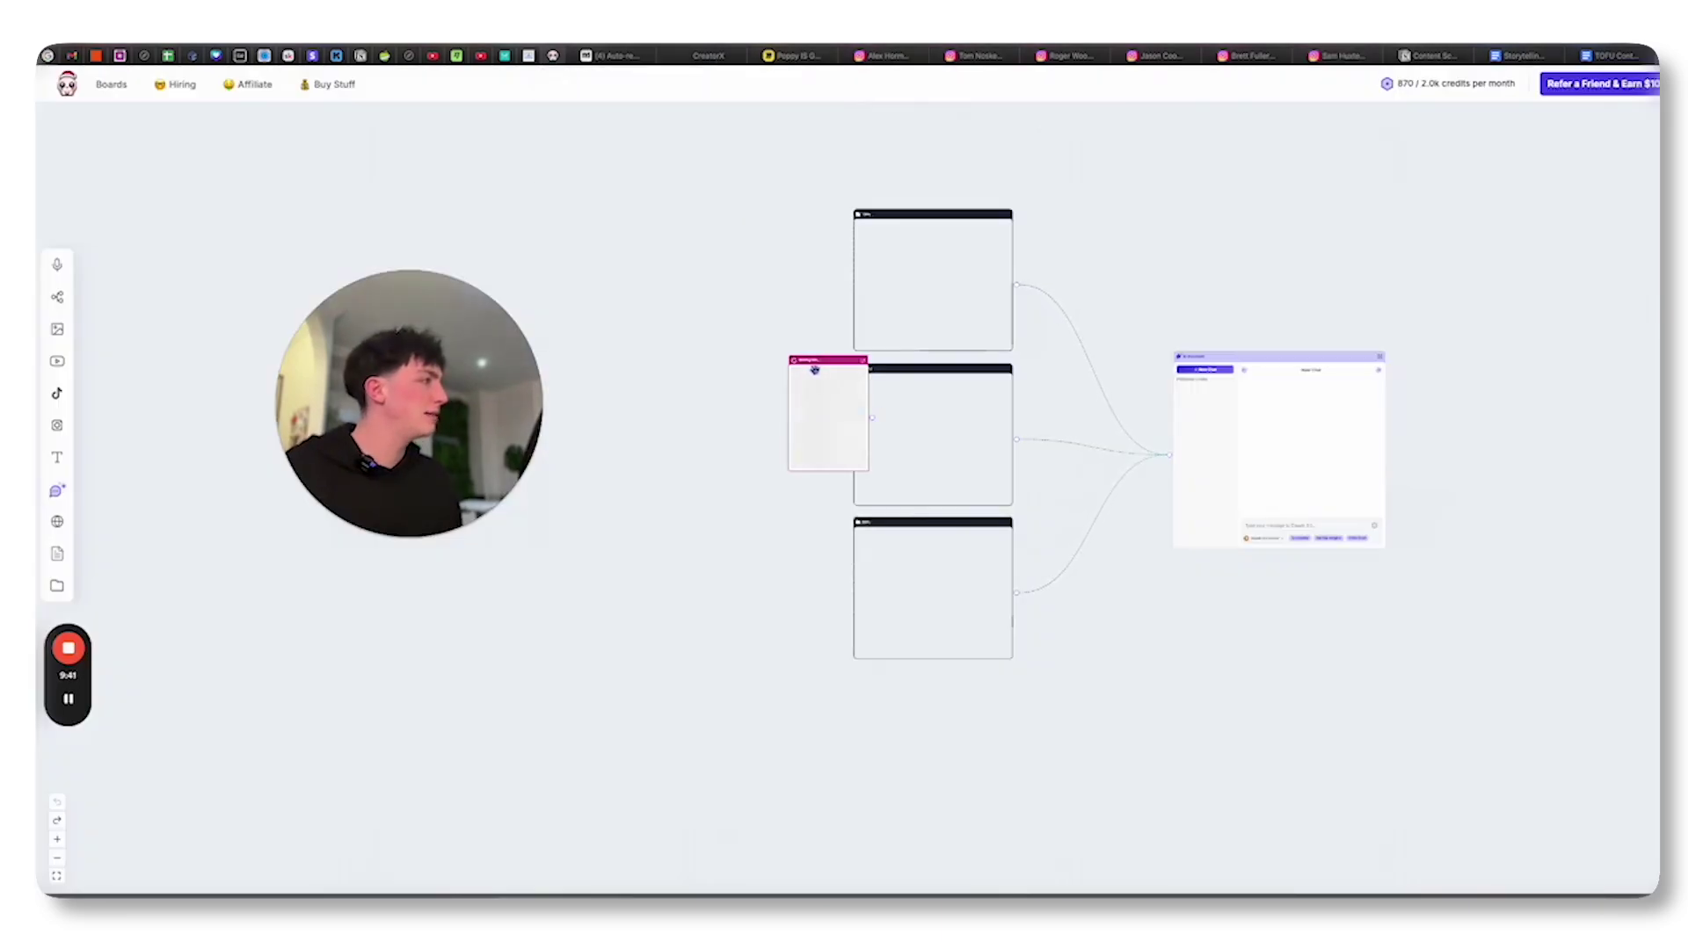
drag(827, 359, 789, 280)
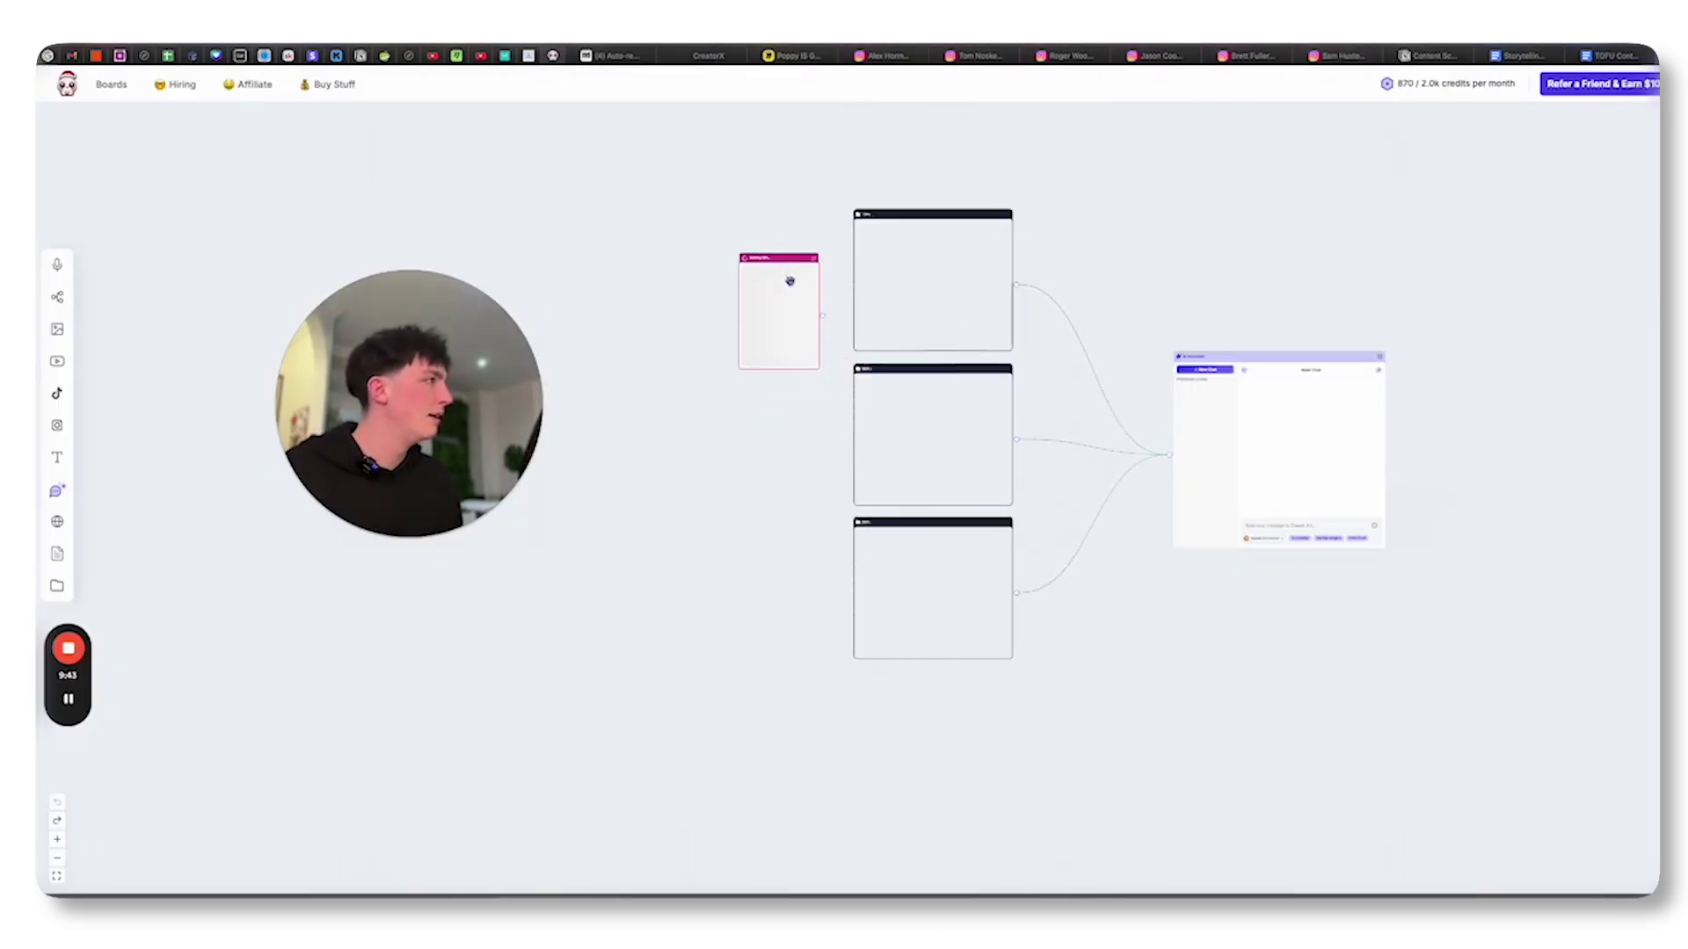
scroll(767, 262, up, 1)
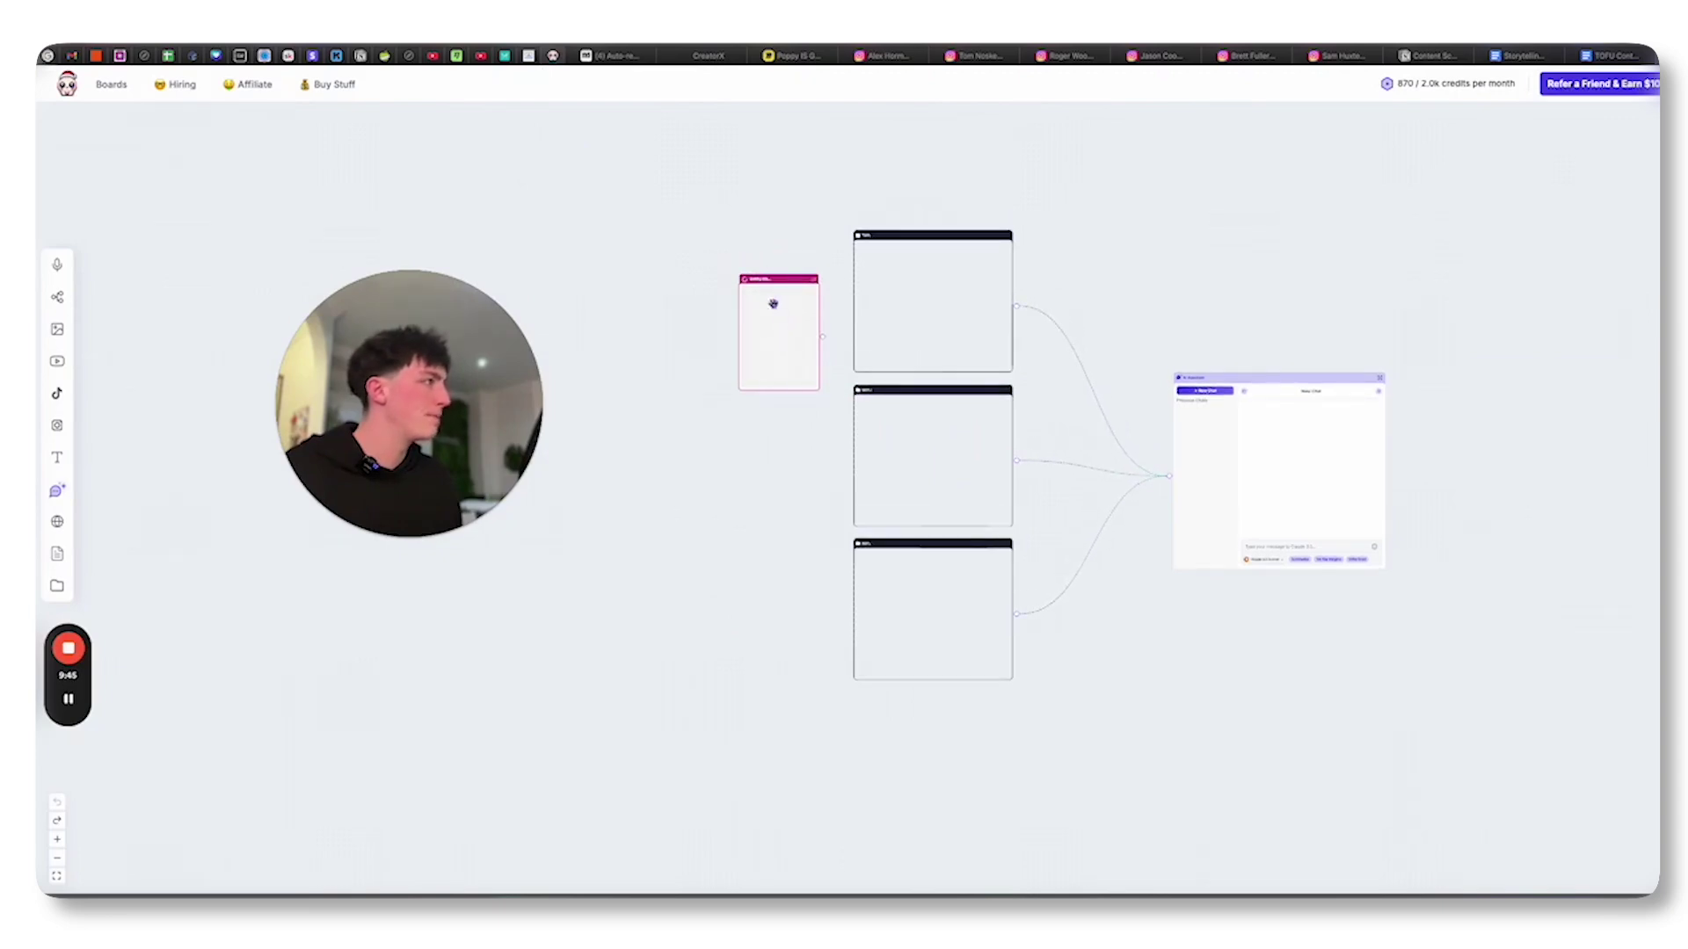
drag(772, 280, 893, 249)
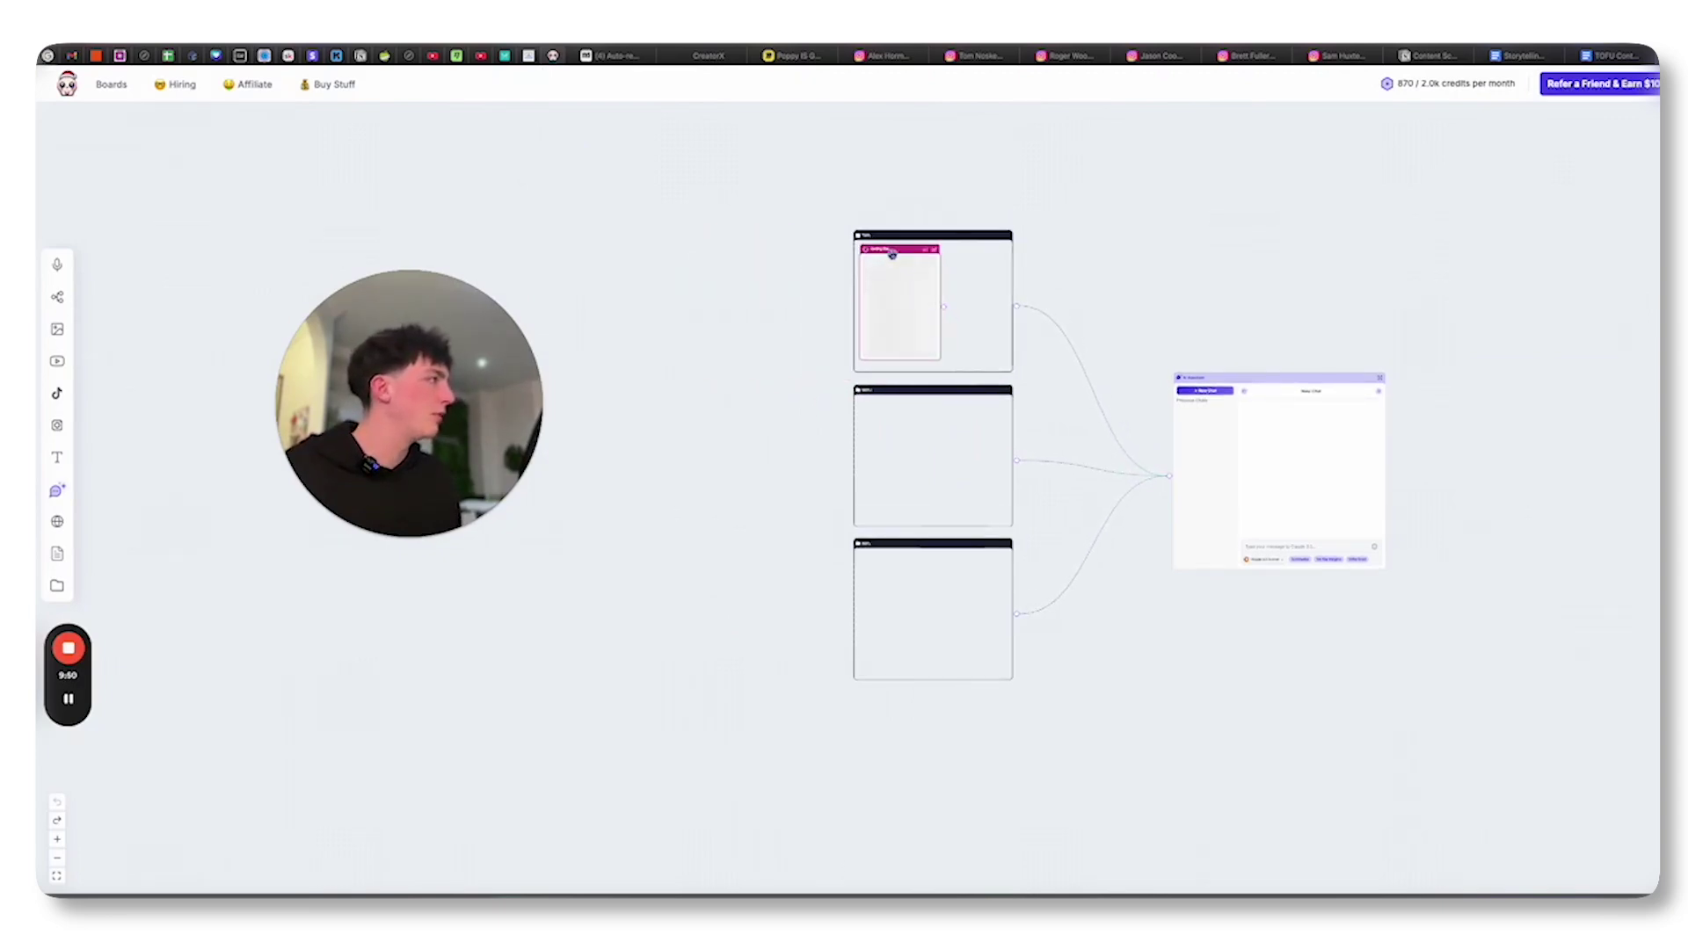
drag(894, 250, 655, 257)
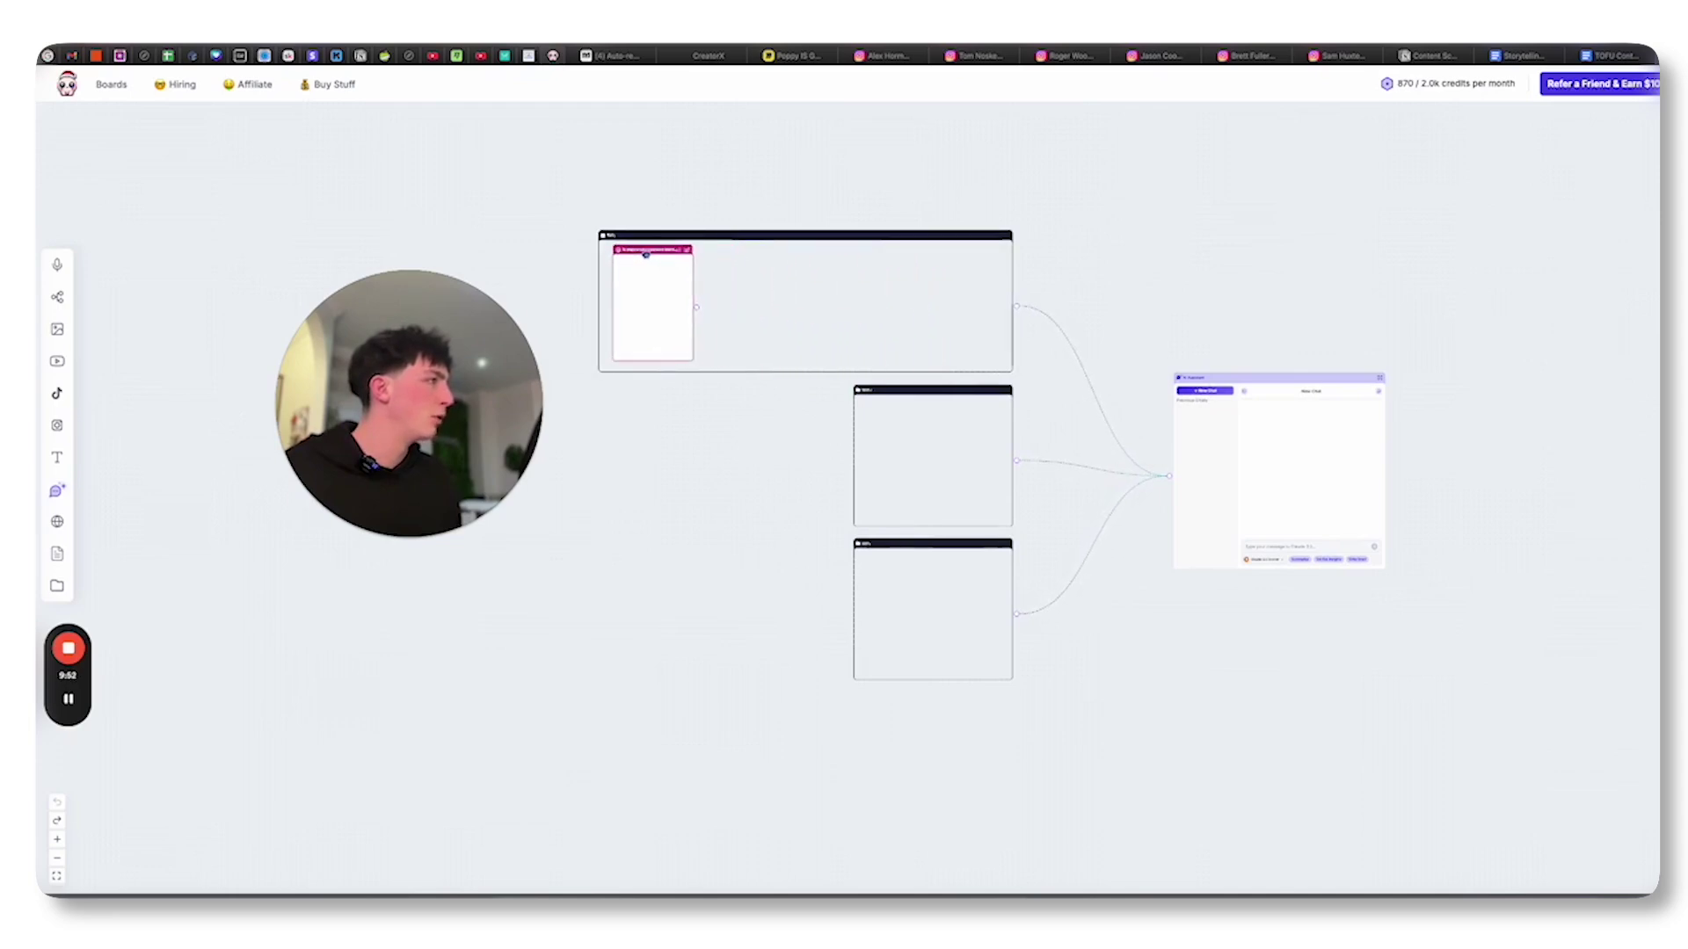
scroll(580, 290, up, 5)
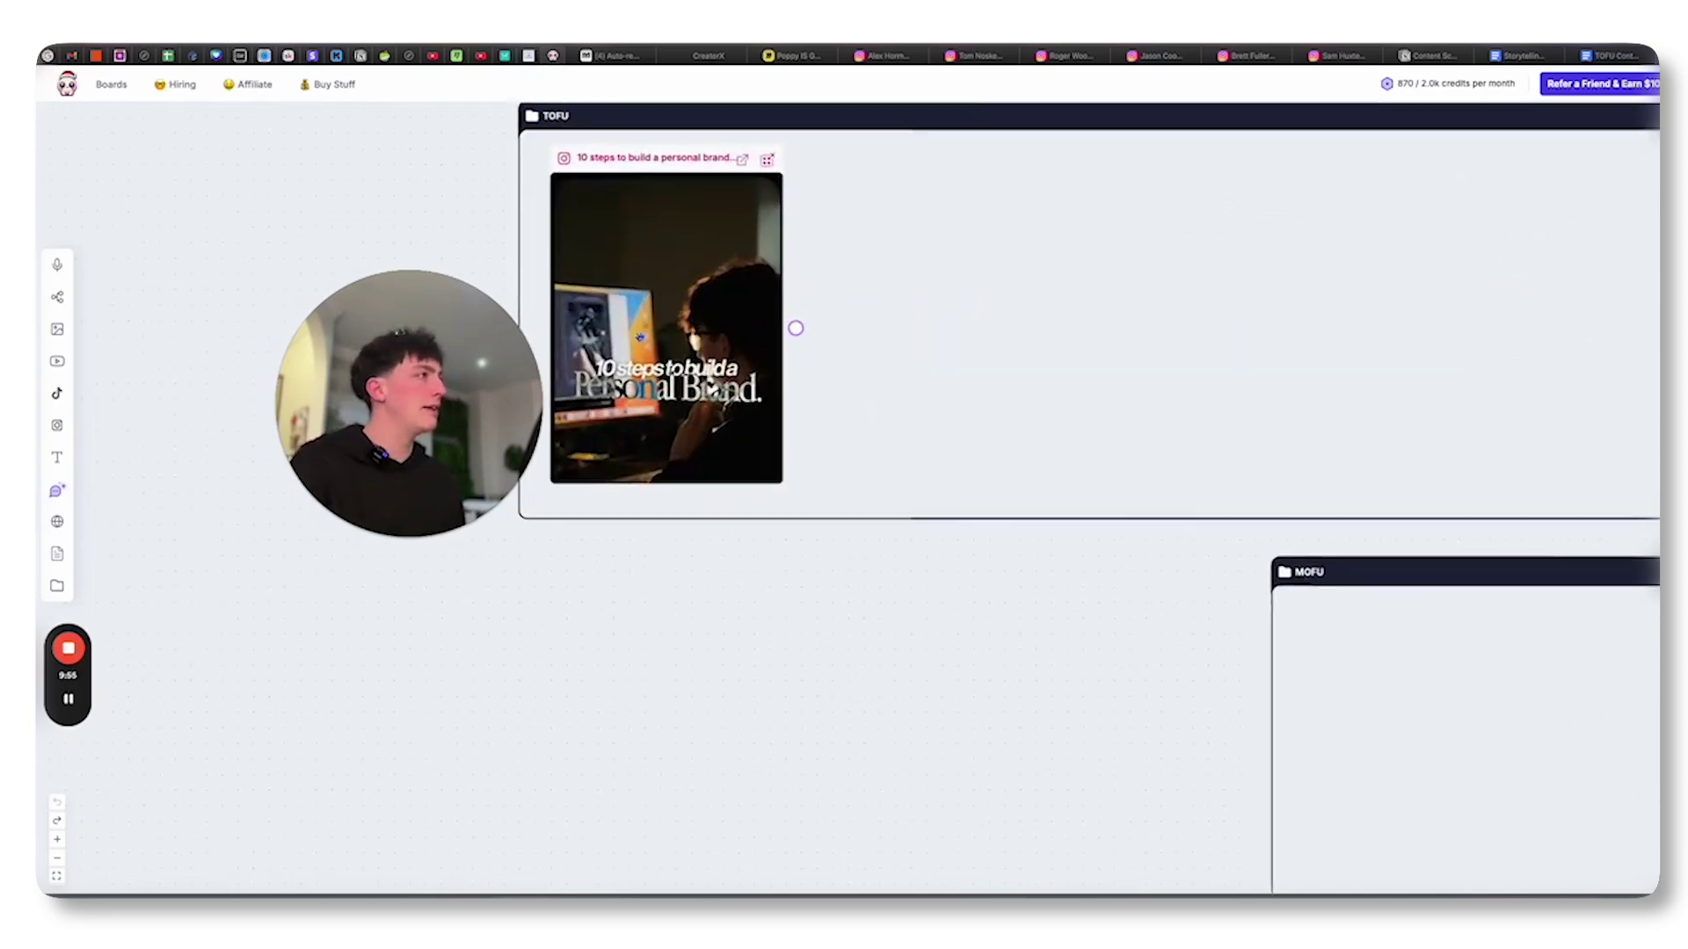
scroll(779, 375, down, 2)
scroll(765, 566, down, 2)
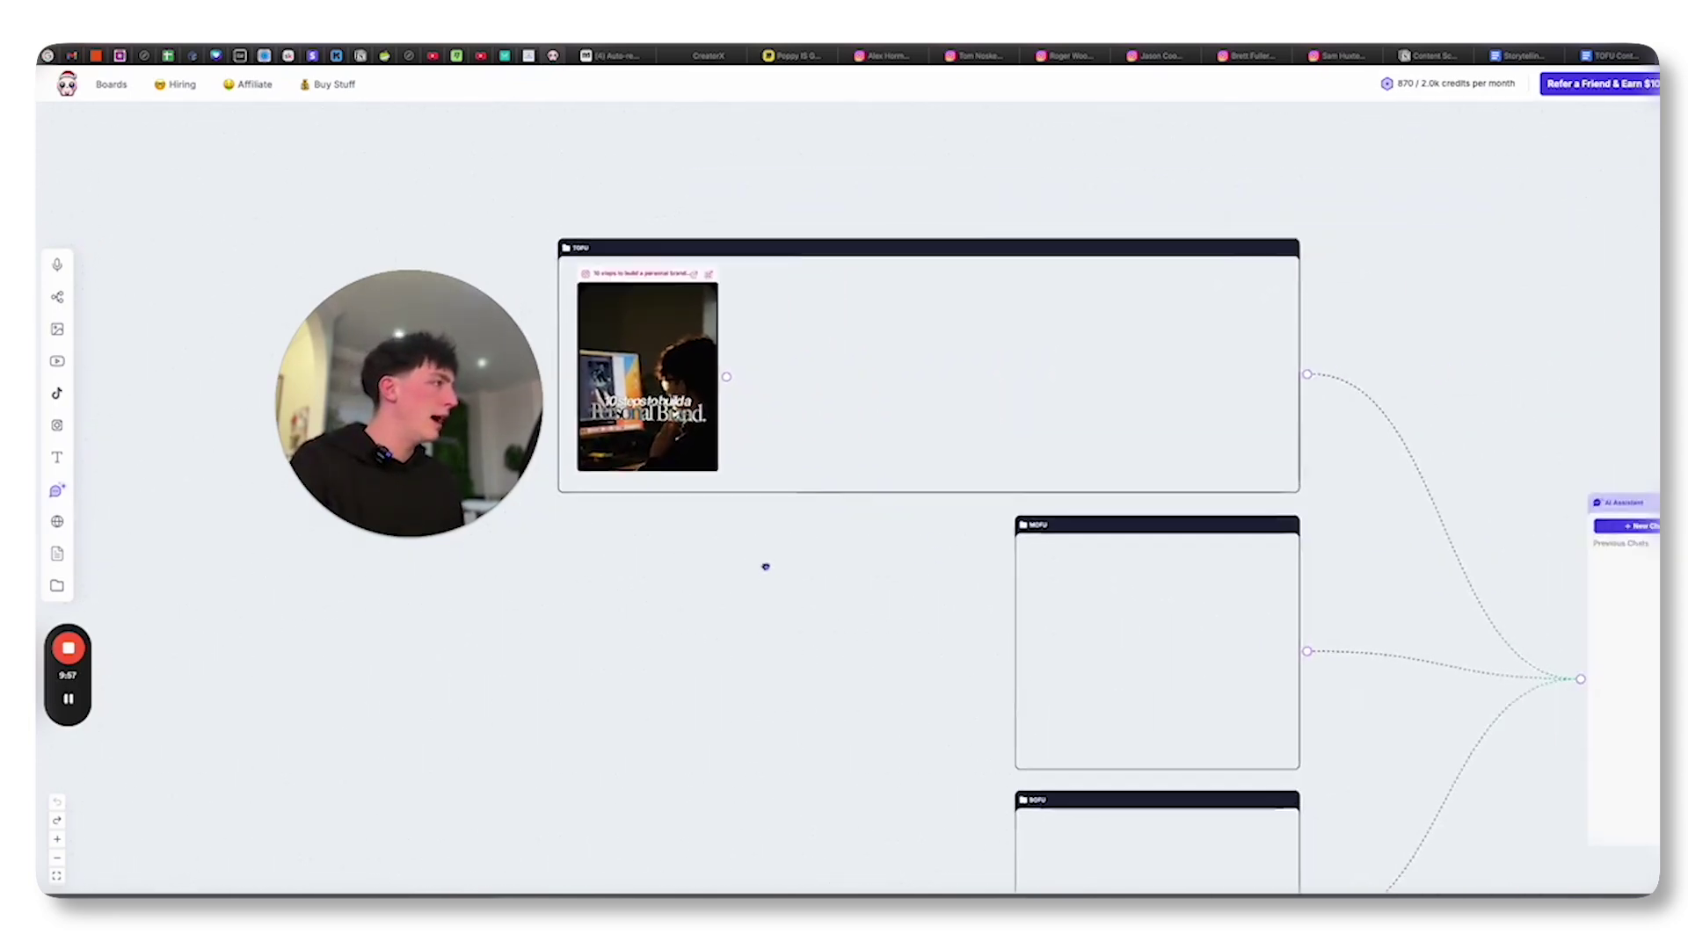
scroll(774, 559, down, 2)
scroll(772, 558, down, 1)
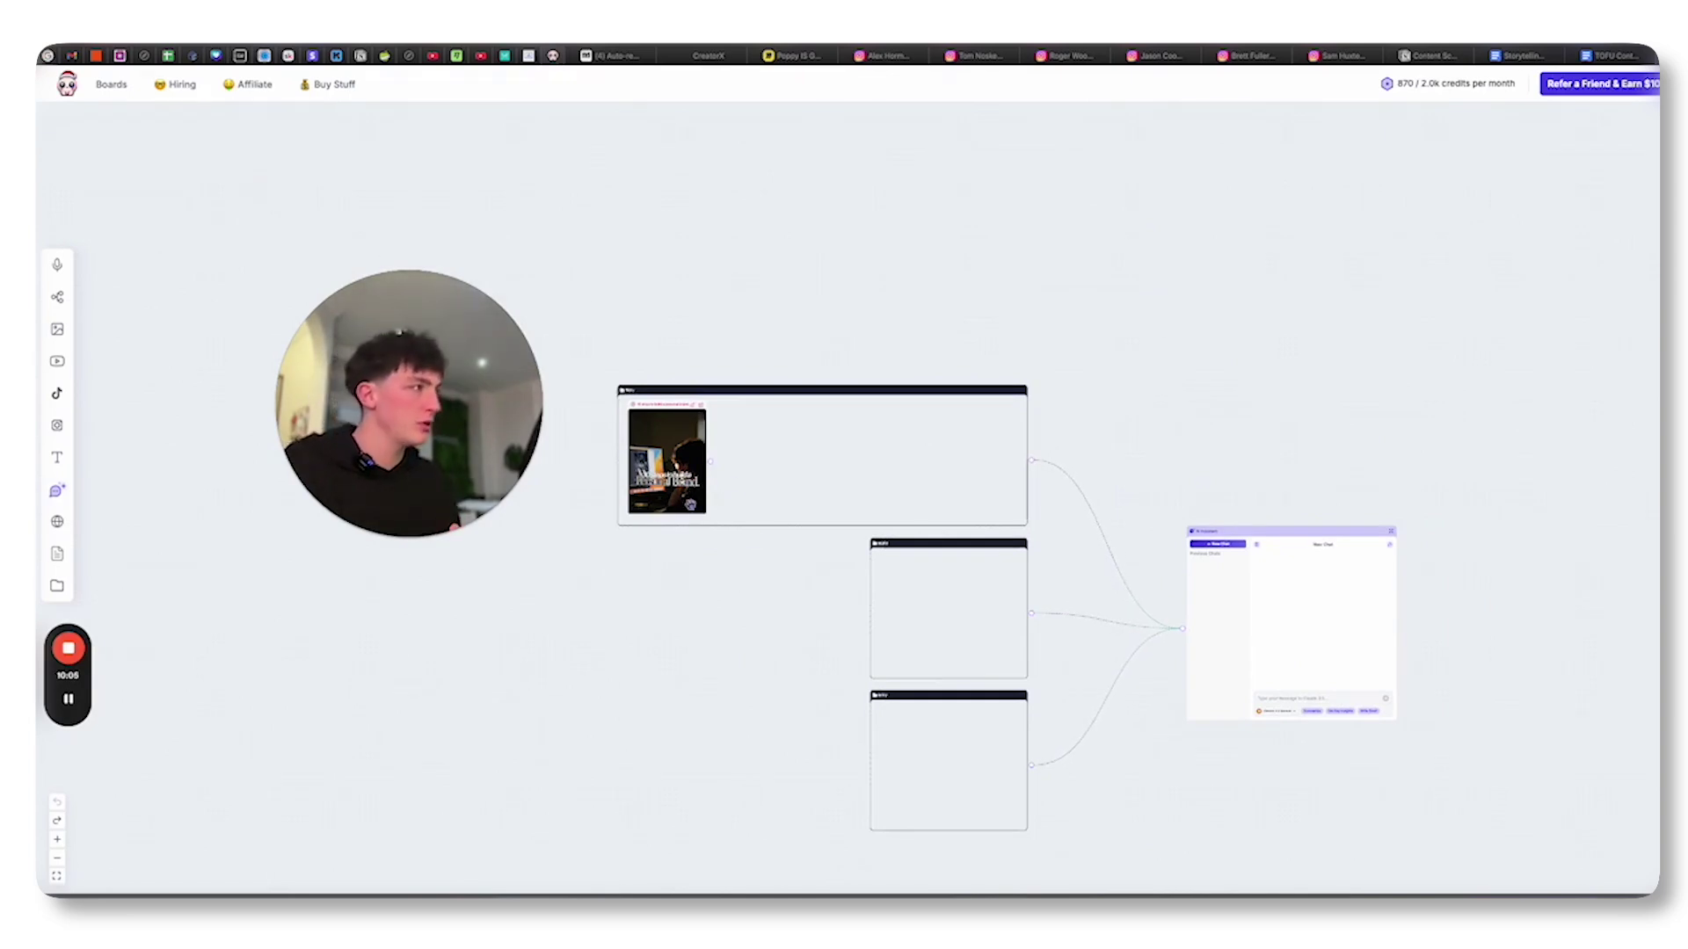
click(1334, 55)
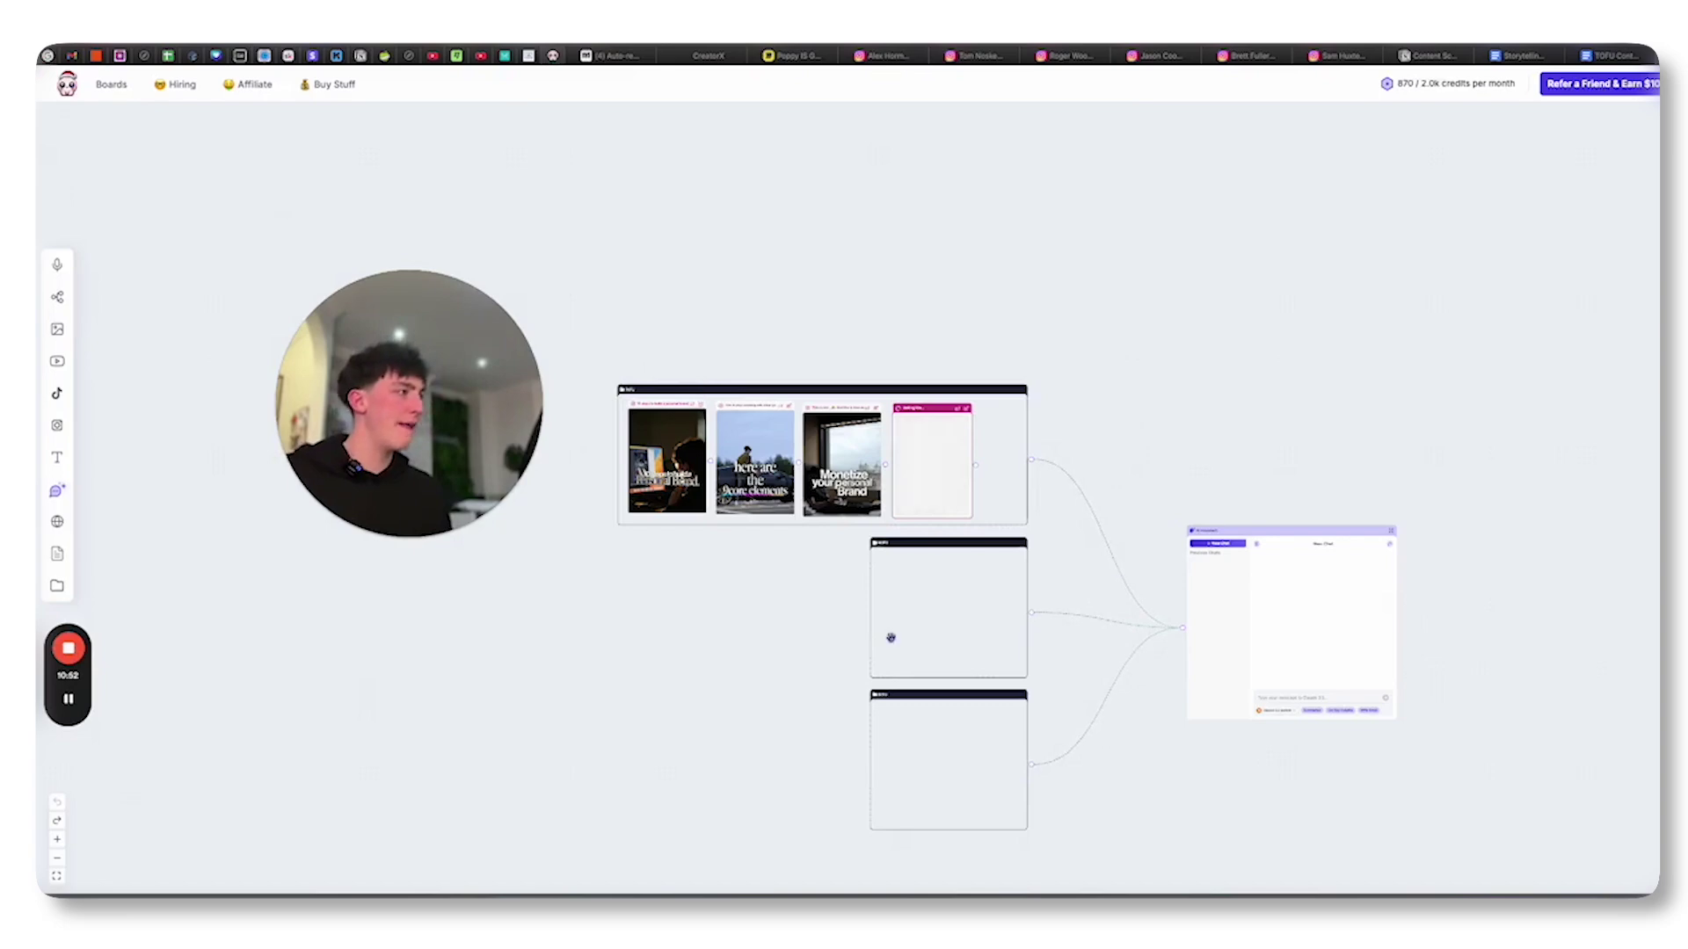
scroll(835, 476, down, 3)
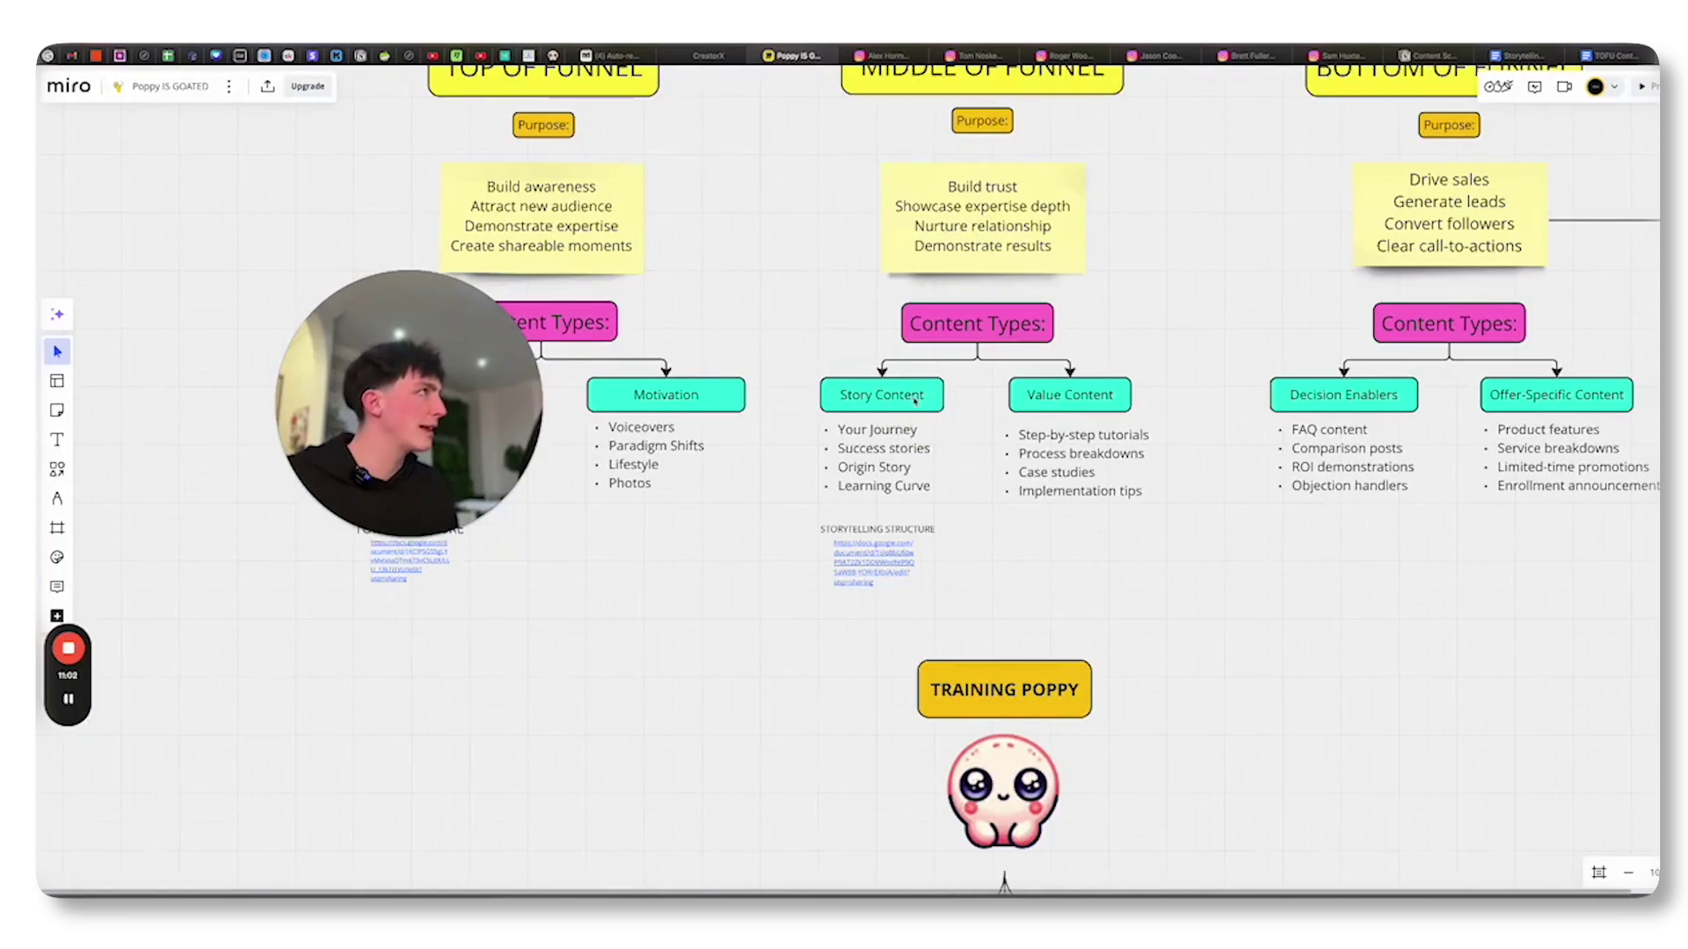
Switch back to the Poppy AI board, then to the Miro funnel planning board
click(600, 56)
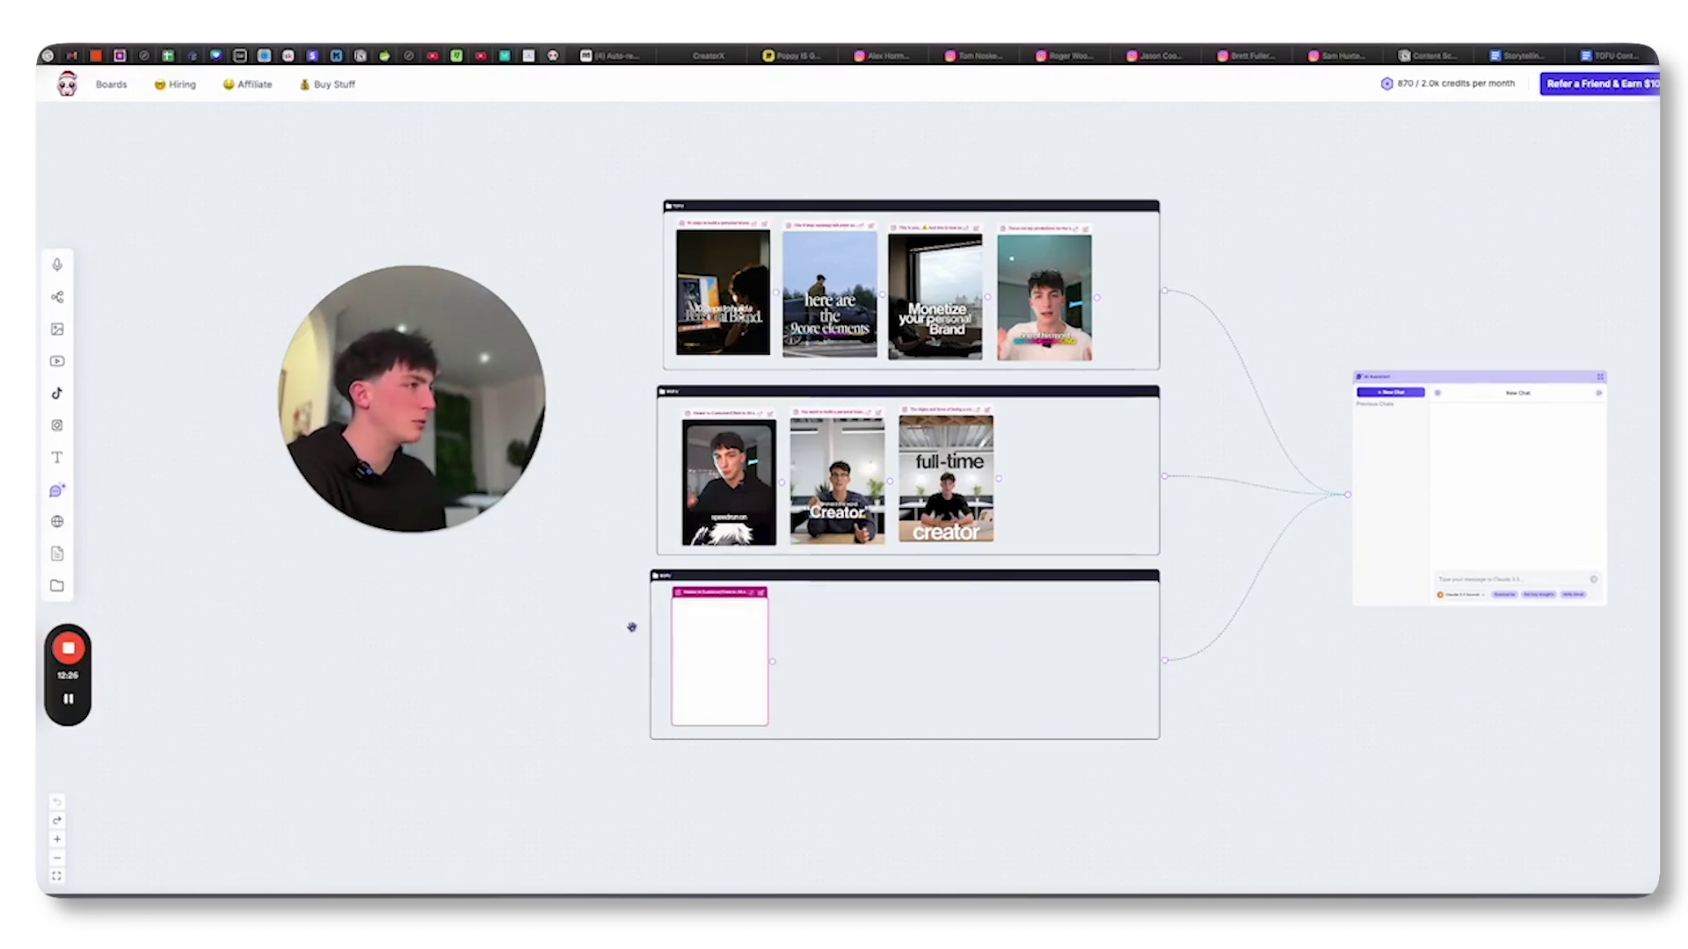
click(793, 56)
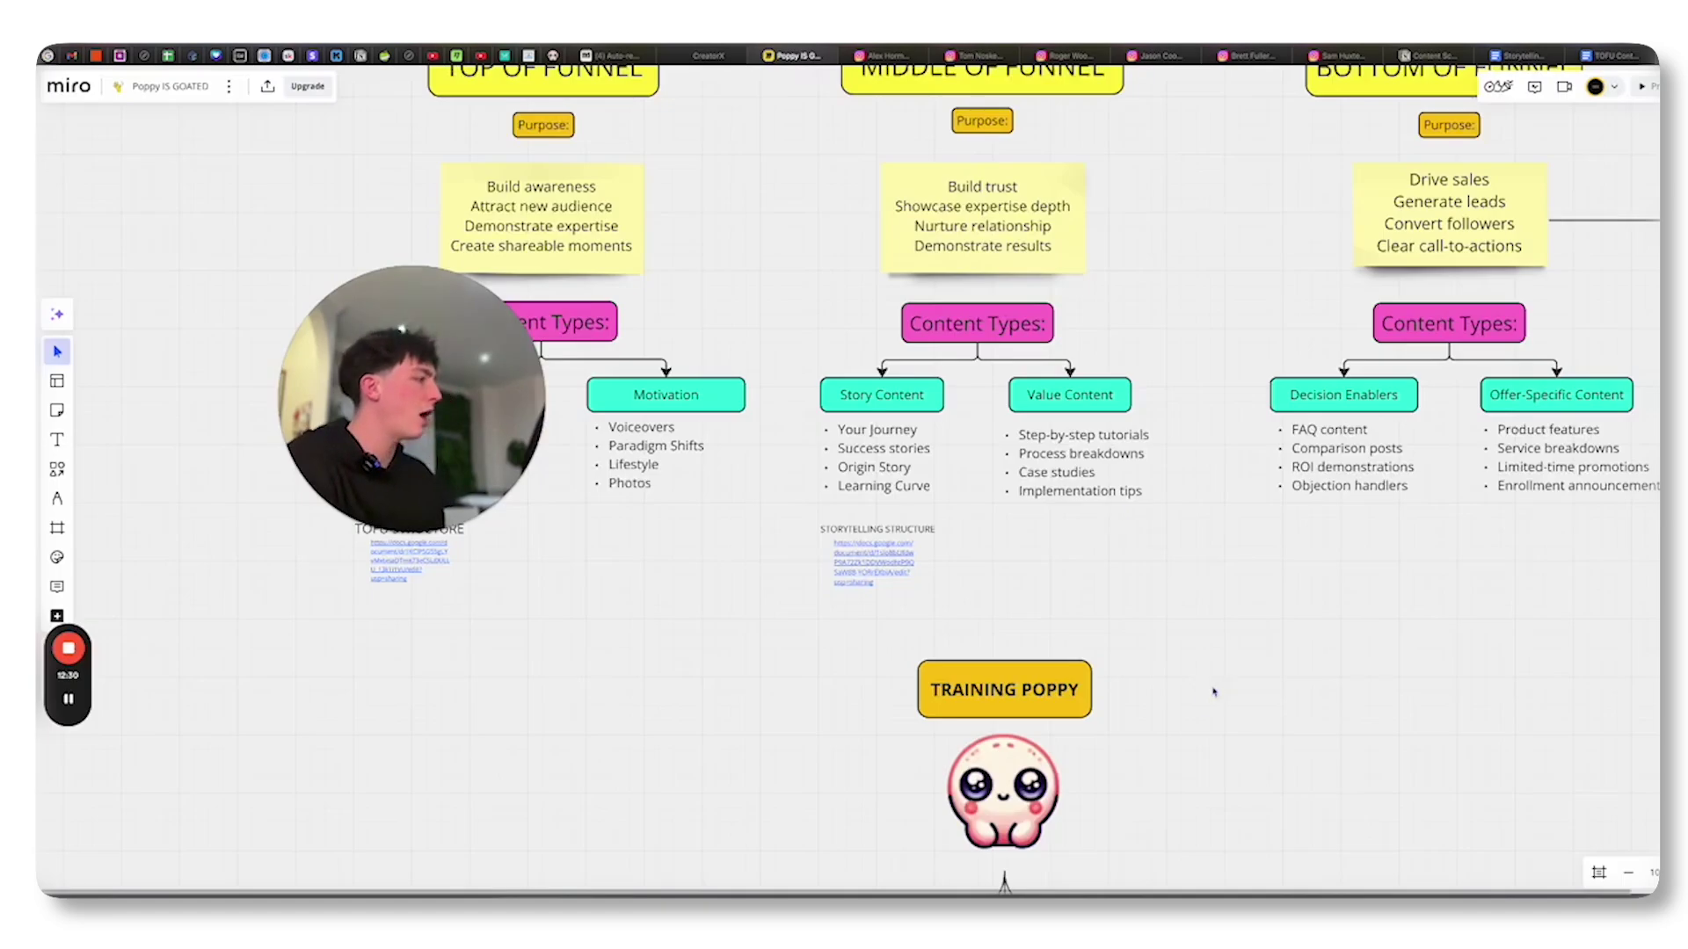
drag(1214, 691, 1188, 169)
scroll(1142, 529, up, 5)
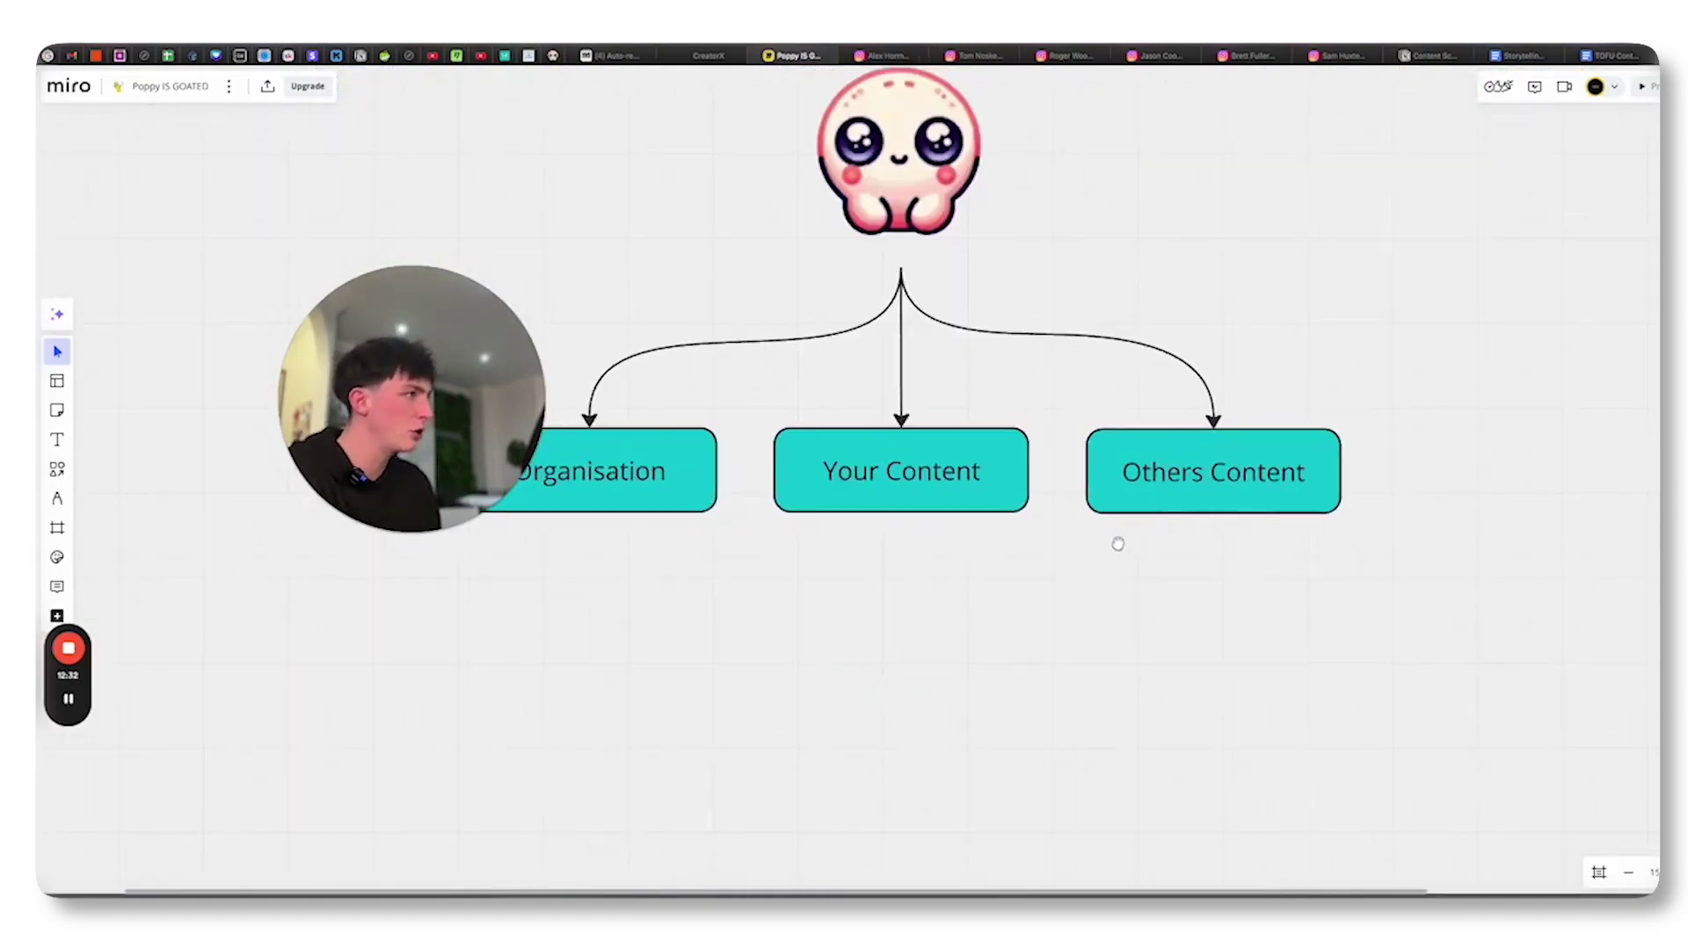
scroll(1116, 544, right, 3)
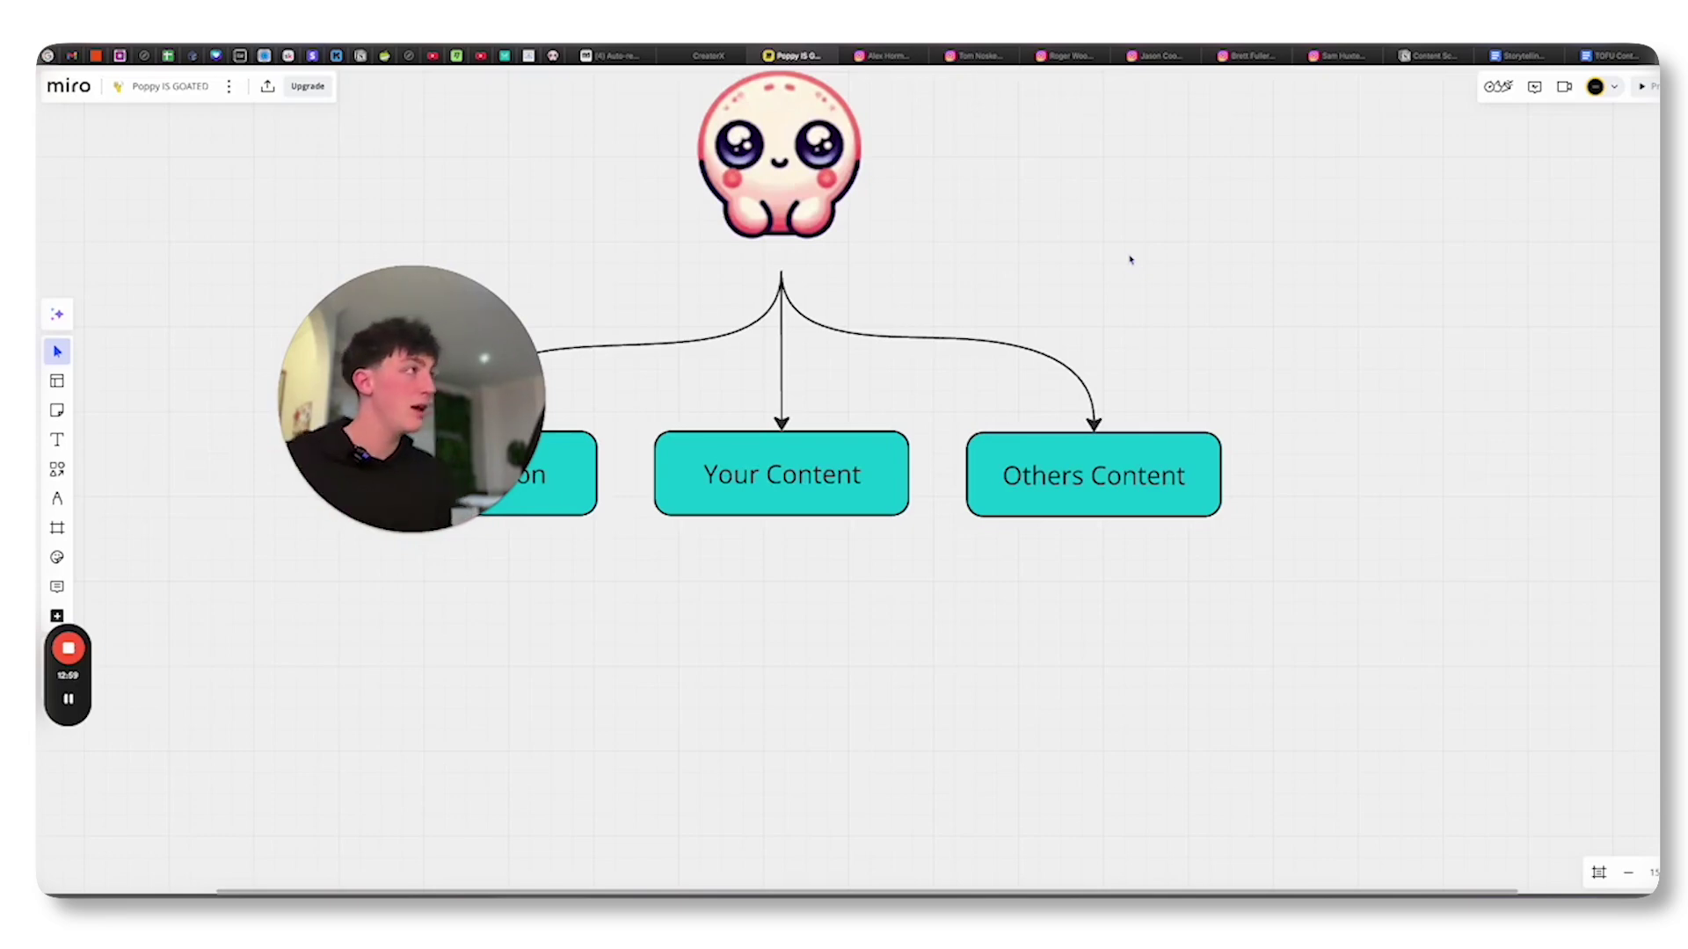
click(557, 56)
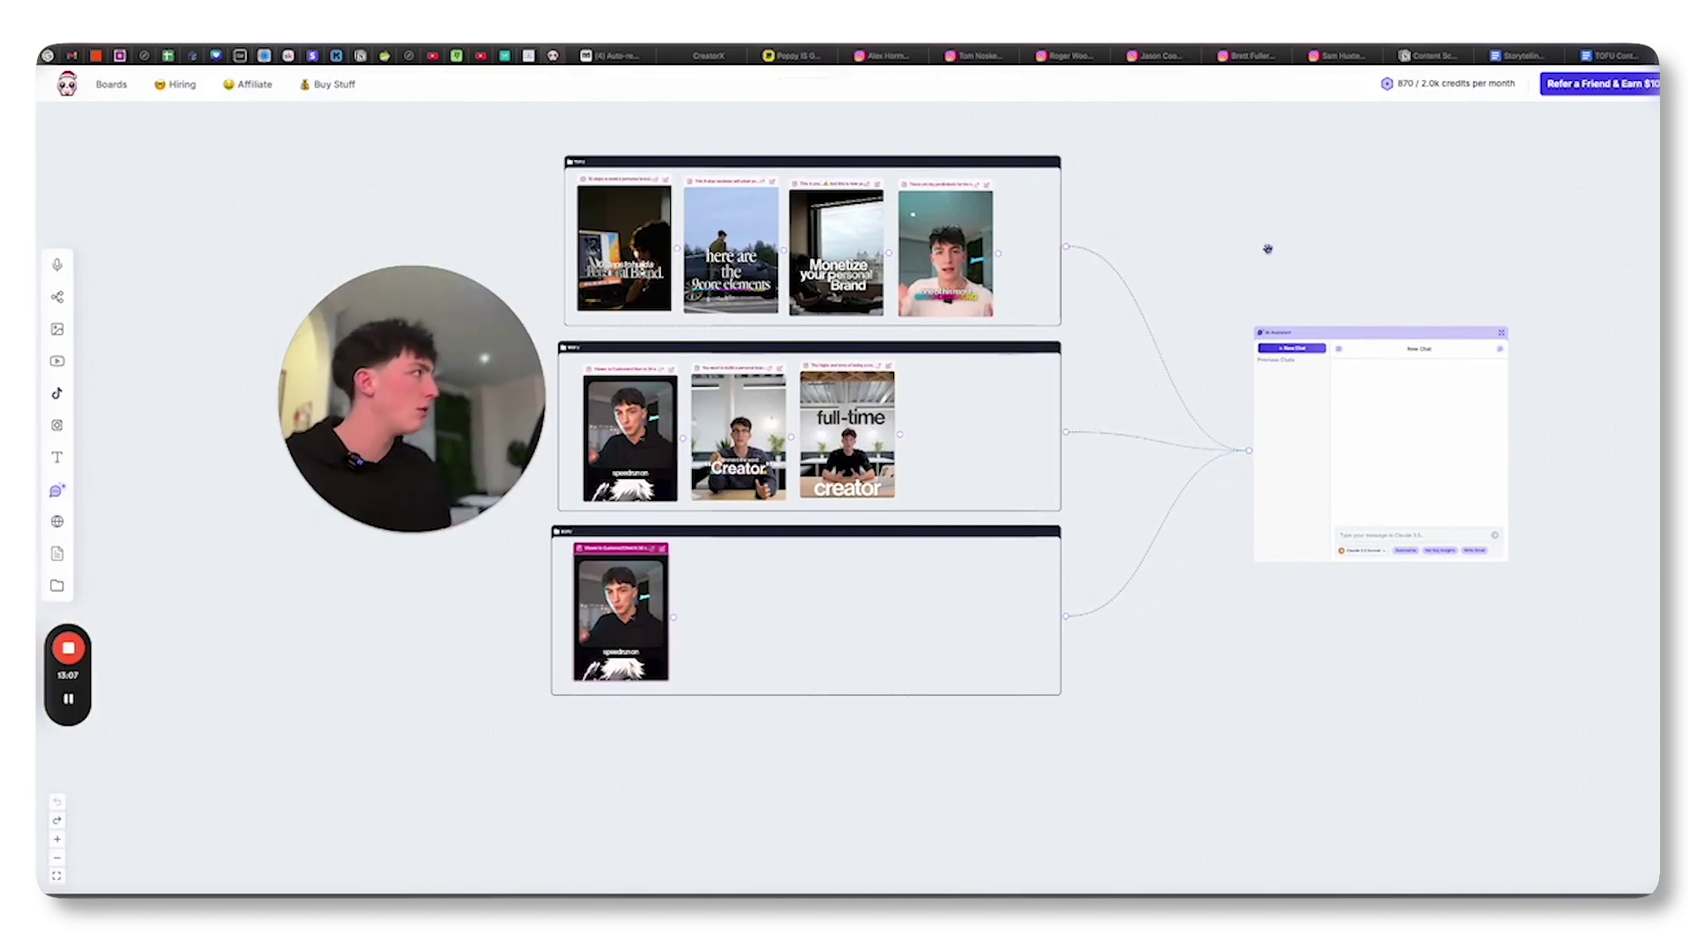
click(887, 57)
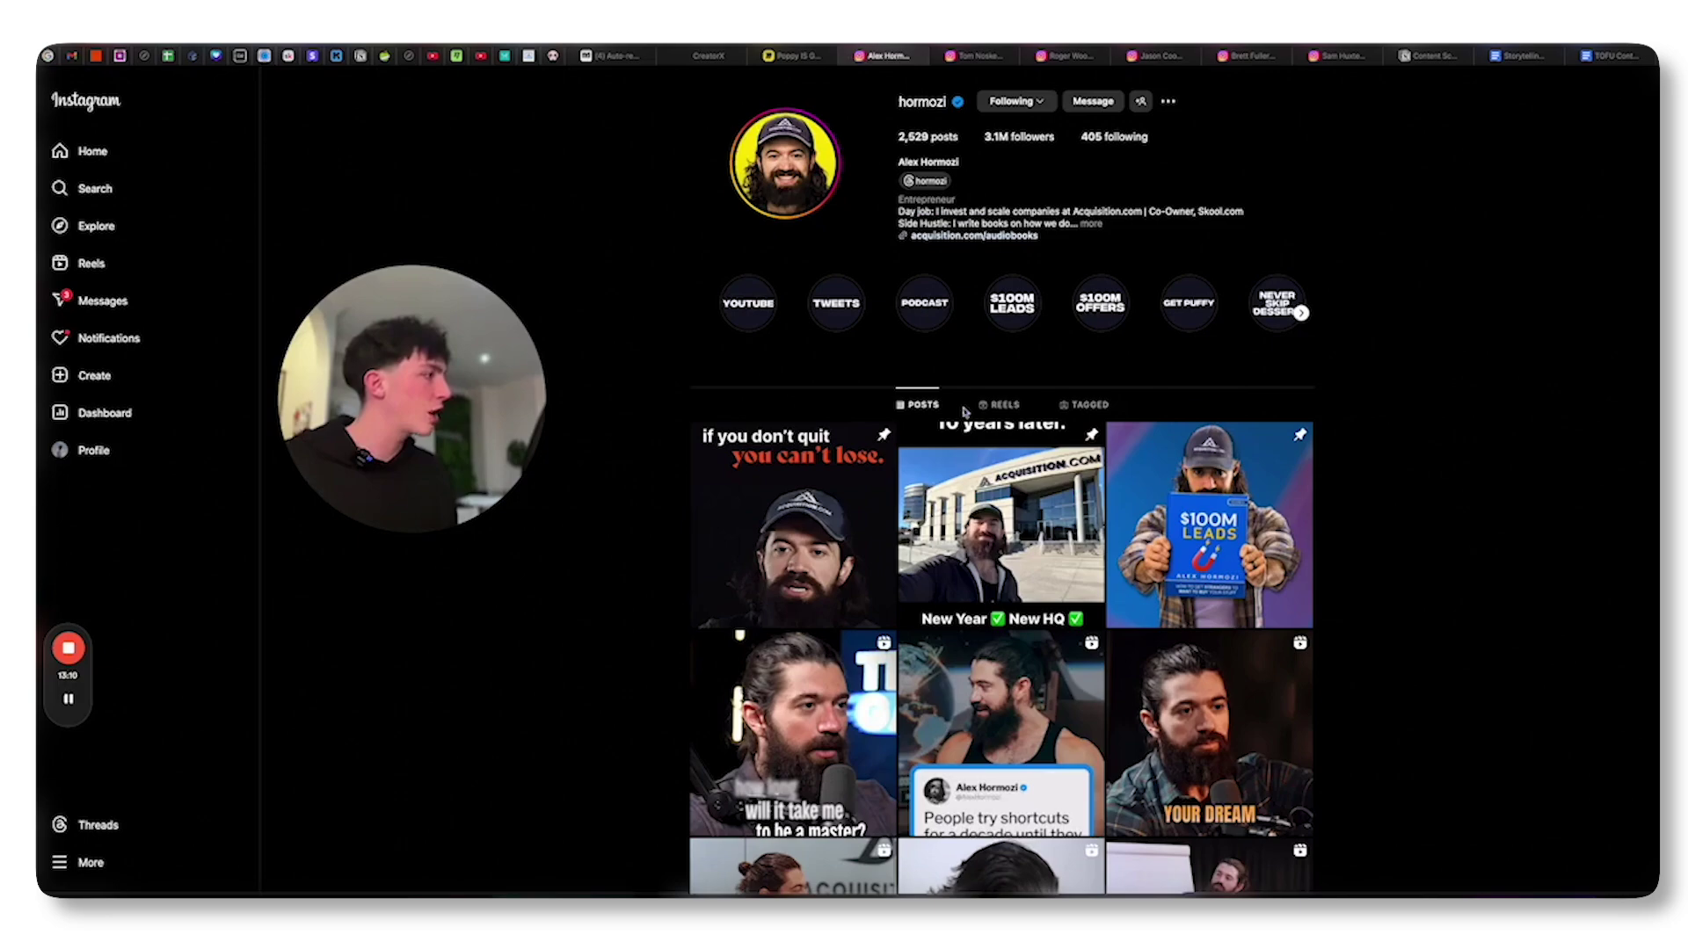
click(980, 57)
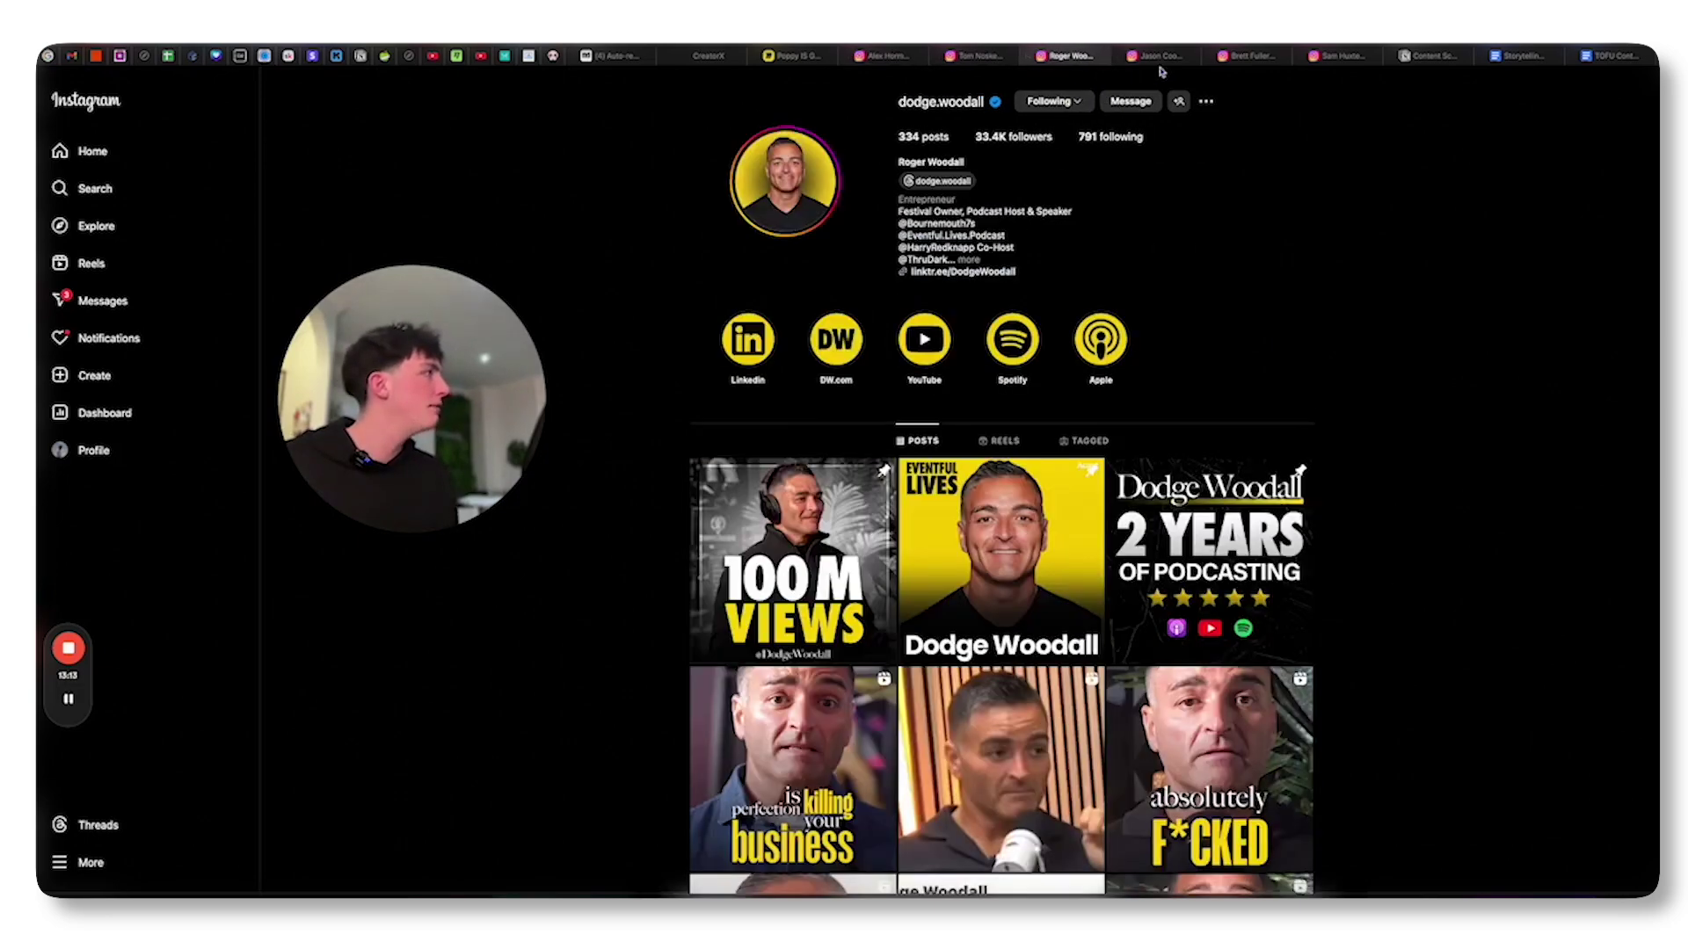
click(1251, 56)
click(888, 57)
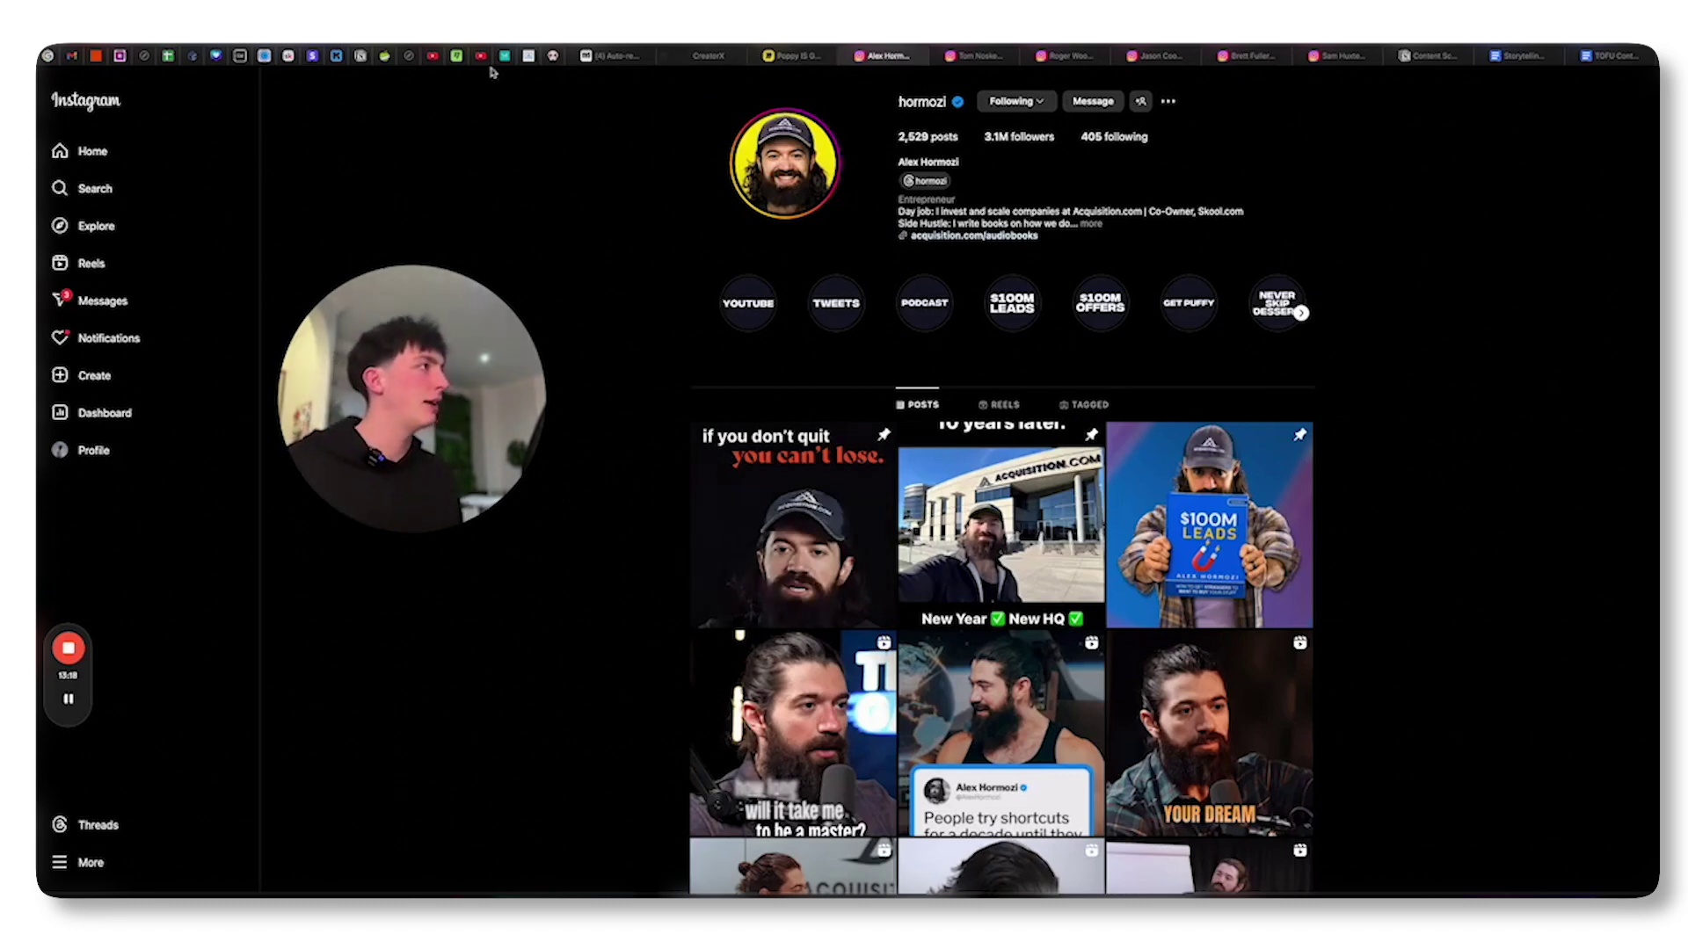
click(552, 57)
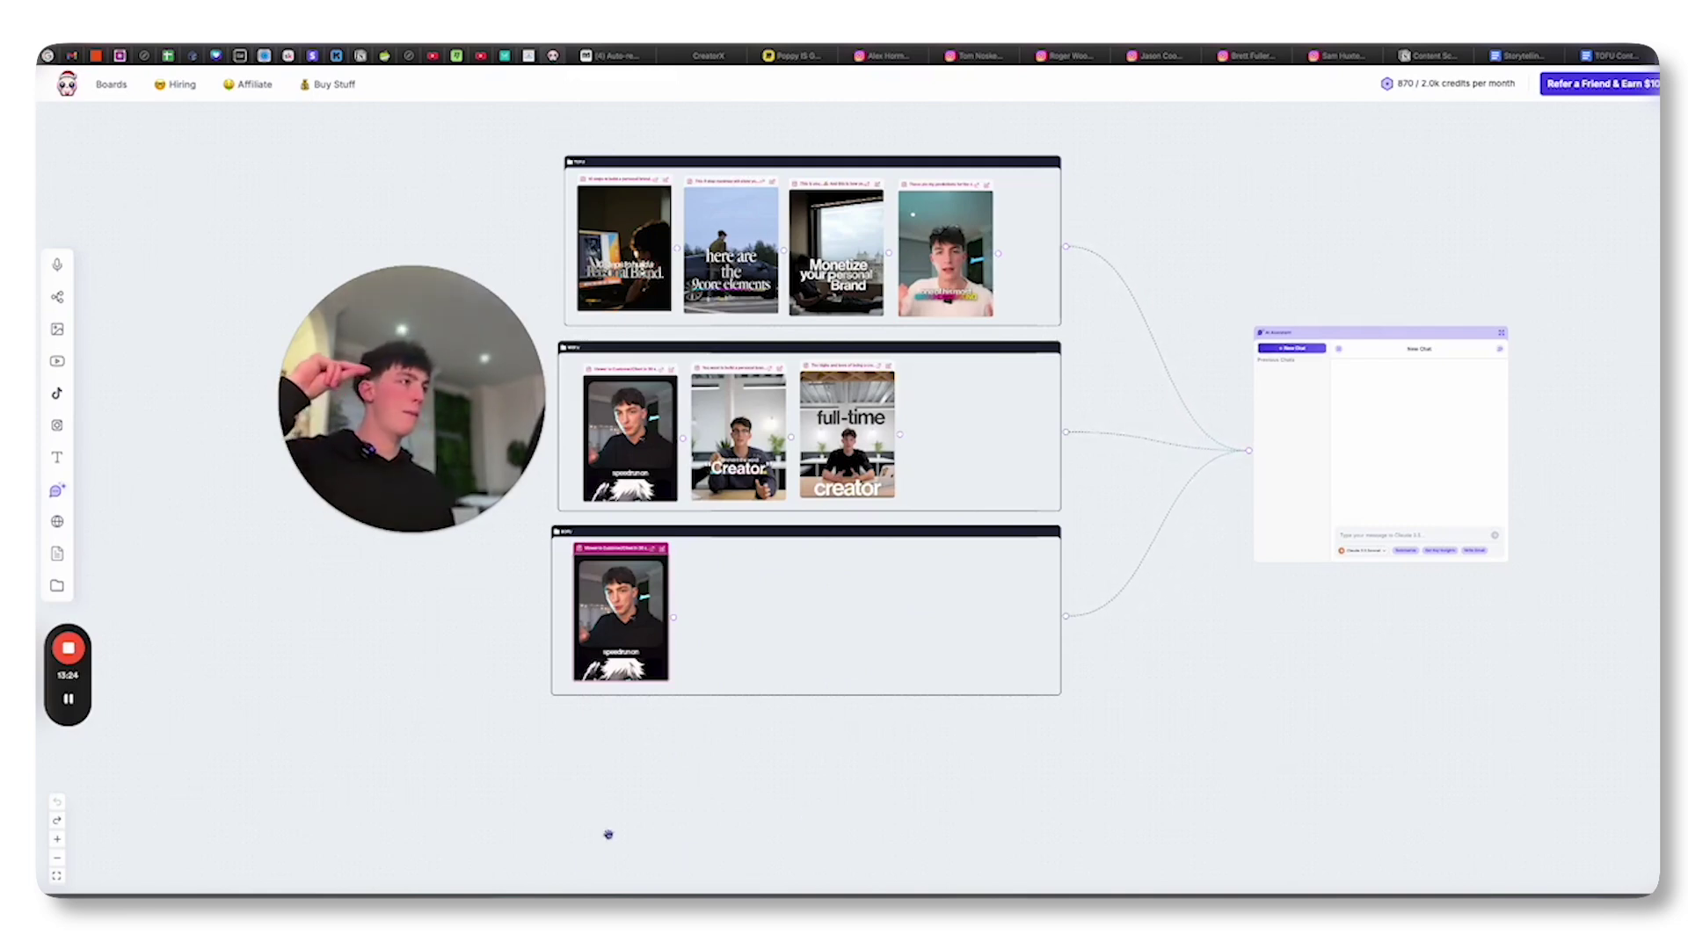
Nudge the BOFU group slightly down on the canvas
click(69, 700)
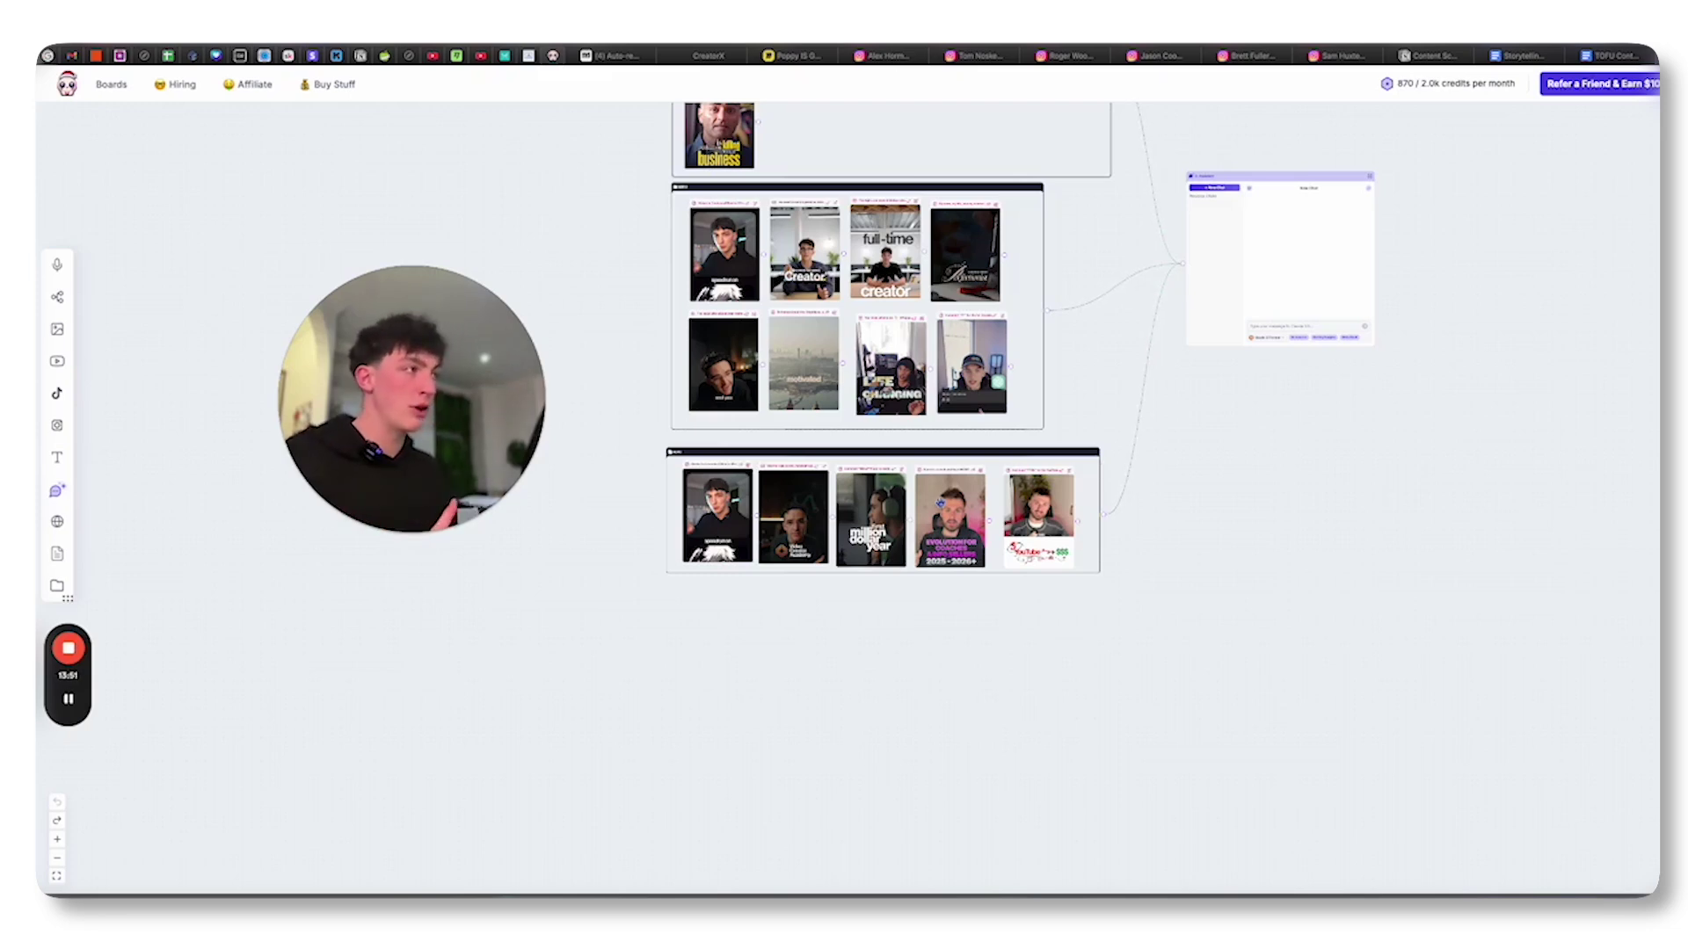
drag(731, 448, 740, 461)
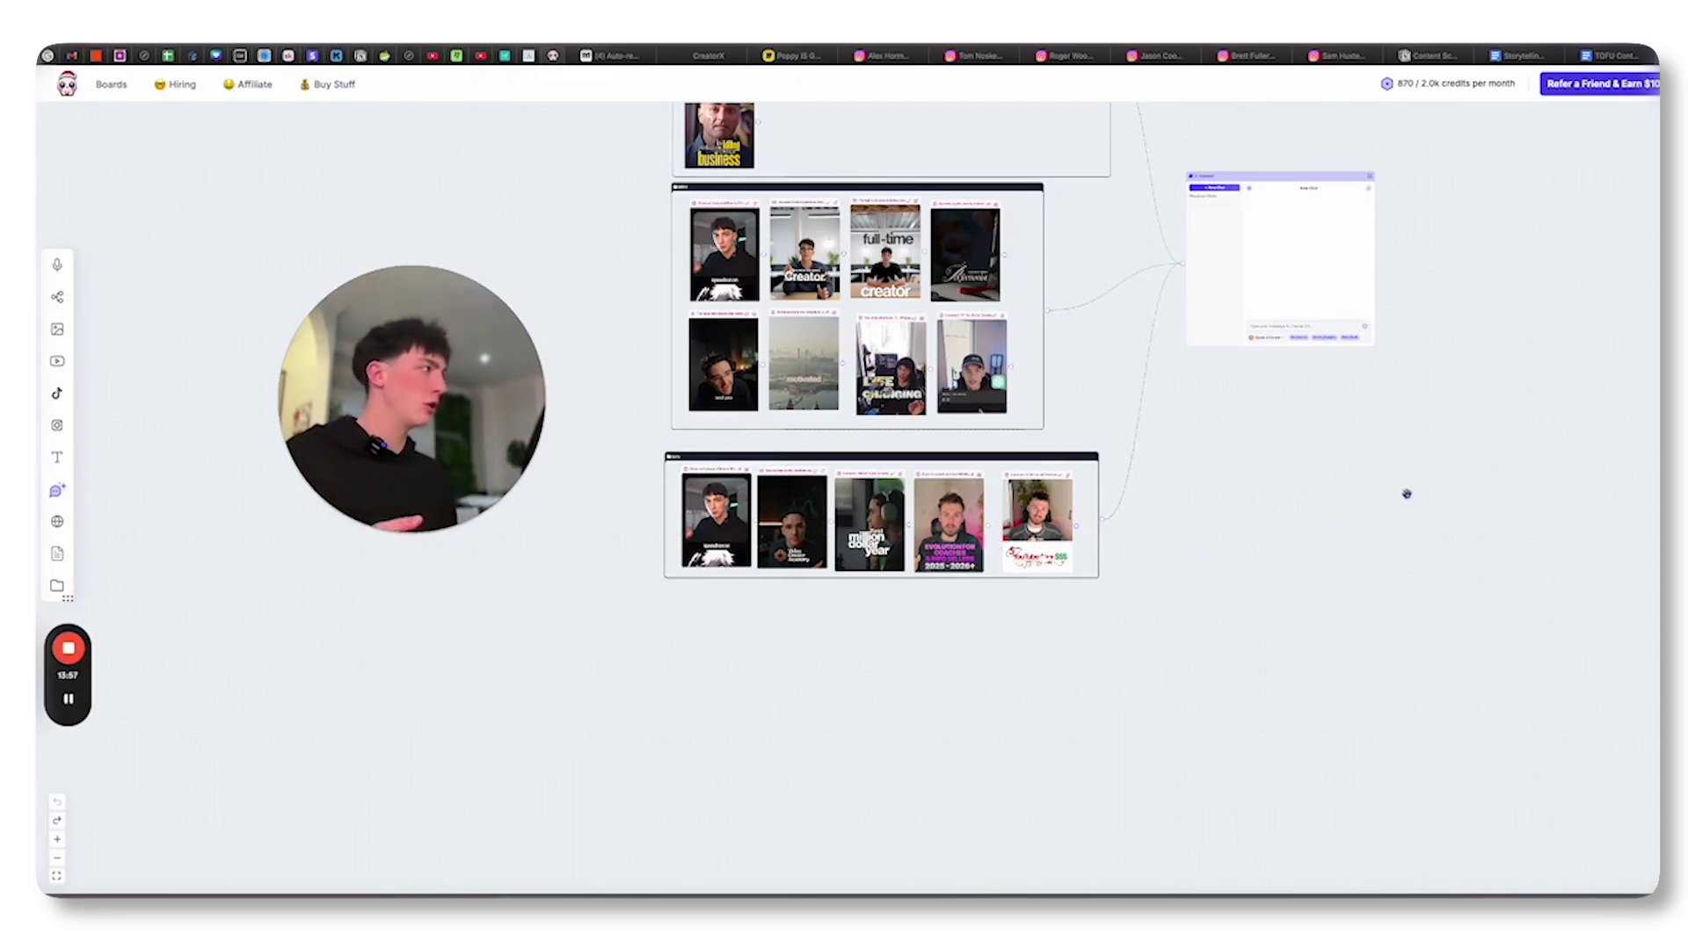
scroll(1323, 524, up, 5)
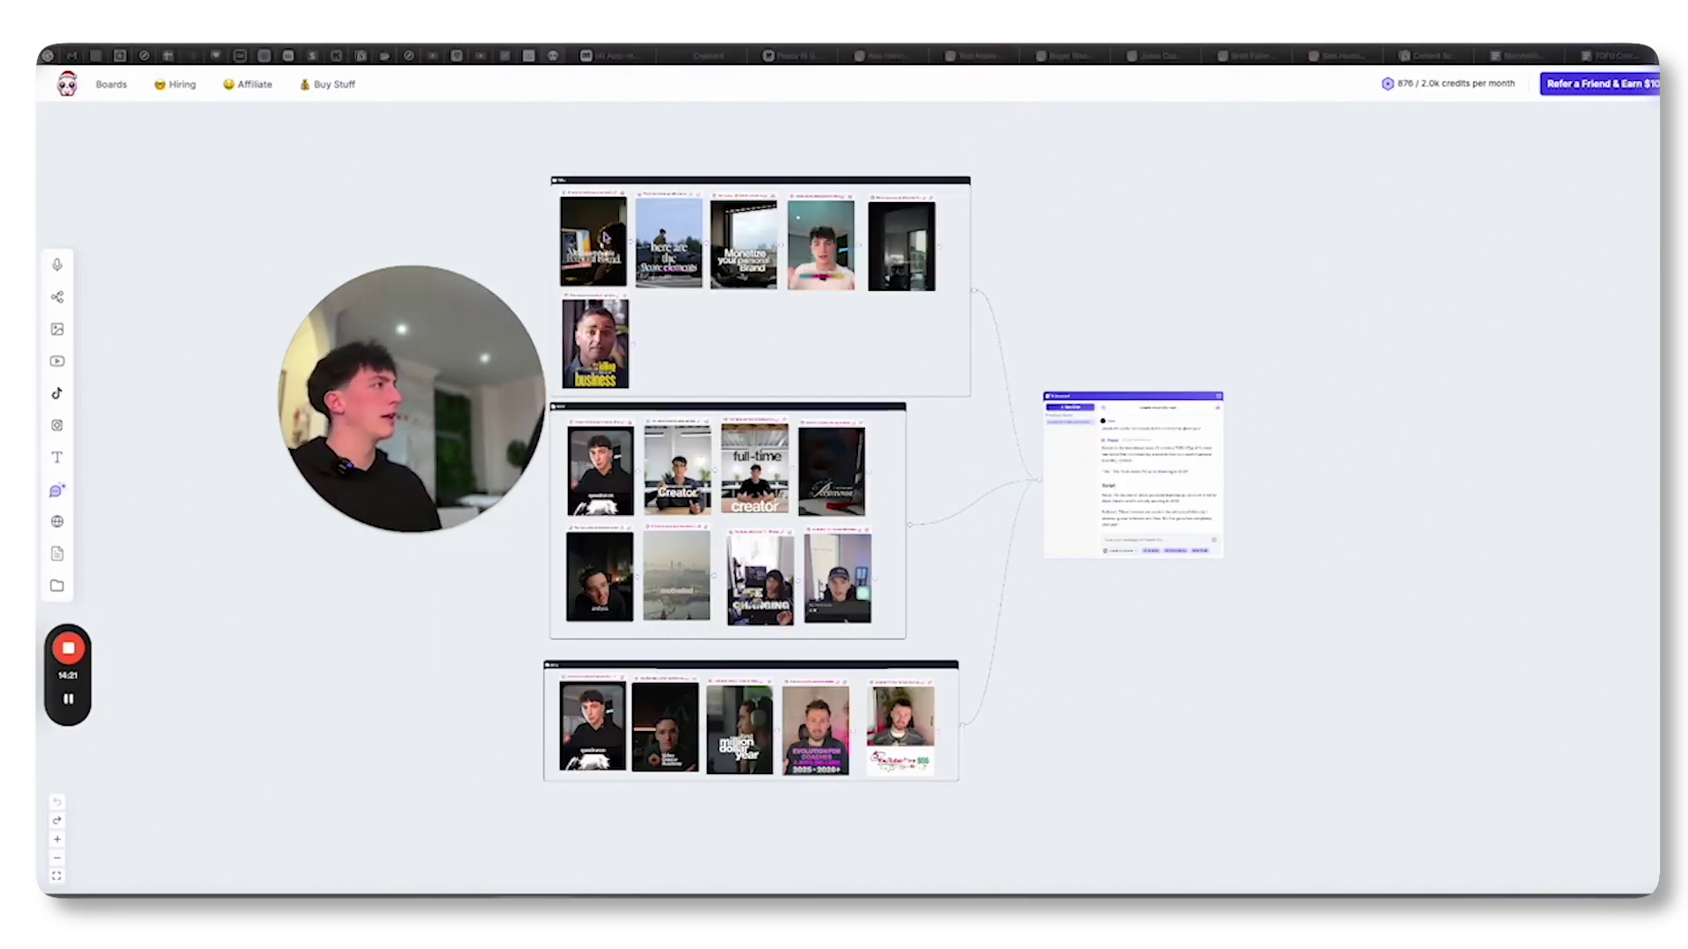
Upload the storytelling document and a second document from Google Drive onto the board
click(57, 556)
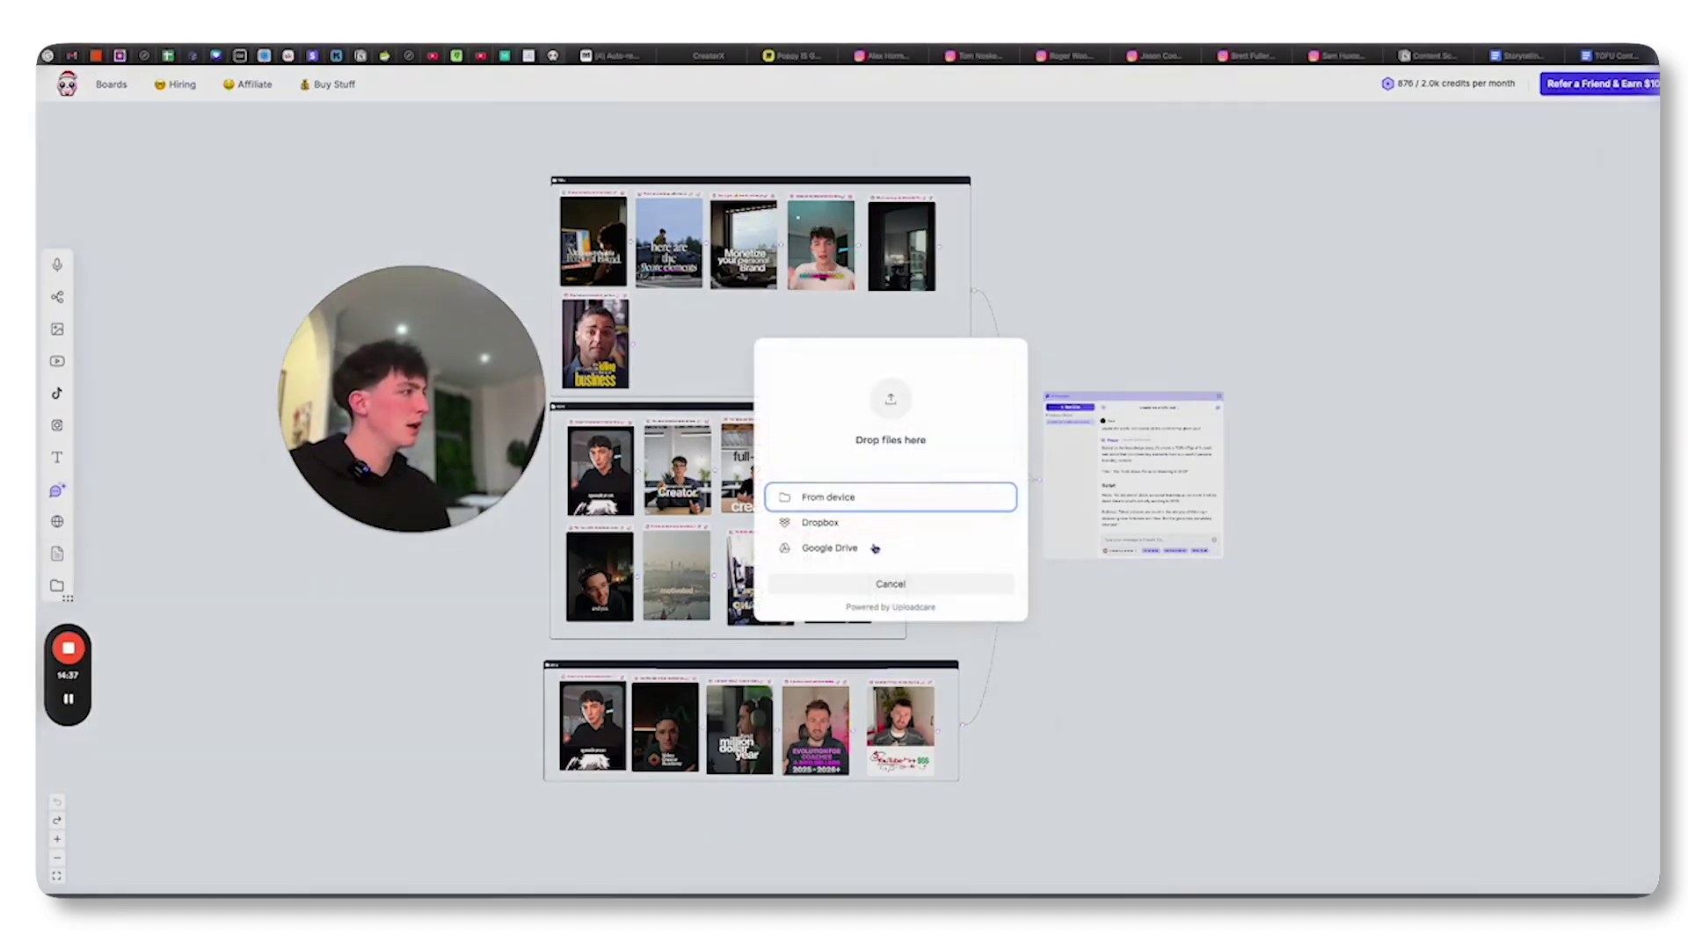
click(845, 551)
text(storytelling)
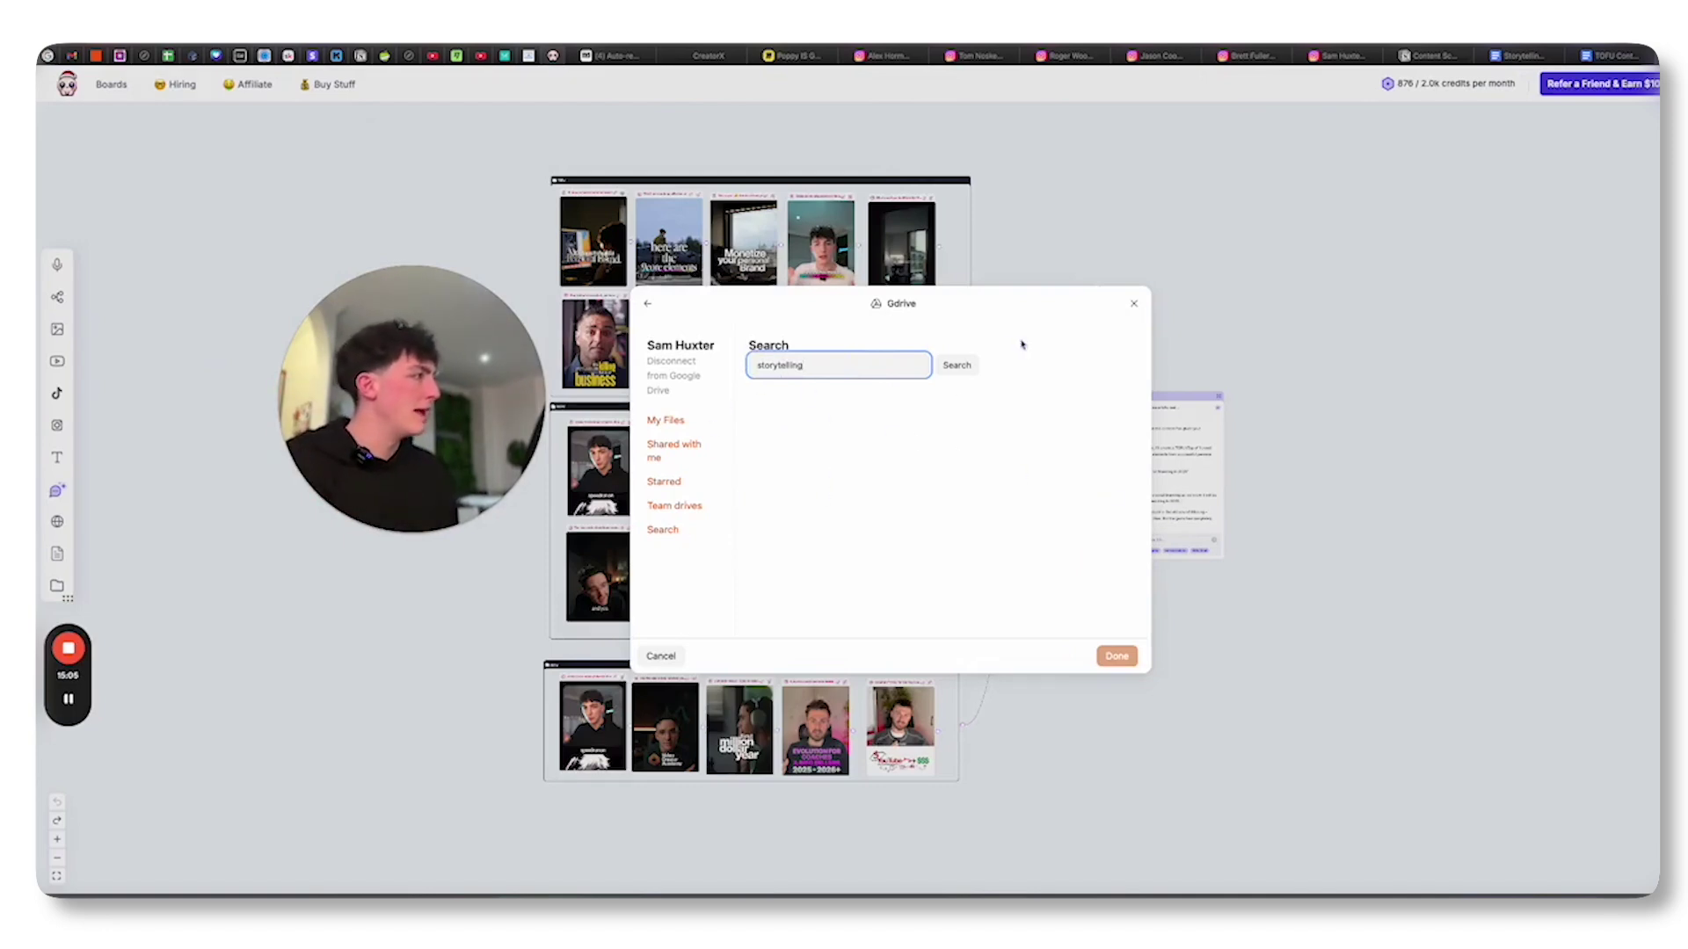
click(956, 366)
click(837, 403)
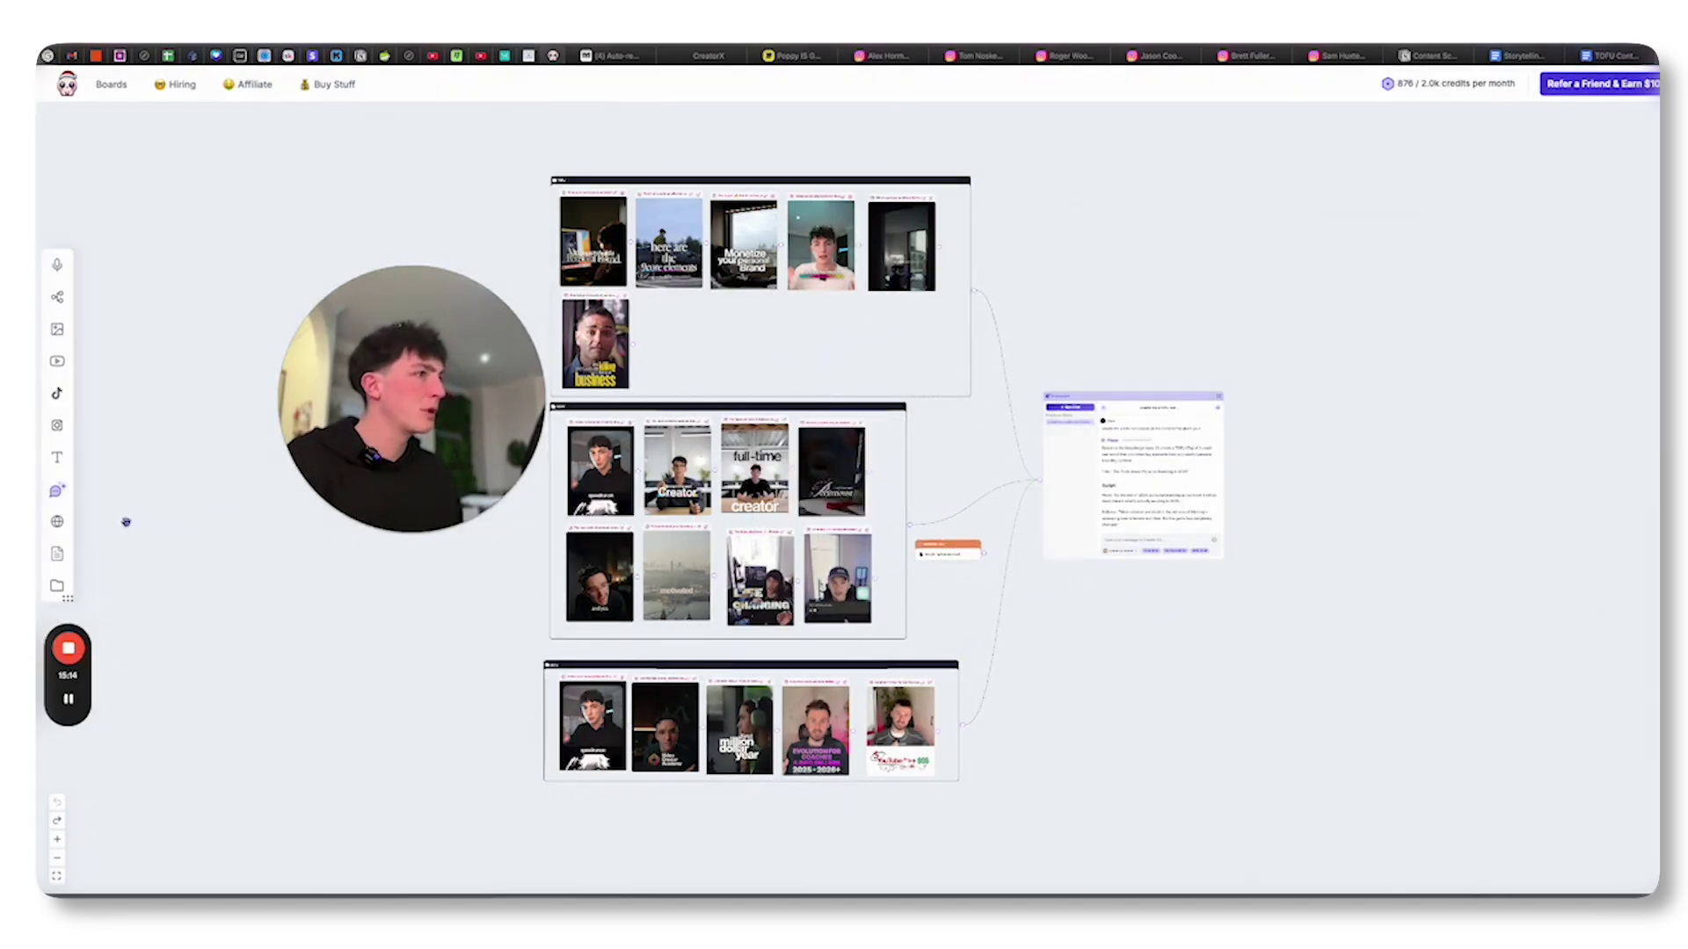
click(57, 553)
click(785, 524)
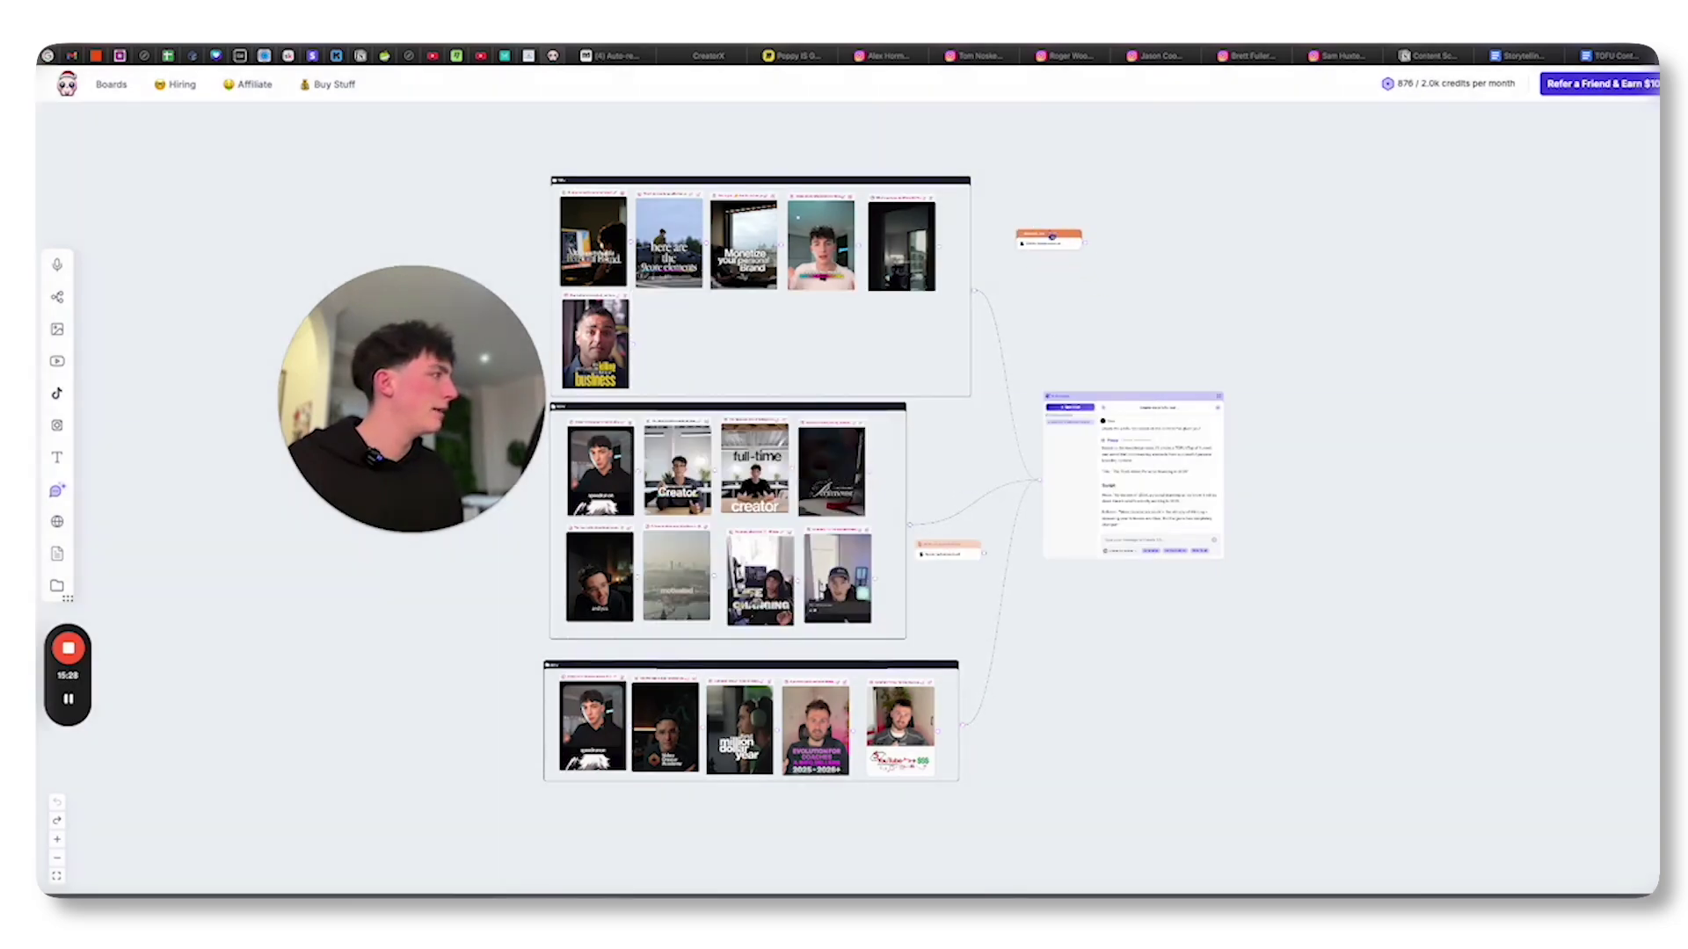
scroll(1132, 524, up, 2)
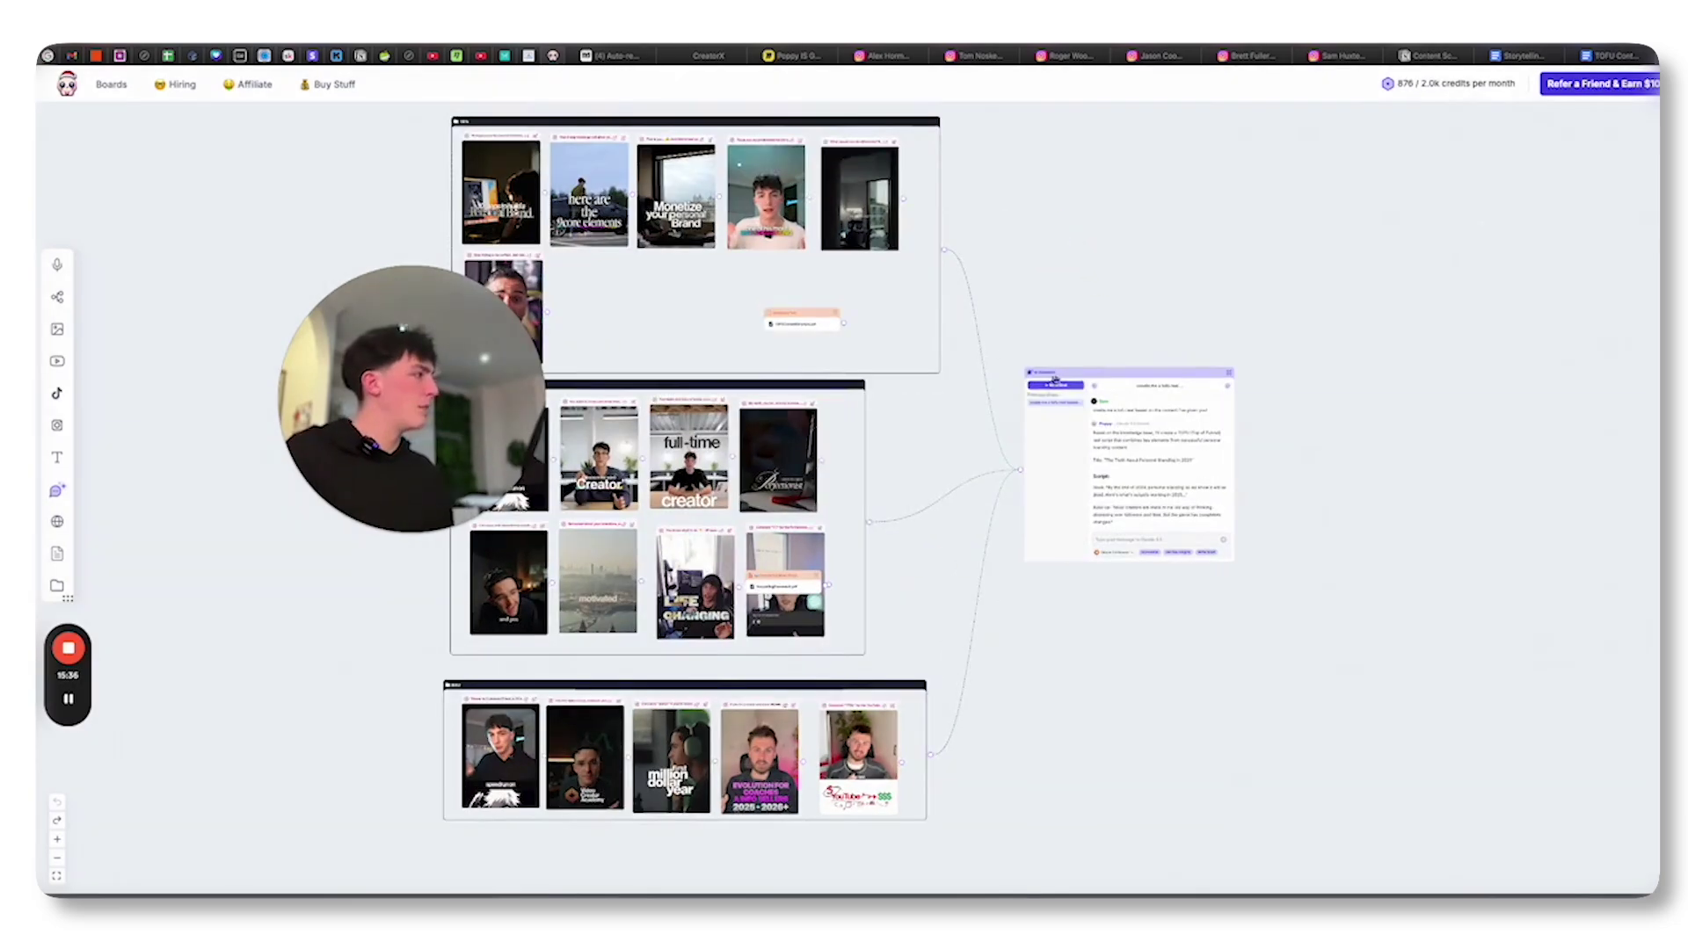
In a new chat, ask Poppy for five reels based on the tofu structure doc
click(1055, 386)
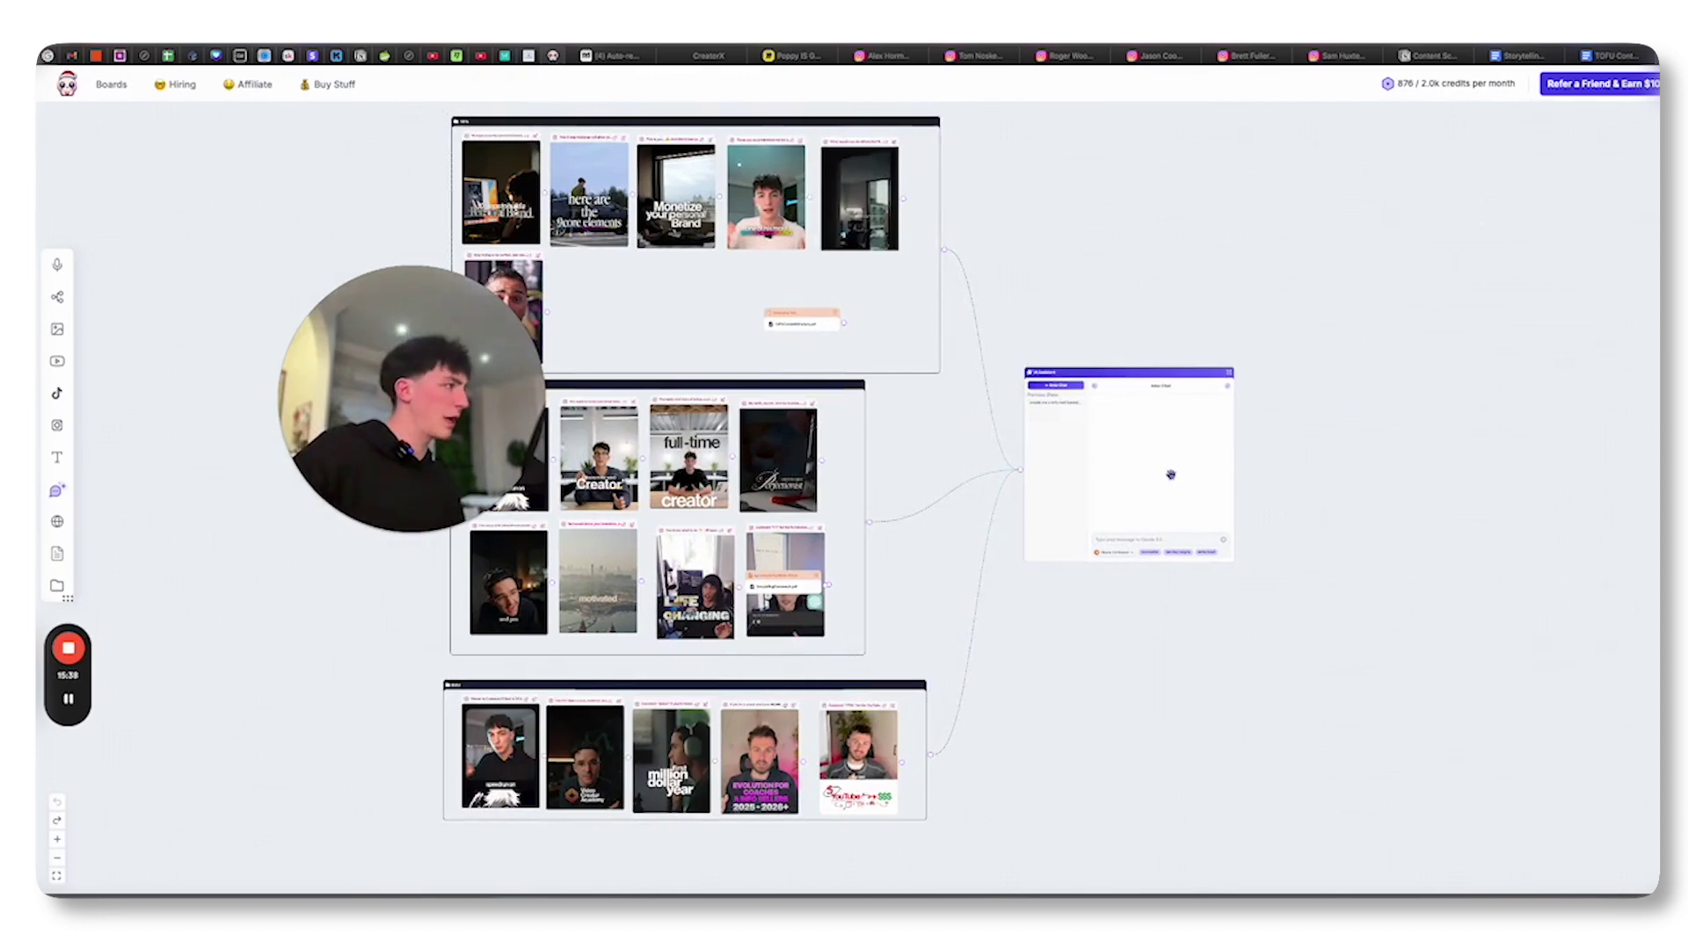
scroll(1171, 475, up, 5)
click(1149, 665)
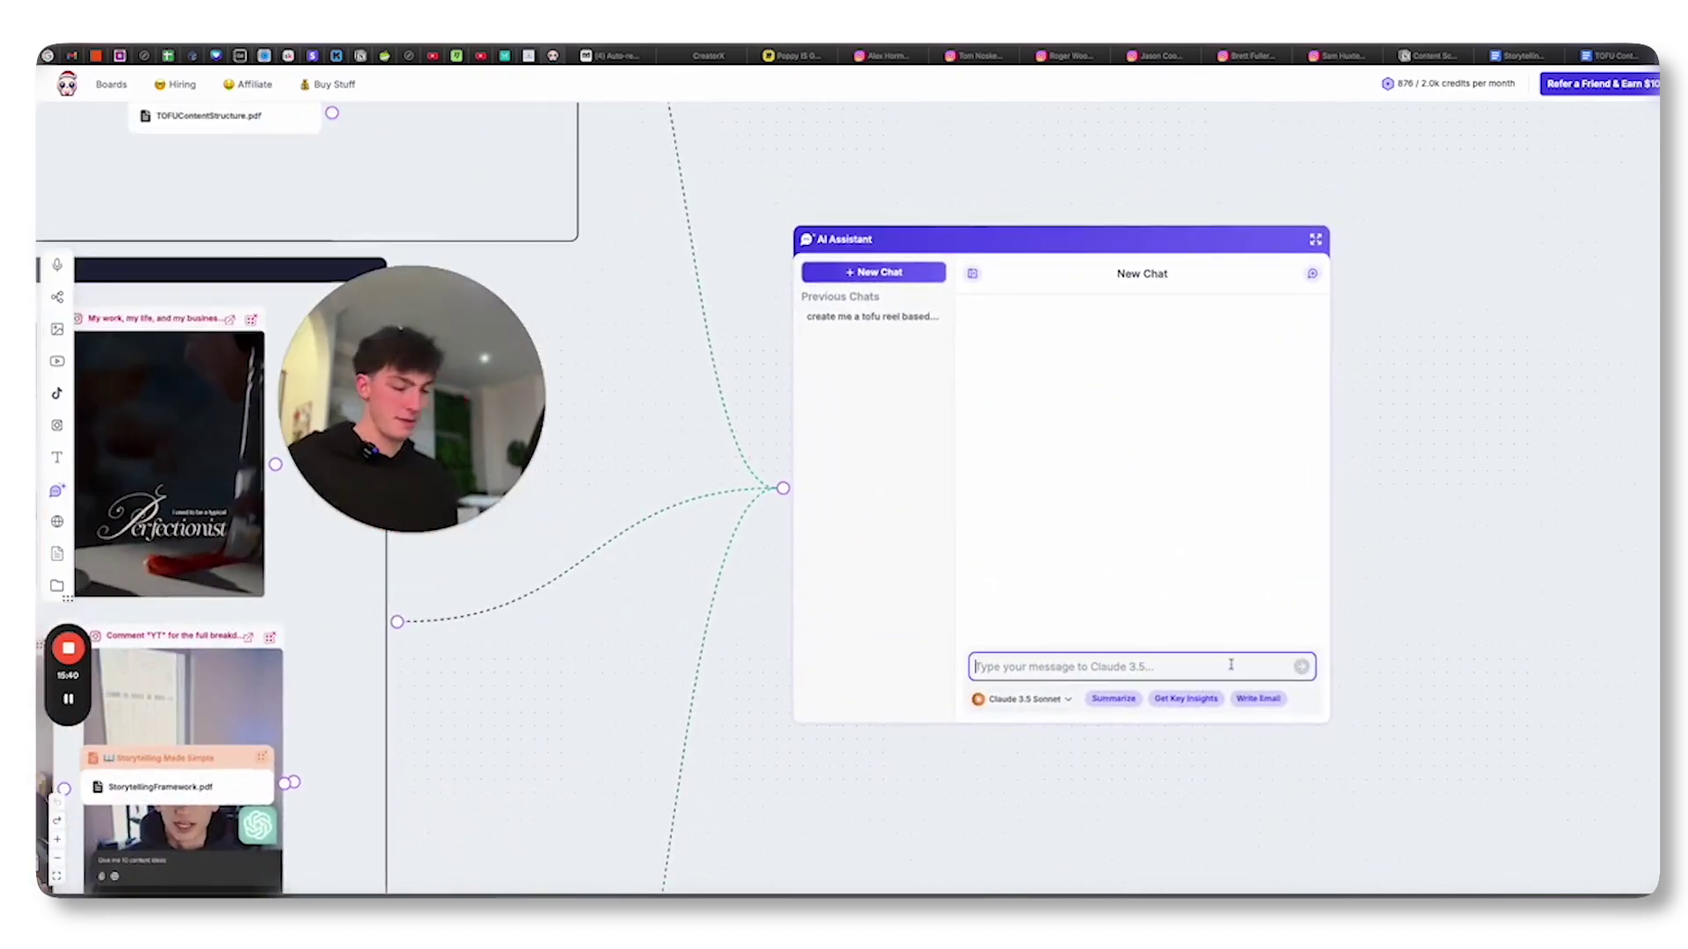
text(using the tofu structure doc and the reels I've given you)
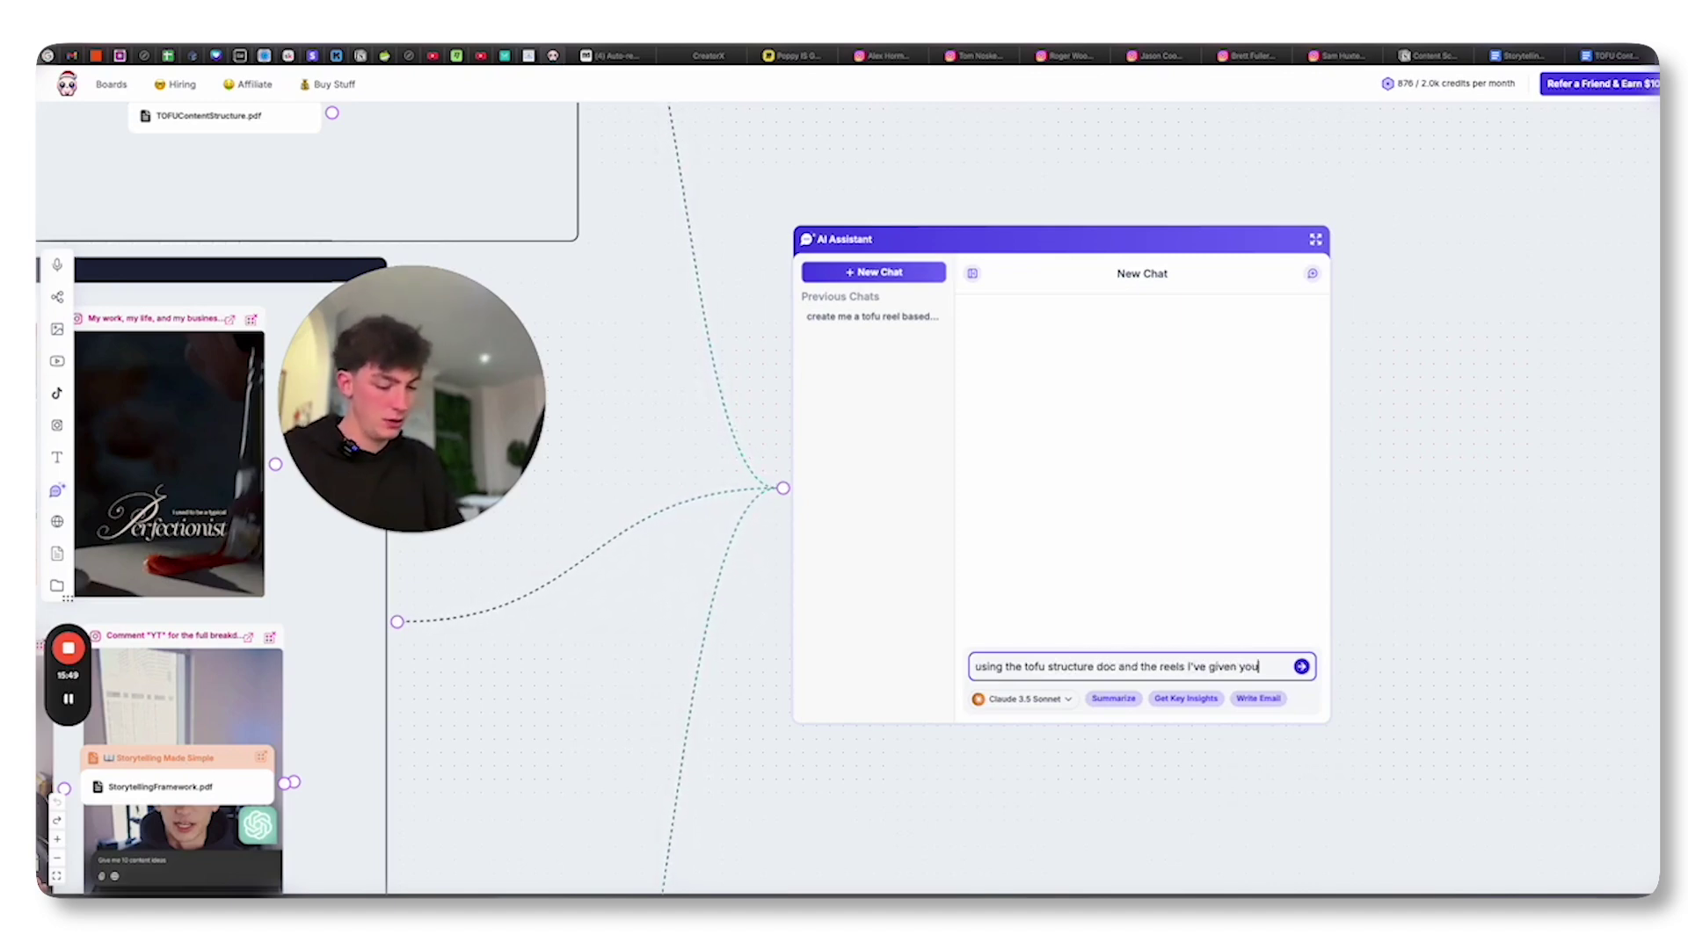
text(, create me 5 reels)
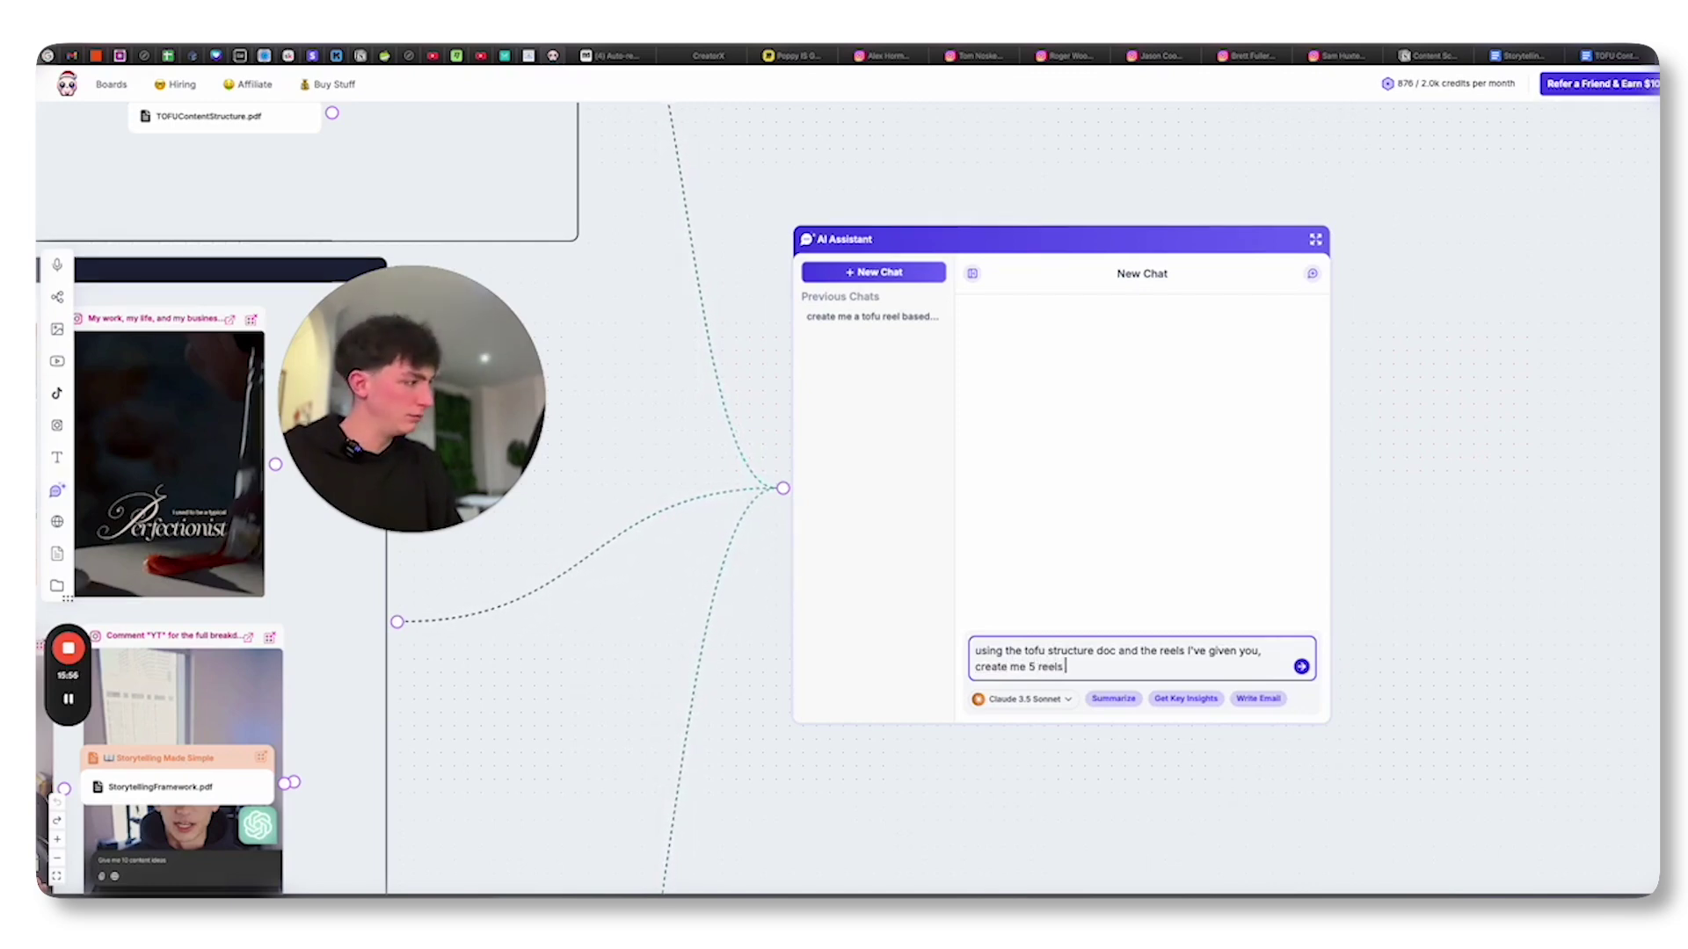
key(Return)
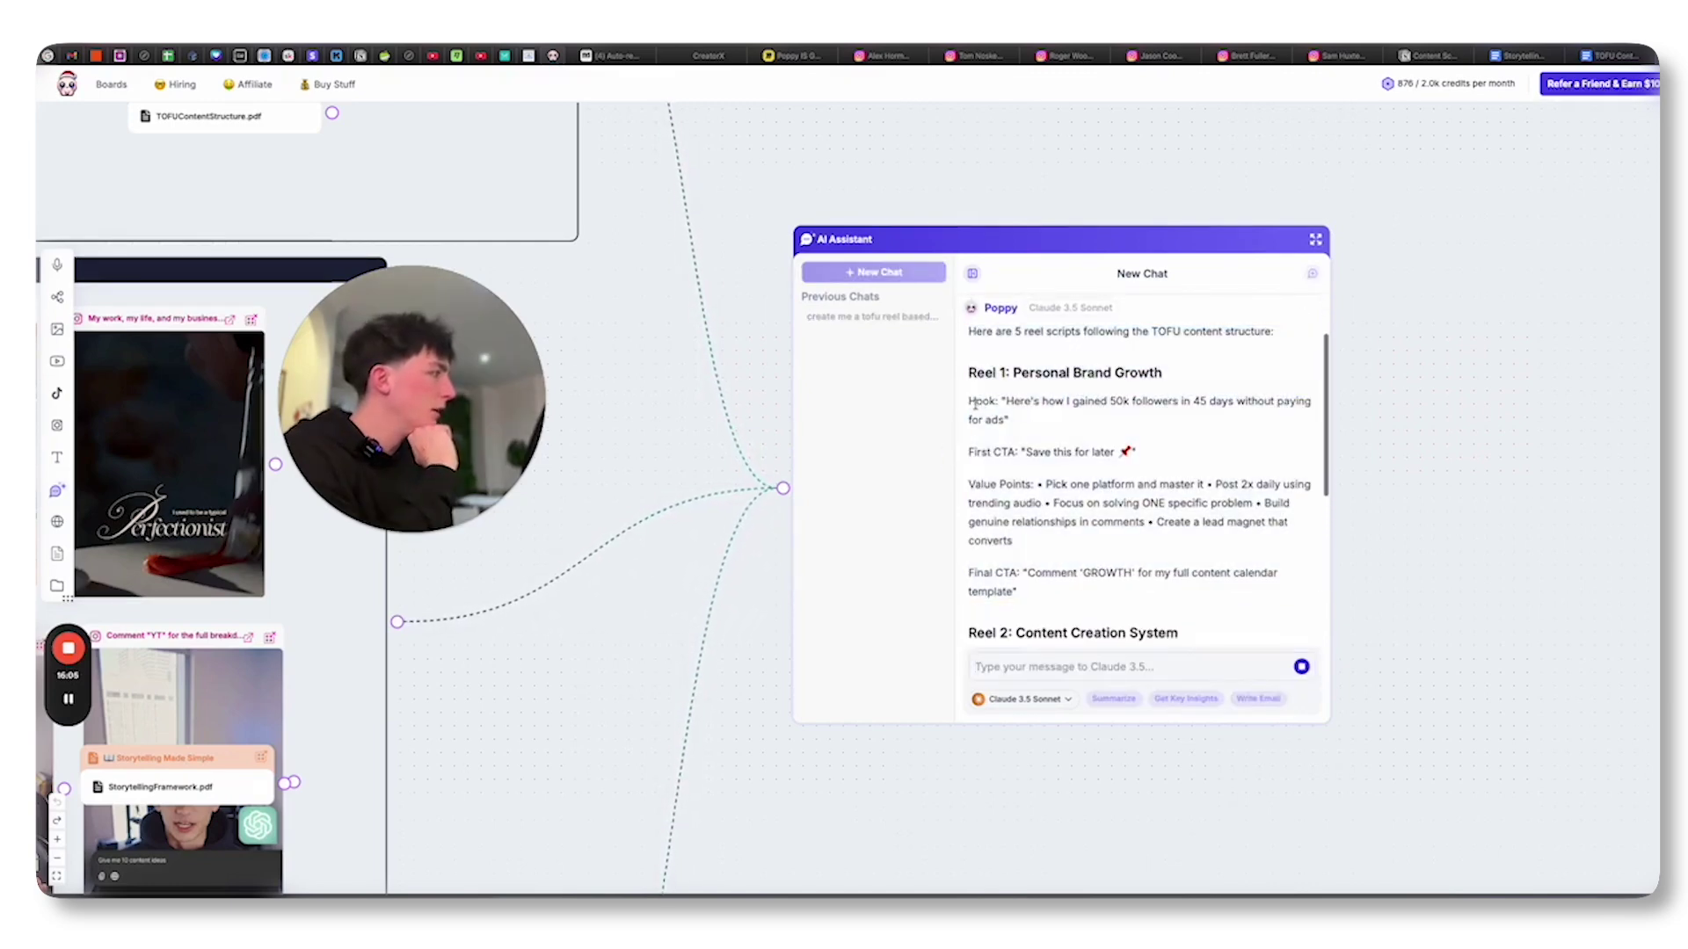
Review the Reel 1 hook line and pan the board toward the reel groups
drag(971, 406, 1245, 424)
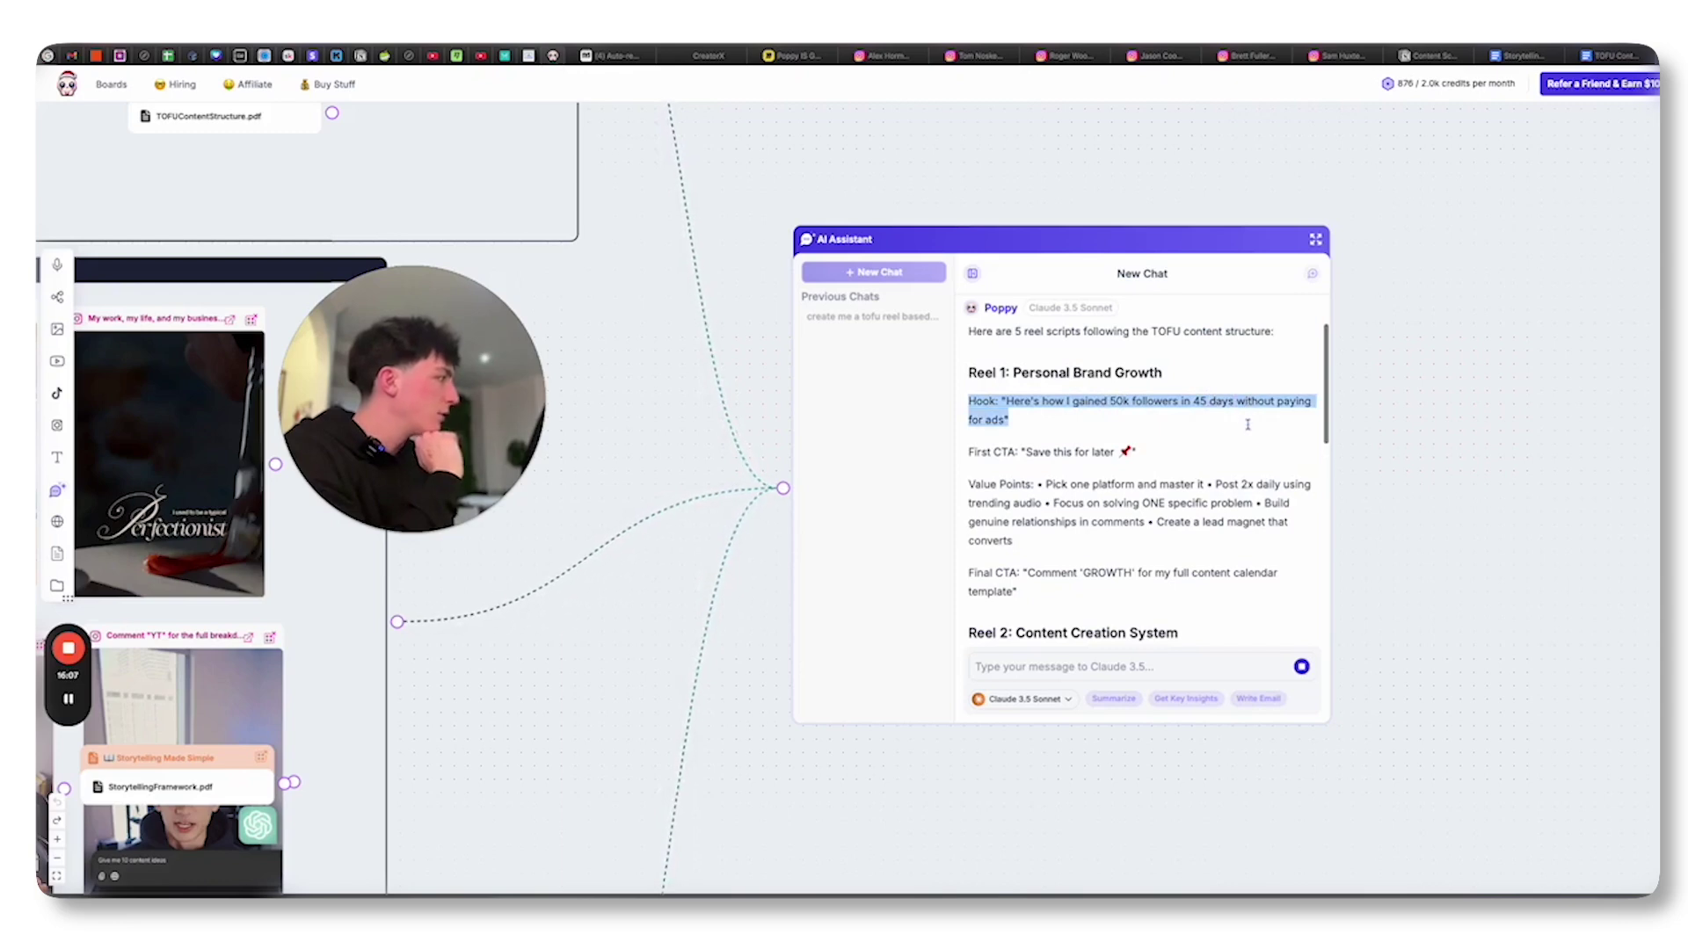
click(1123, 425)
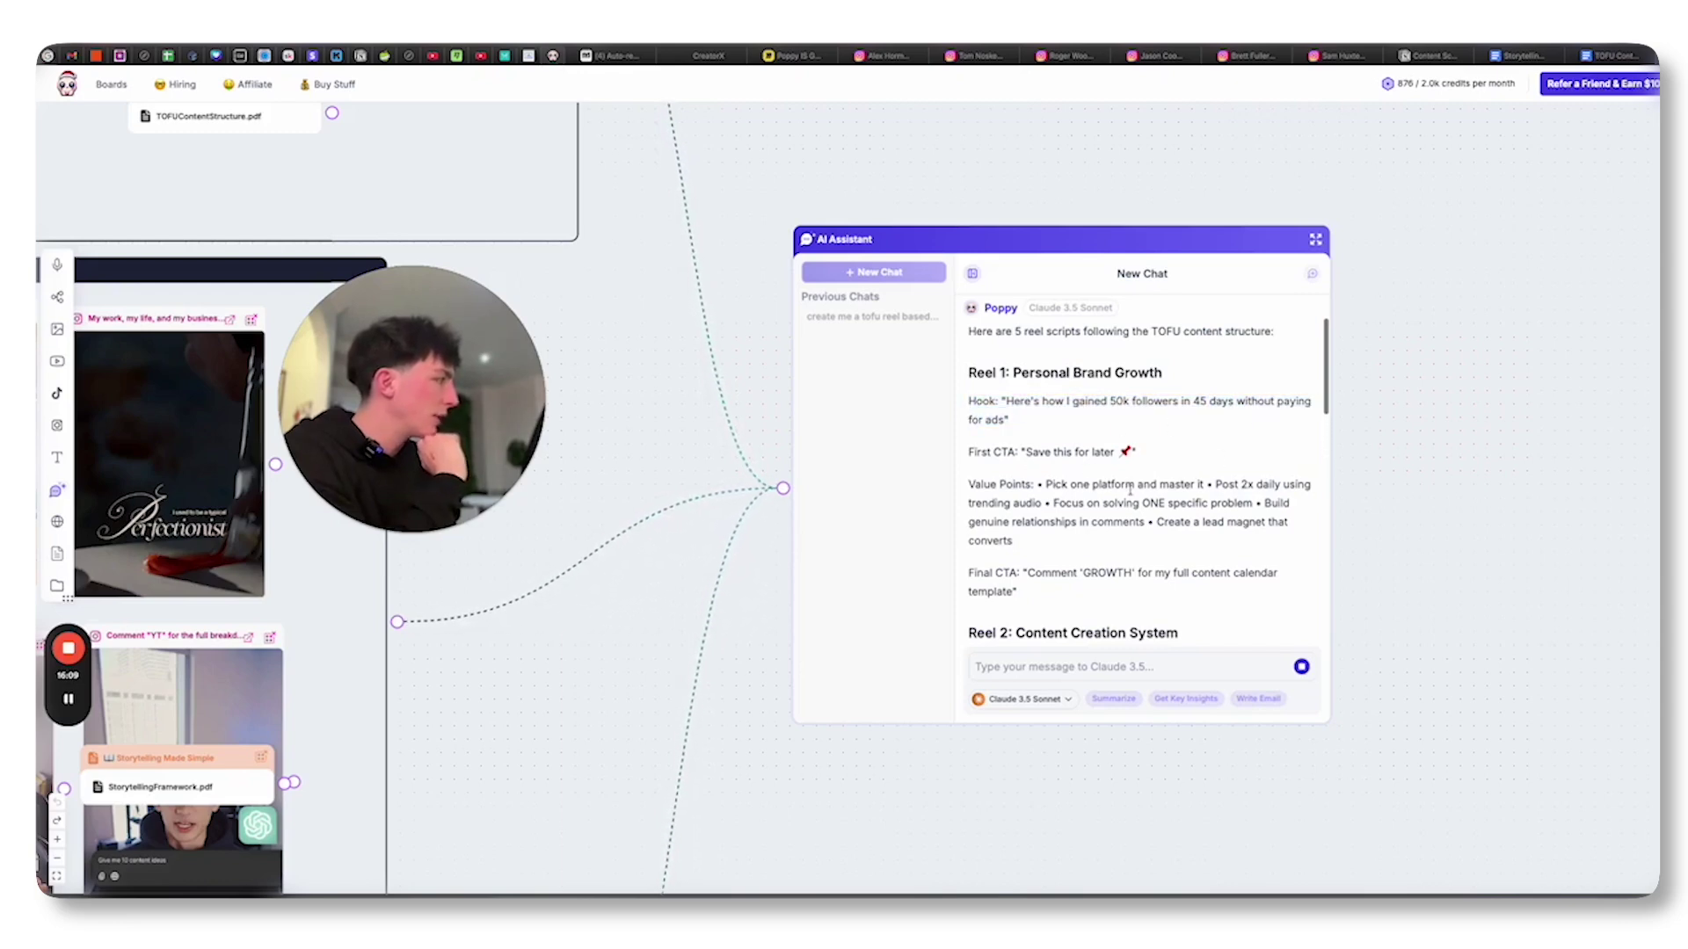
drag(1049, 483, 1305, 530)
scroll(976, 399, down, 2)
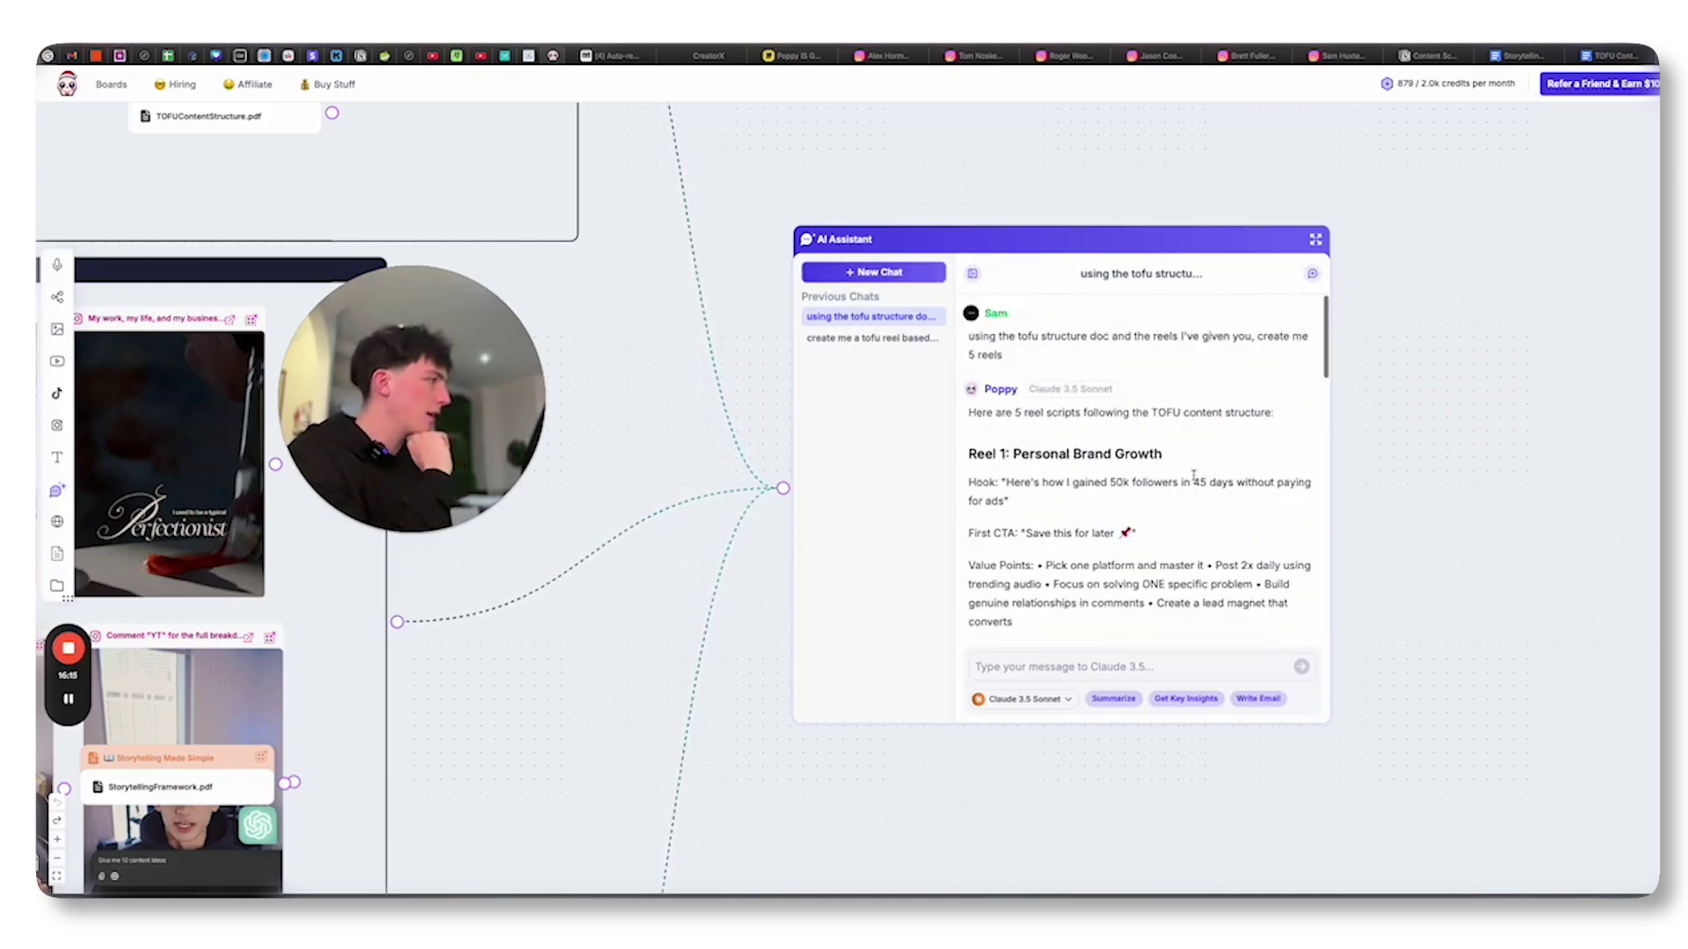
drag(590, 555, 864, 542)
scroll(863, 543, left, 10)
scroll(1352, 369, up, 2)
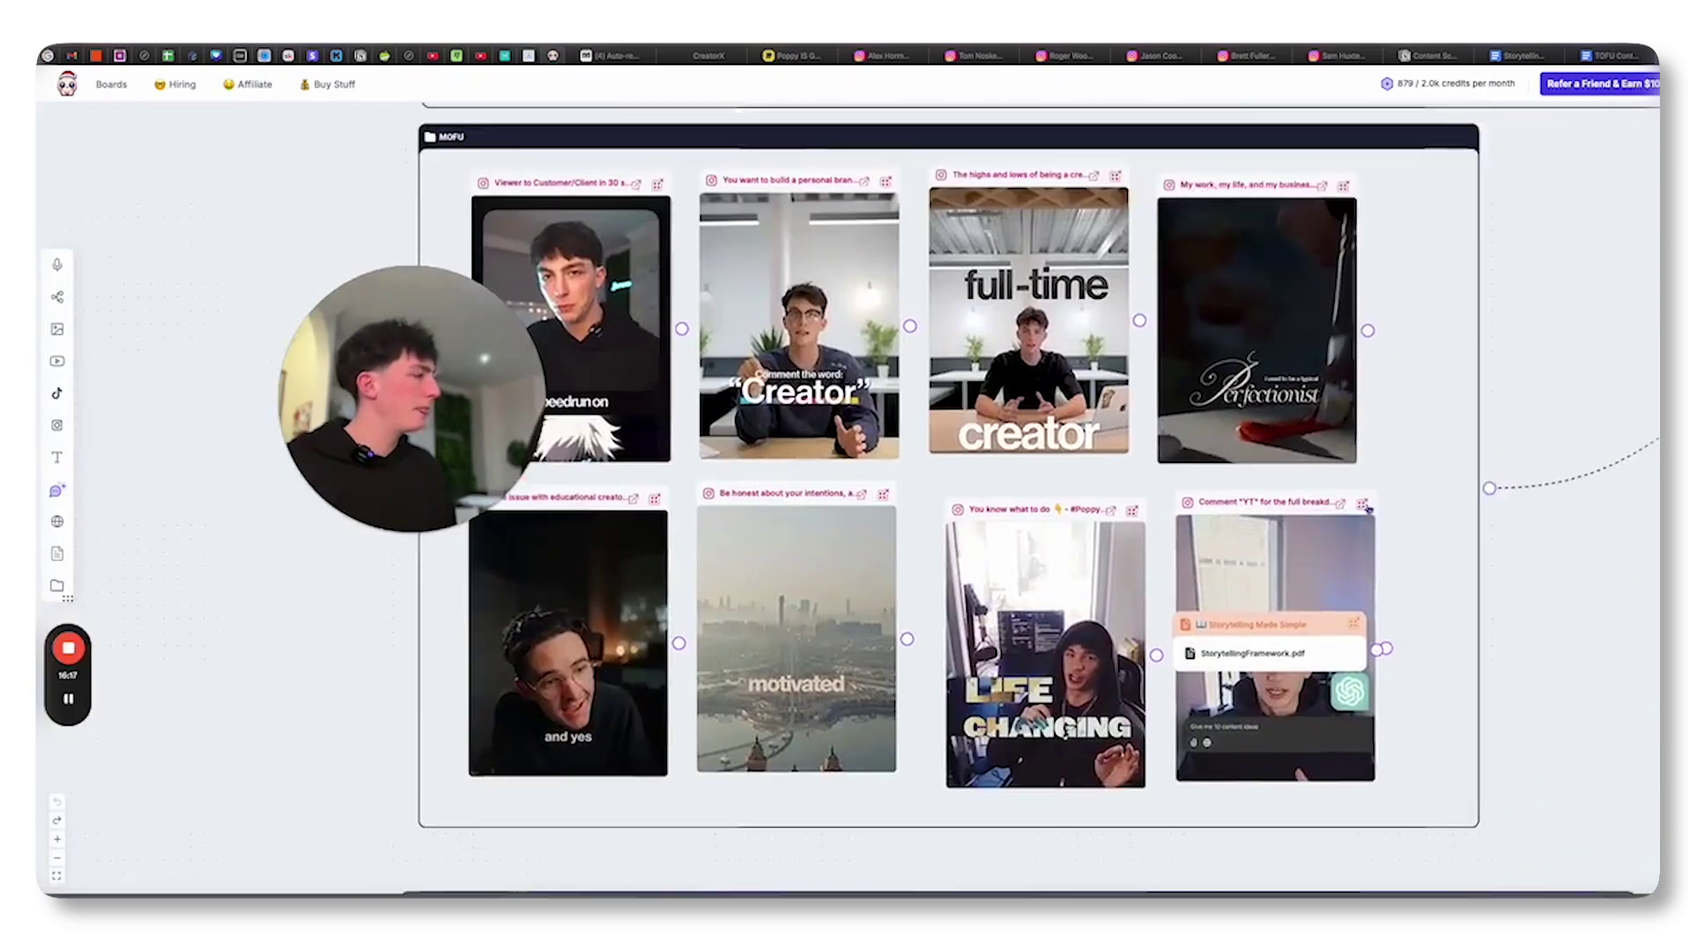
scroll(1371, 446, right, 10)
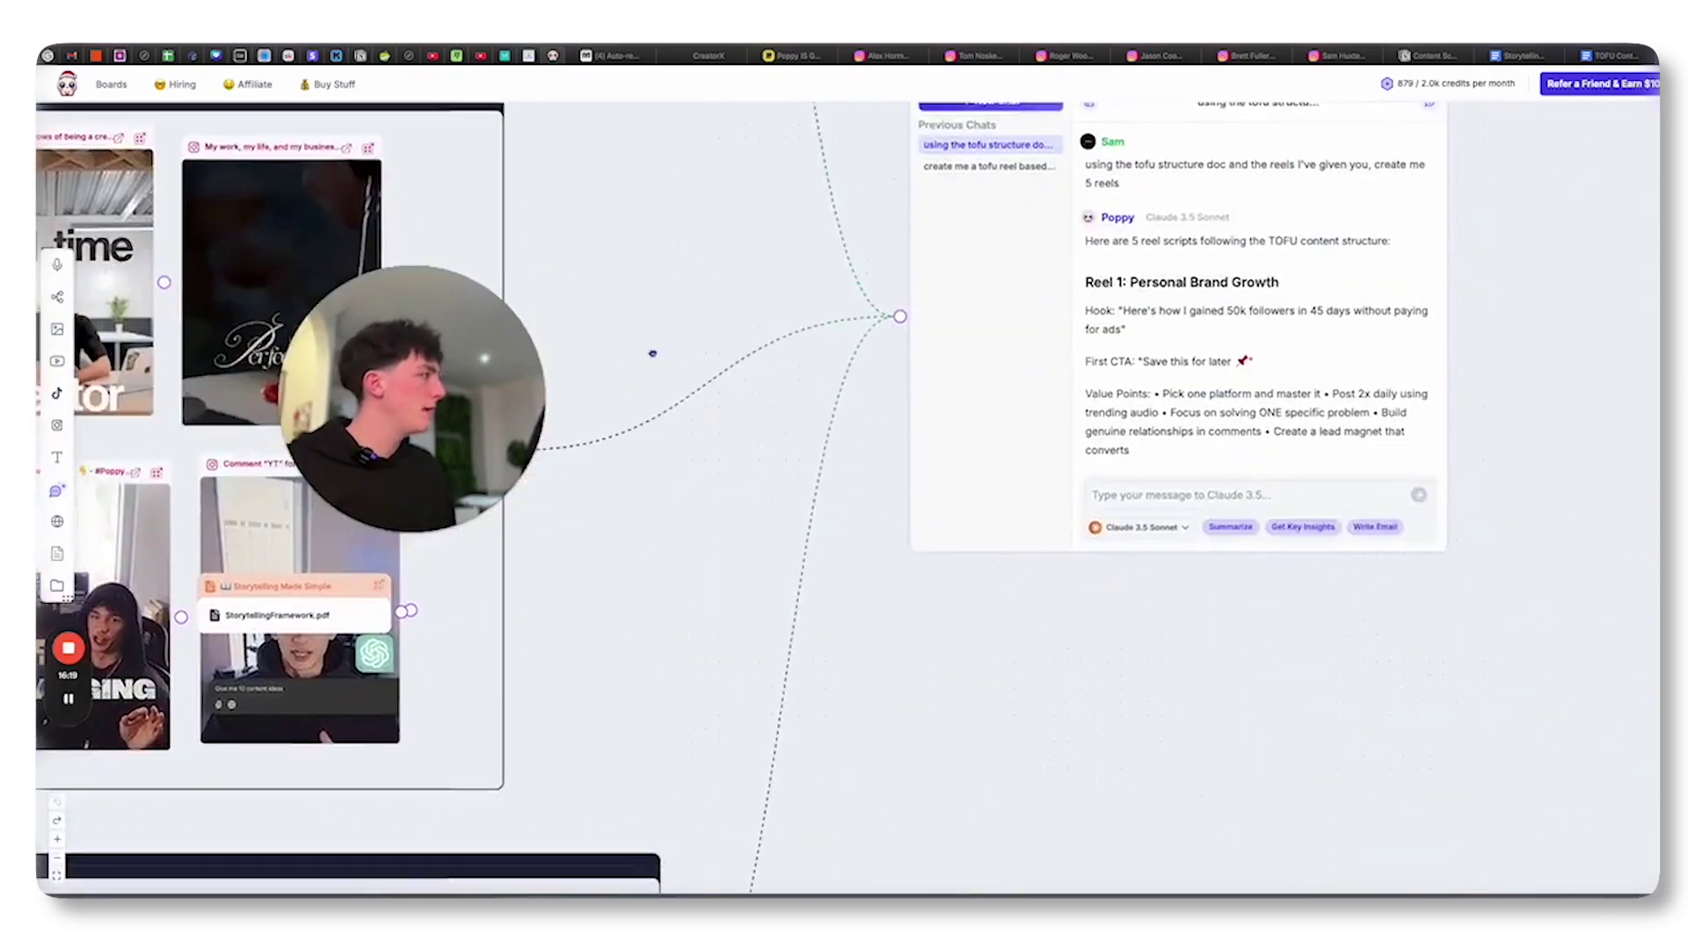
click(1132, 496)
text(cre)
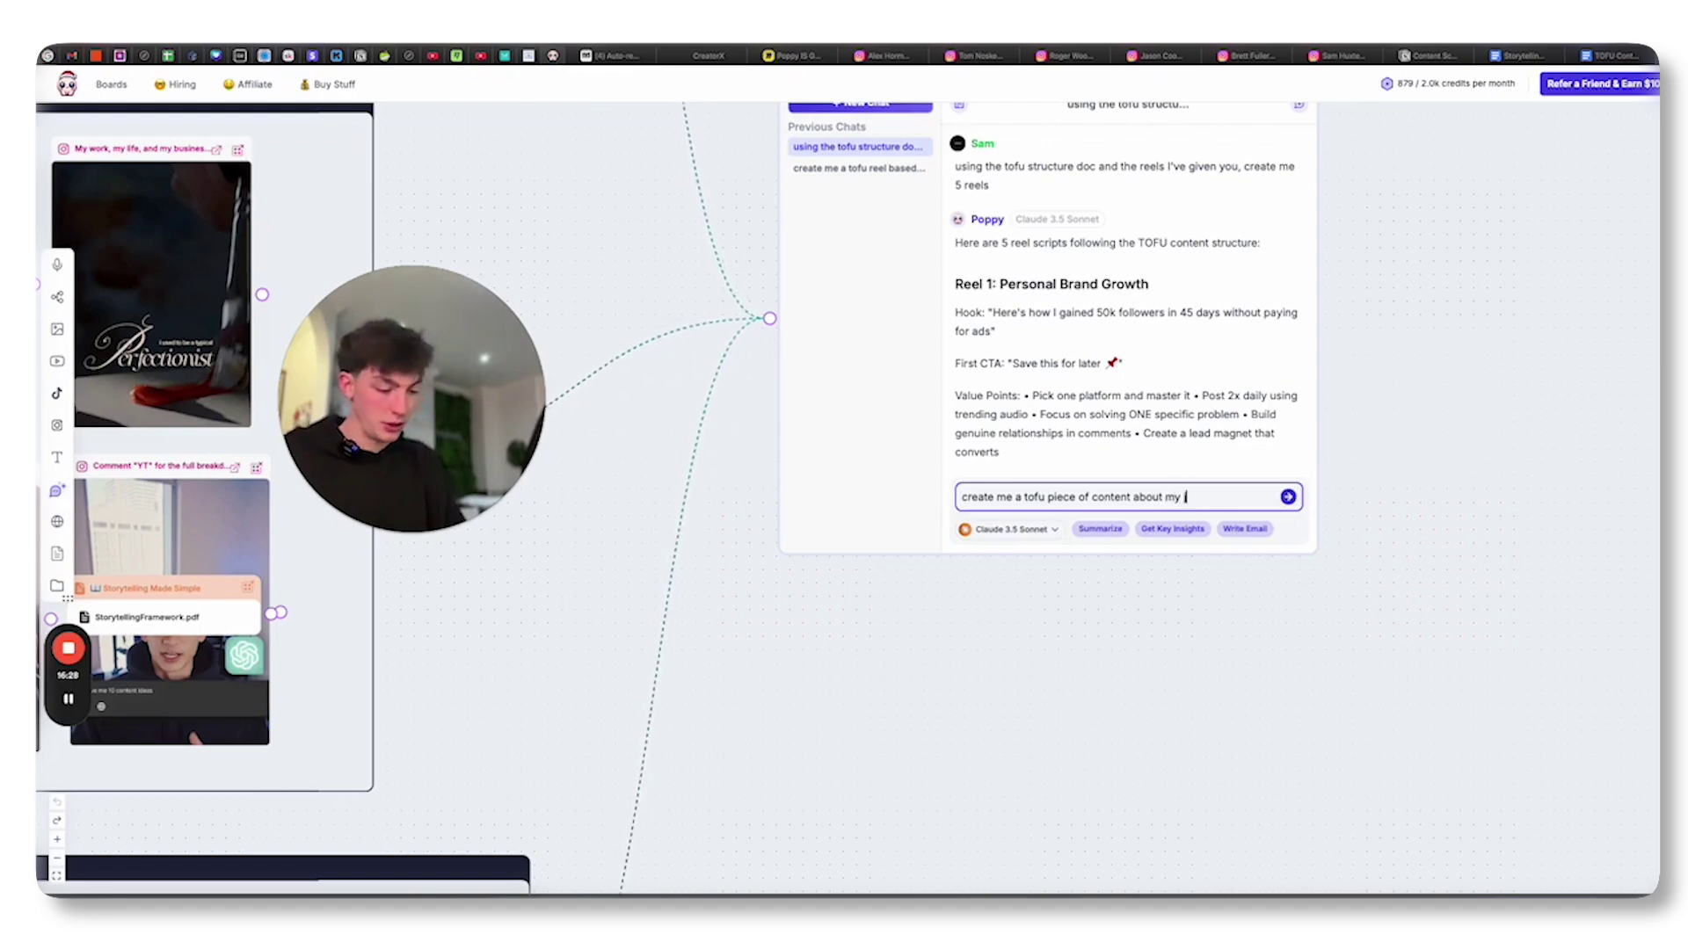
text(ator, starting as an agency owner and then moving in)
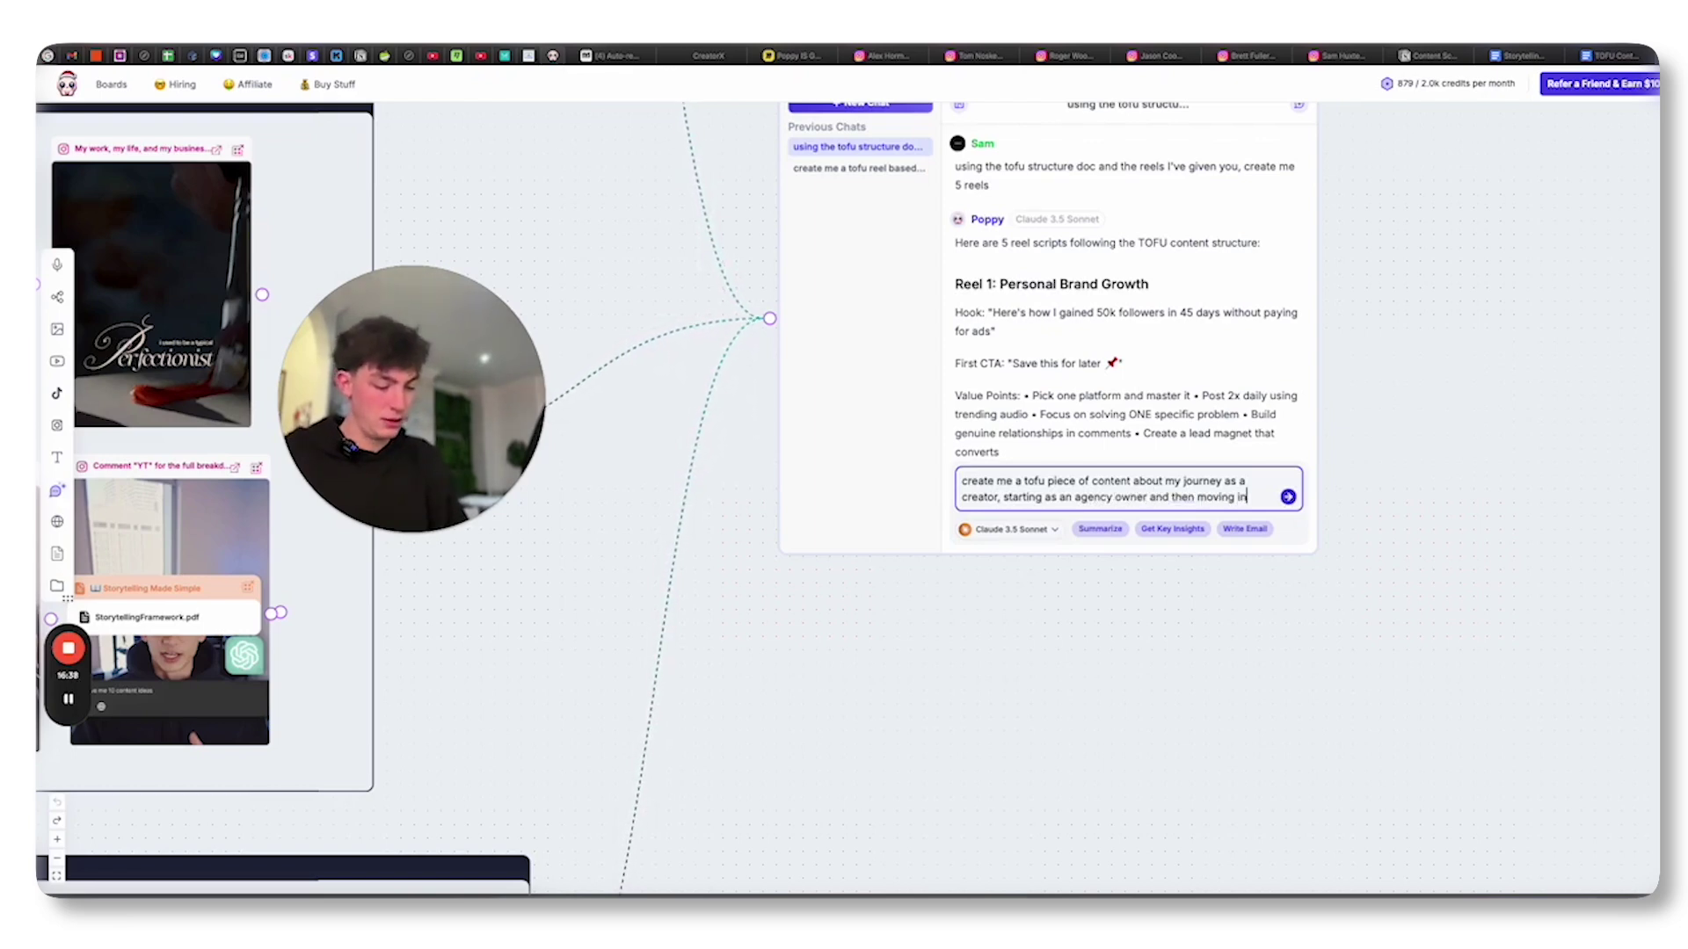
text(fo products and personal branding, use the storytell)
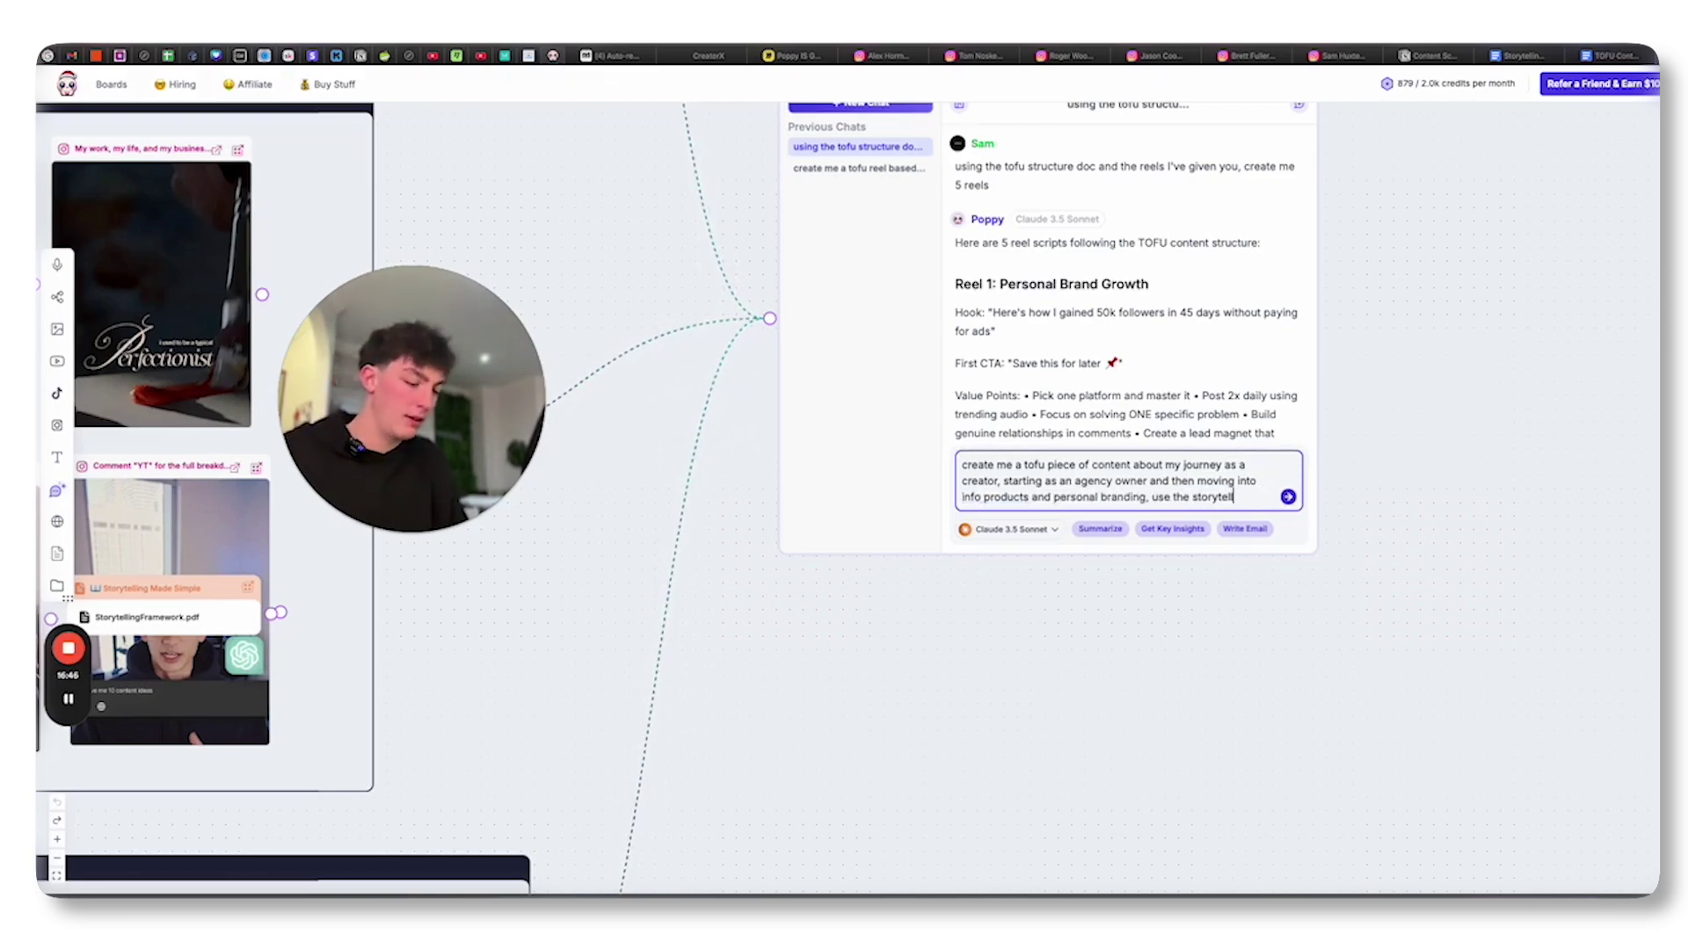
text( fram)
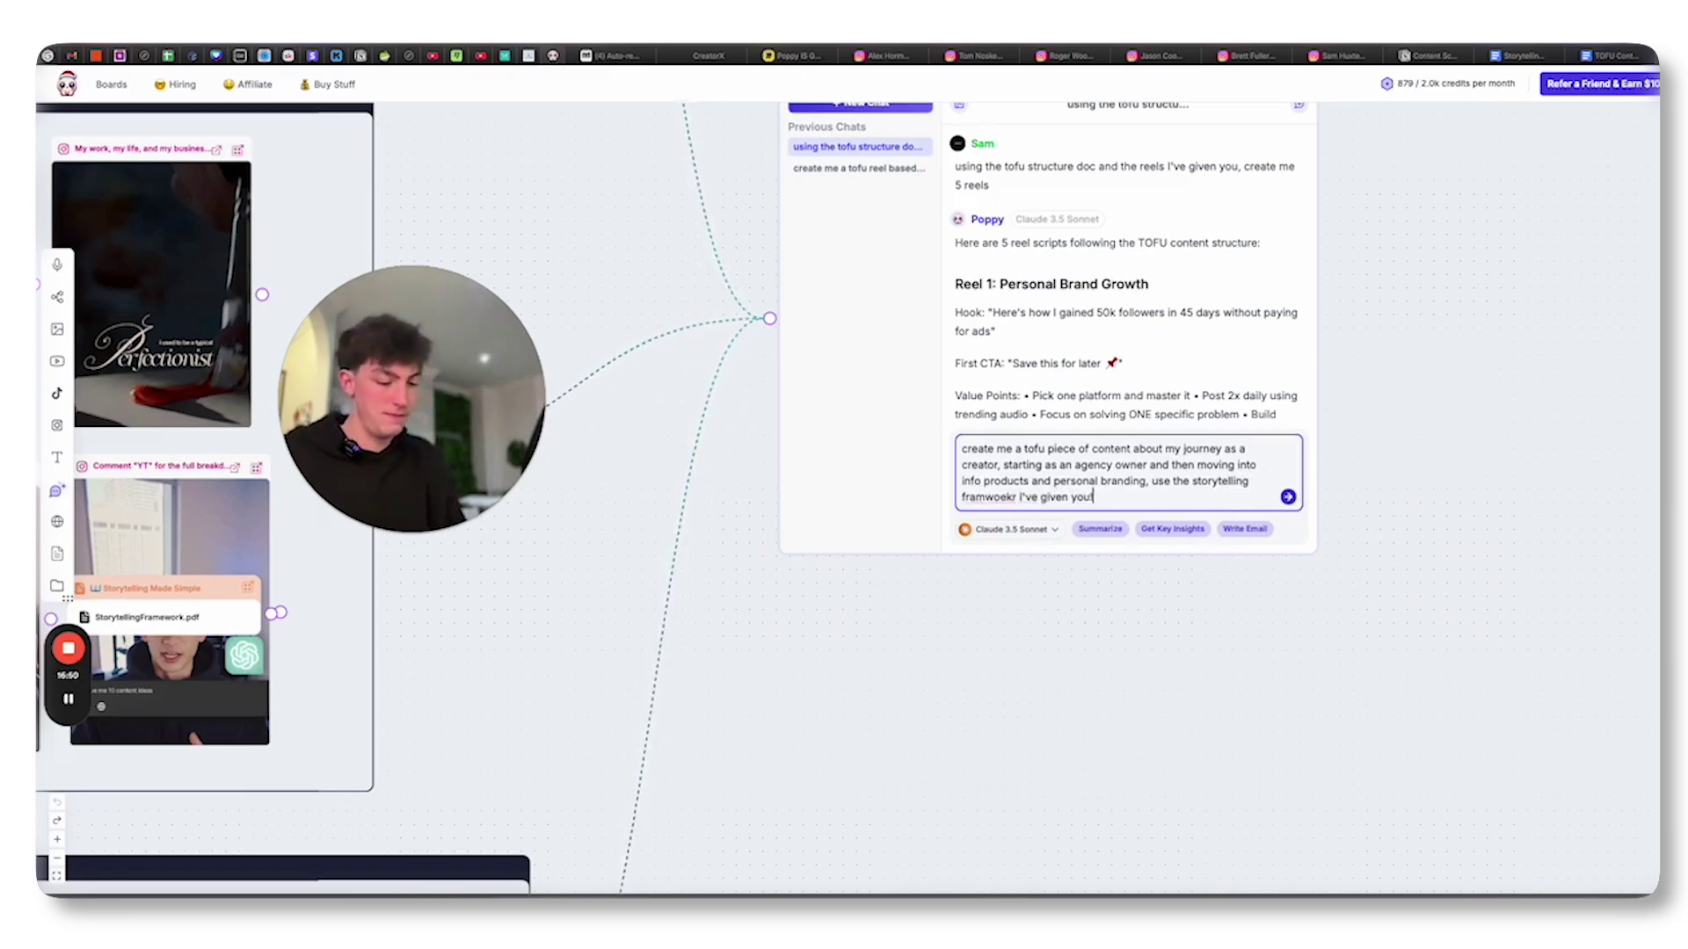
Send the storytelling-framework TOFU prompt about the agency-to-creator journey
key(Return)
scroll(870, 542, down, 2)
scroll(878, 558, down, 2)
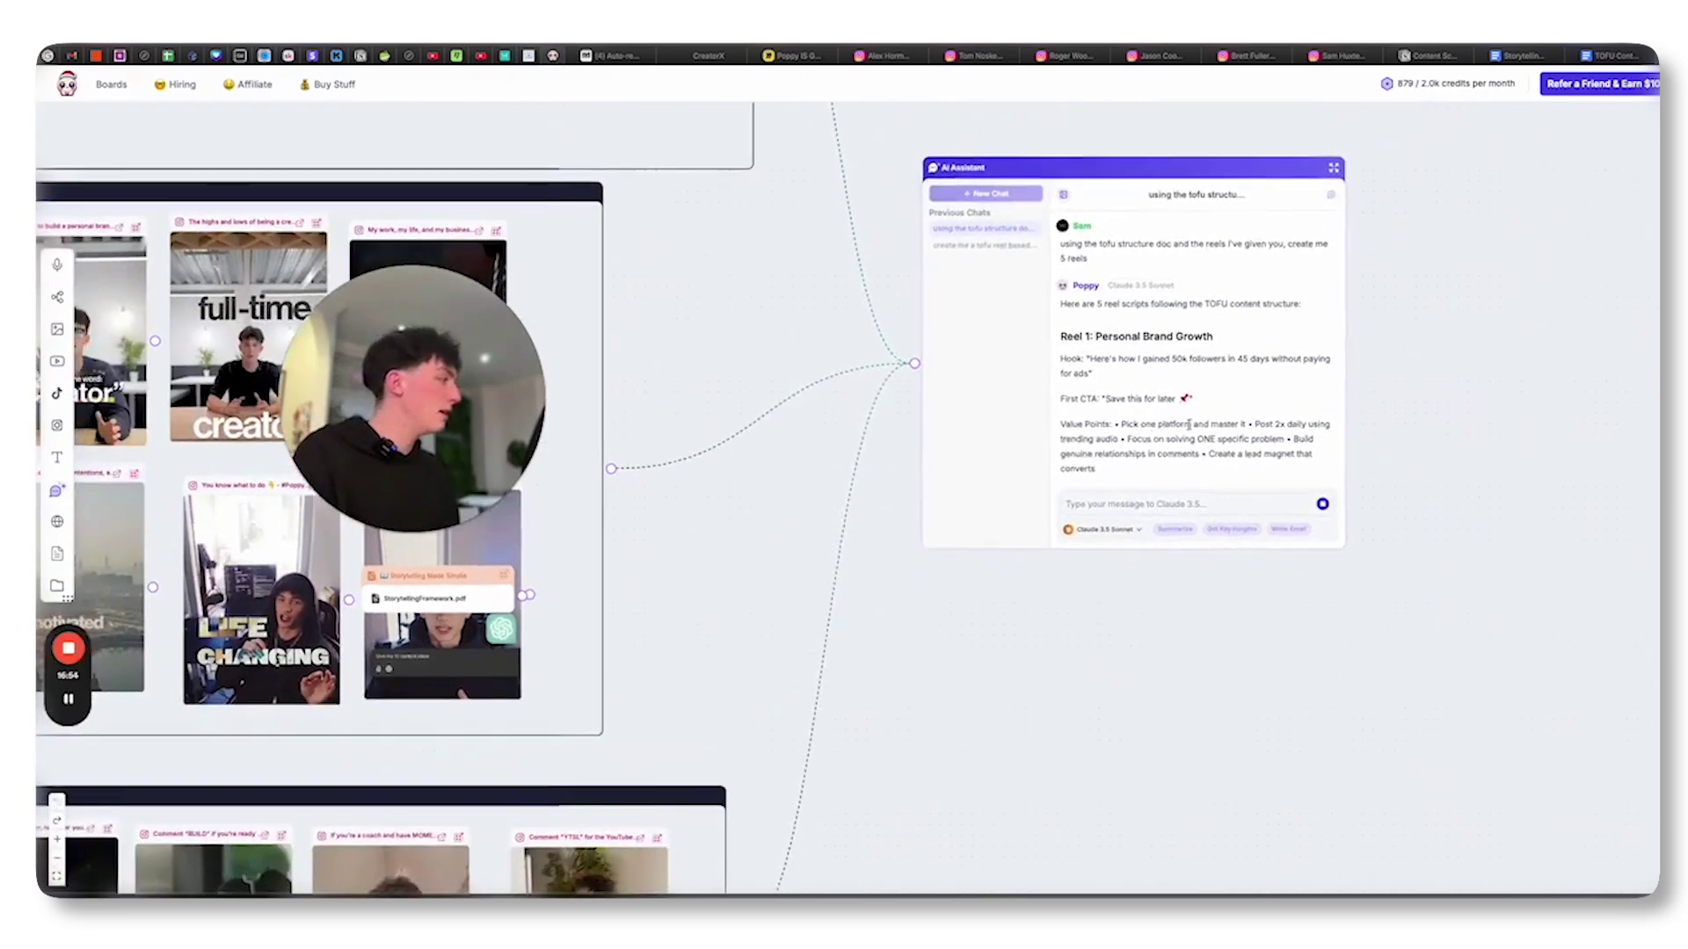
scroll(1190, 424, down, 3)
scroll(1173, 433, down, 3)
scroll(1130, 450, down, 3)
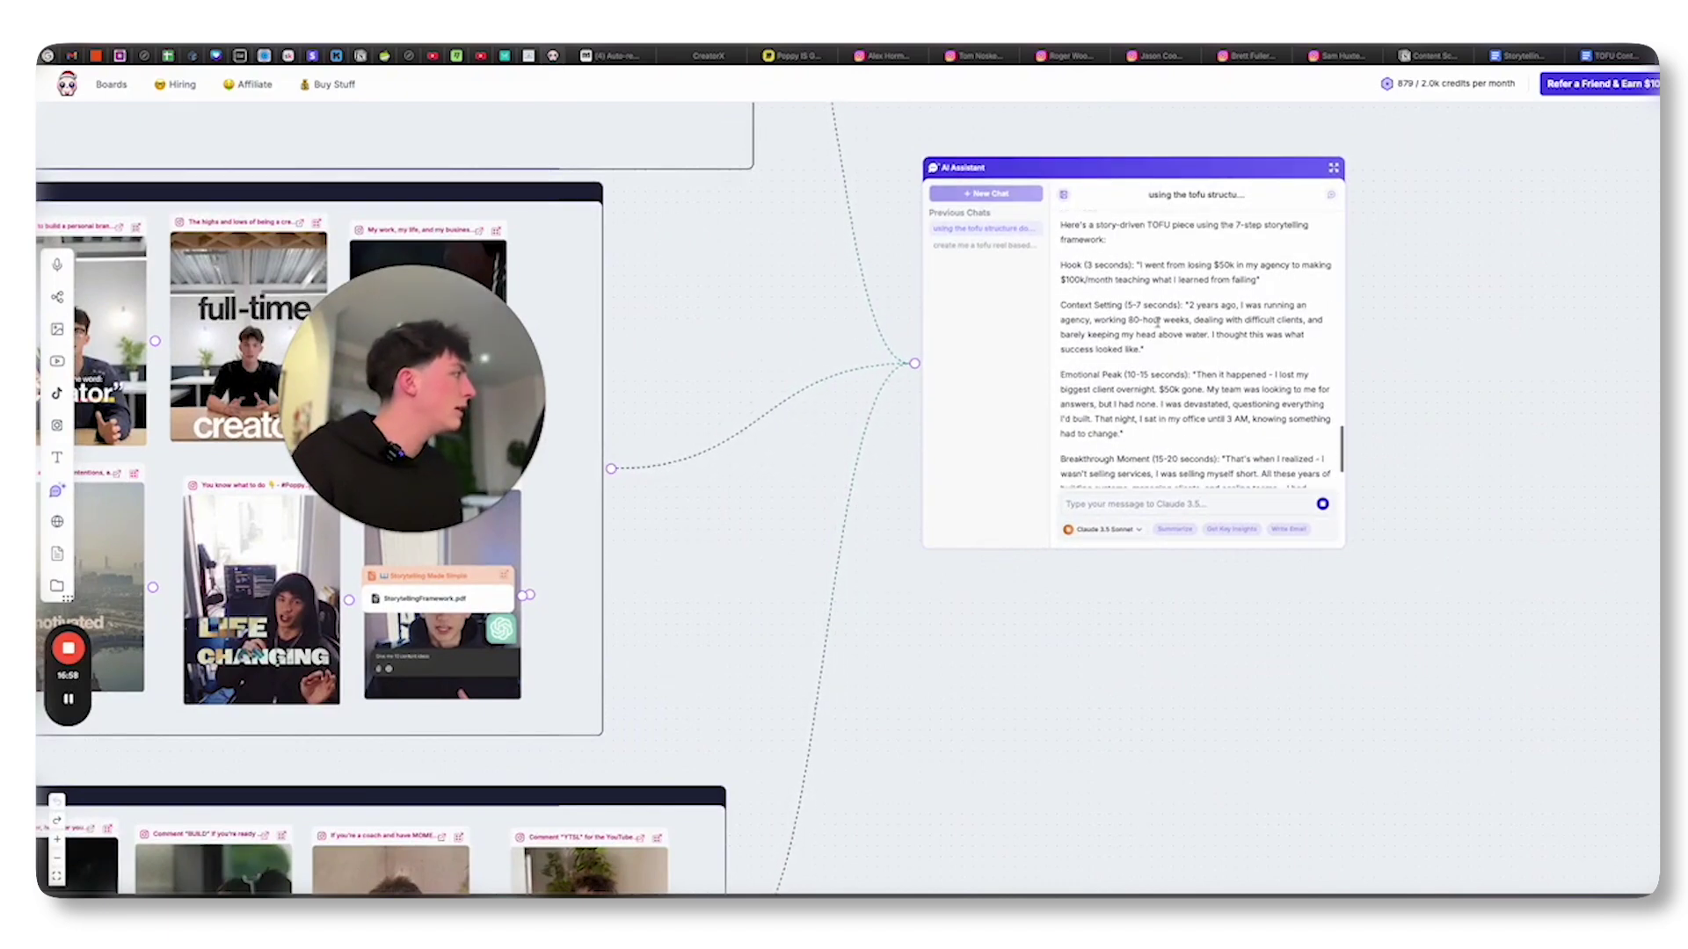
scroll(1158, 320, up, 2)
Read through the storytelling script, highlighting its opening and Breakthrough Moment paragraphs
triple_click(1060, 317)
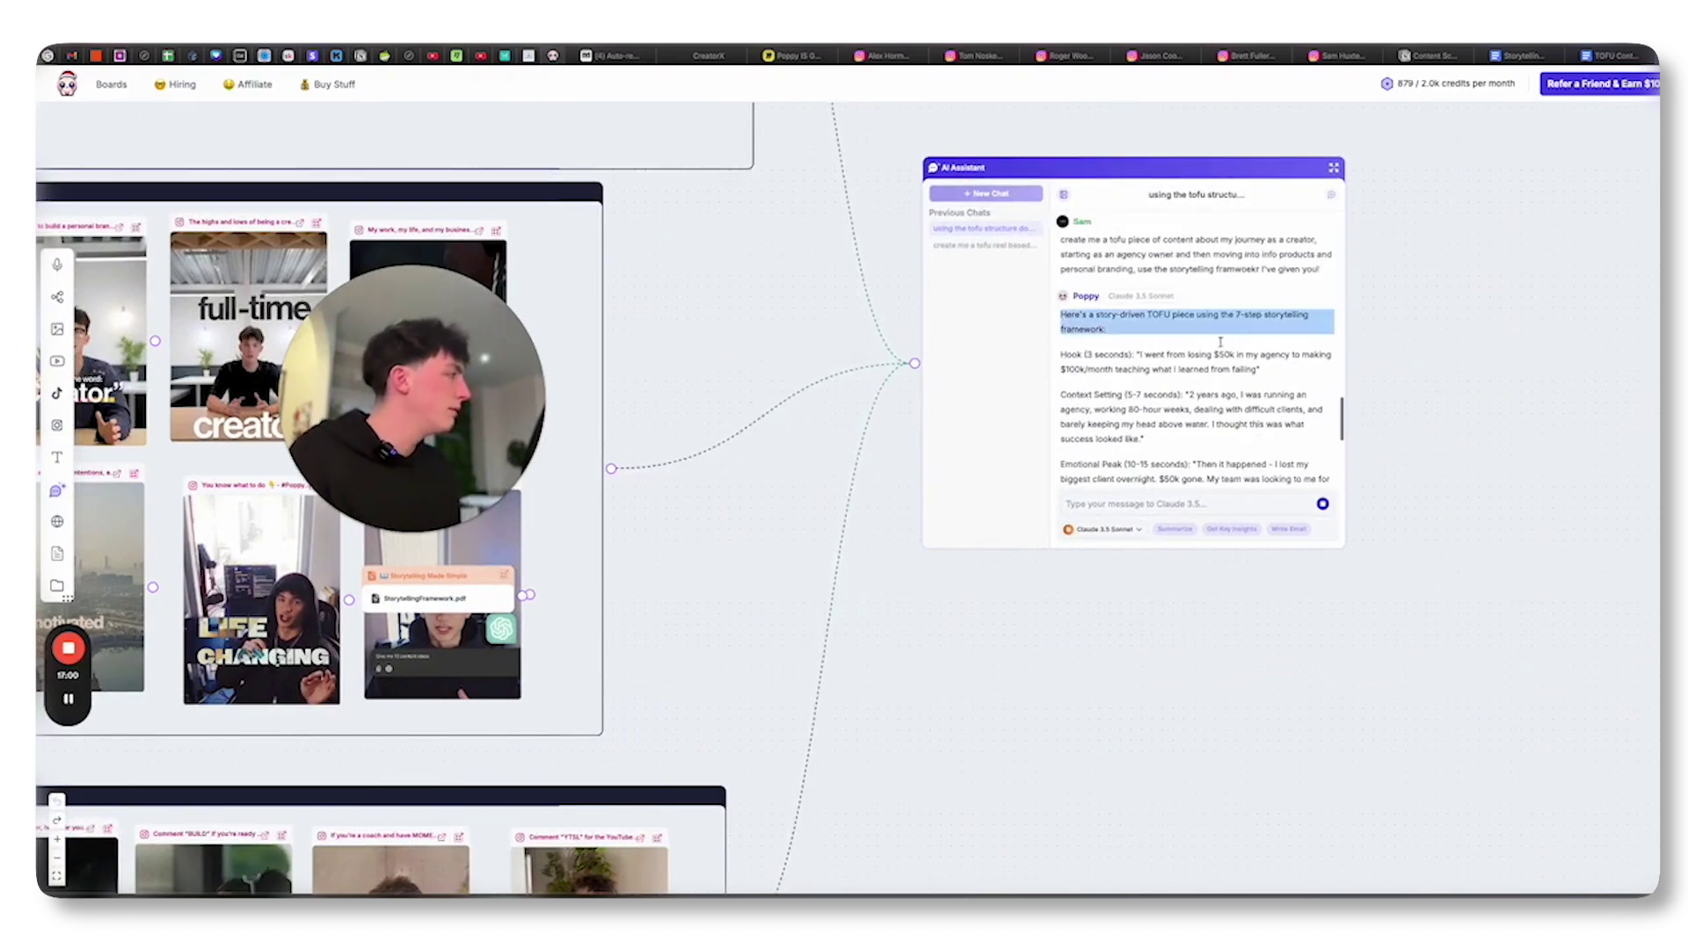
triple_click(1060, 359)
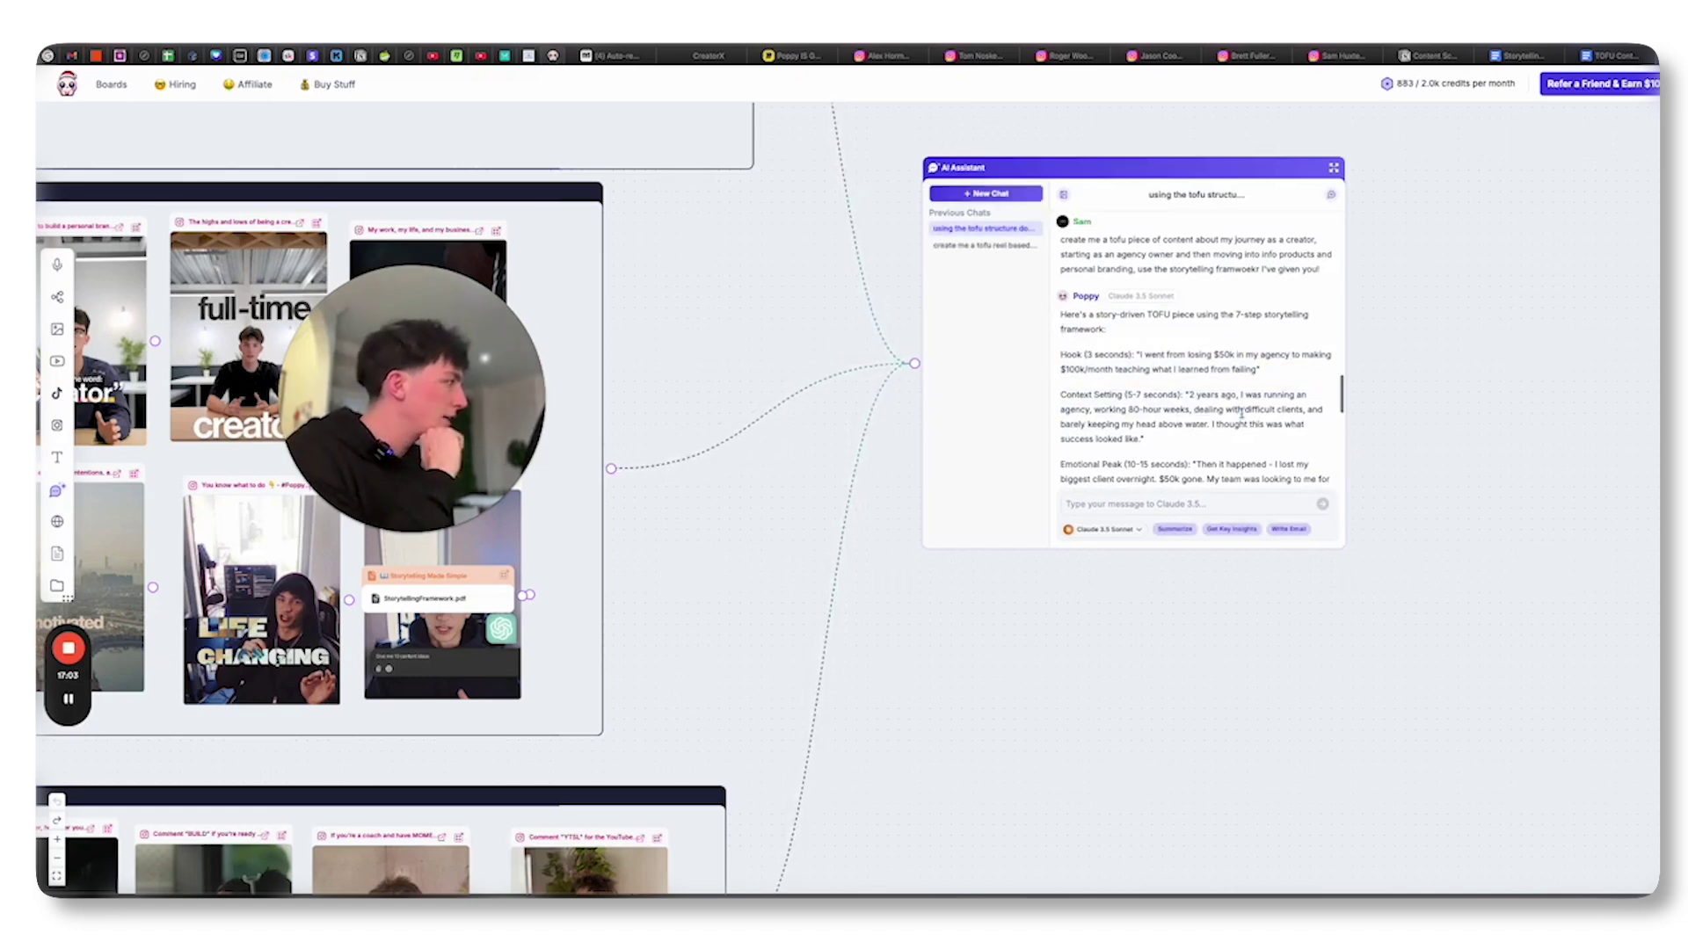
scroll(1198, 445, down, 1)
scroll(1139, 408, down, 2)
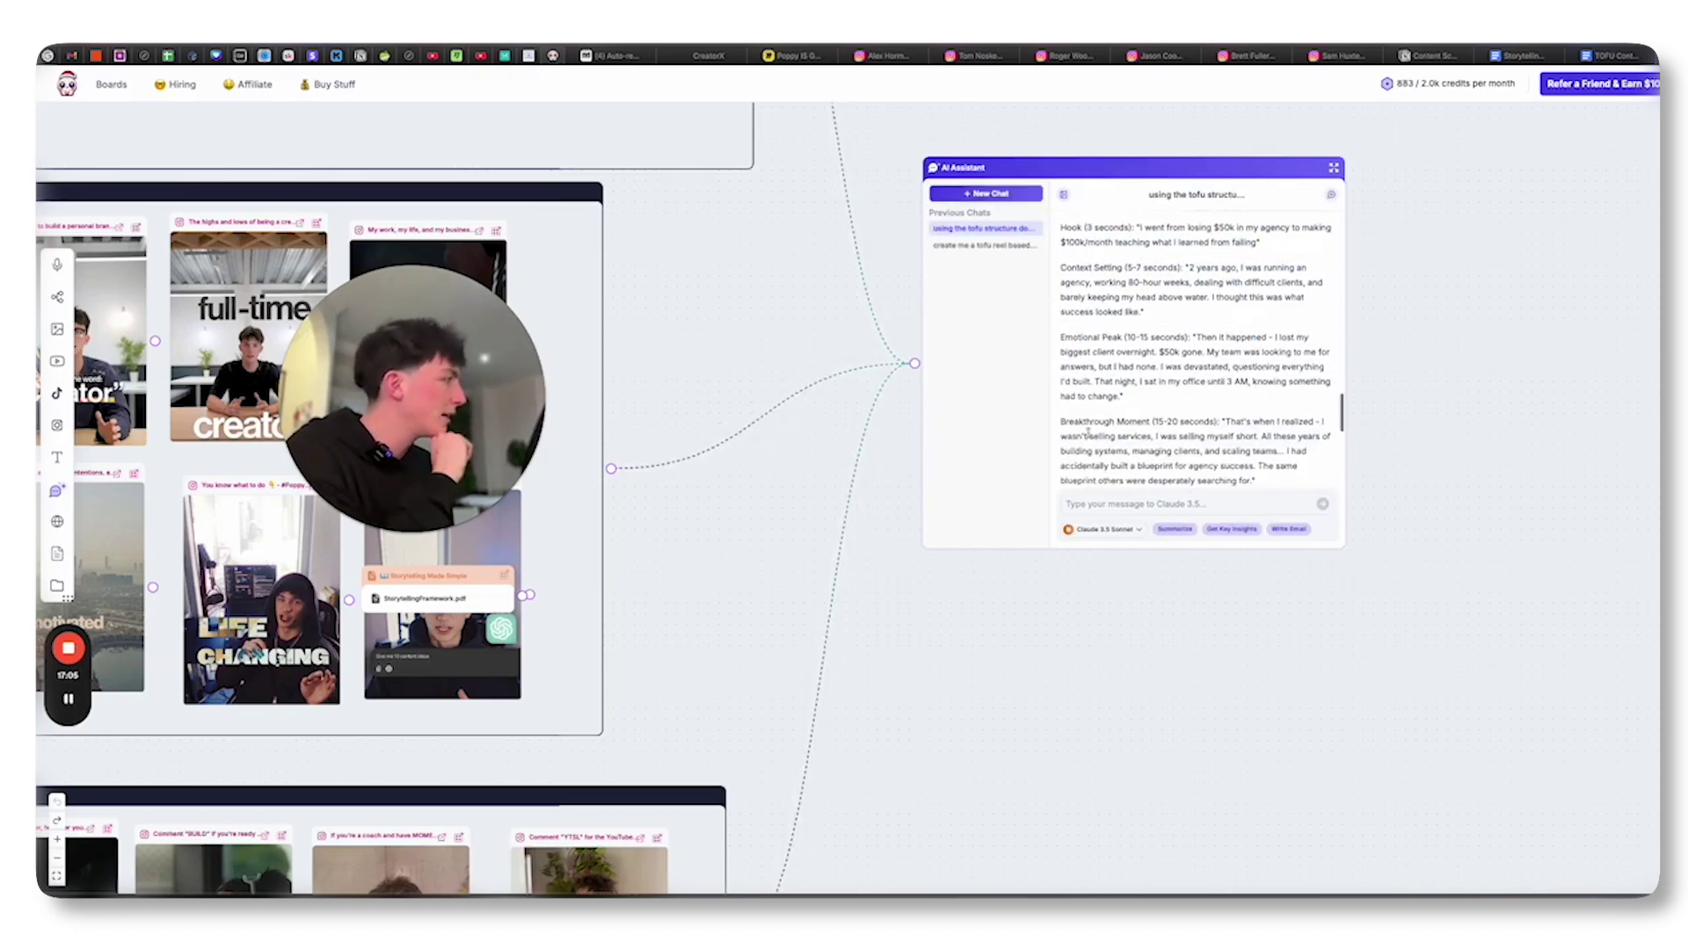
triple_click(1266, 433)
click(1227, 396)
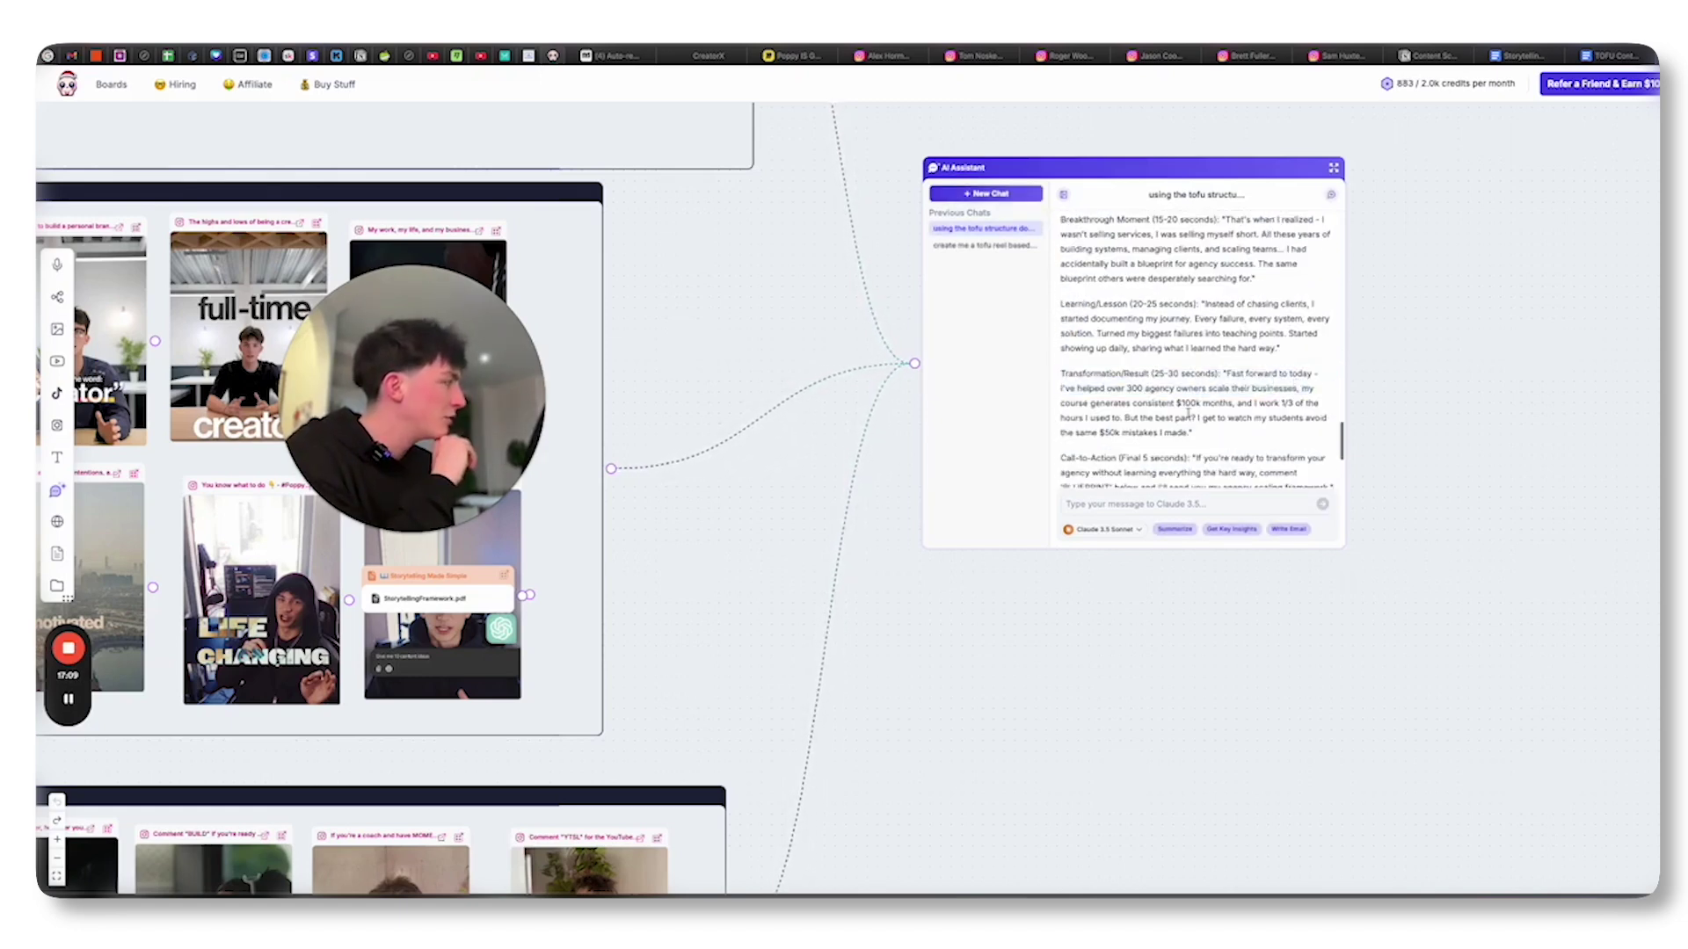
scroll(1226, 395, down, 1)
drag(1064, 380, 1198, 380)
click(1225, 381)
scroll(1161, 356, down, 3)
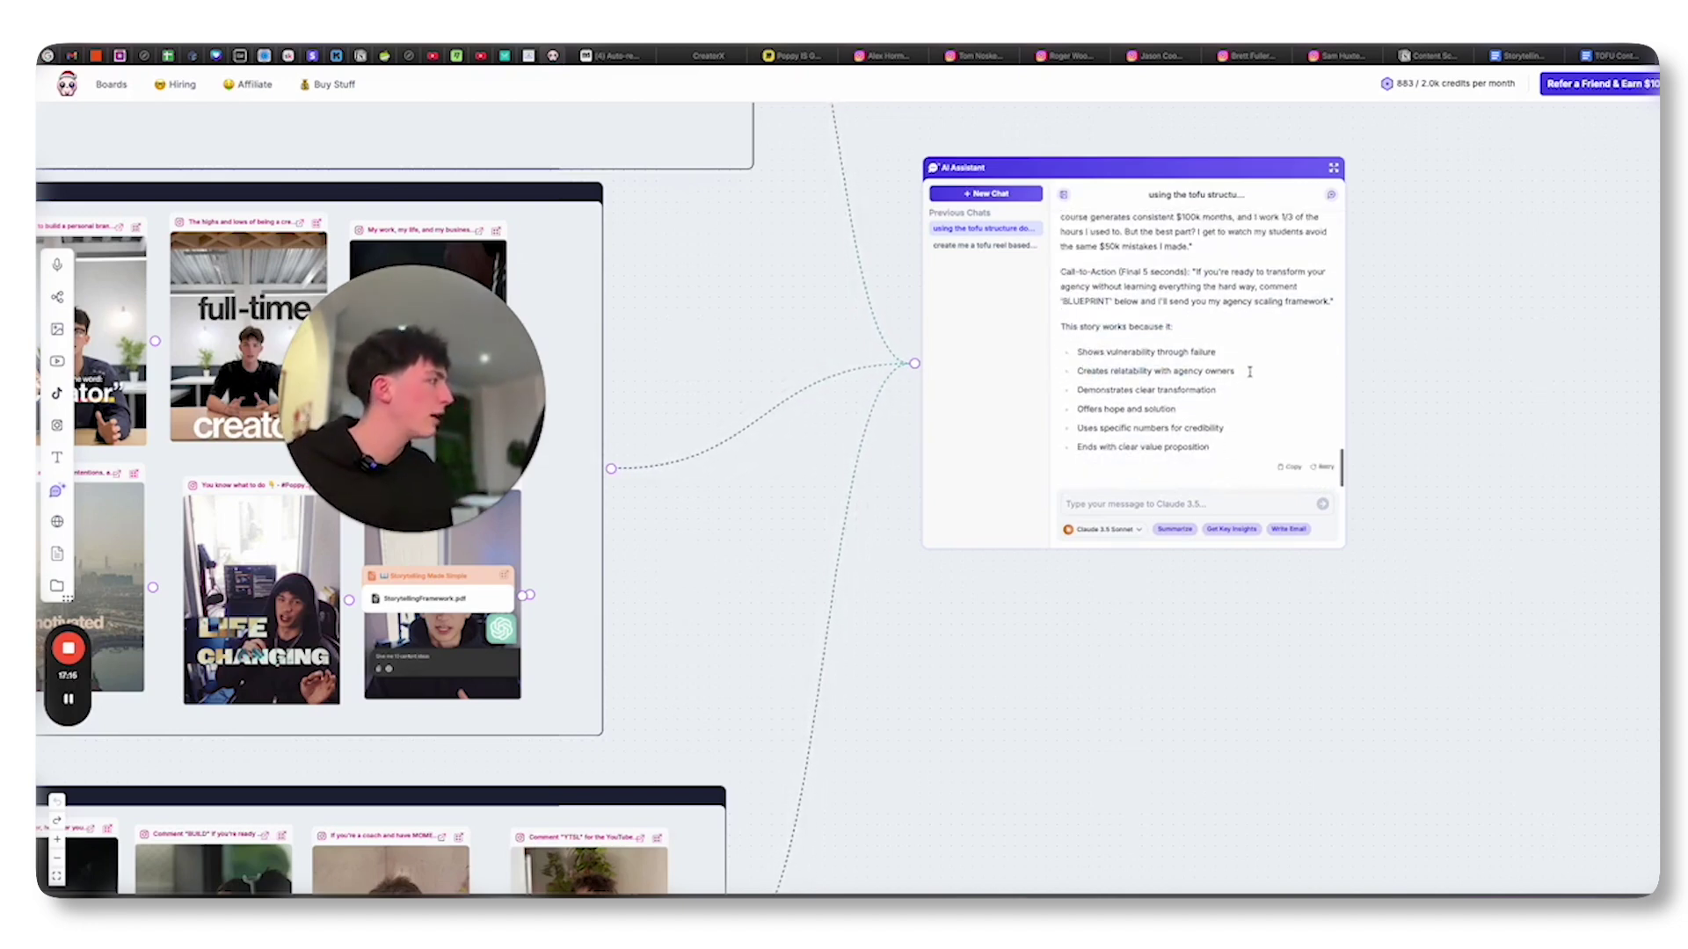
scroll(1158, 390, left, 10)
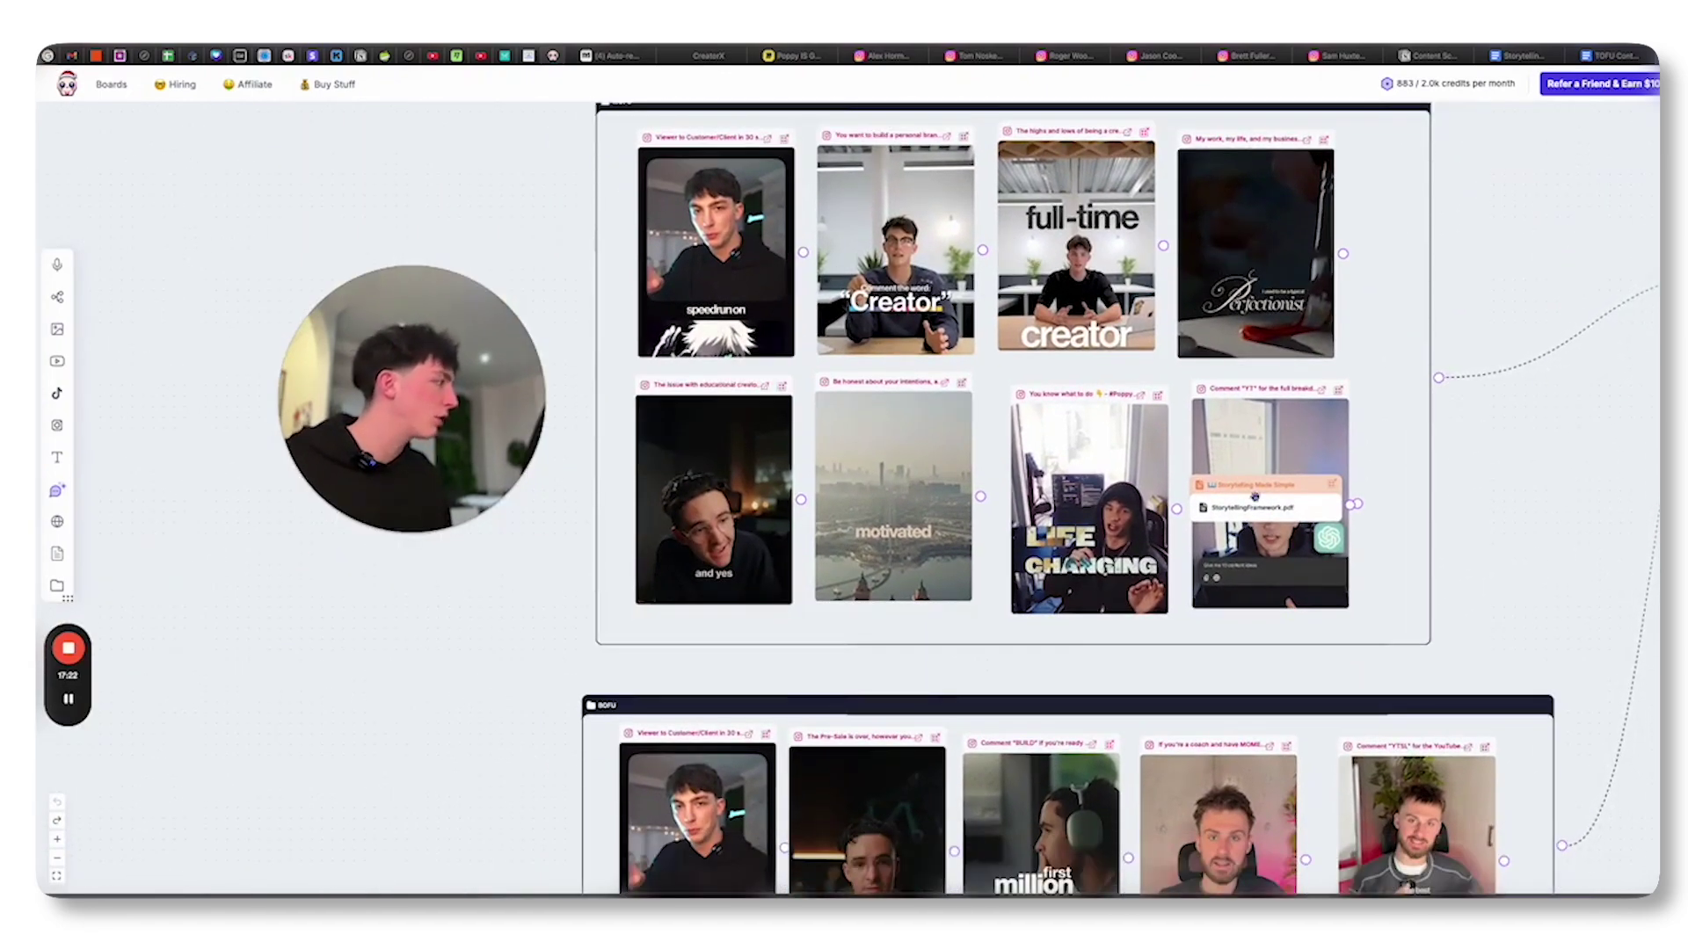
Move Storytelling Made Simple onto the Life Changing video and create a Talking Reel page
drag(1253, 484, 1167, 455)
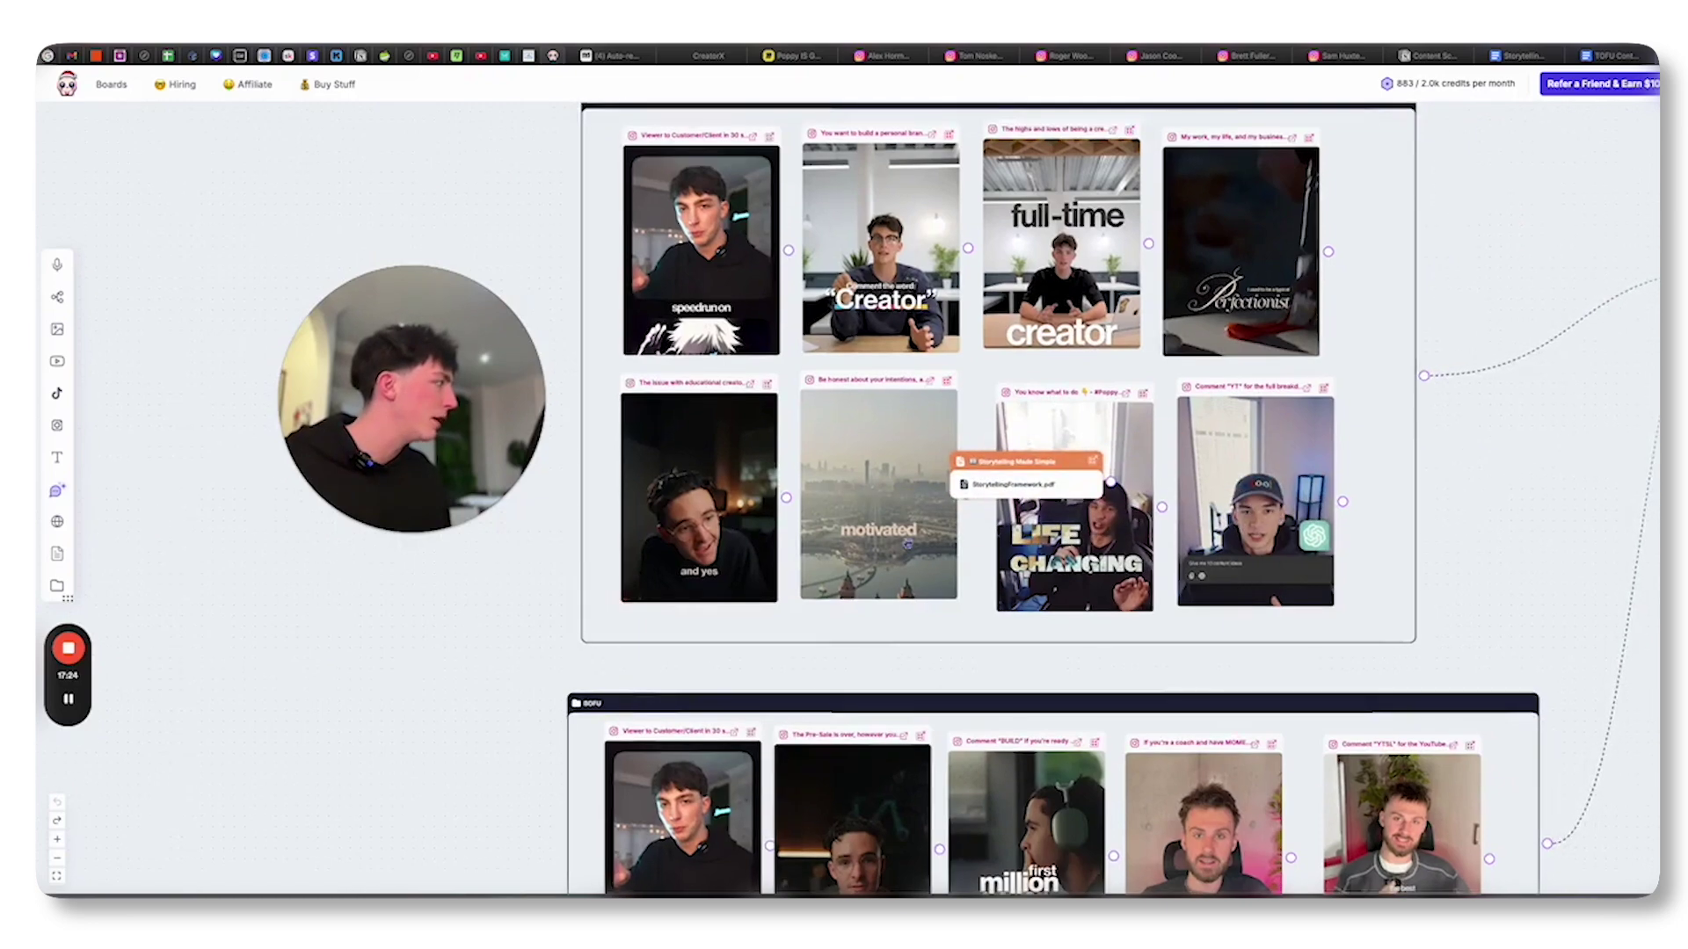
scroll(1135, 502, right, 10)
click(1142, 544)
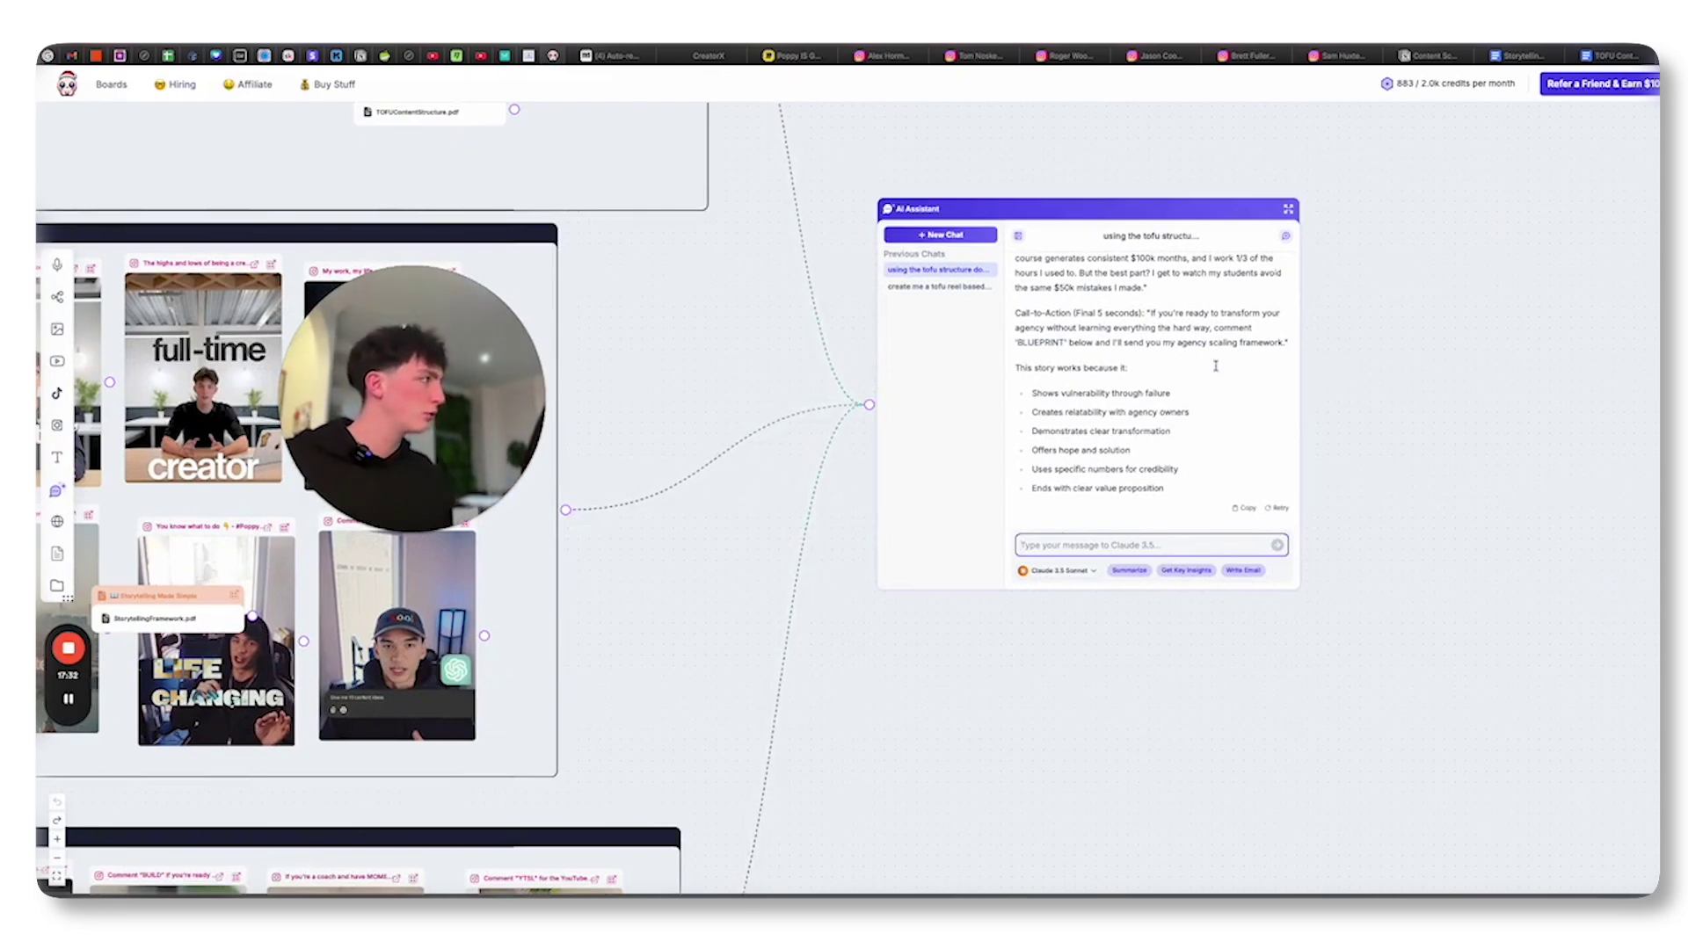
scroll(1111, 316, up, 2)
scroll(1110, 316, up, 2)
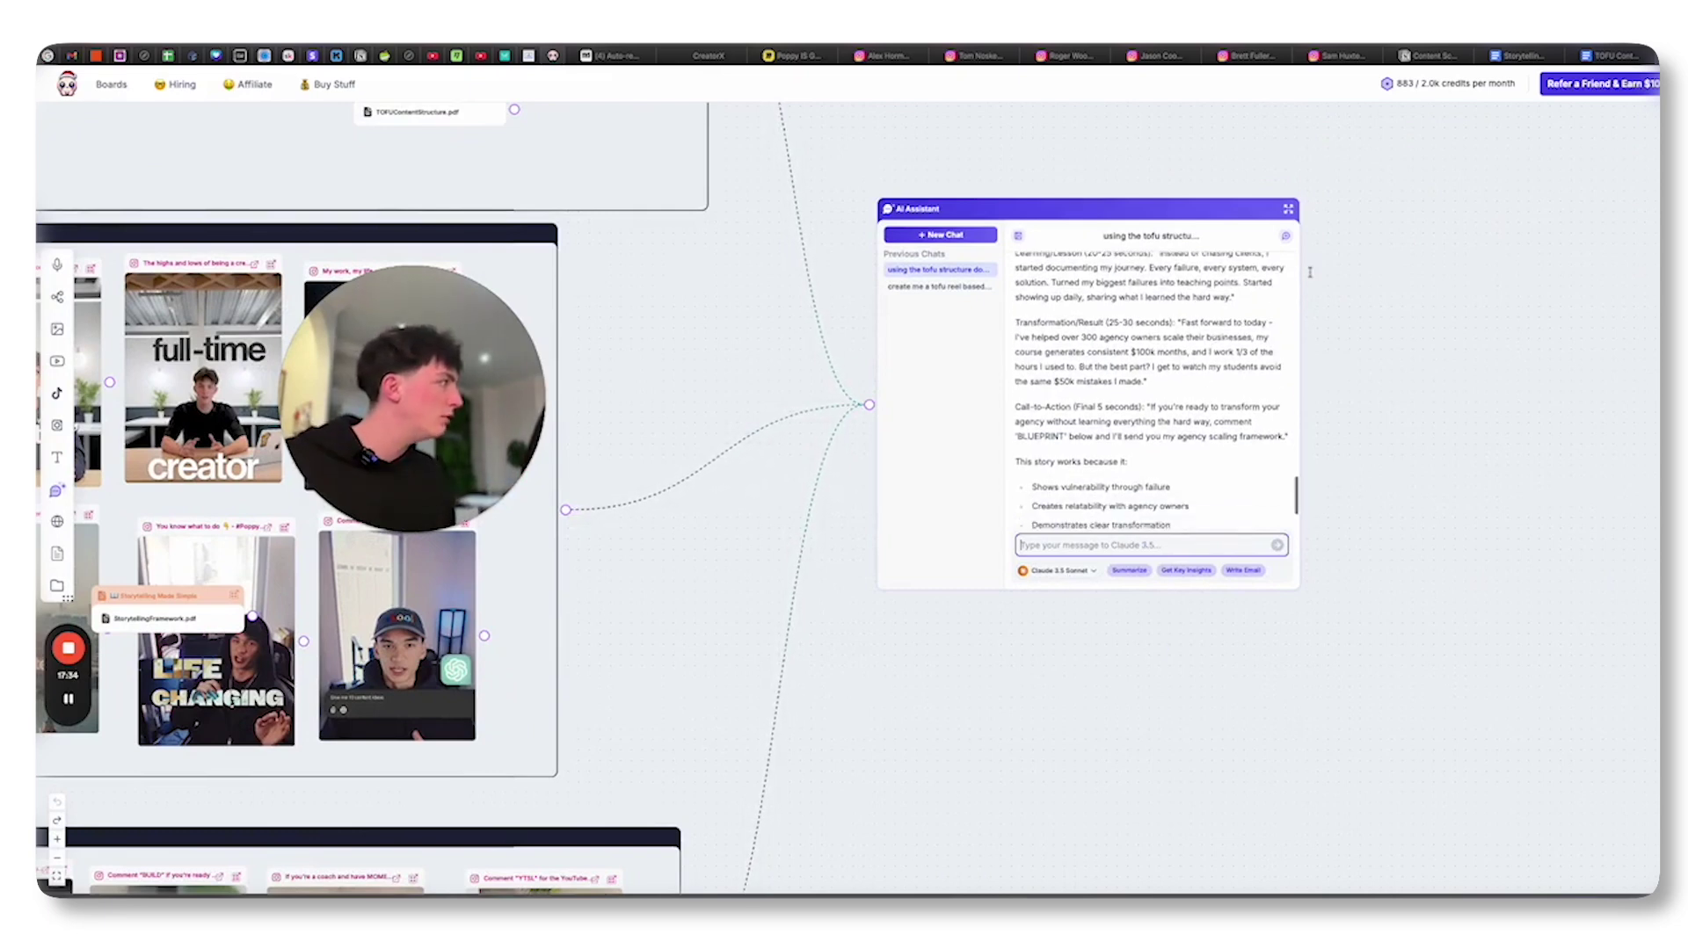
scroll(1227, 540, left, 5)
scroll(1226, 541, left, 2)
scroll(1226, 540, right, 1)
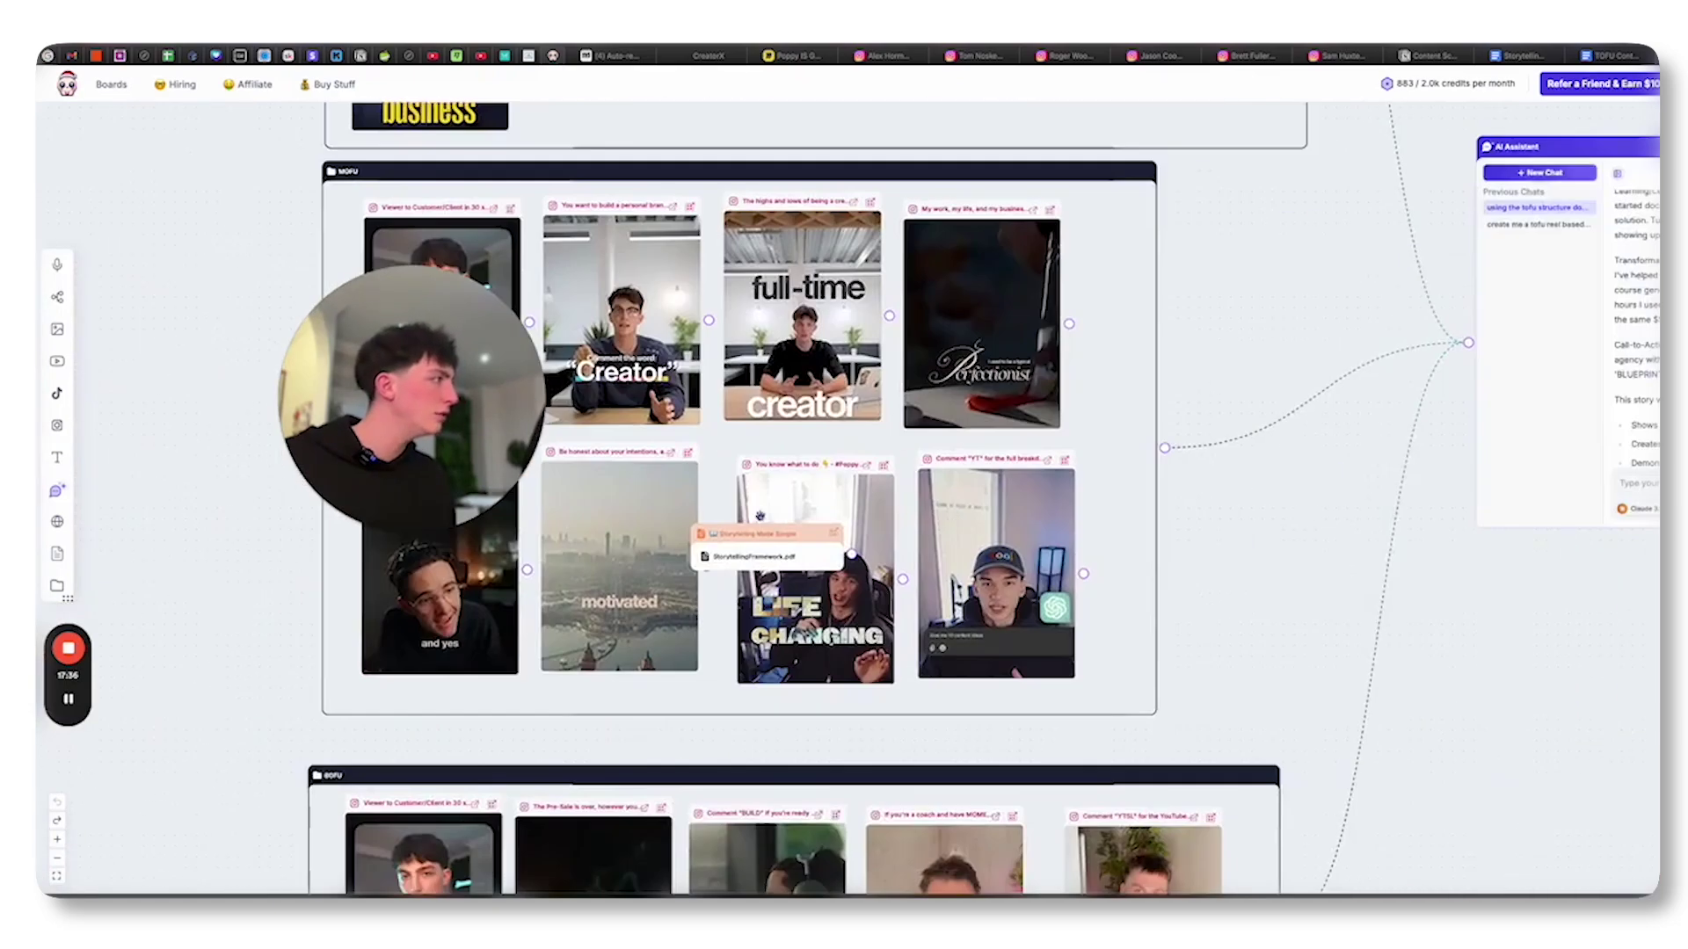
scroll(862, 408, right, 3)
scroll(862, 407, right, 3)
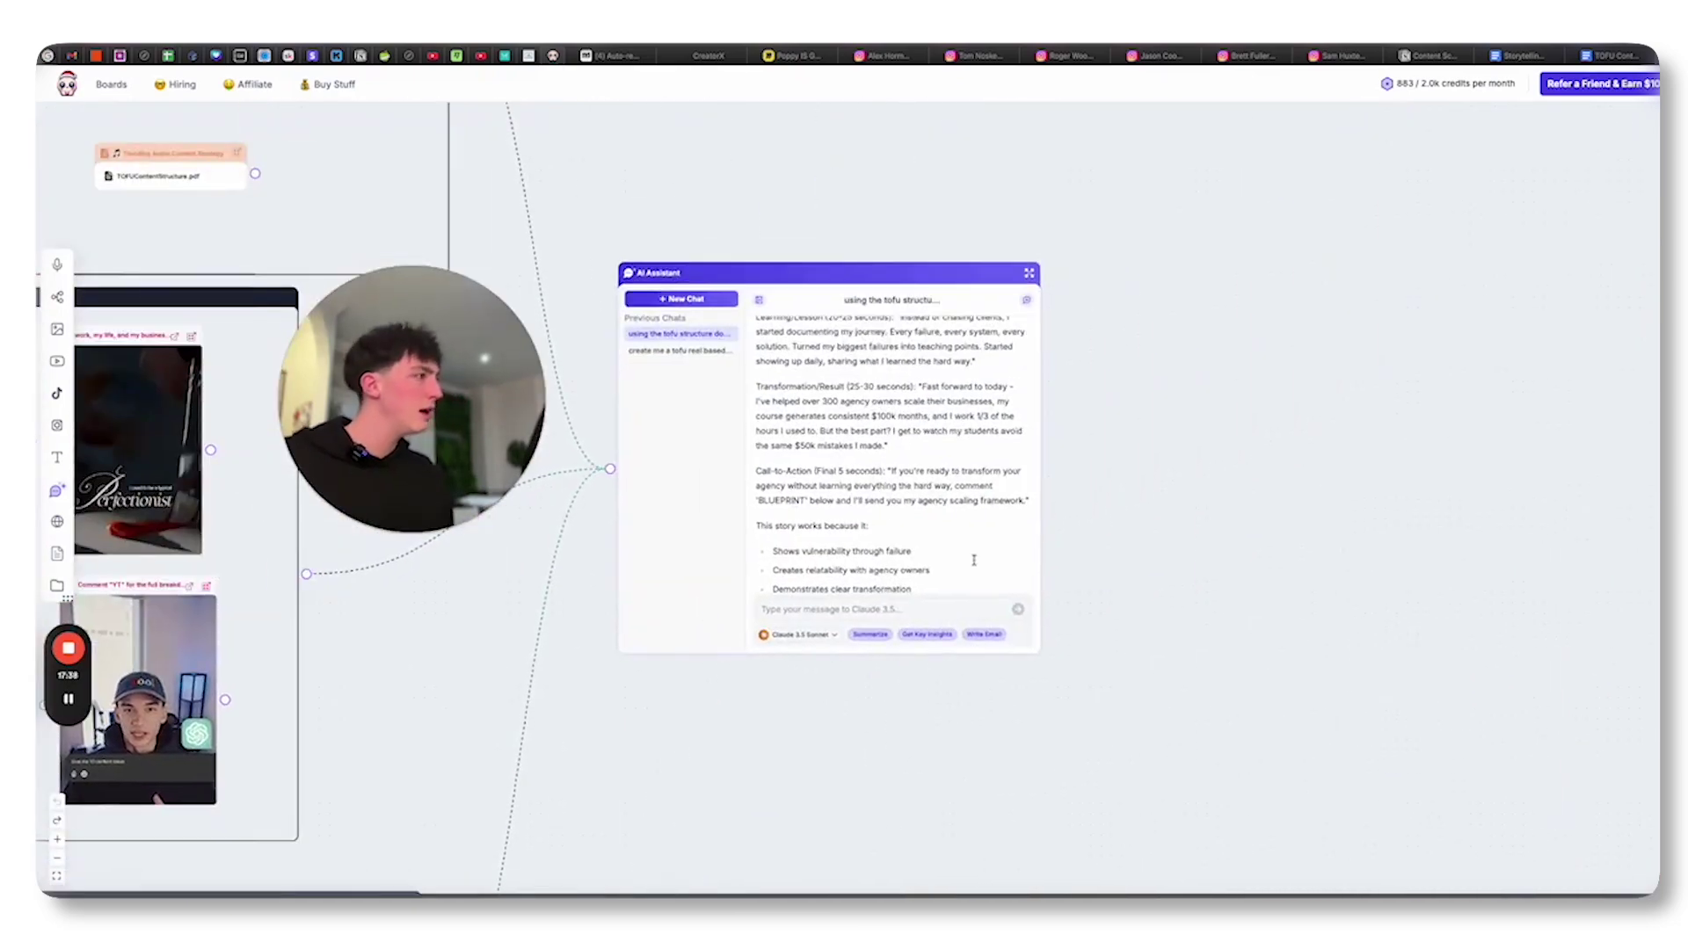
scroll(940, 573, down, 2)
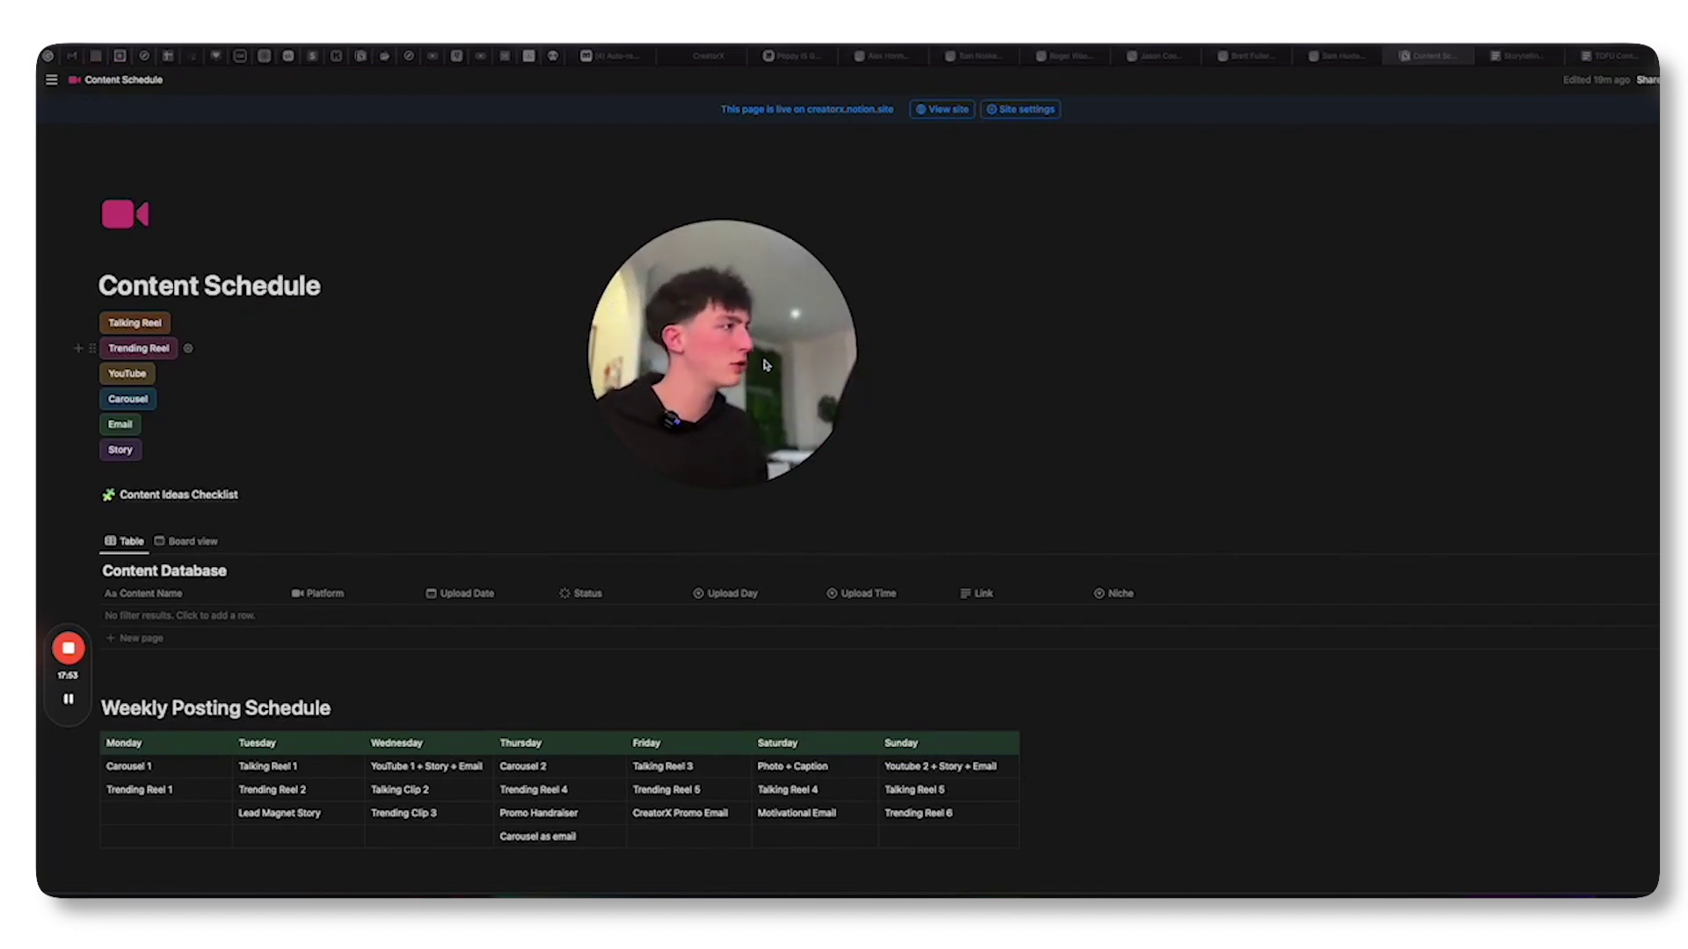
click(135, 322)
click(953, 523)
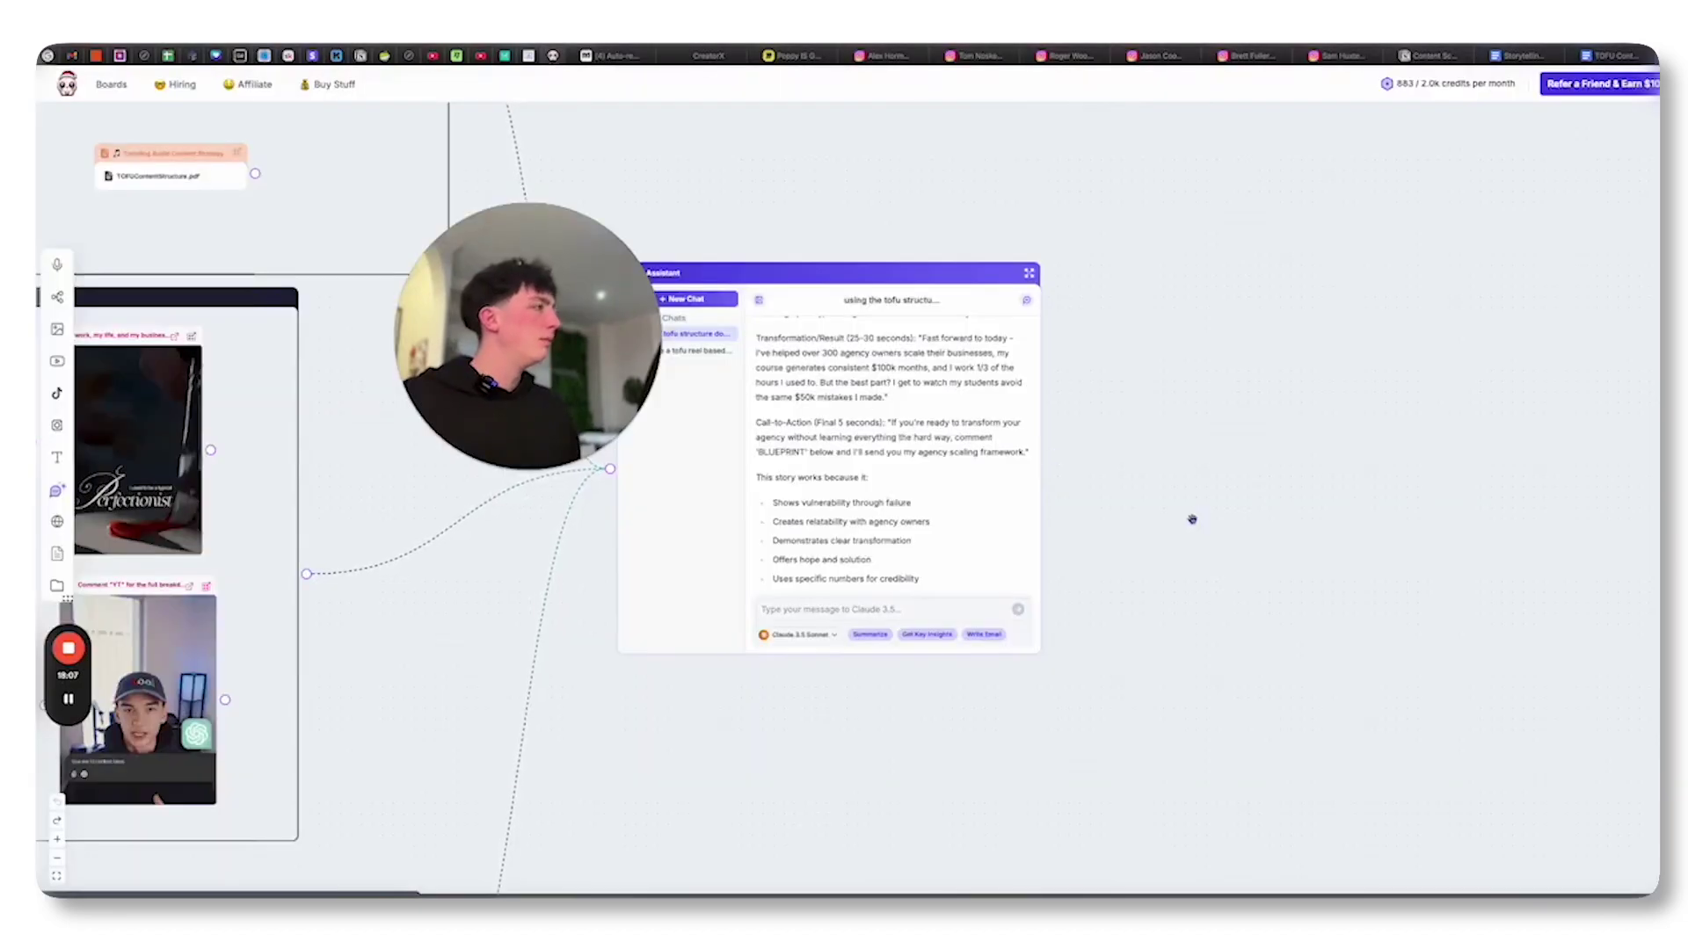
scroll(1191, 516, left, 5)
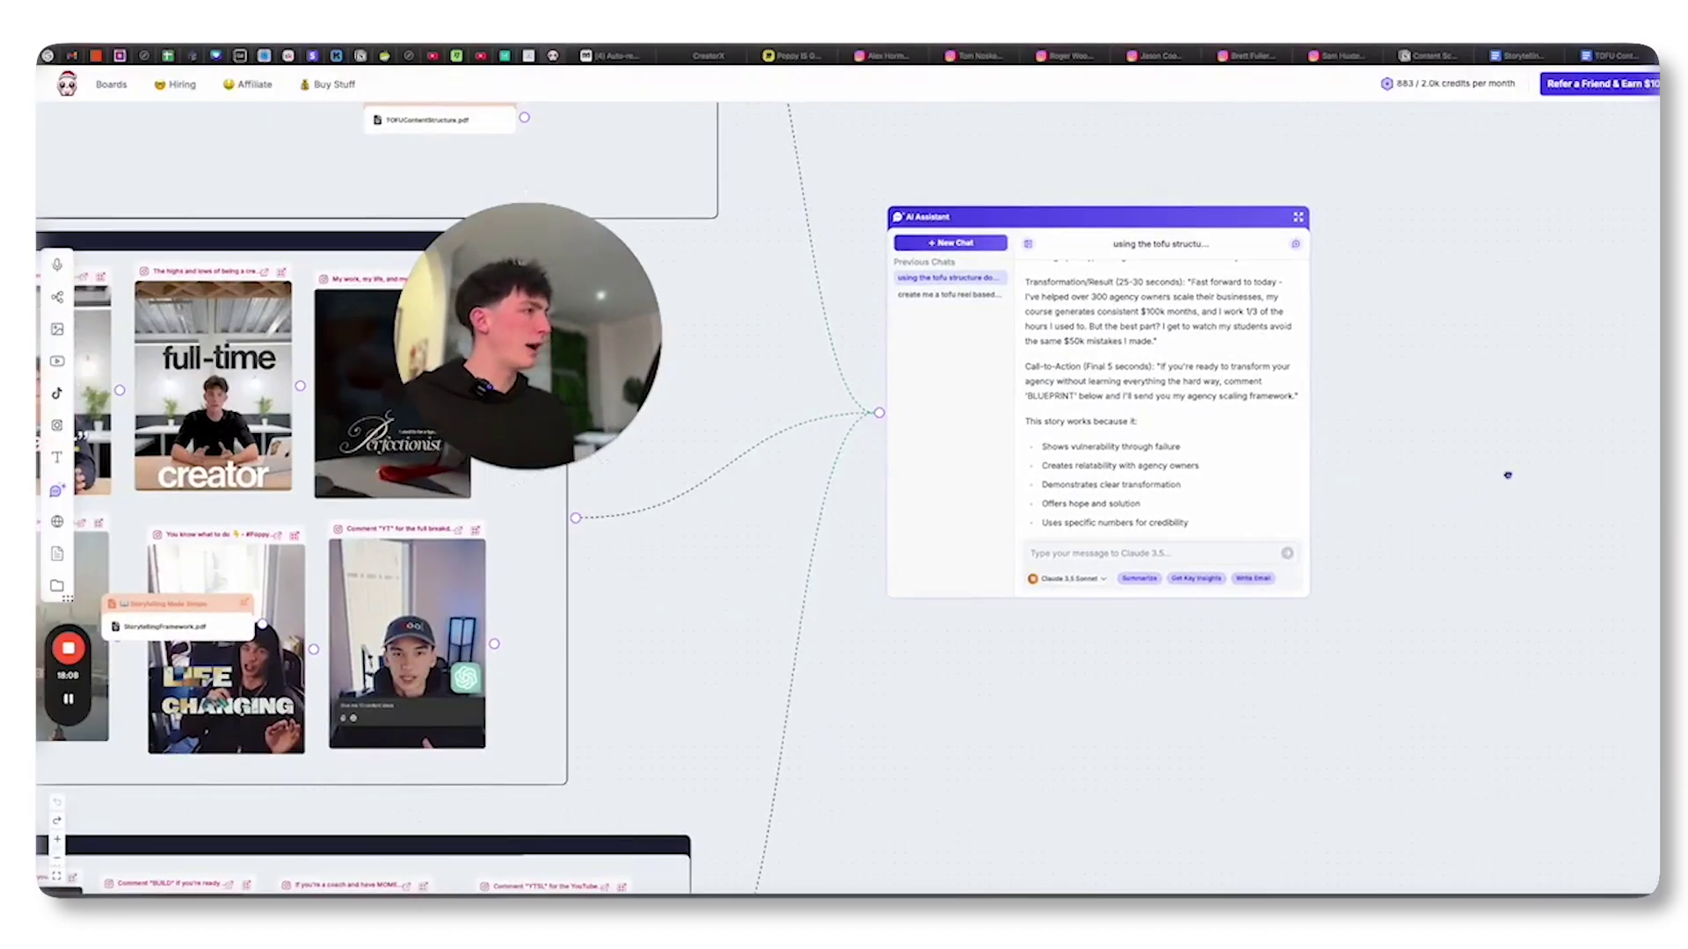
scroll(1050, 502, down, 5)
scroll(1188, 395, left, 3)
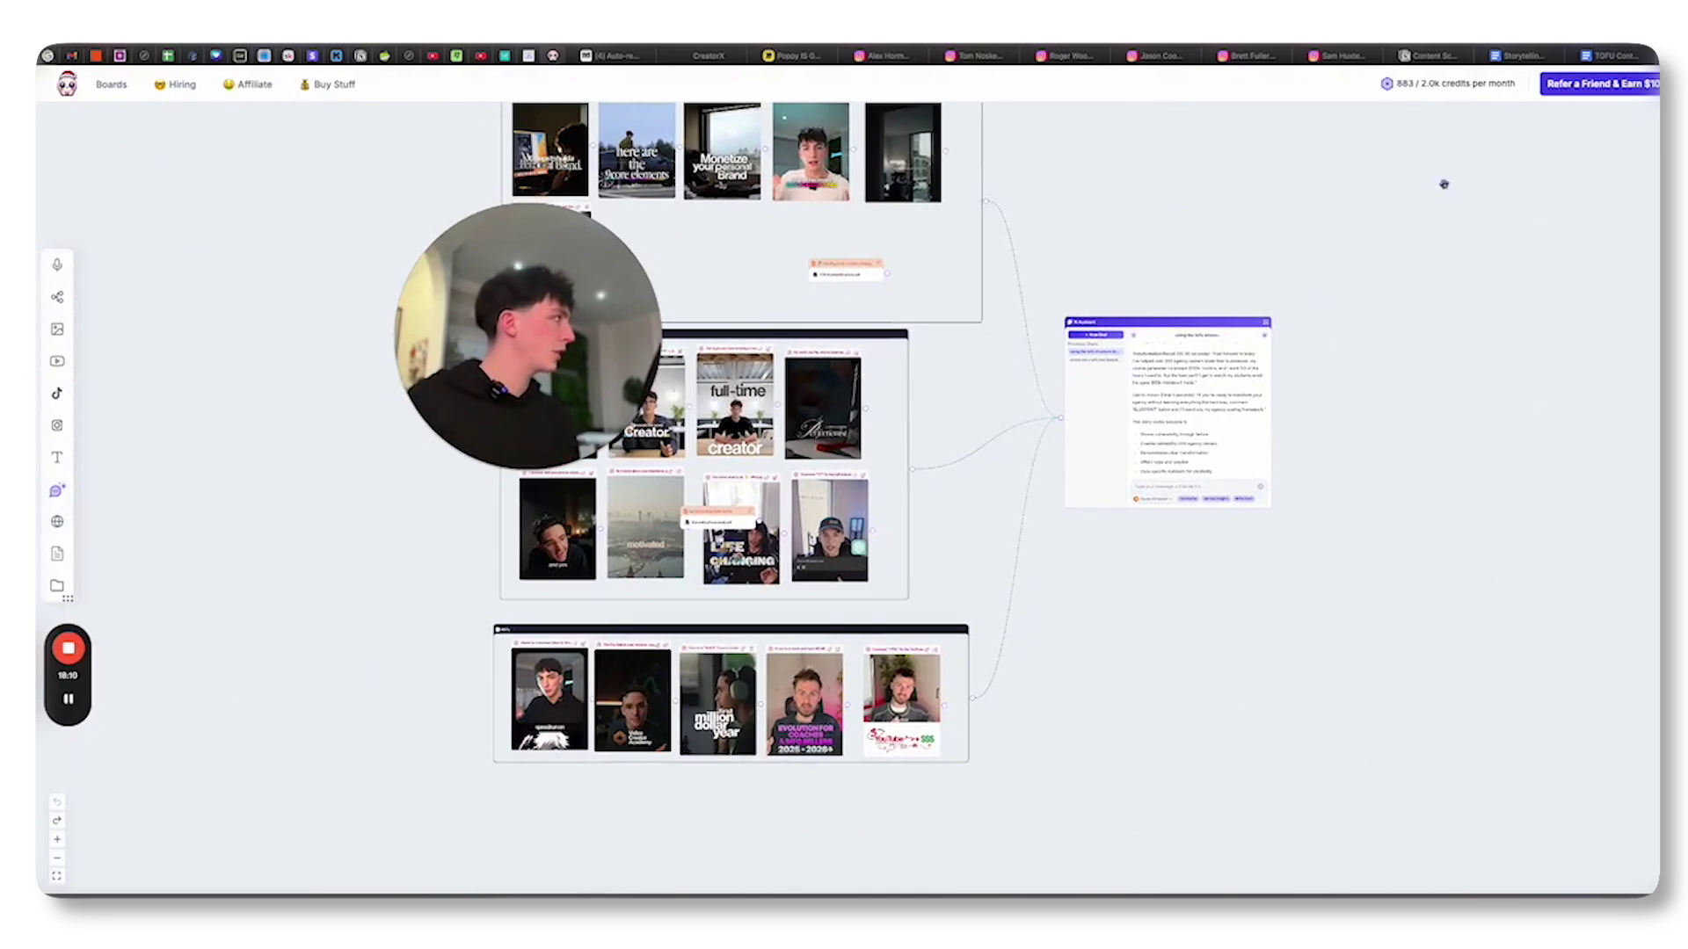
click(1403, 89)
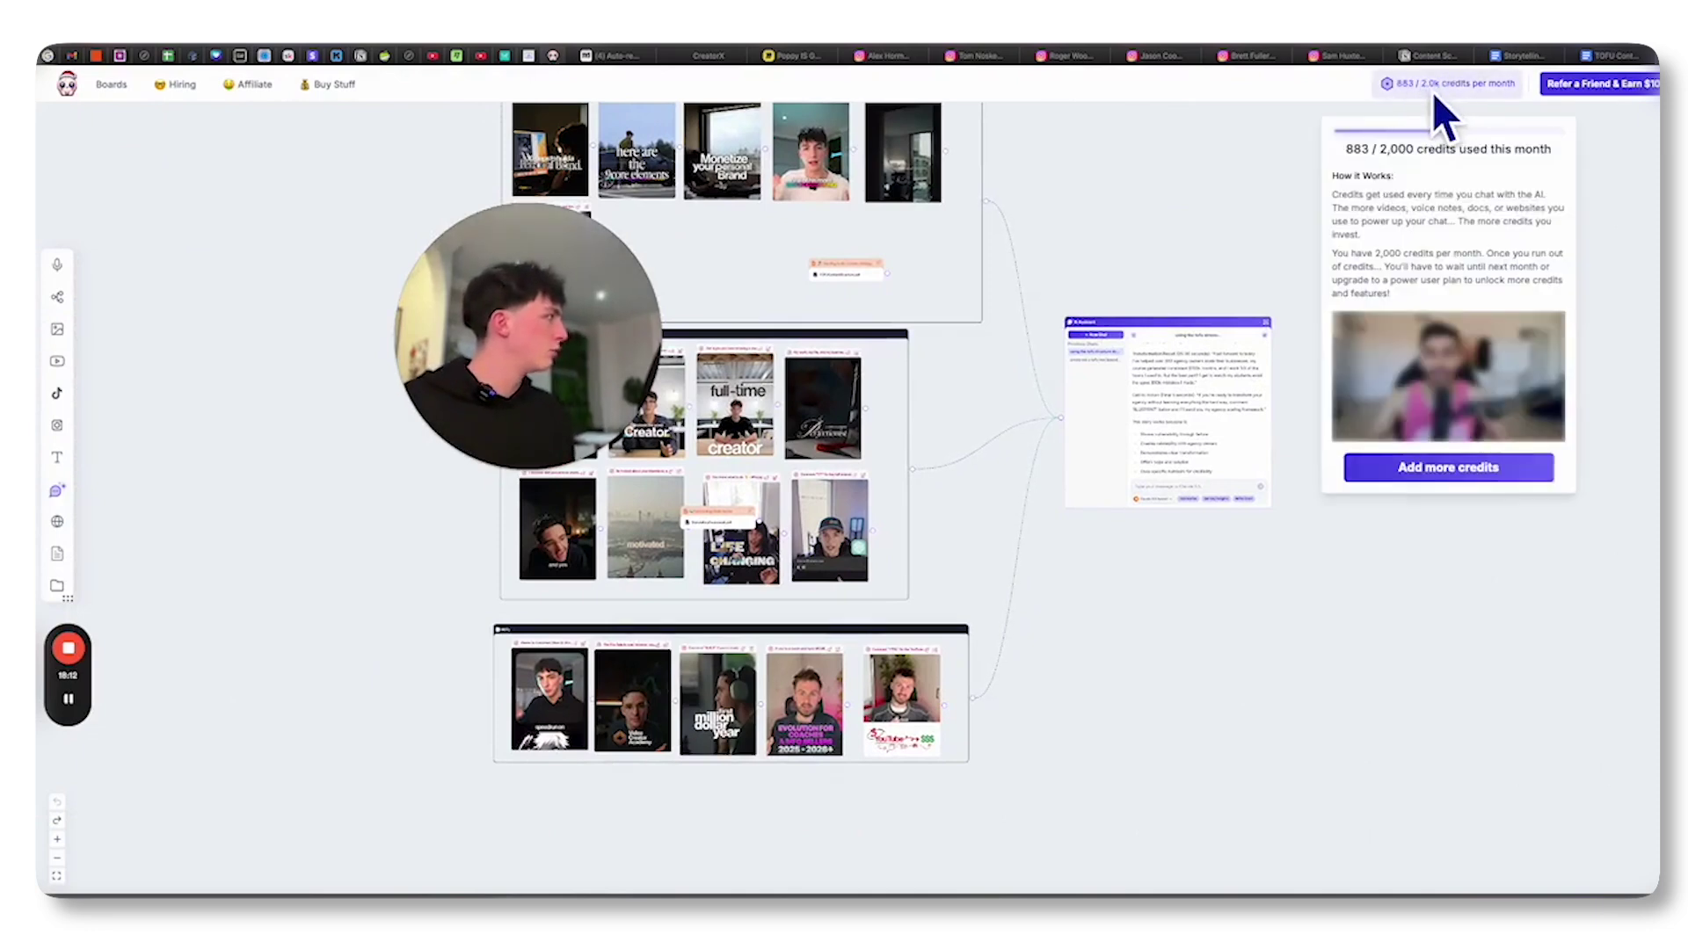
scroll(1169, 397, down, 2)
scroll(1170, 397, left, 3)
scroll(1045, 512, down, 4)
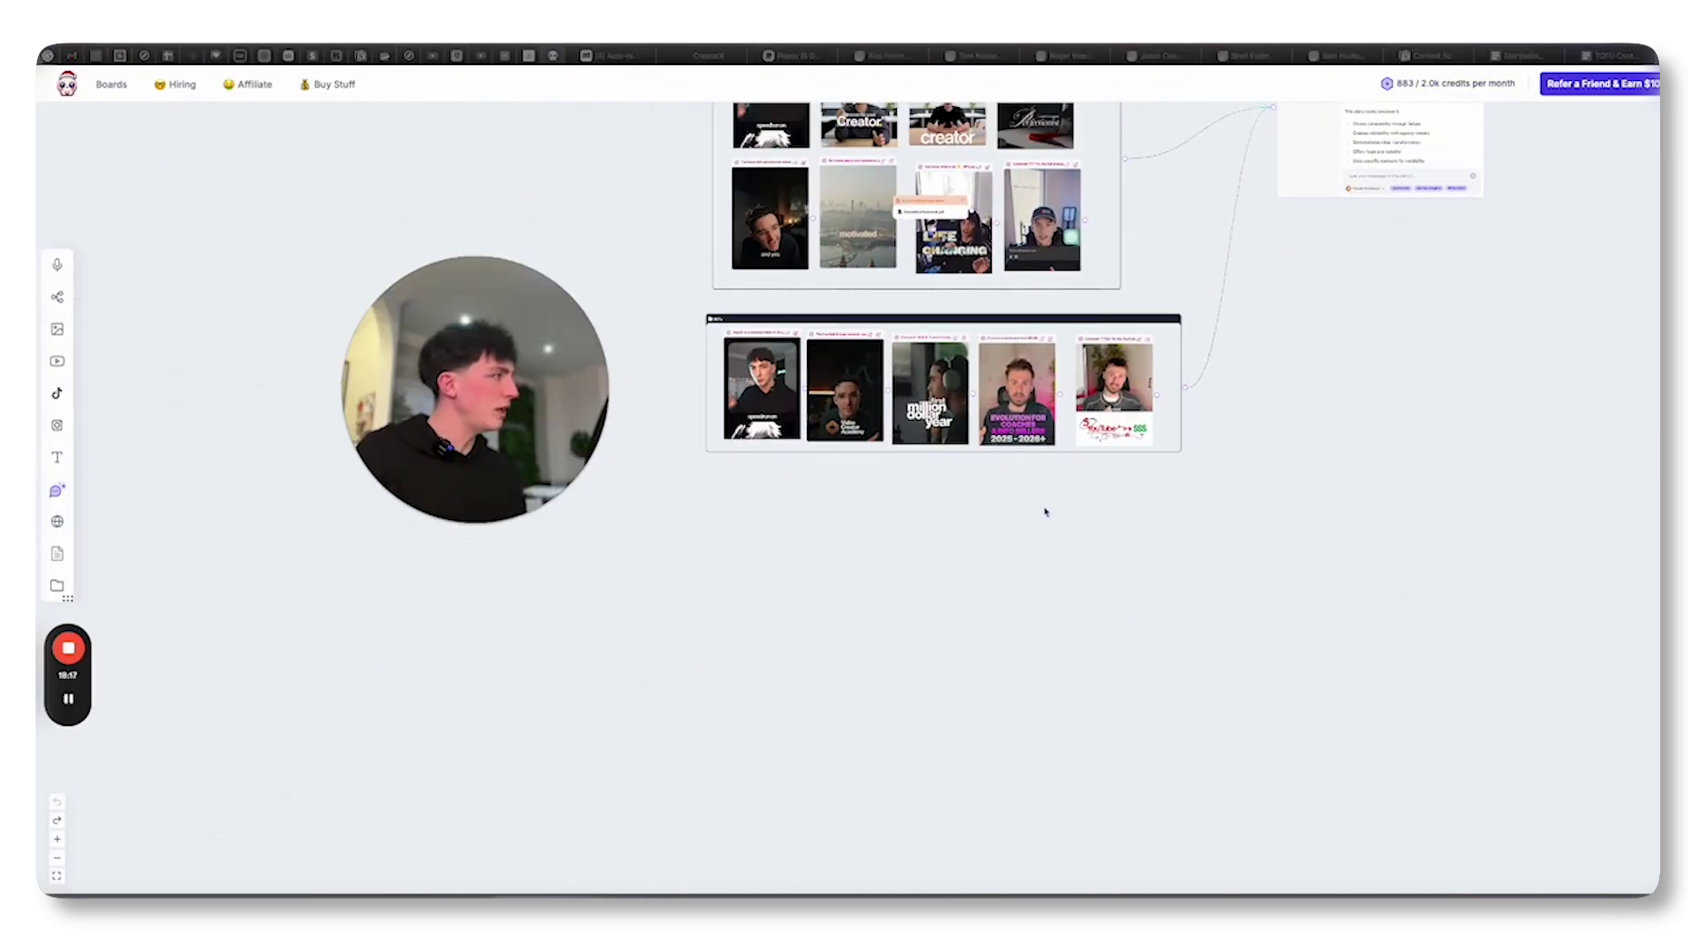
scroll(1044, 512, up, 2)
scroll(1045, 512, right, 2)
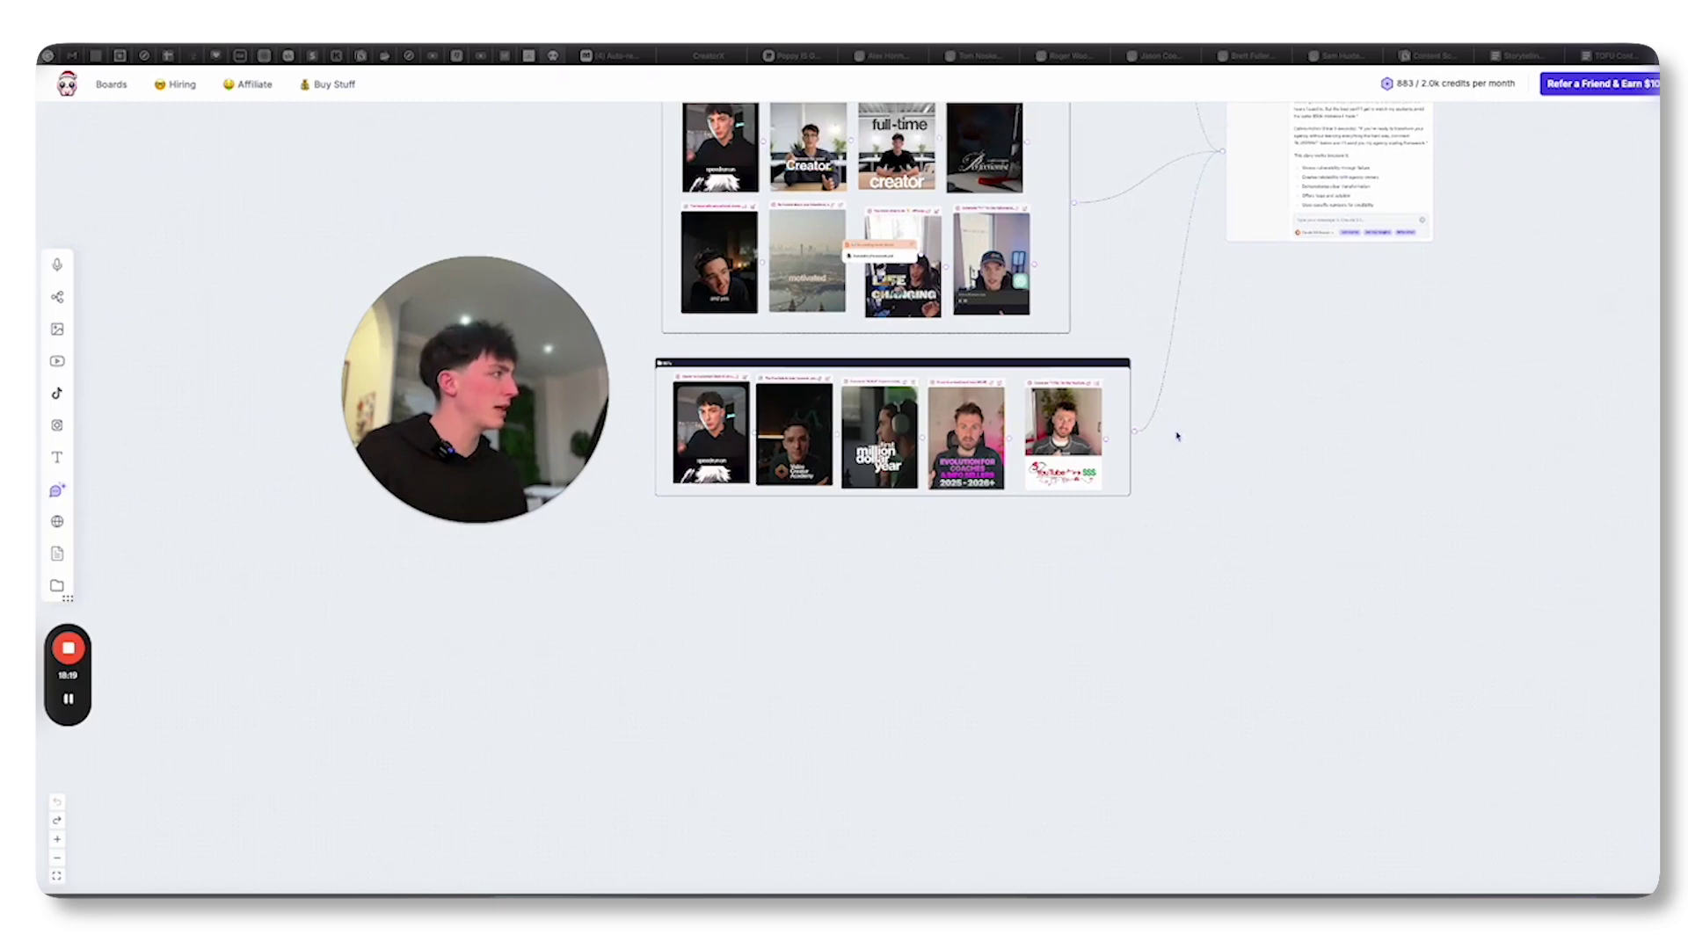
scroll(1174, 436, up, 3)
scroll(1174, 436, right, 1)
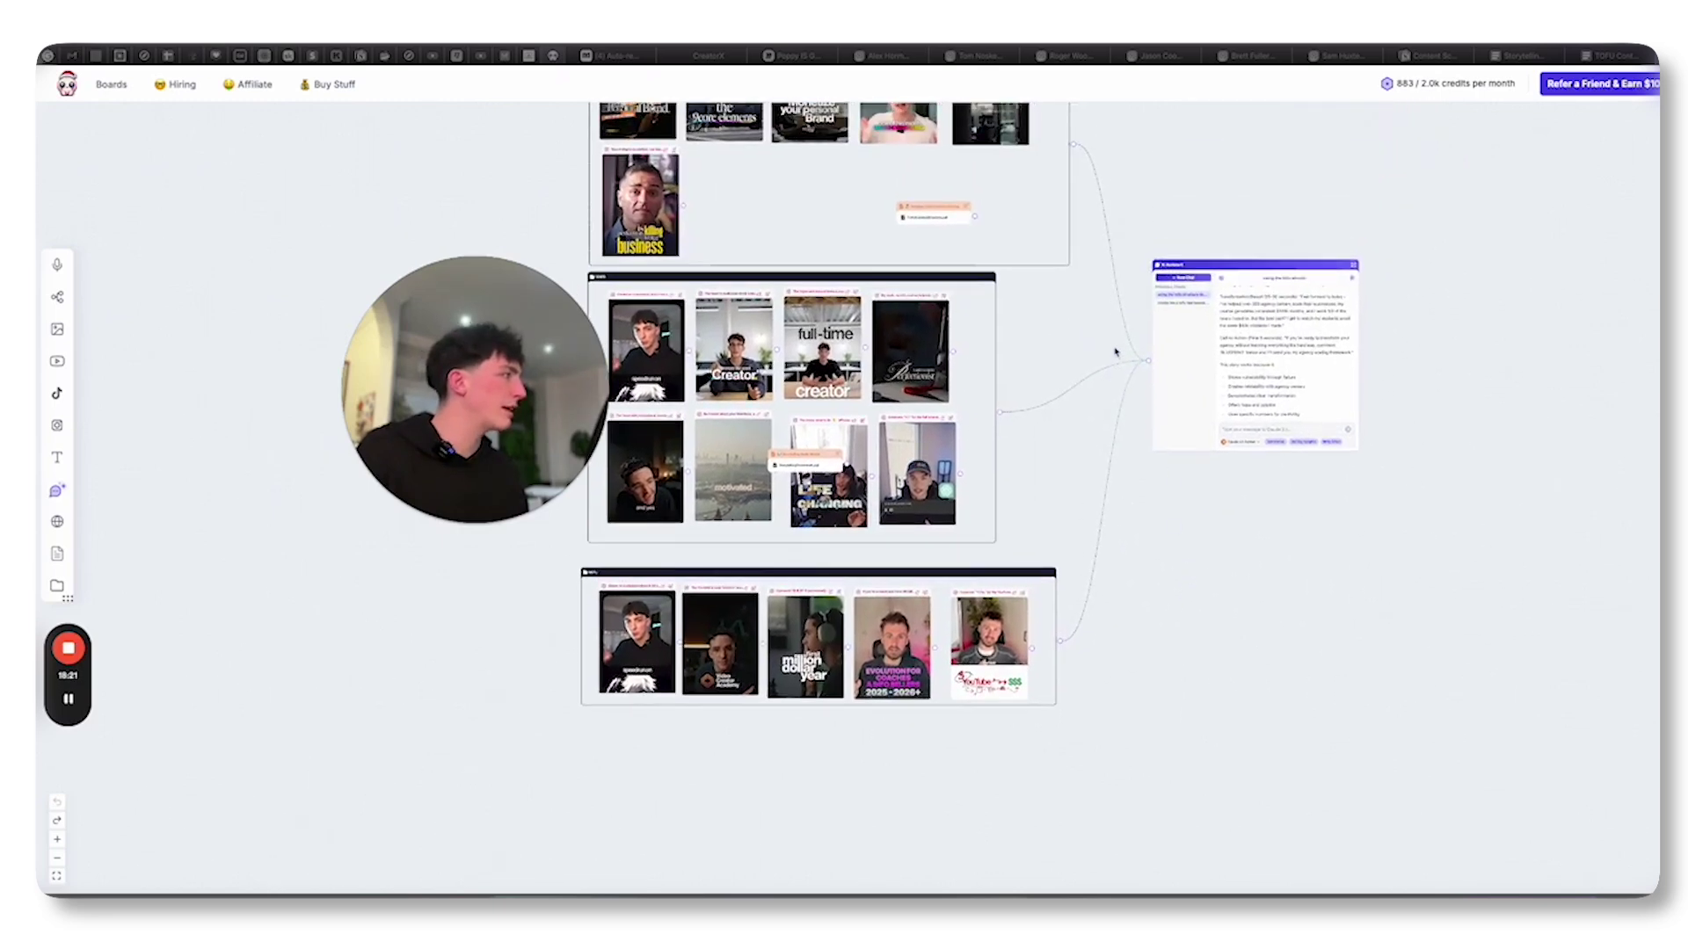
scroll(1134, 422, up, 3)
scroll(1134, 422, left, 1)
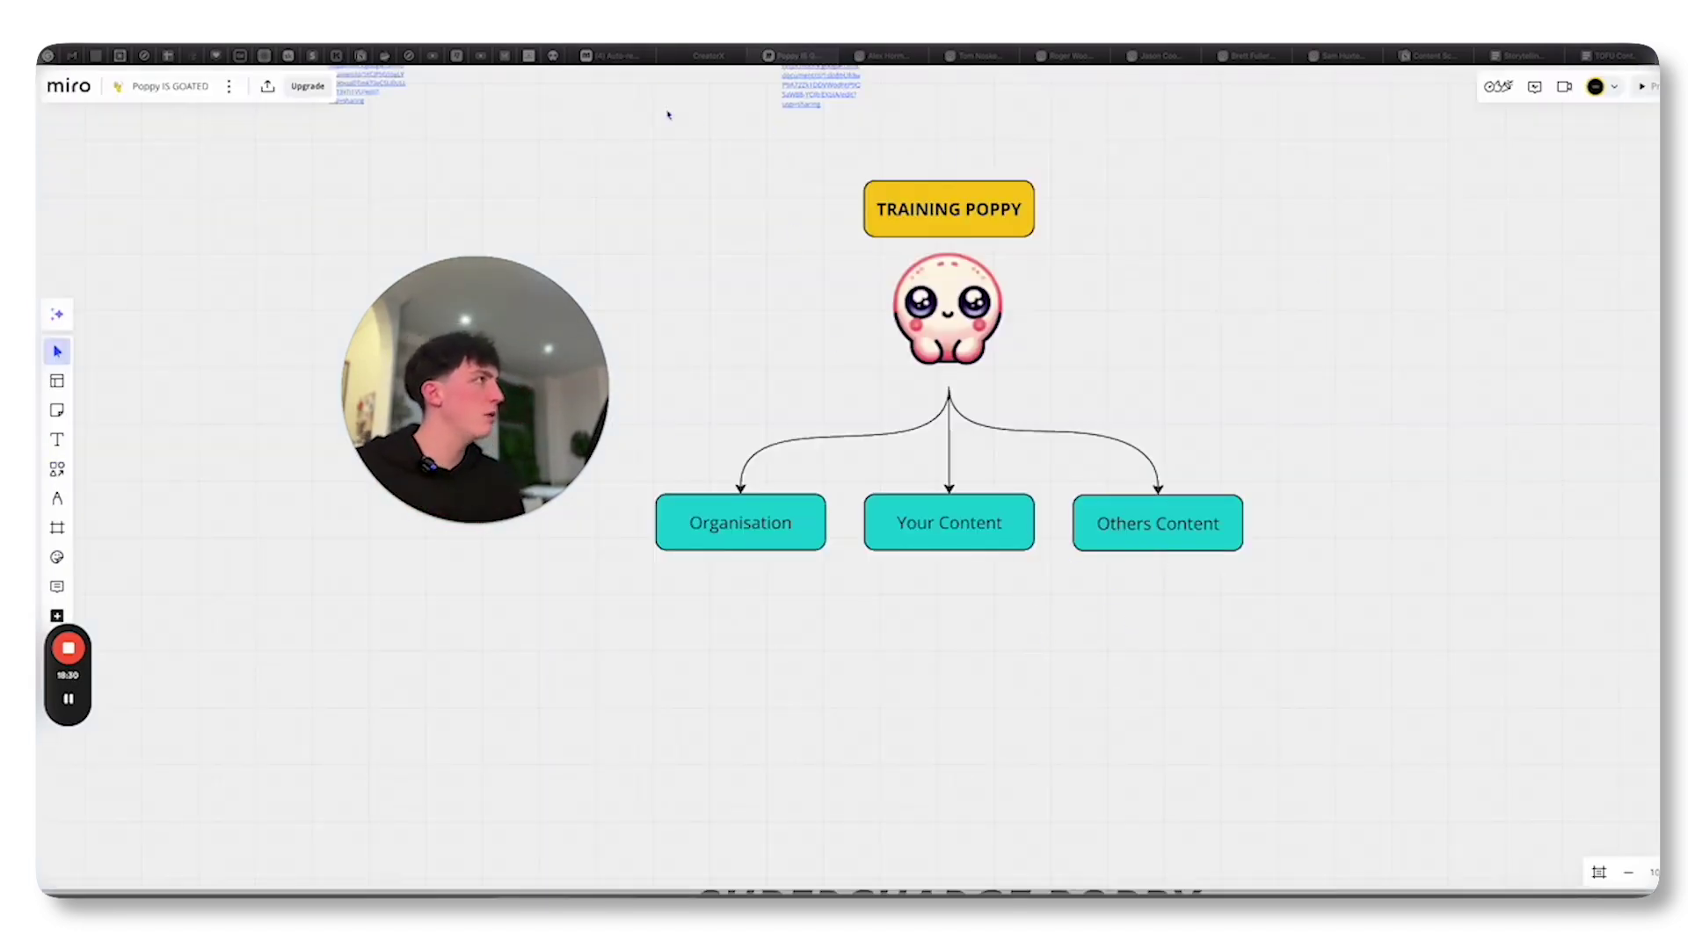
scroll(1119, 636, down, 3)
scroll(1103, 417, down, 2)
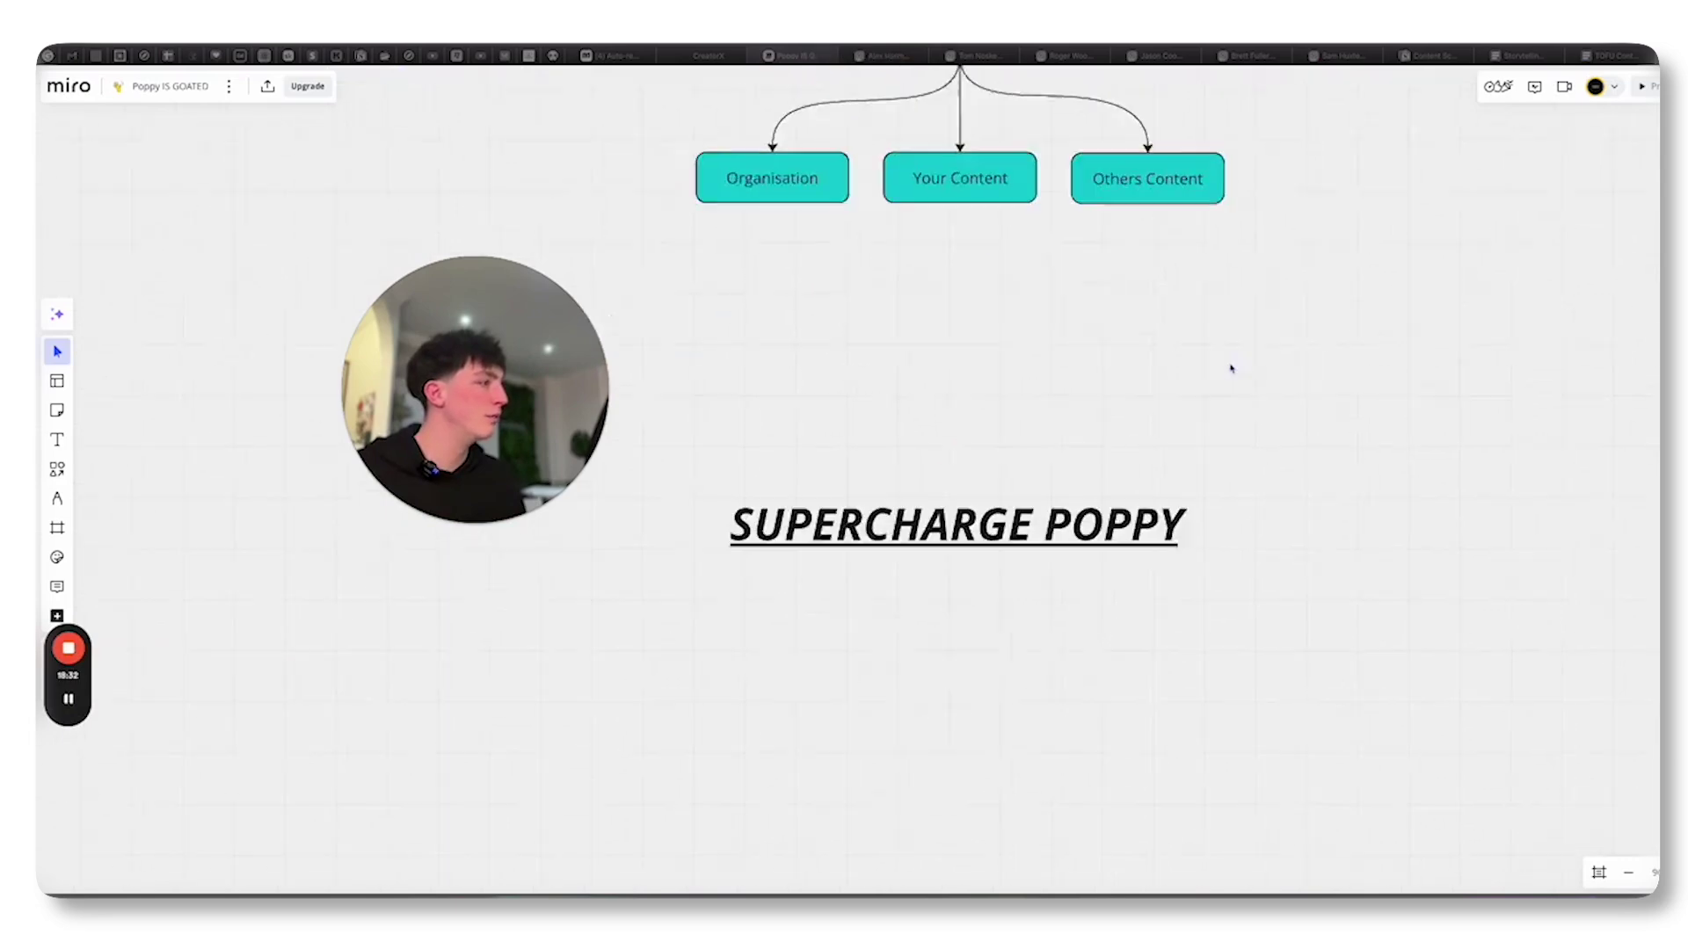
scroll(1089, 492, down, 2)
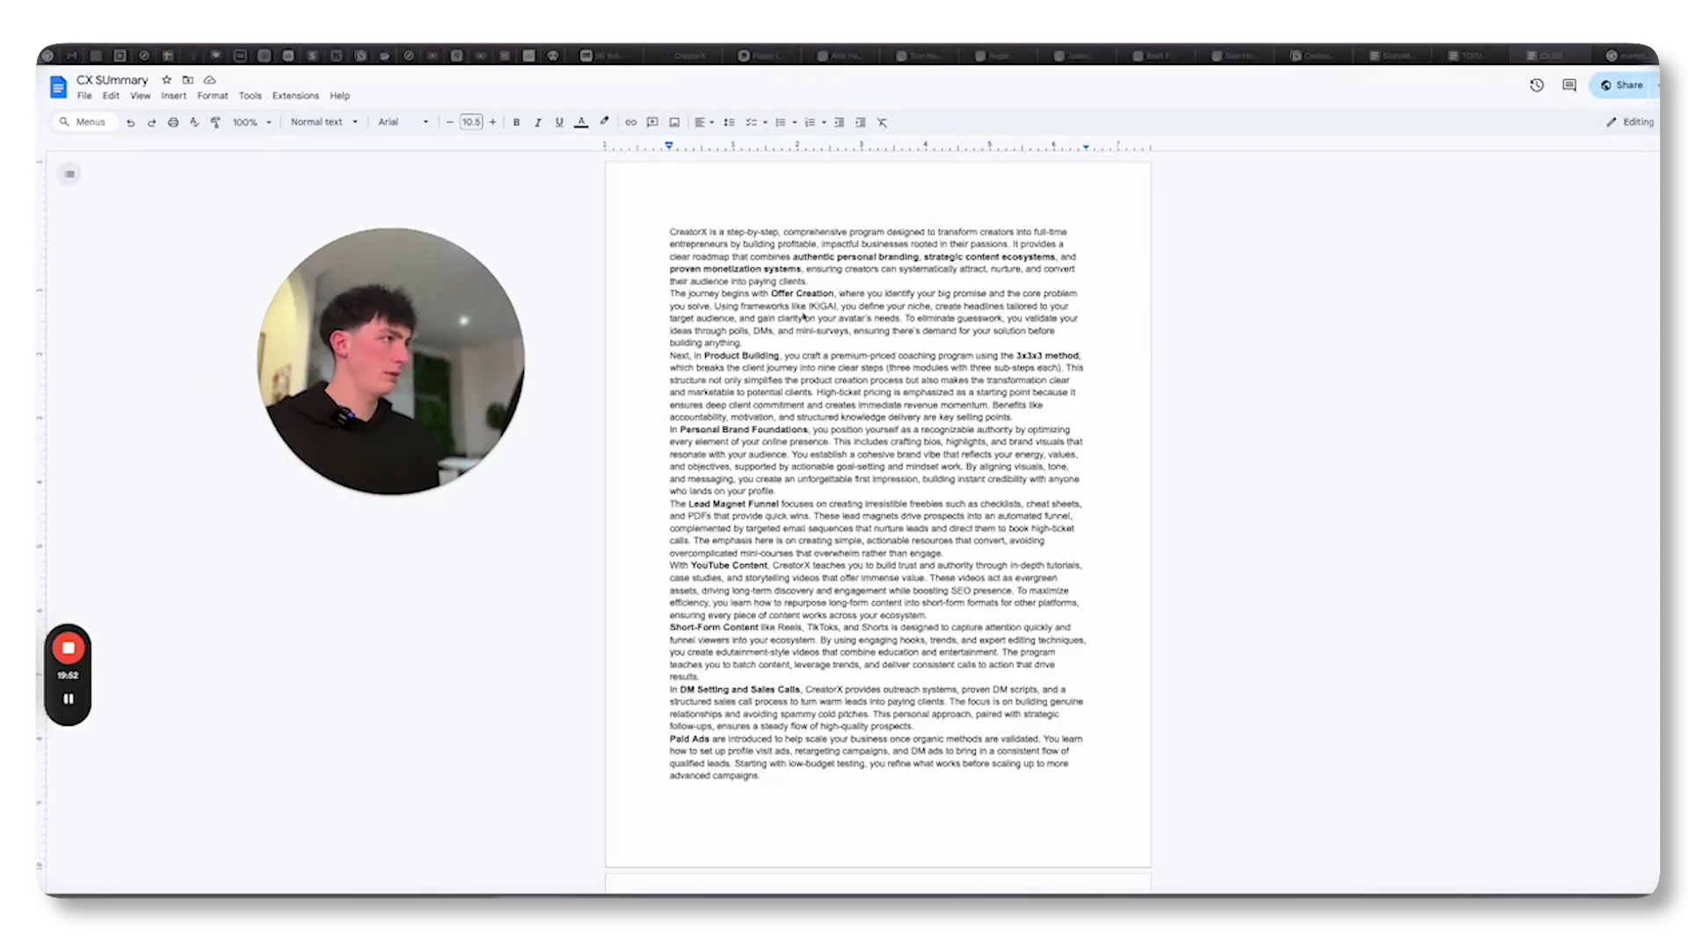
scroll(860, 483, down, 2)
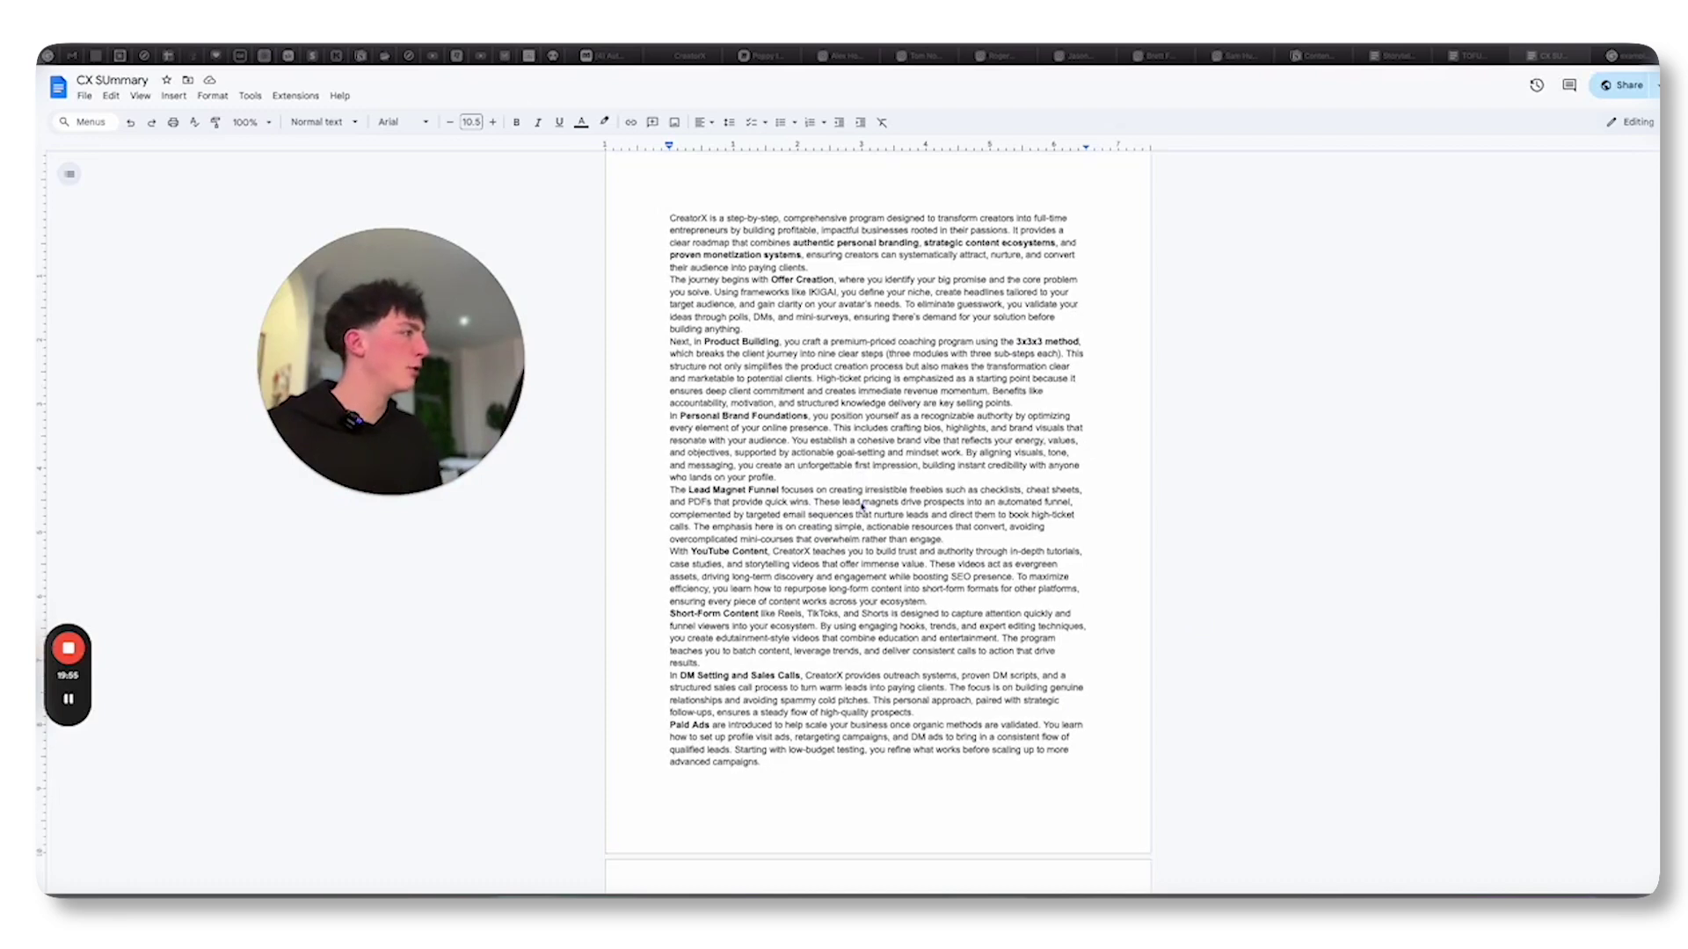
scroll(861, 483, down, 8)
scroll(844, 495, up, 10)
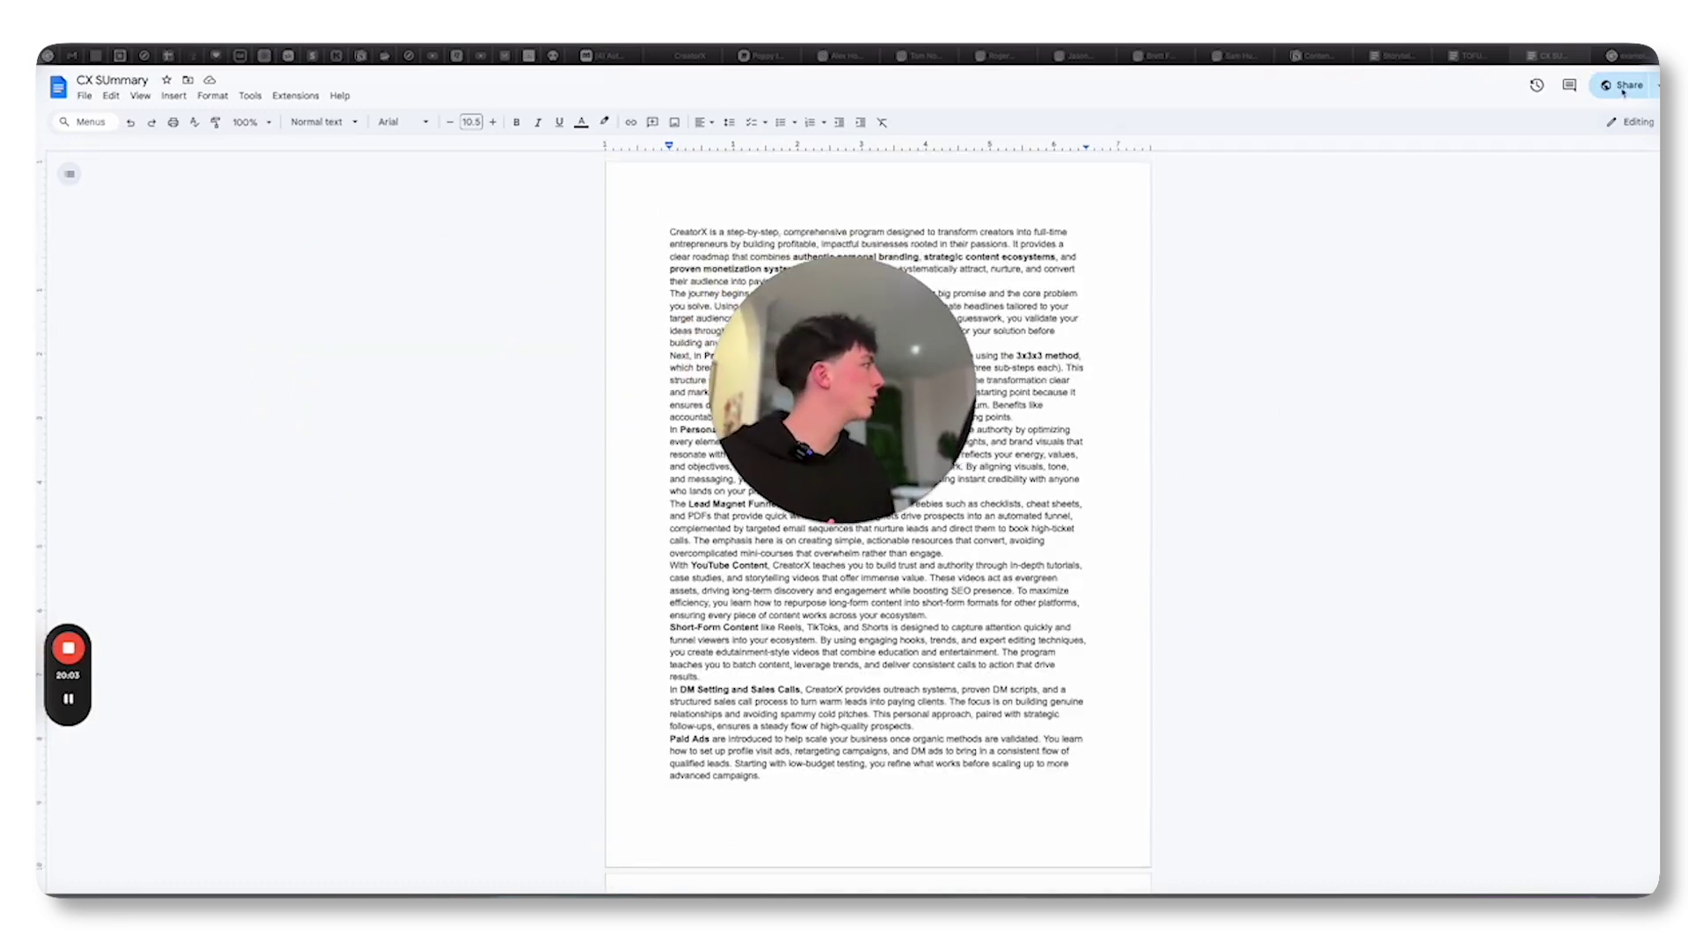
Copy the CX SUmmary document's anyone-with-the-link viewer link from the Share dialog
click(1656, 84)
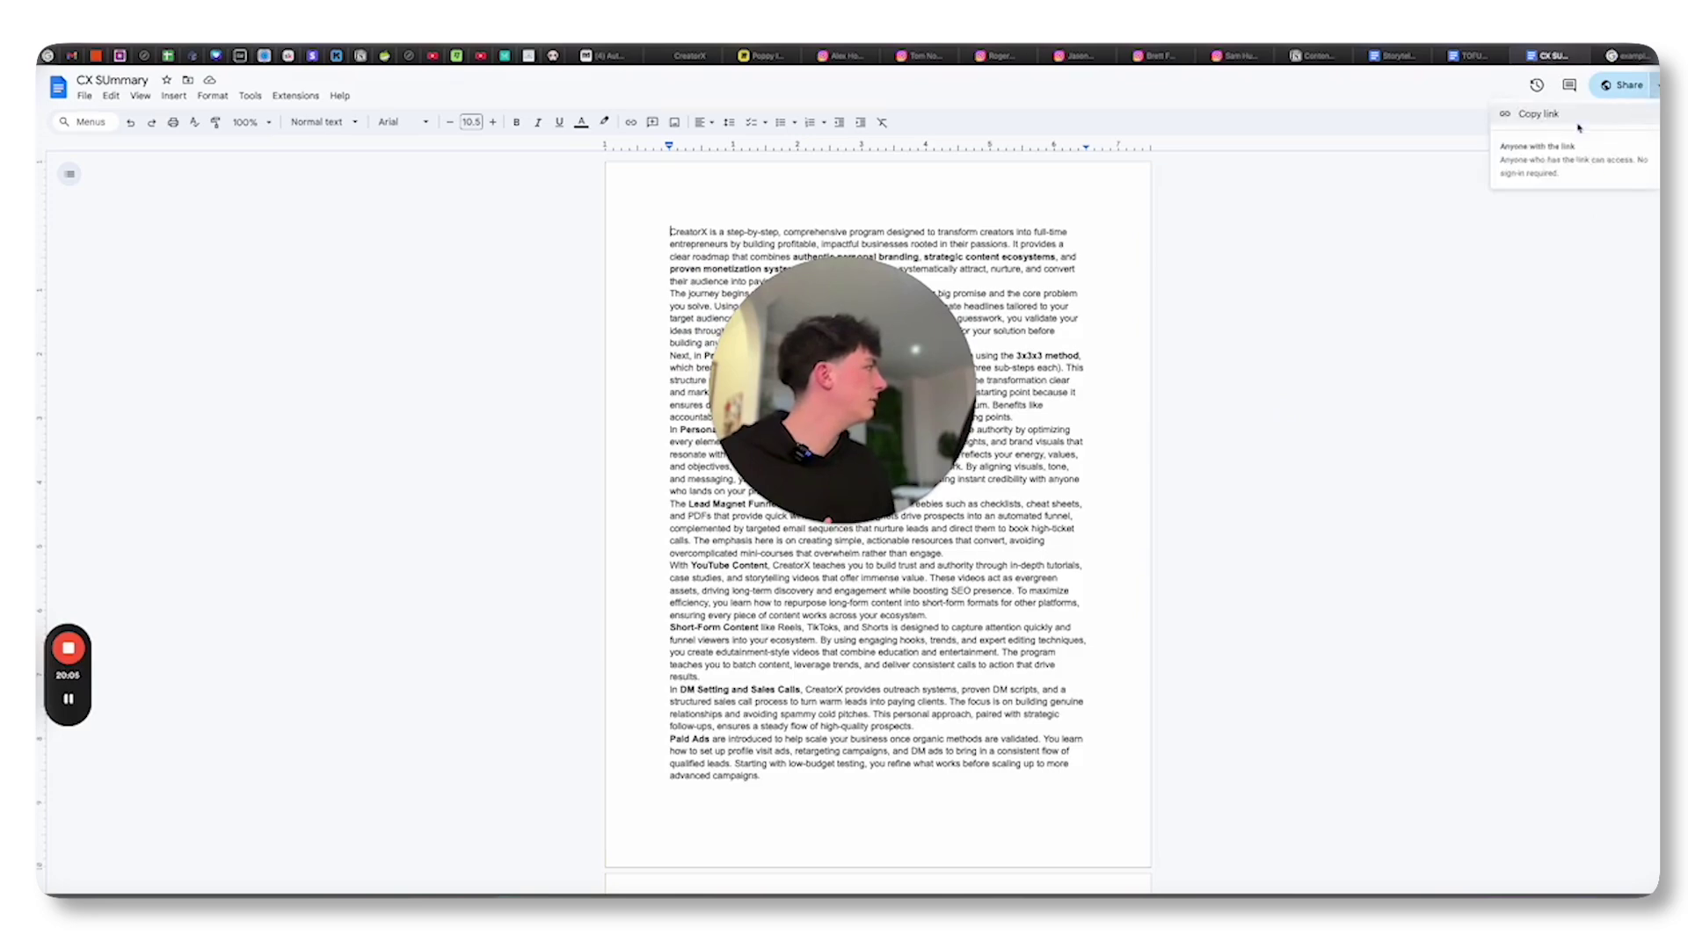
click(1624, 85)
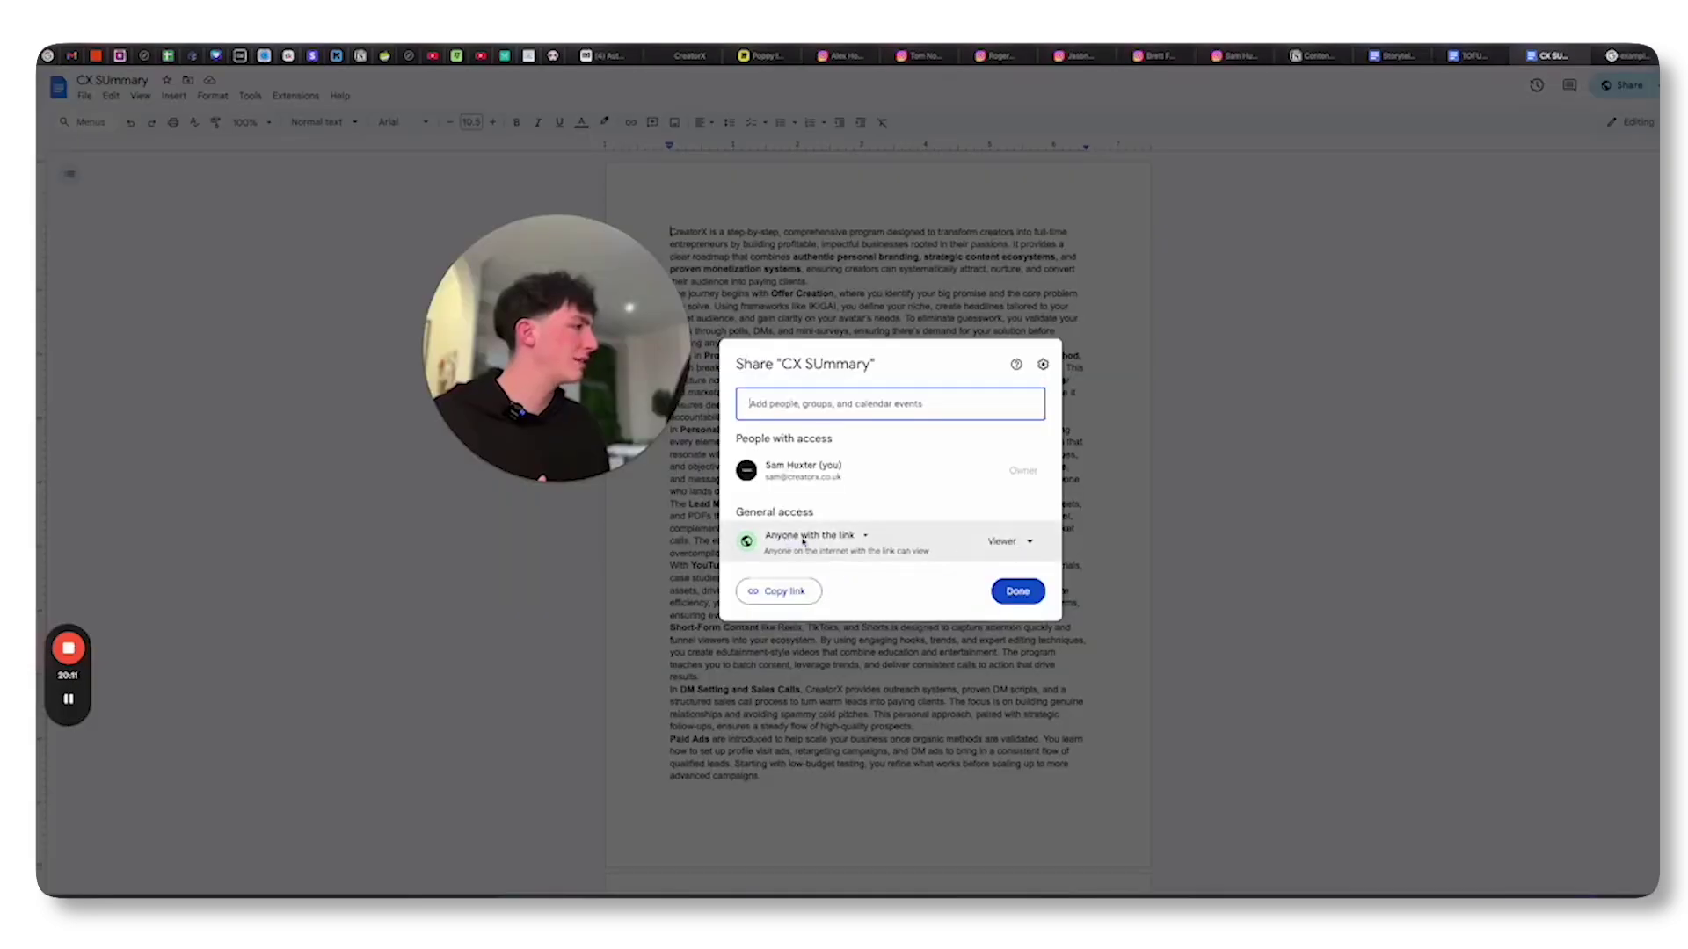
click(775, 591)
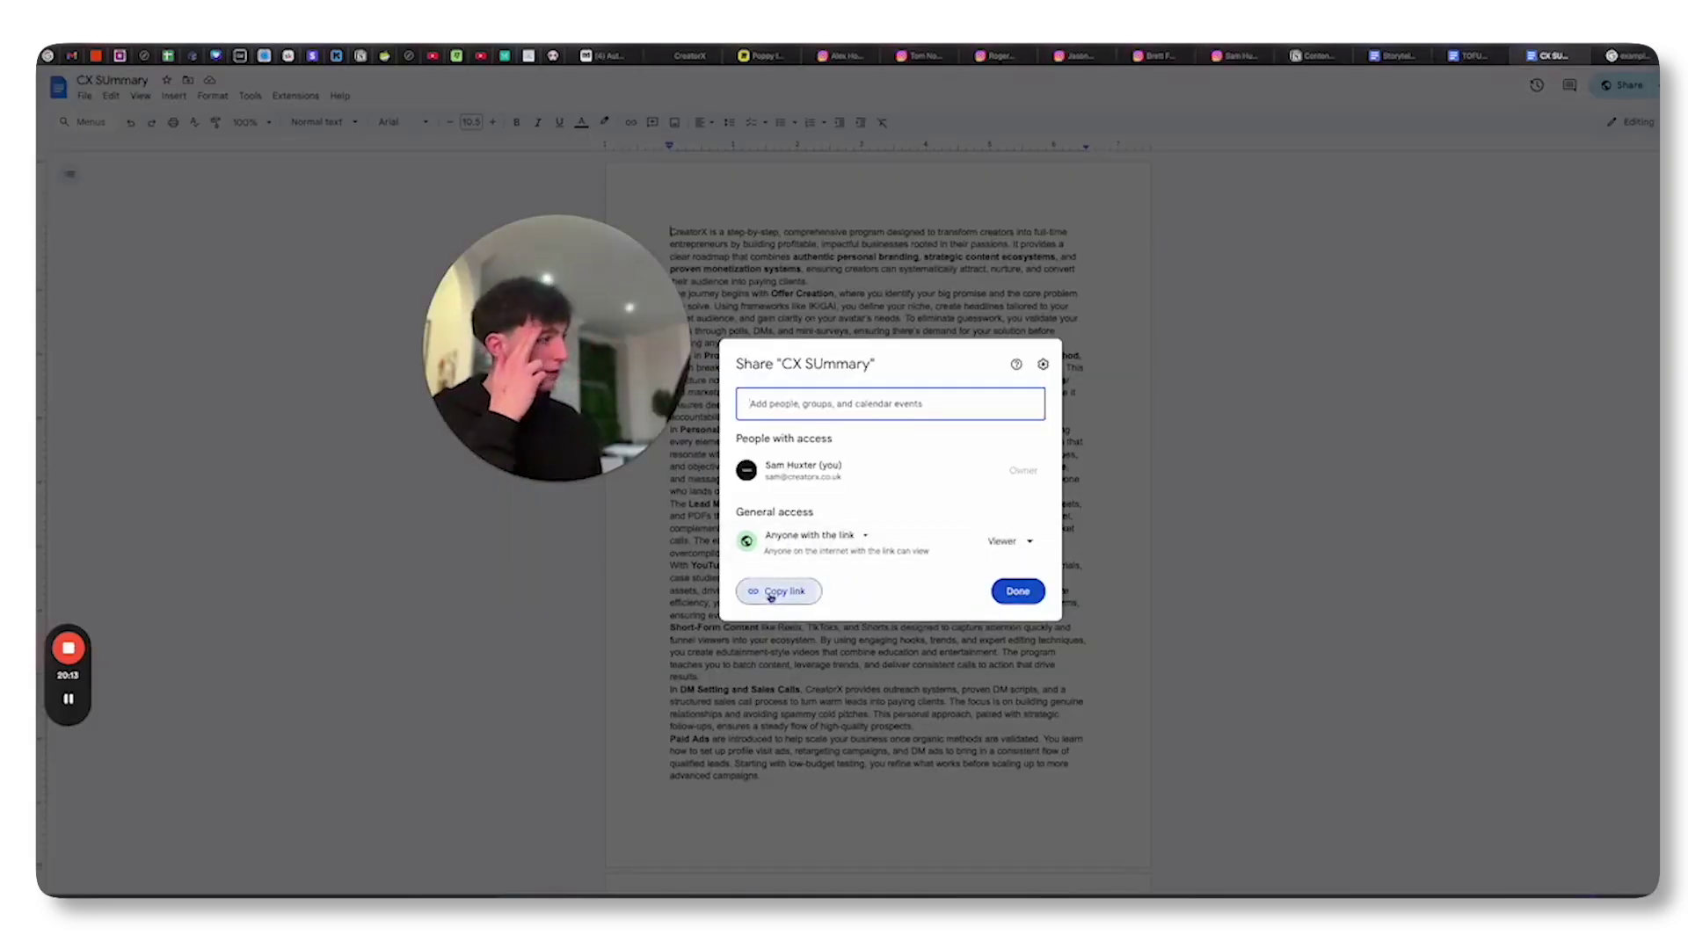
click(554, 56)
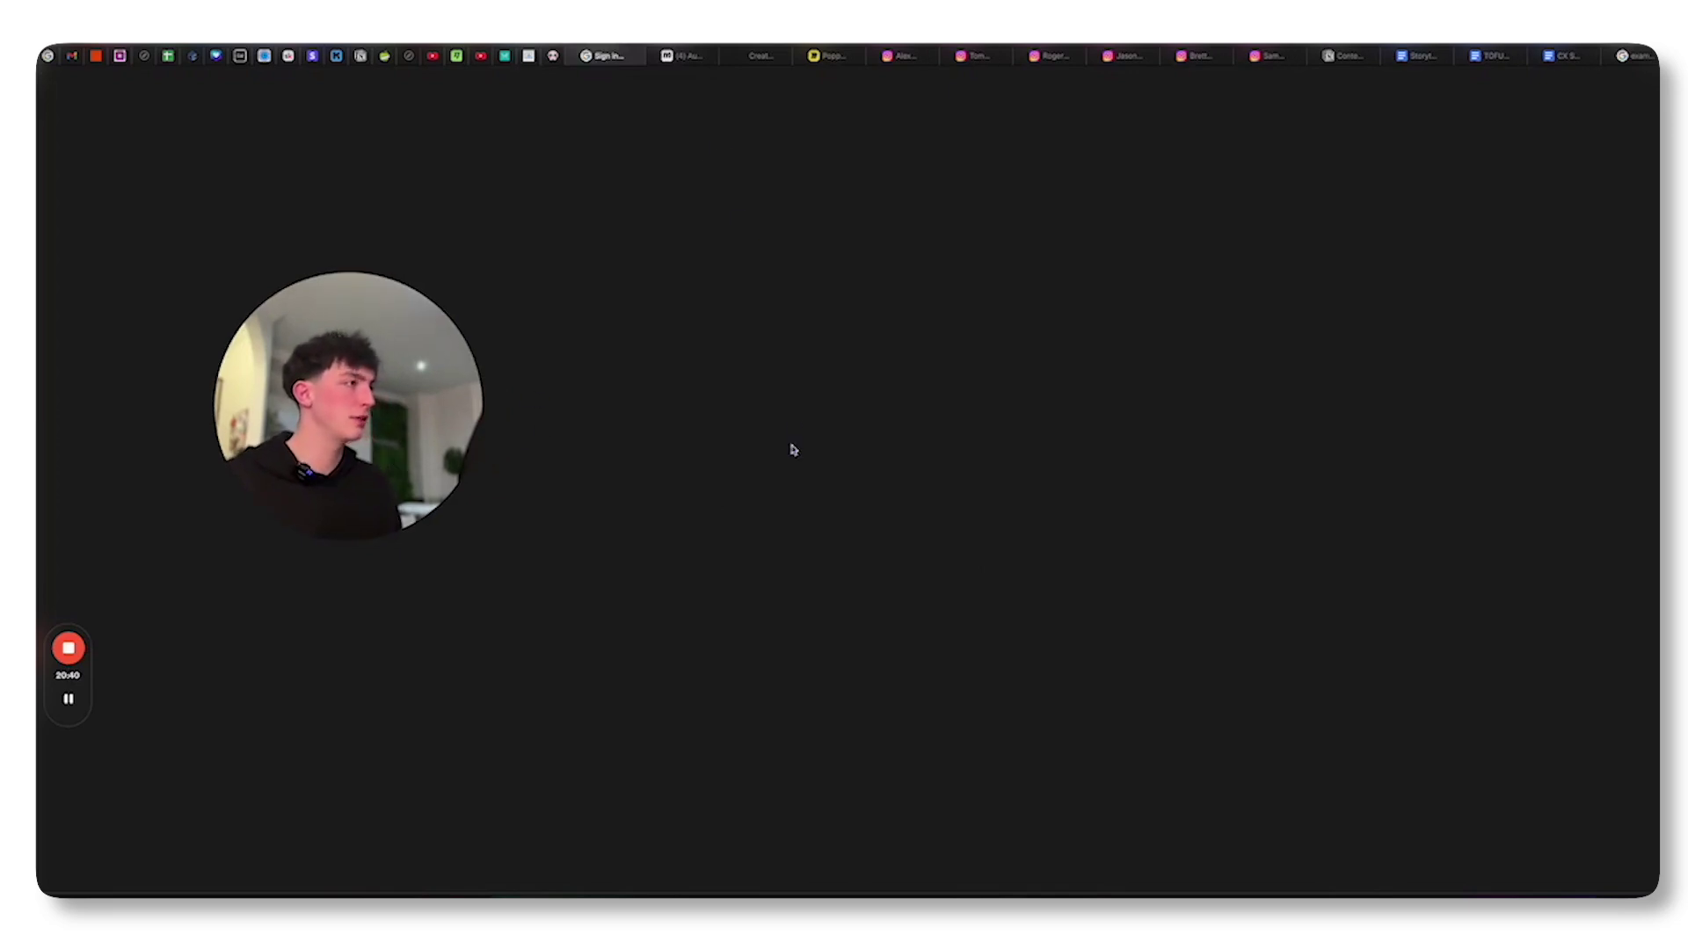
text(cx)
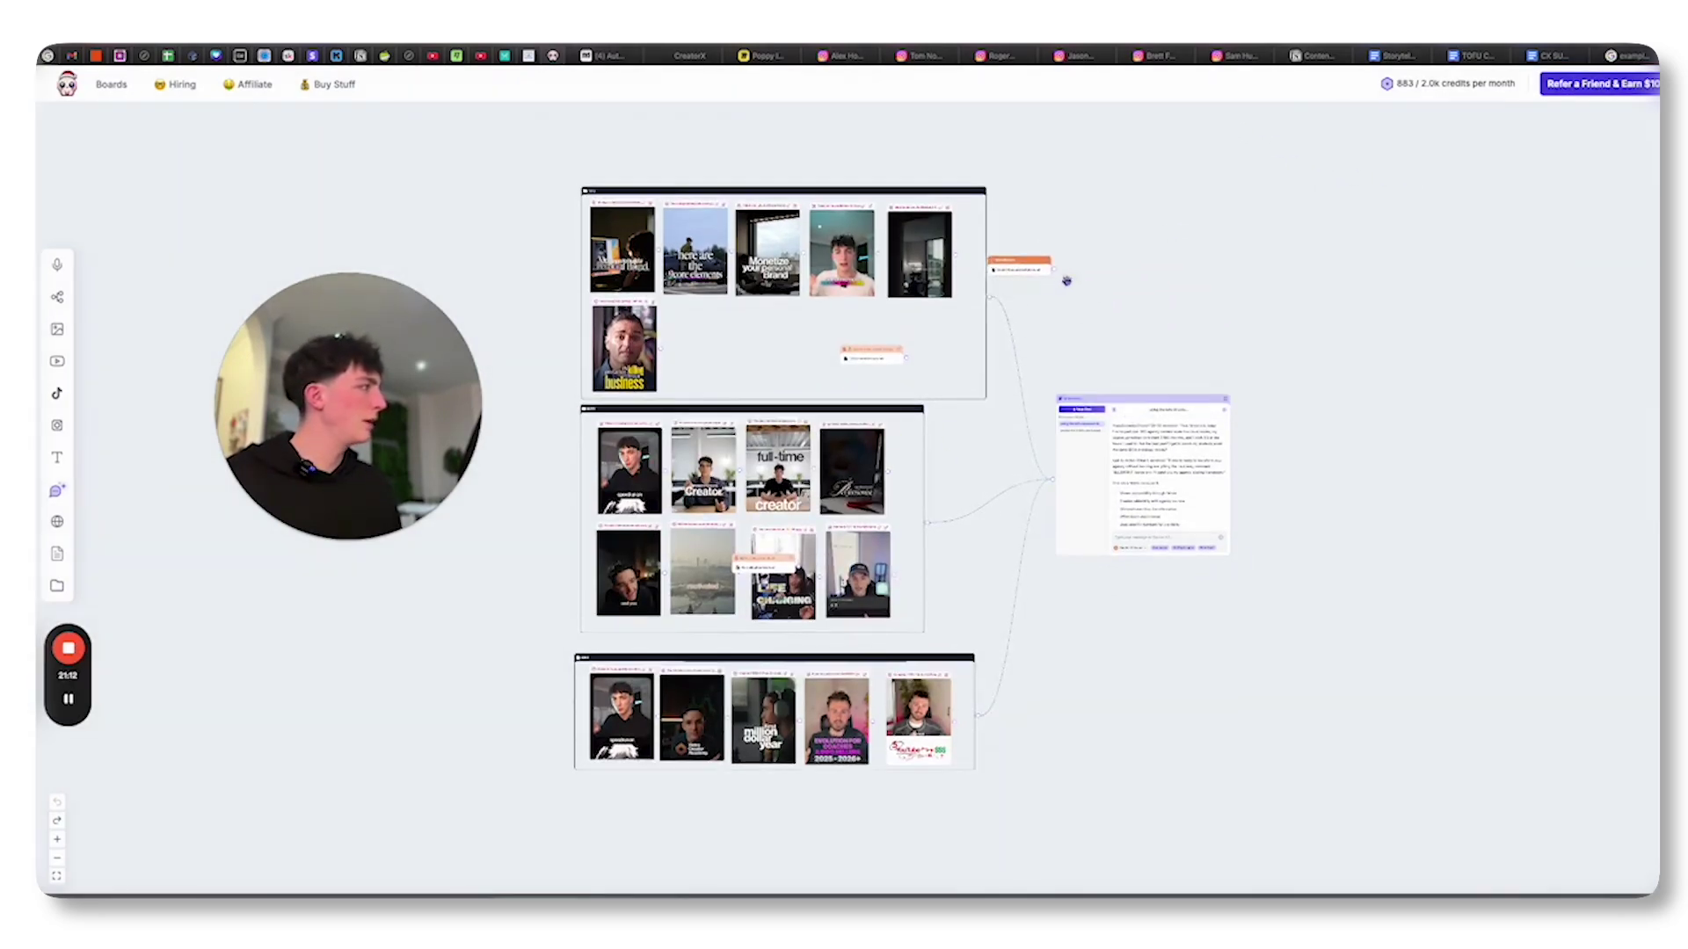
Place the CreatorX Summary node beside the top reel group and focus the chat box
mouse_move(1031, 268)
mouse_down()
mouse_move(1050, 255)
mouse_move(1056, 478)
mouse_up()
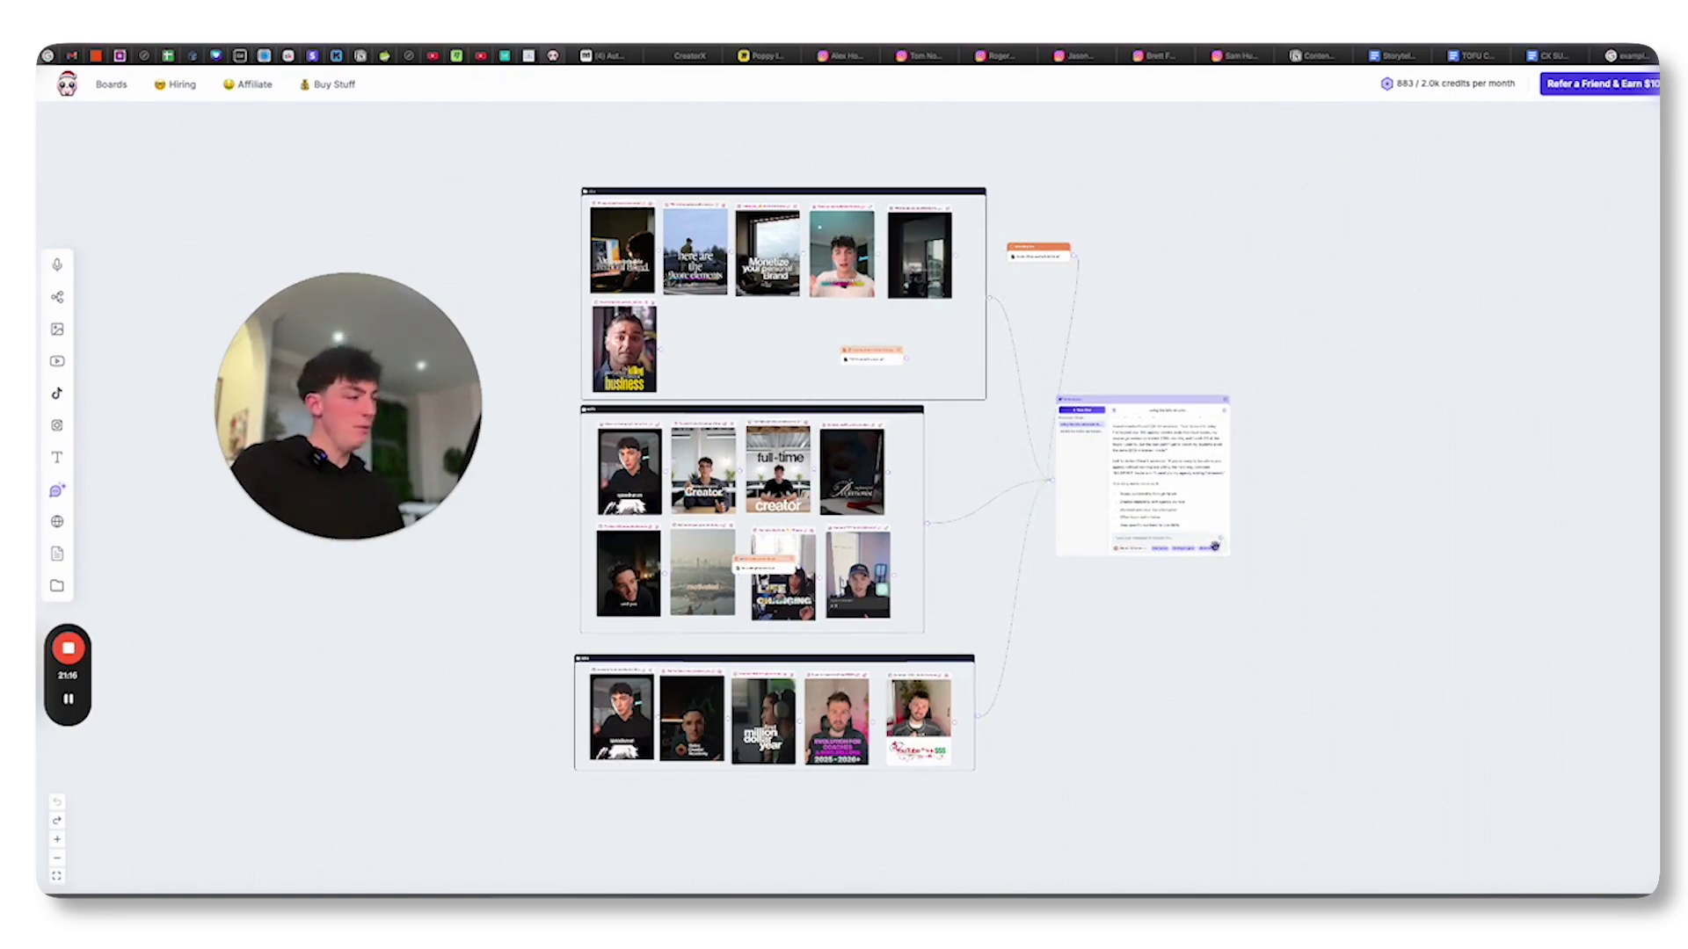
scroll(1193, 536, up, 5)
scroll(1172, 539, up, 5)
click(1111, 532)
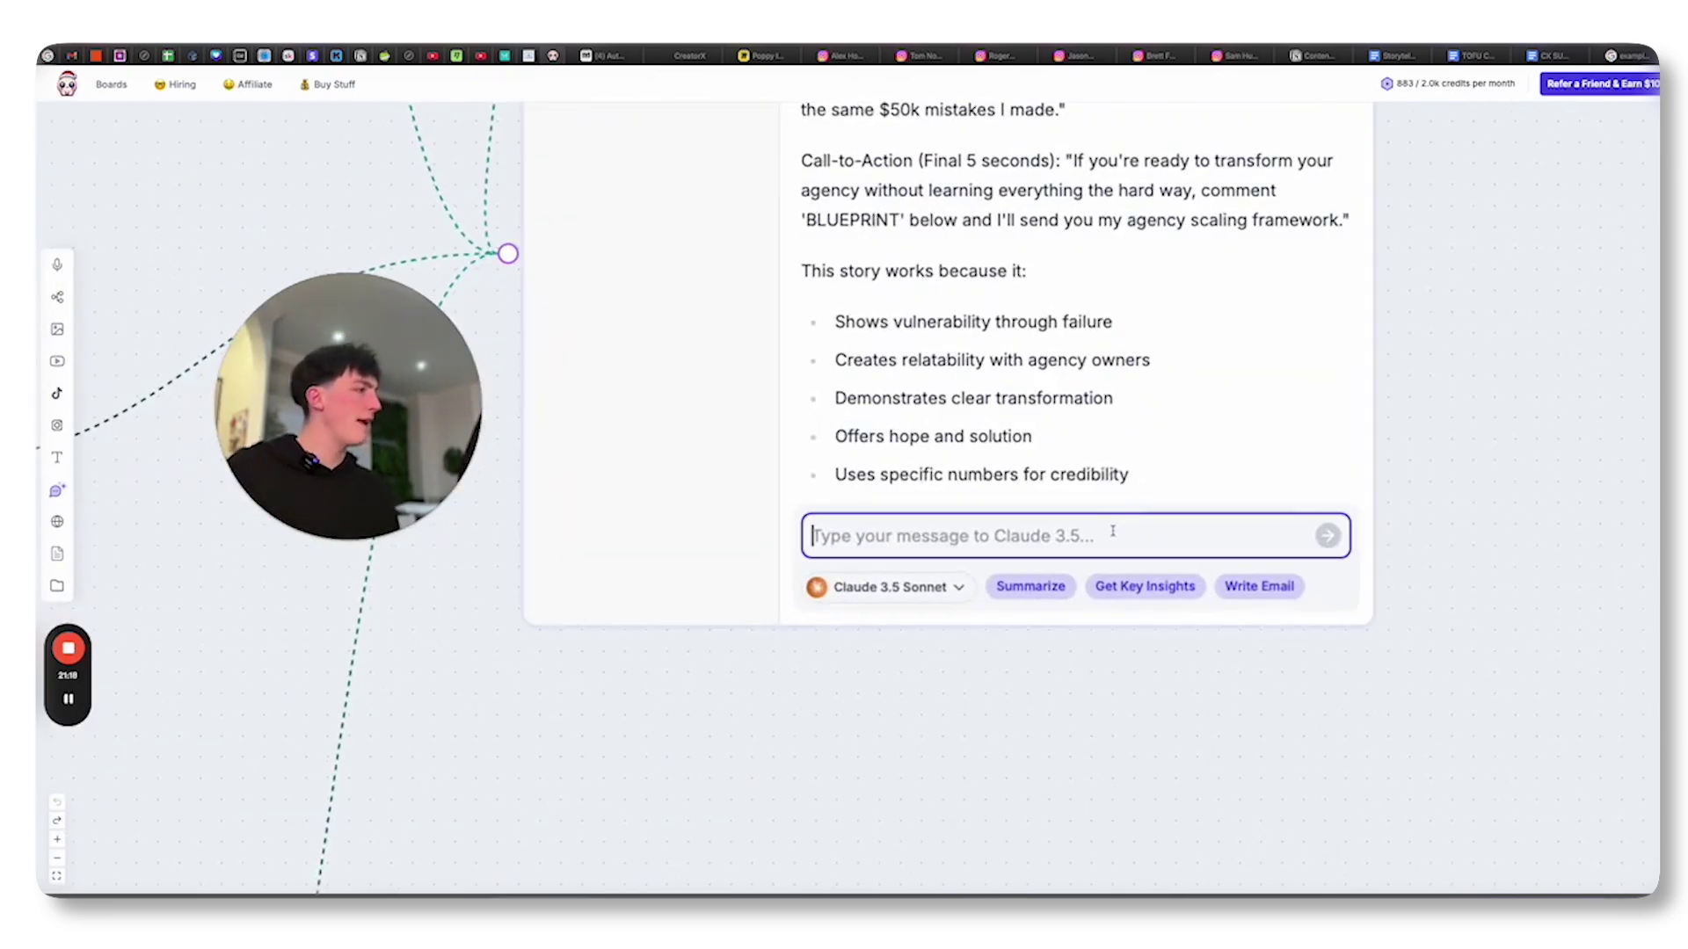
text(based)
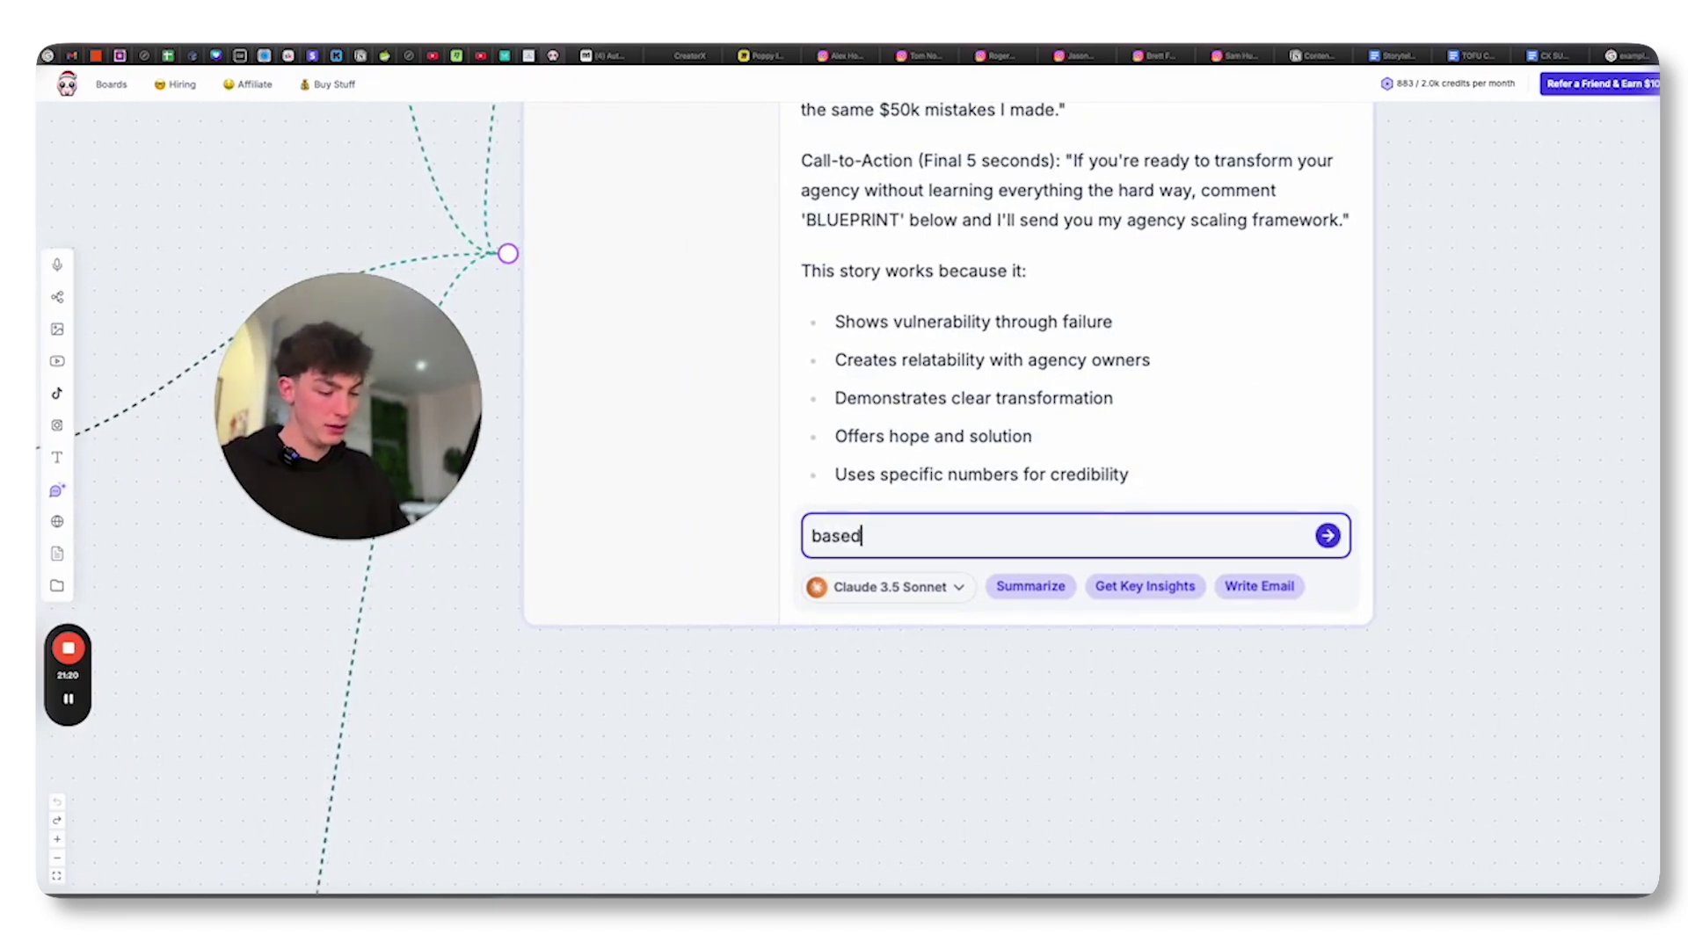
text( on what you k)
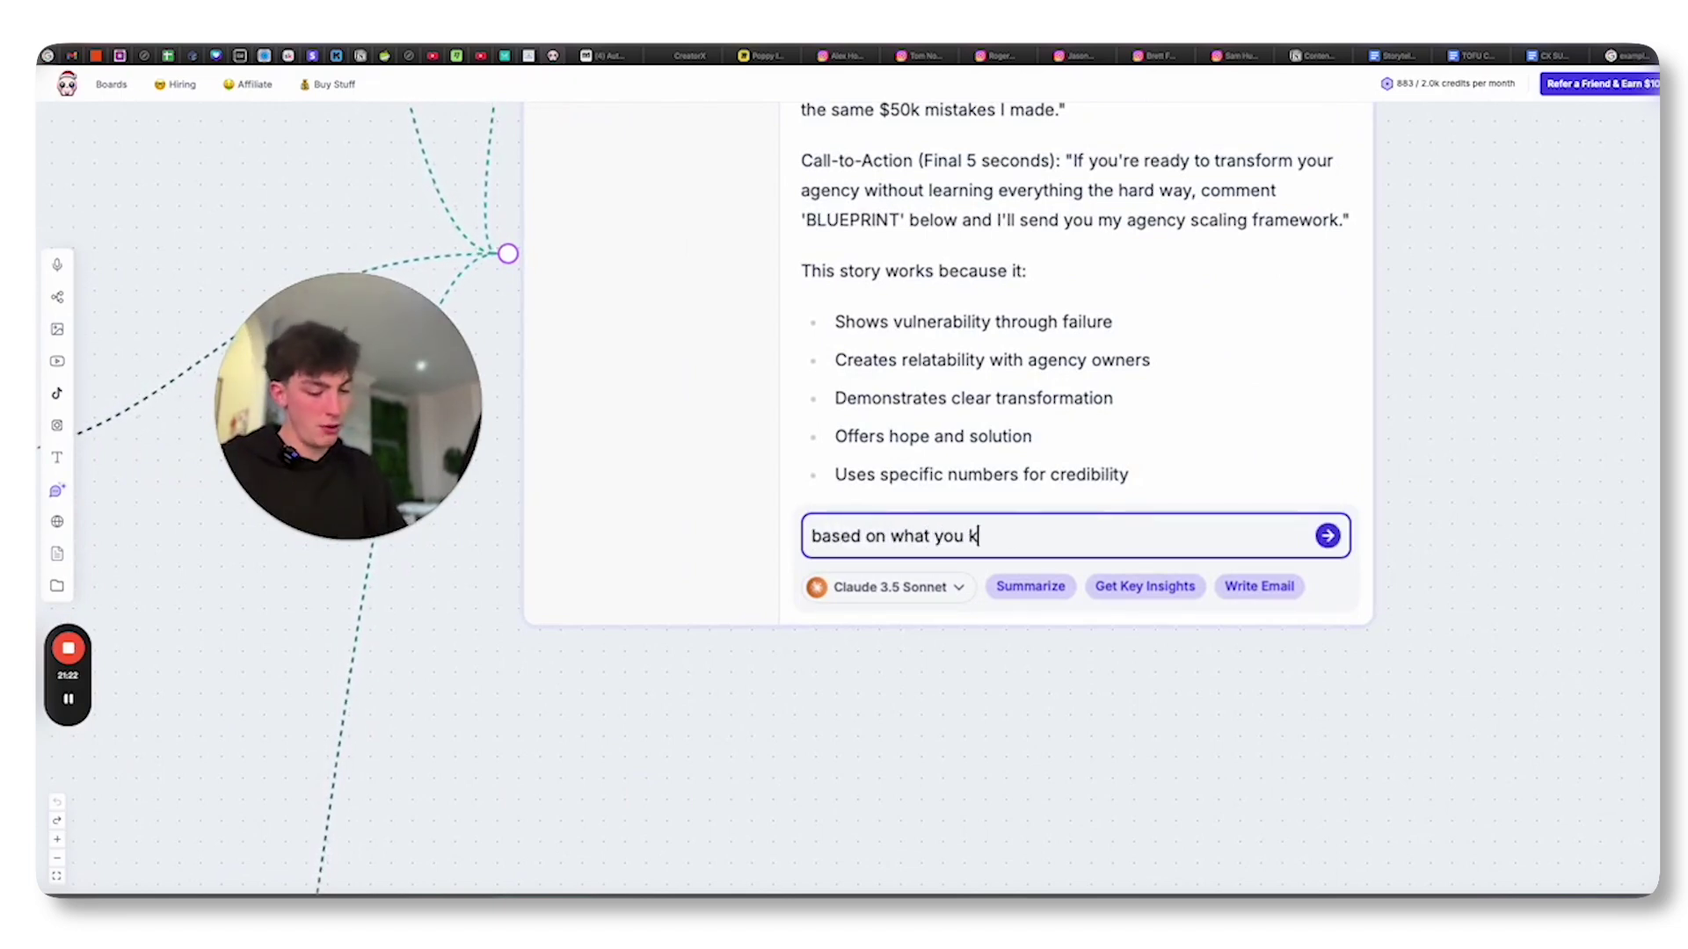
text(now about my high ticket prog)
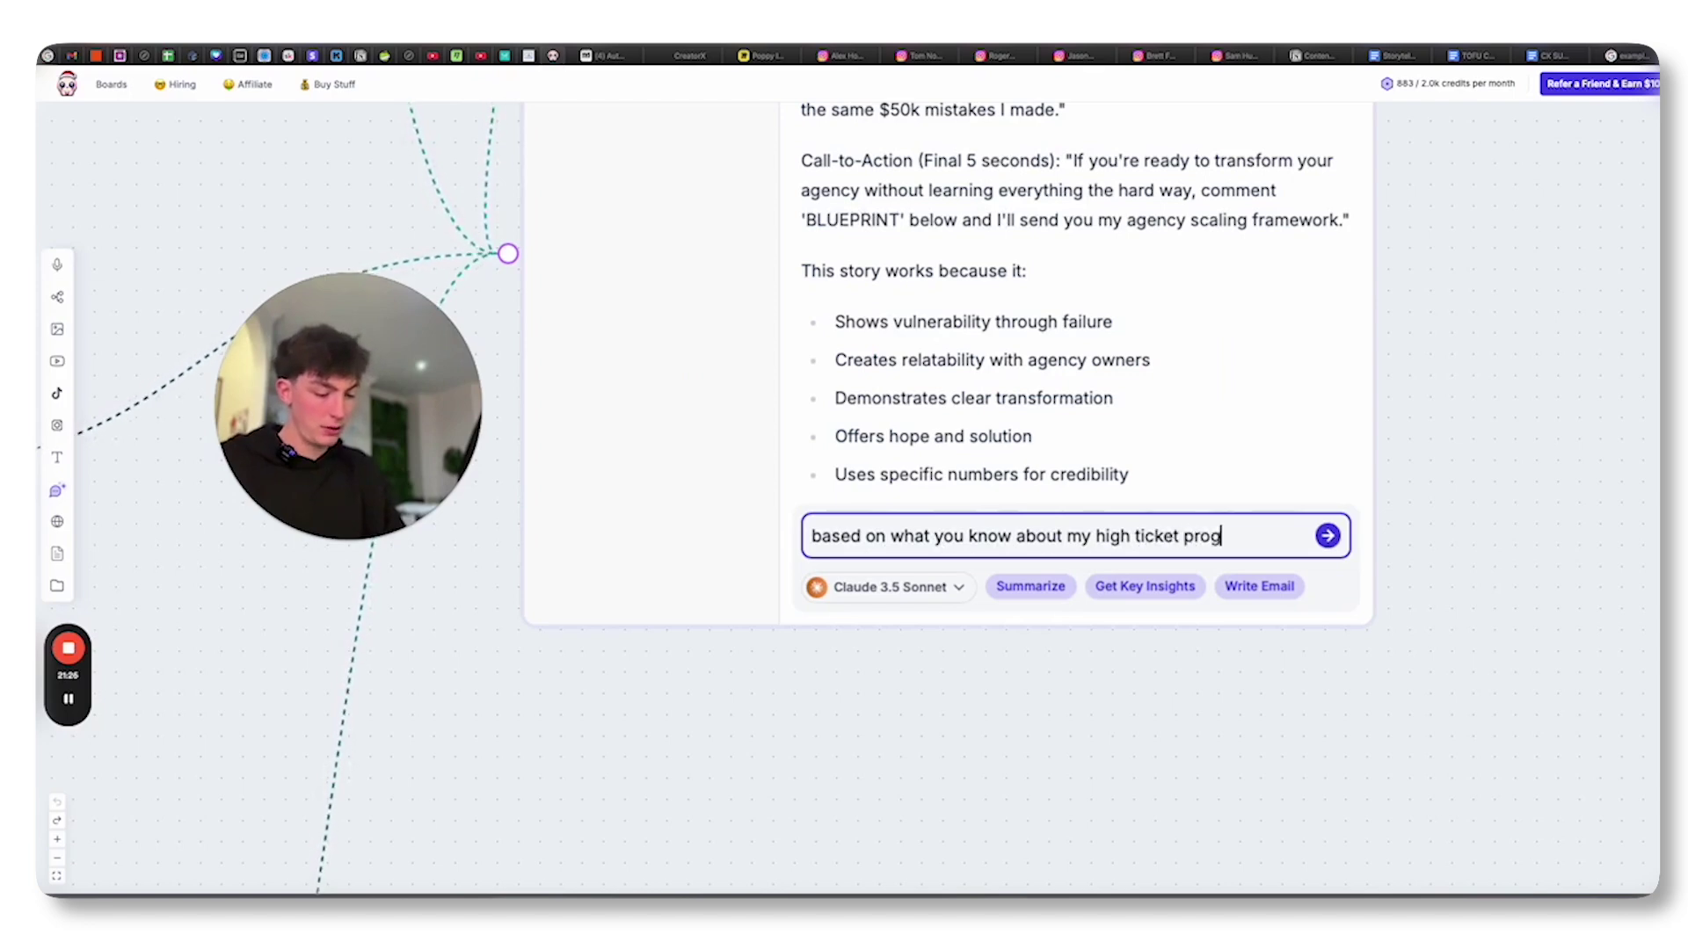
text(ram, creatorx, please generate me some bottom of funnel content)
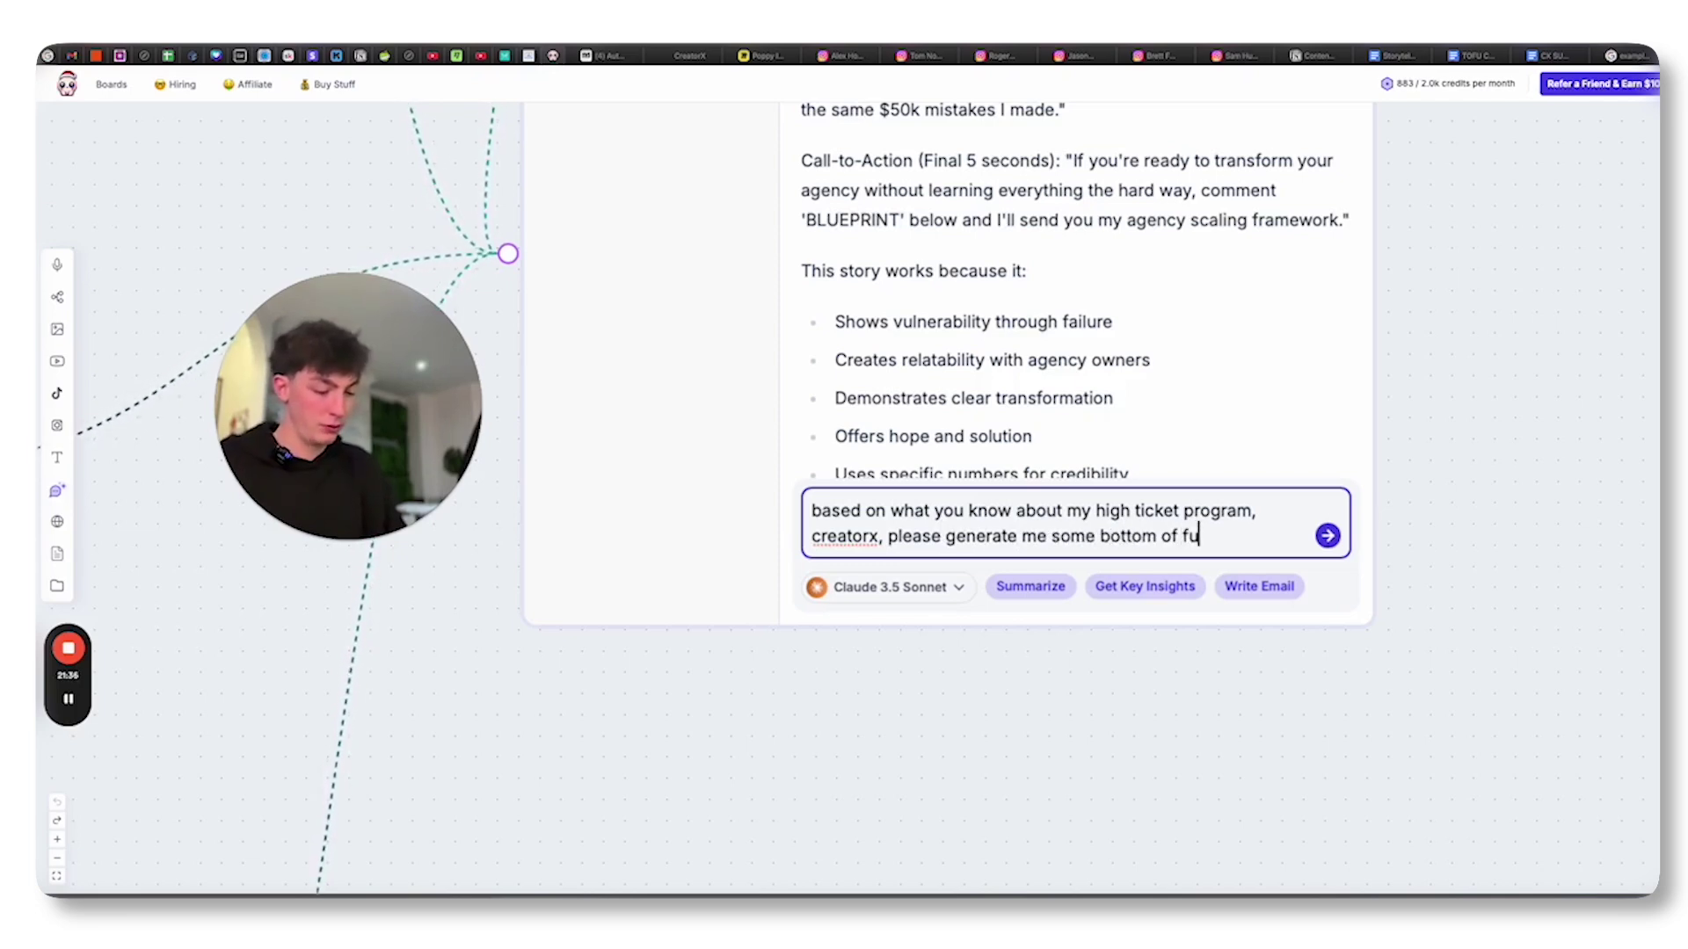
Finish and send the CreatorX BOFU prompt asking for urgency around a specific pain point
key(shift+Return)
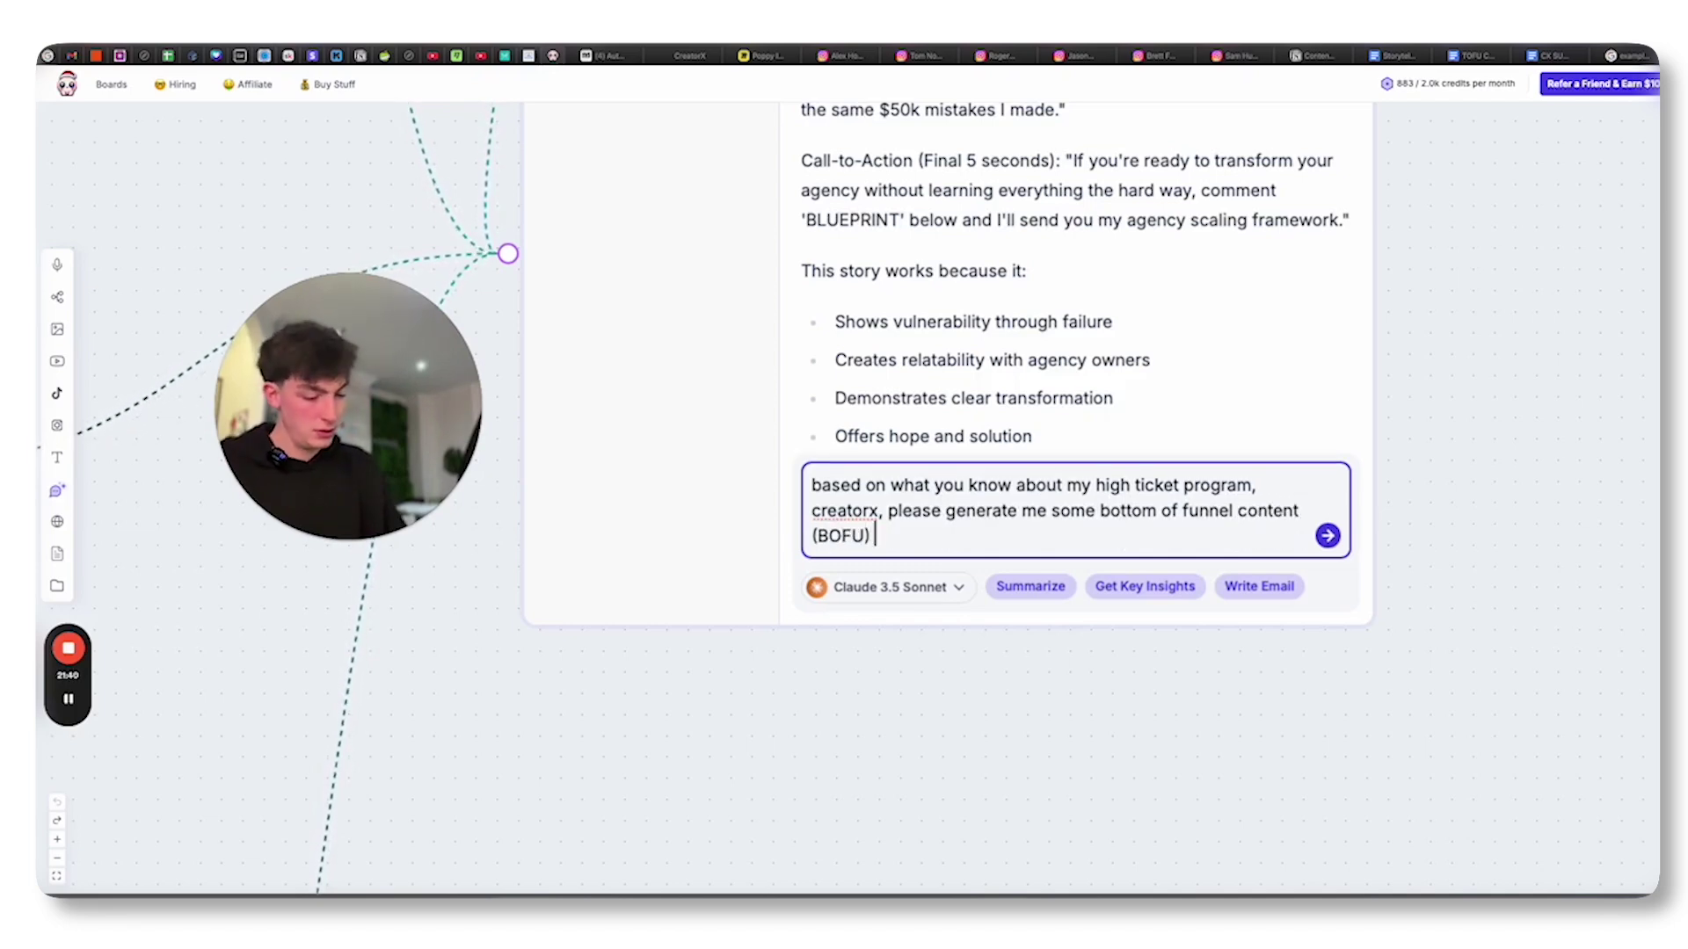
text(to)
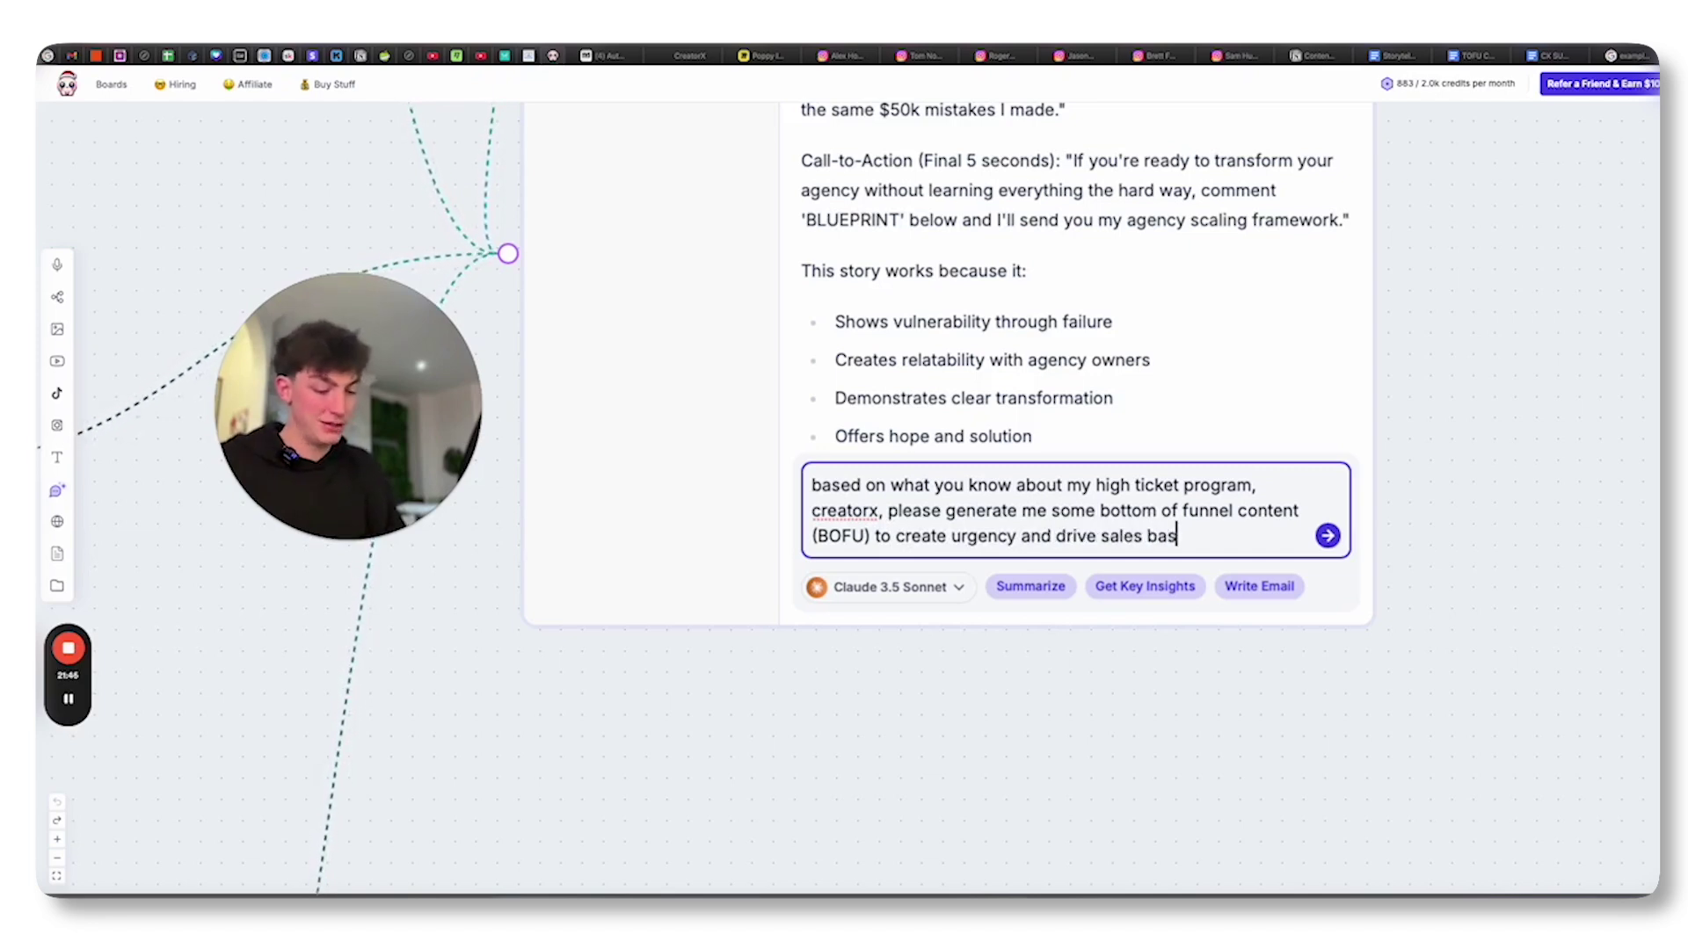
text(ific)
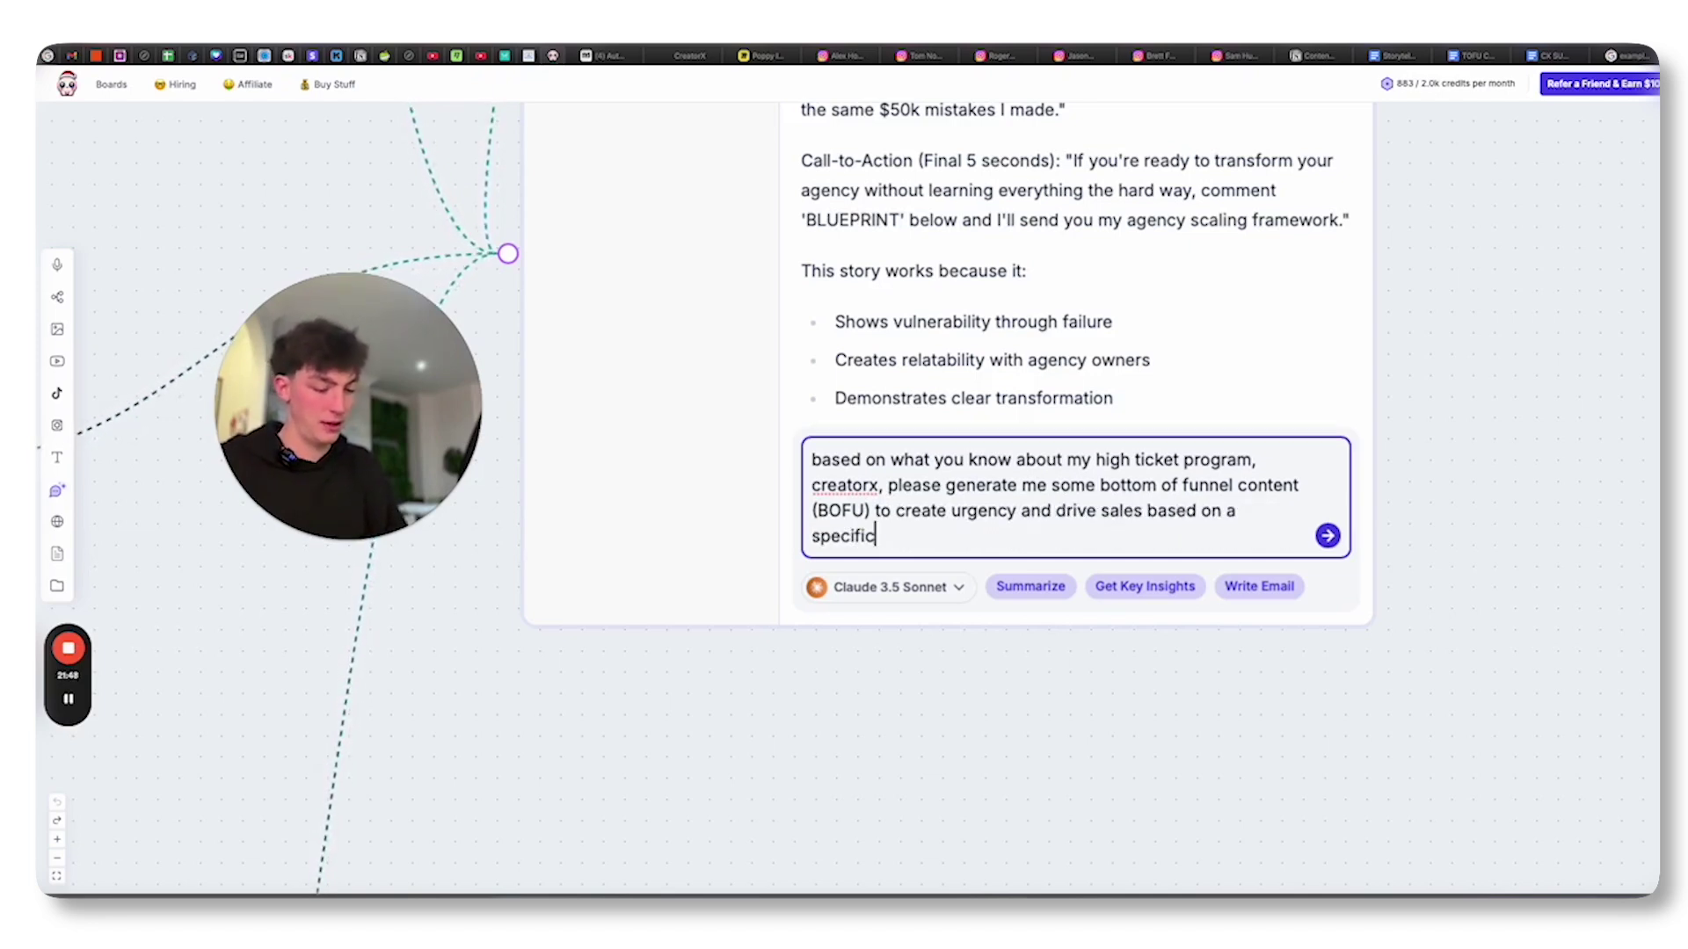
text( pai npoin)
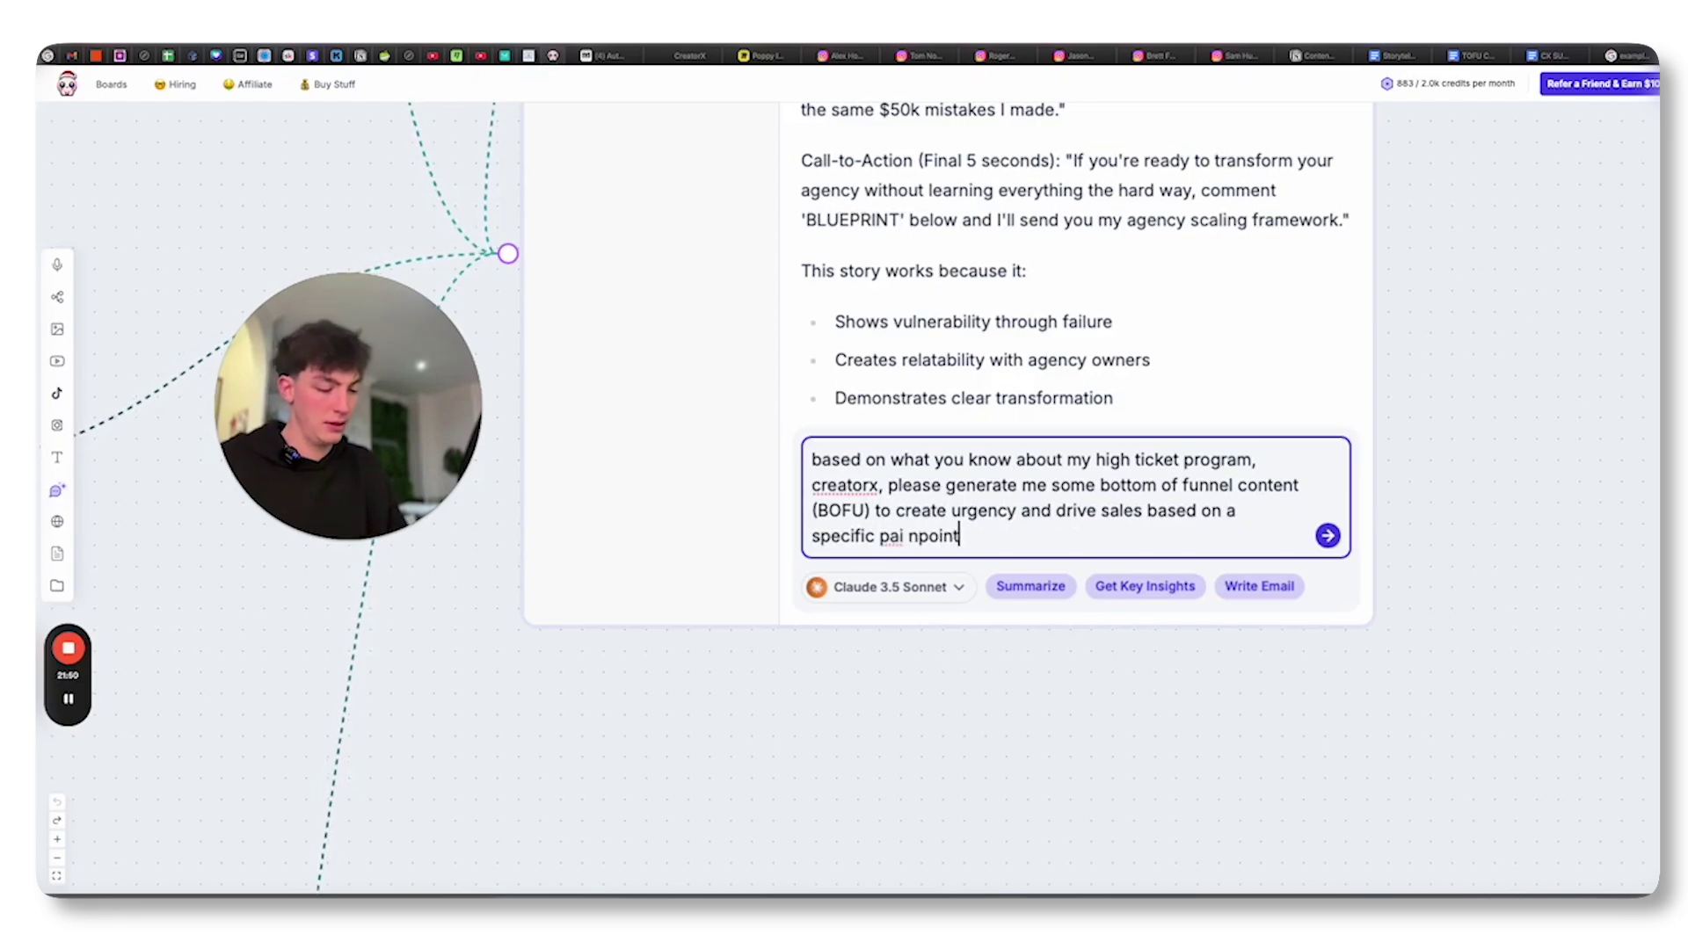
text( that my program ac)
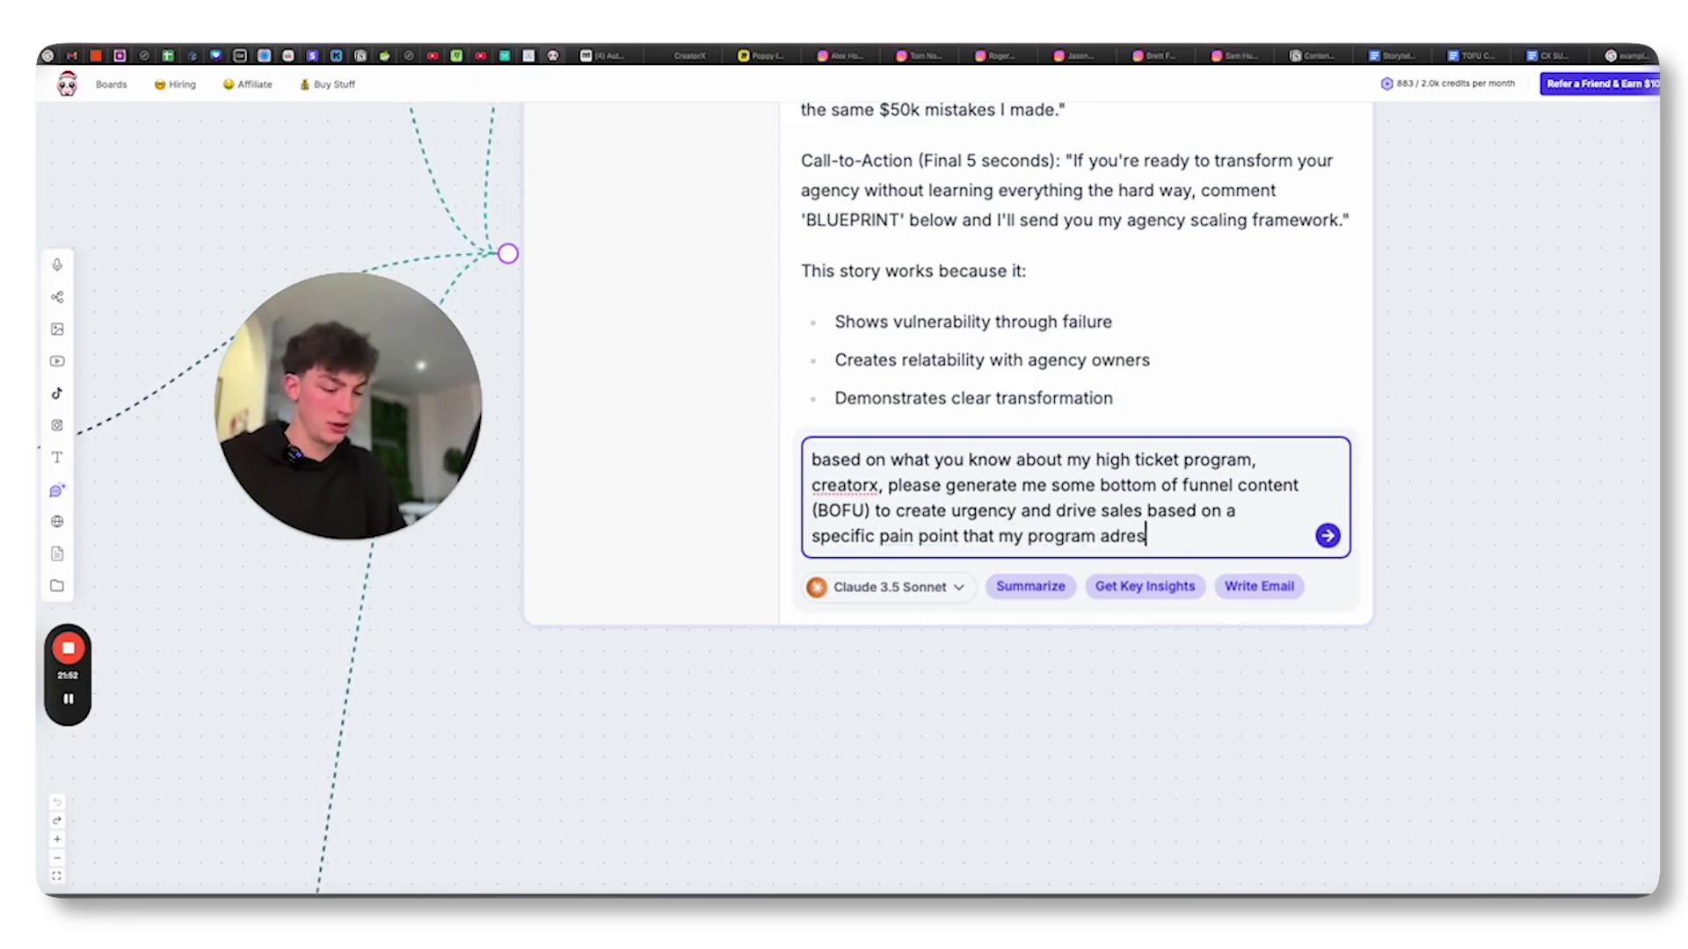
key(Return)
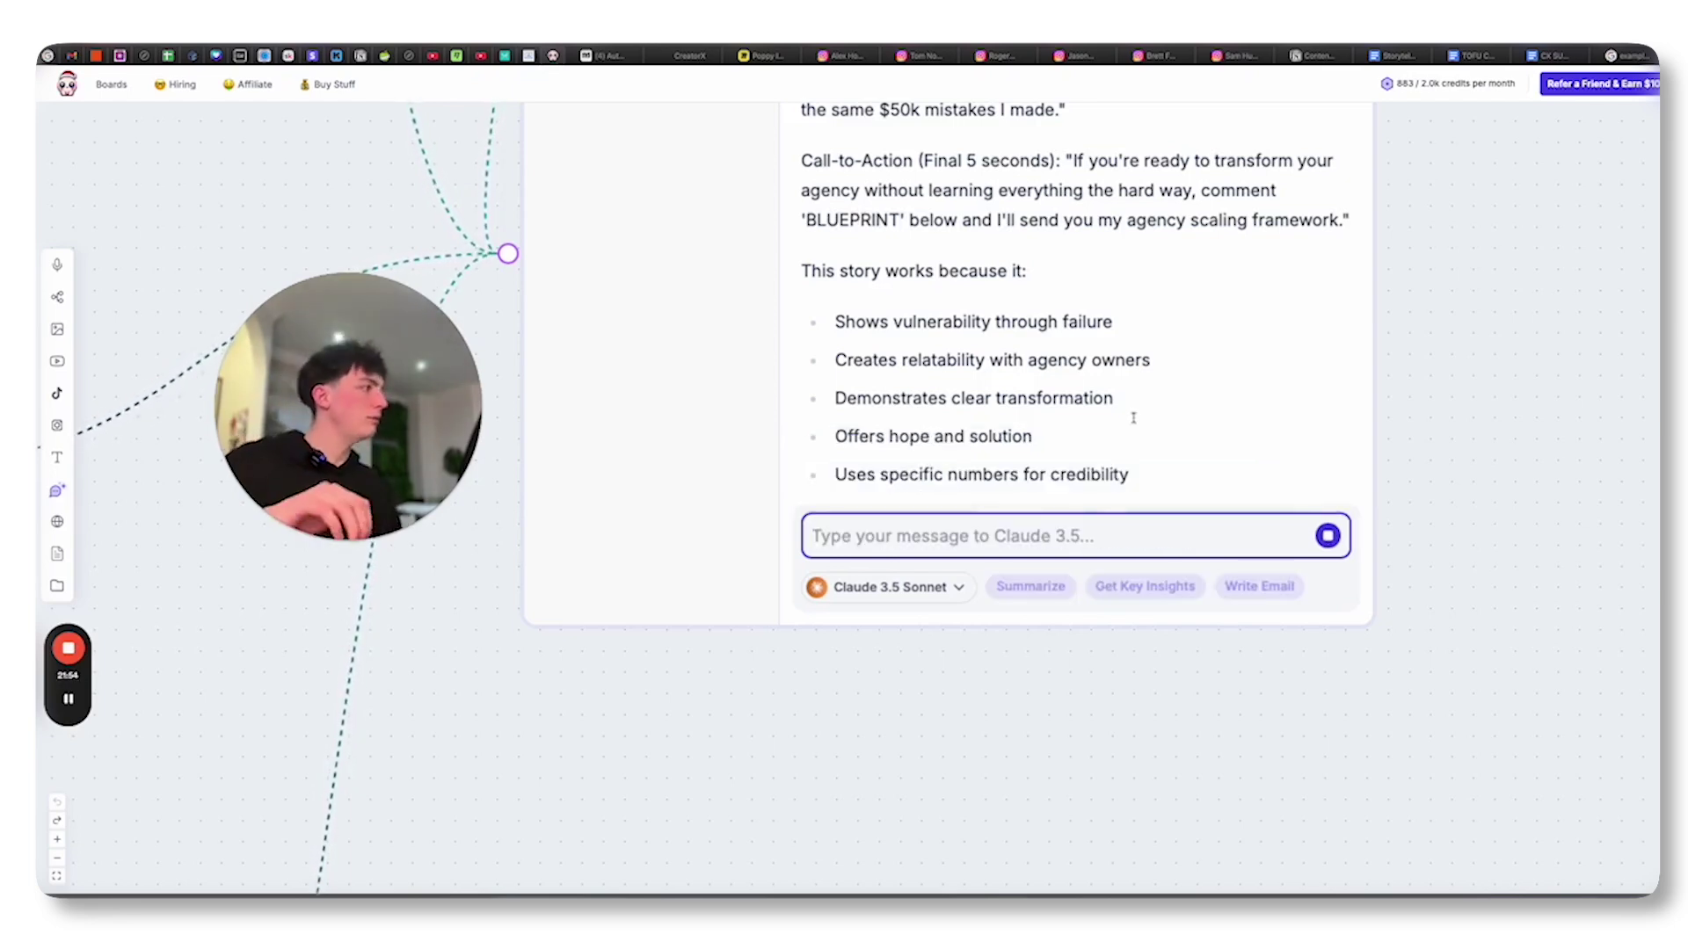
scroll(795, 490, down, 5)
scroll(696, 260, down, 2)
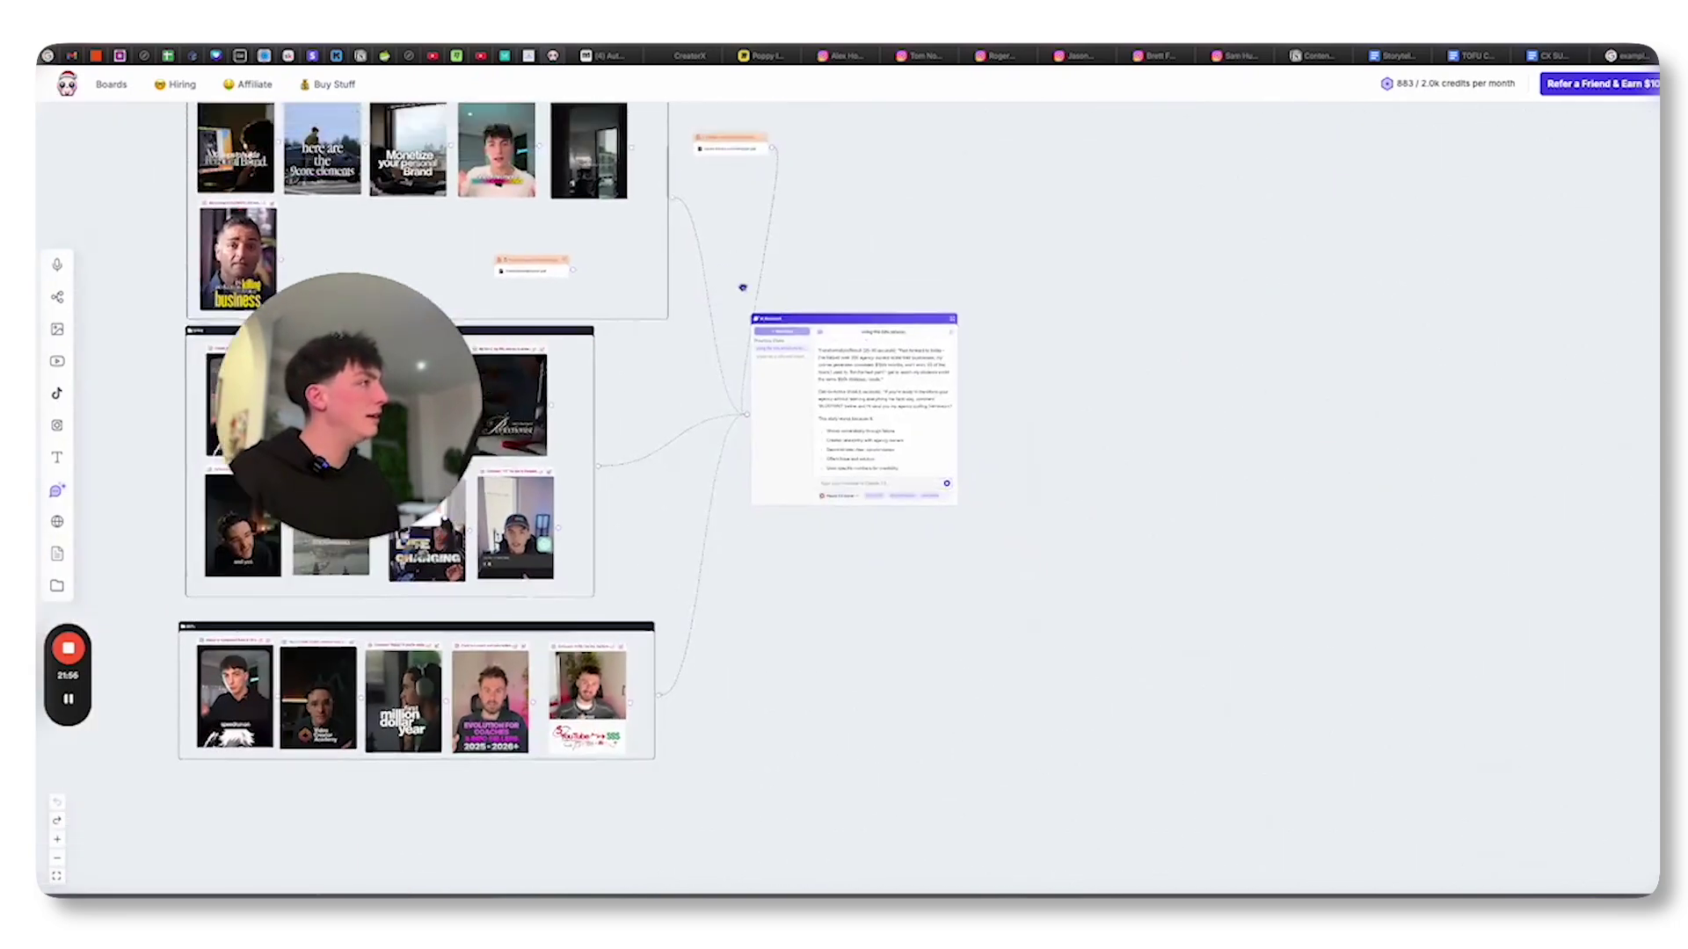
scroll(742, 286, up, 2)
scroll(735, 159, down, 2)
scroll(802, 313, up, 4)
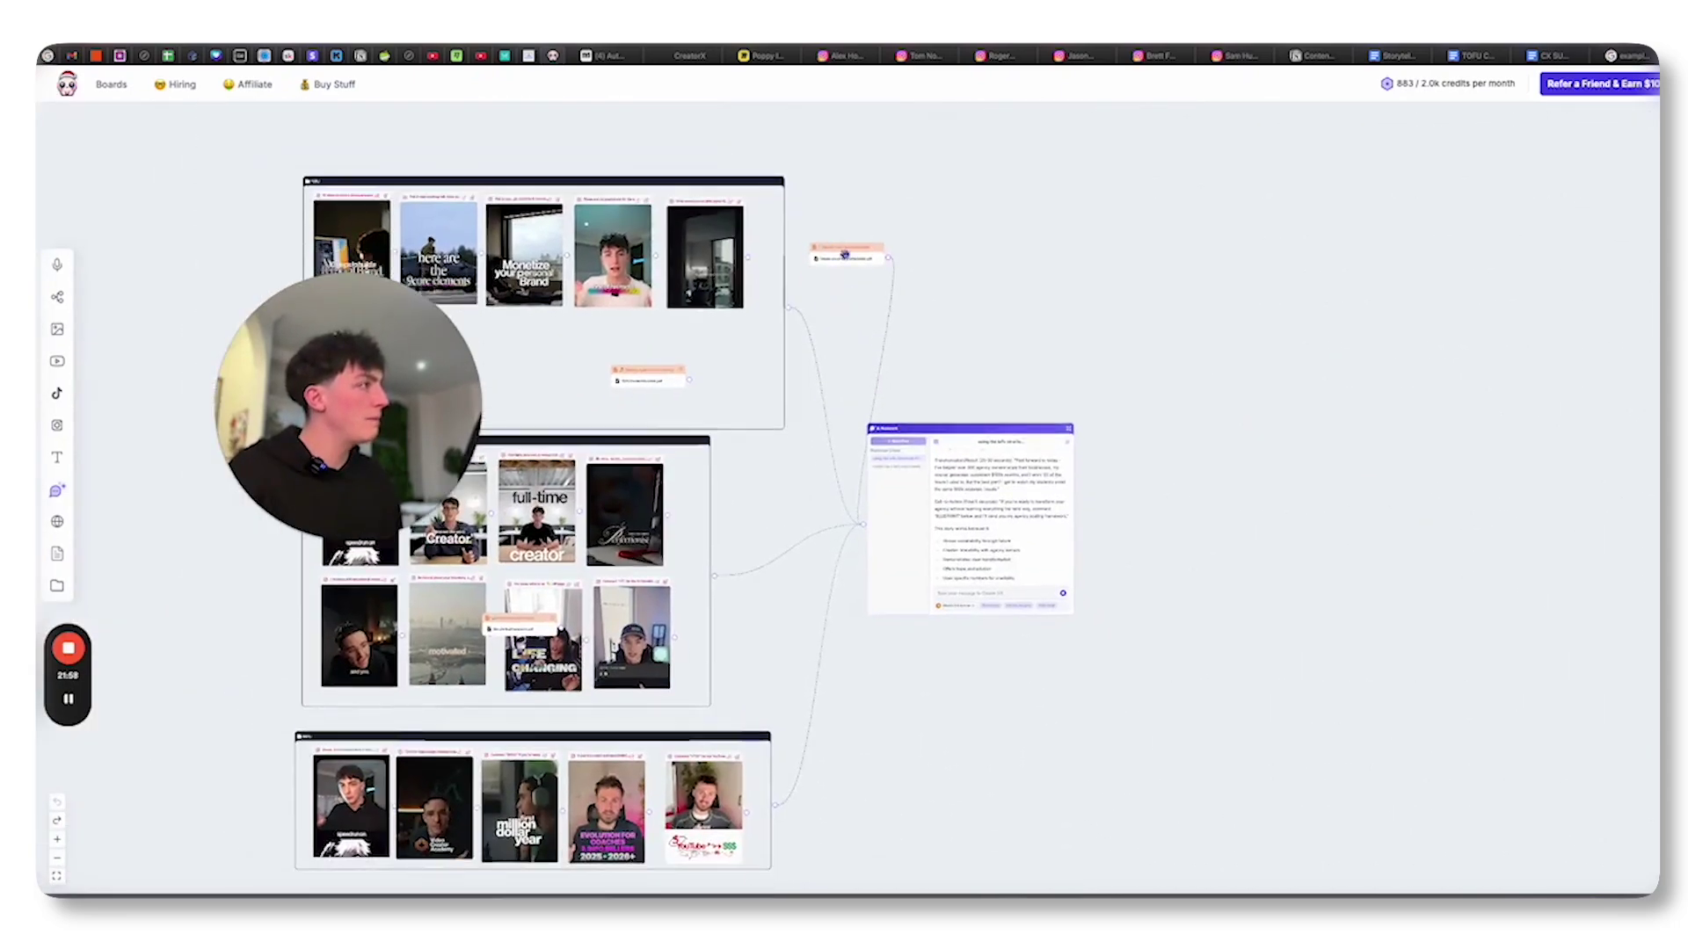
scroll(844, 378, down, 4)
scroll(844, 379, left, 4)
scroll(919, 658, up, 2)
scroll(920, 658, left, 2)
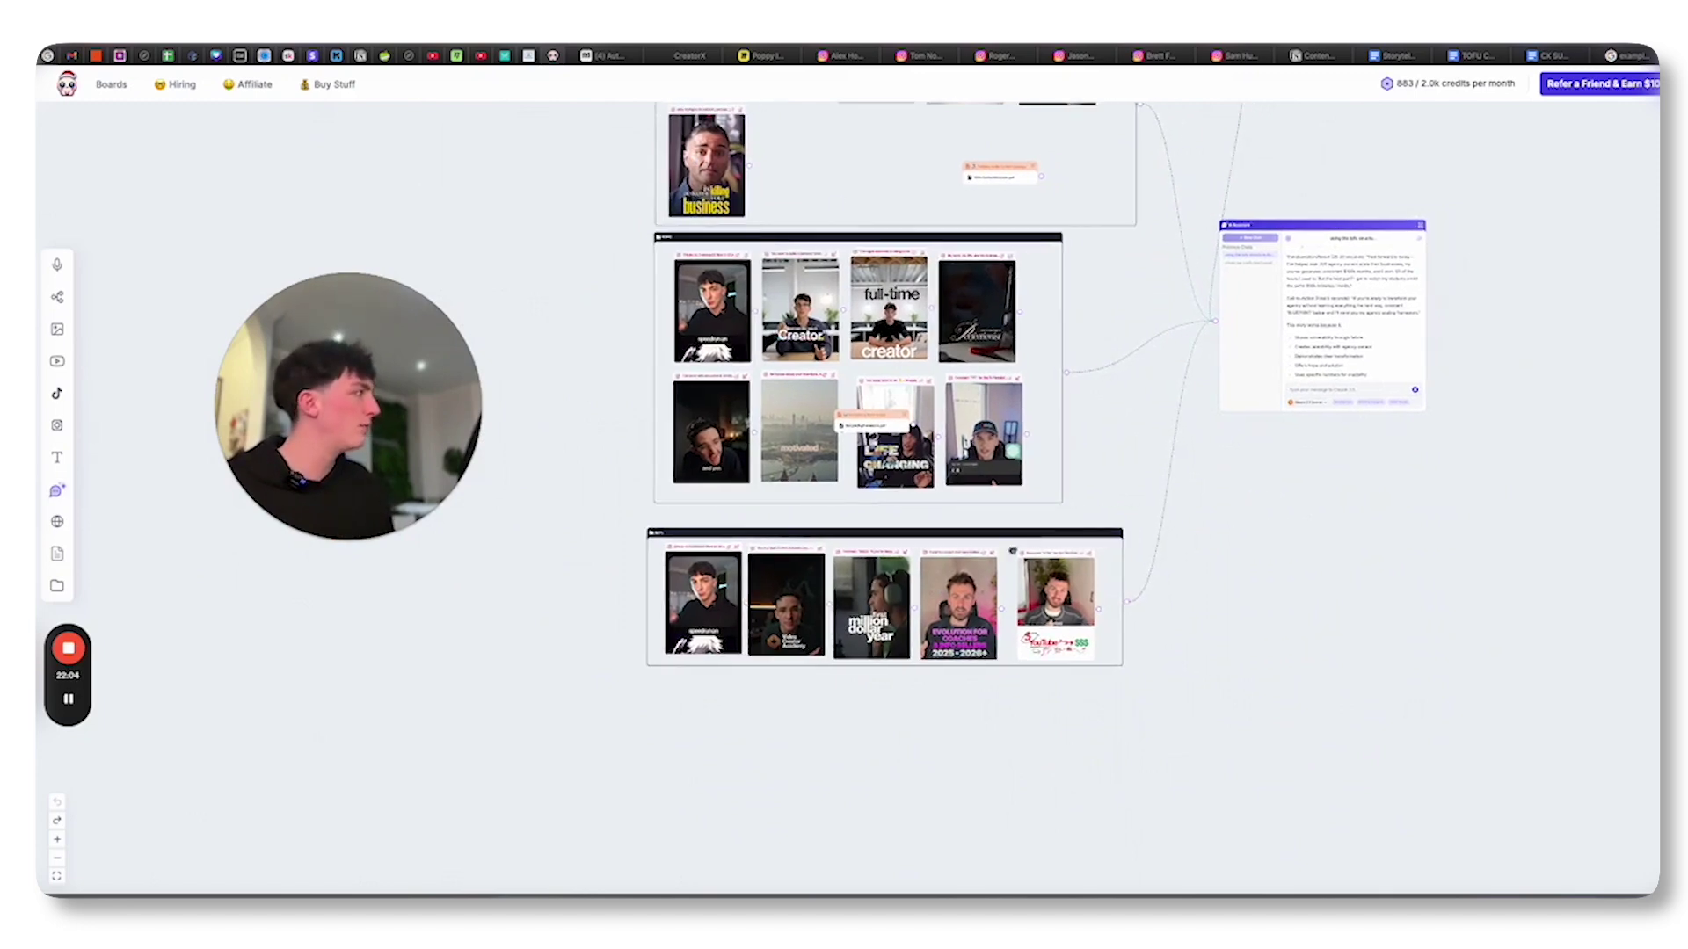
scroll(1068, 465, right, 5)
scroll(1068, 465, up, 1)
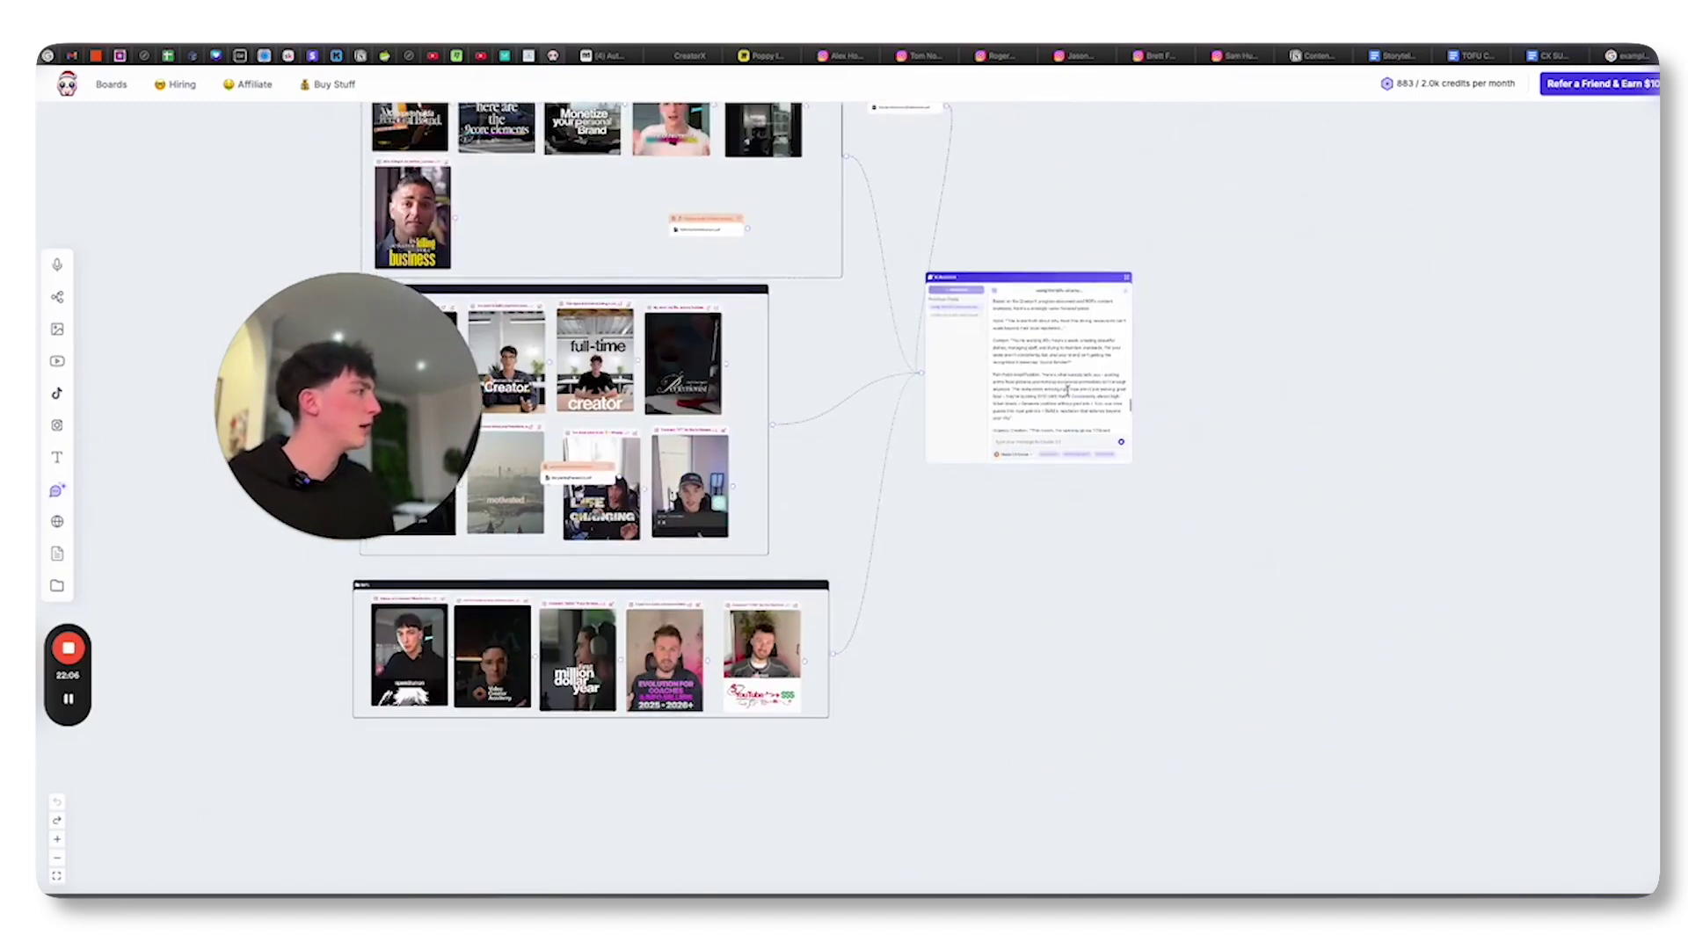
scroll(1059, 385, up, 5)
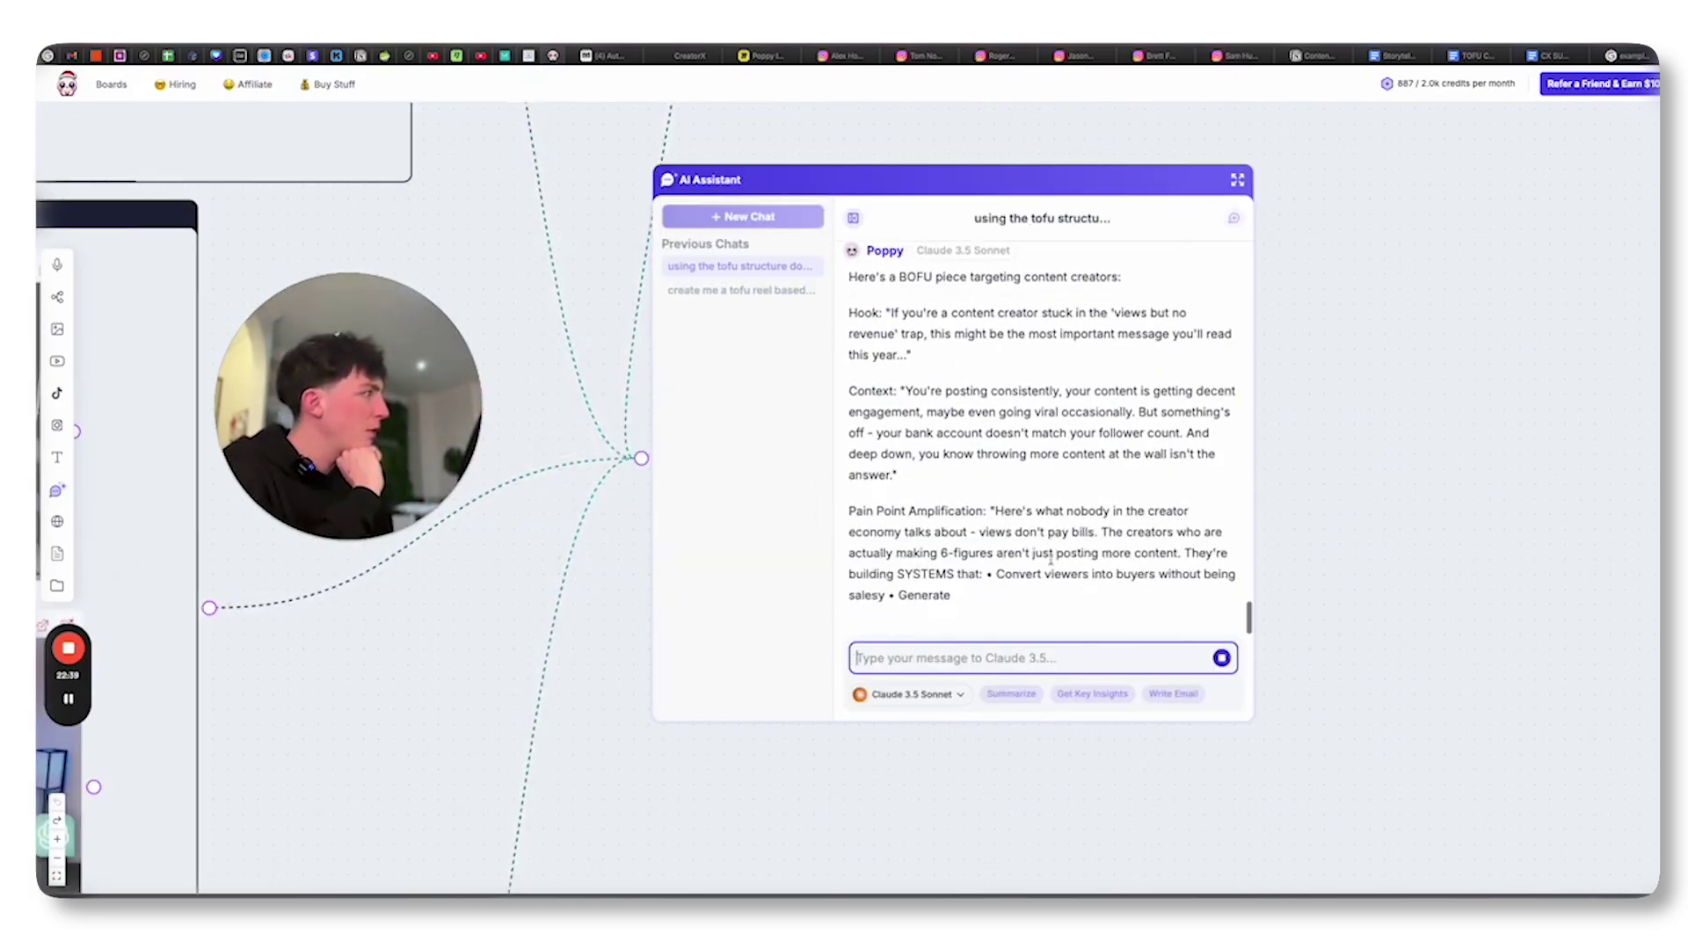
scroll(973, 344, up, 2)
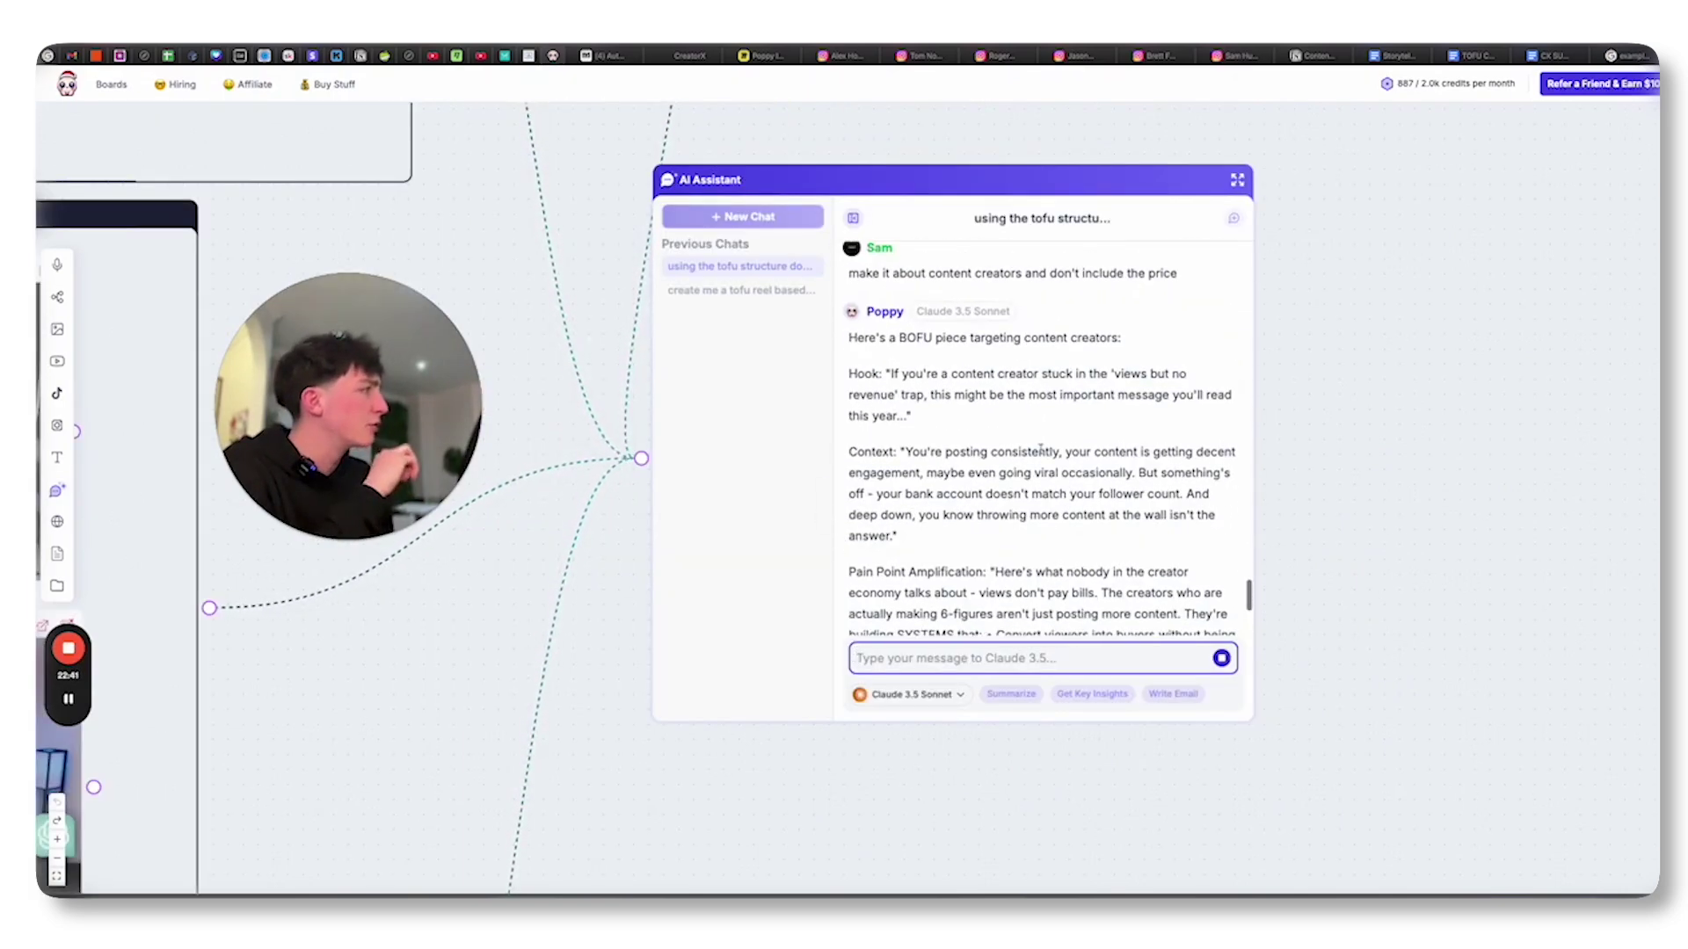
Highlight the Hook line in the BOFU reply, clear the highlight, and shift the board down
drag(892, 374, 1150, 376)
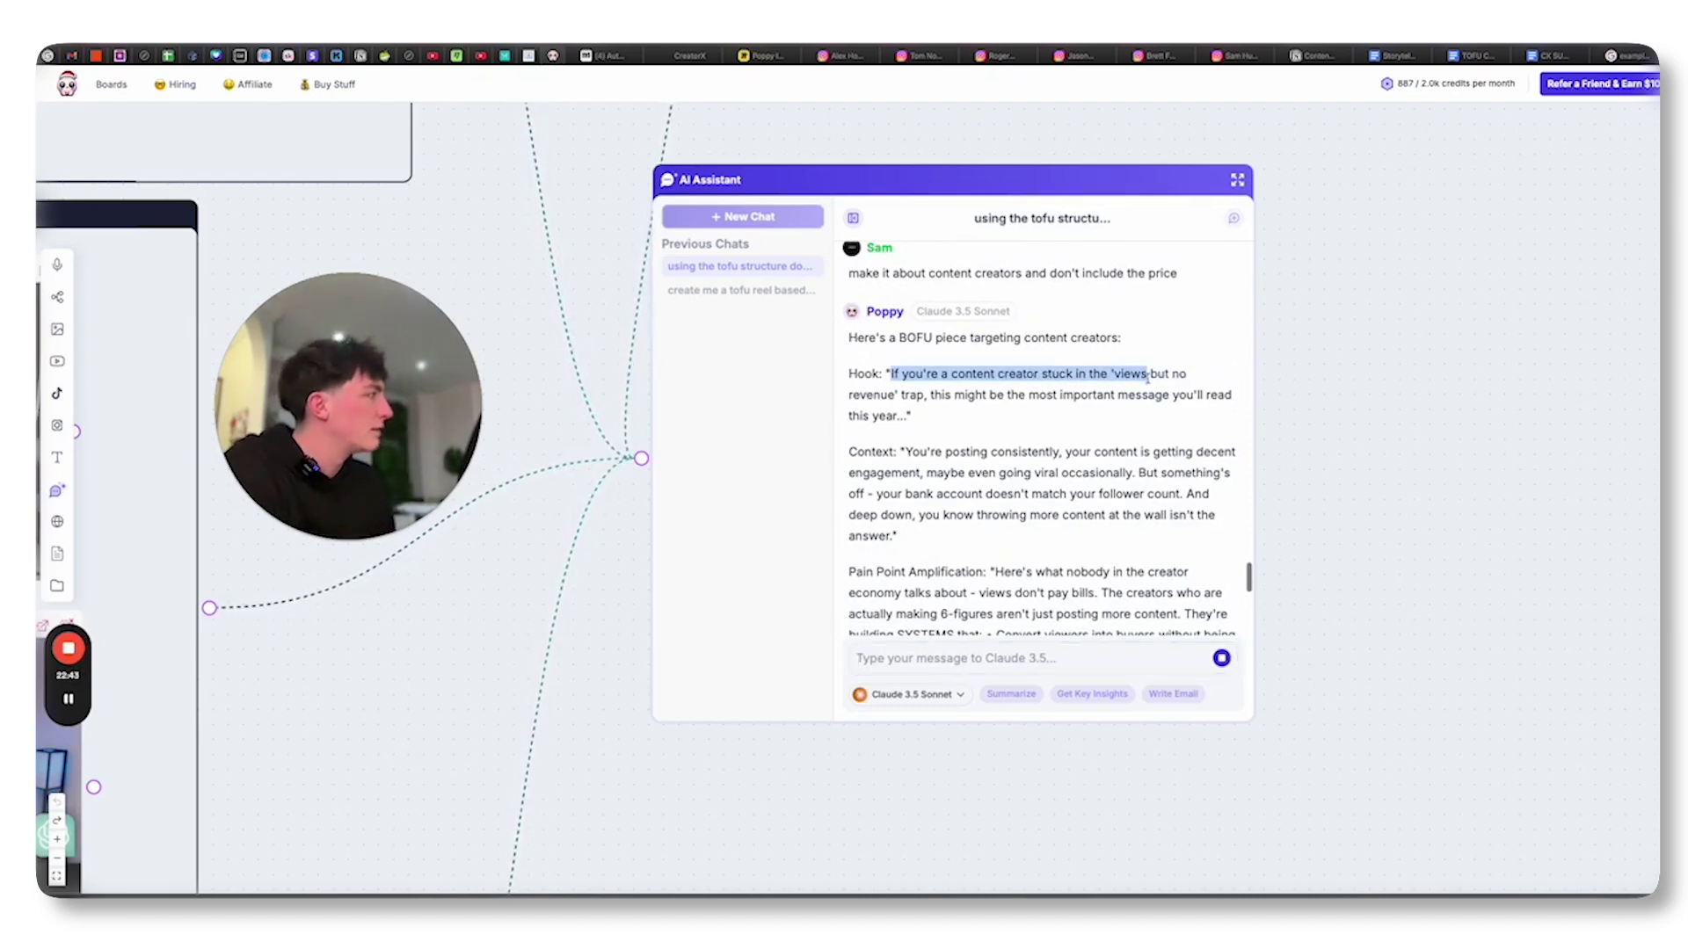
drag(969, 395, 1227, 405)
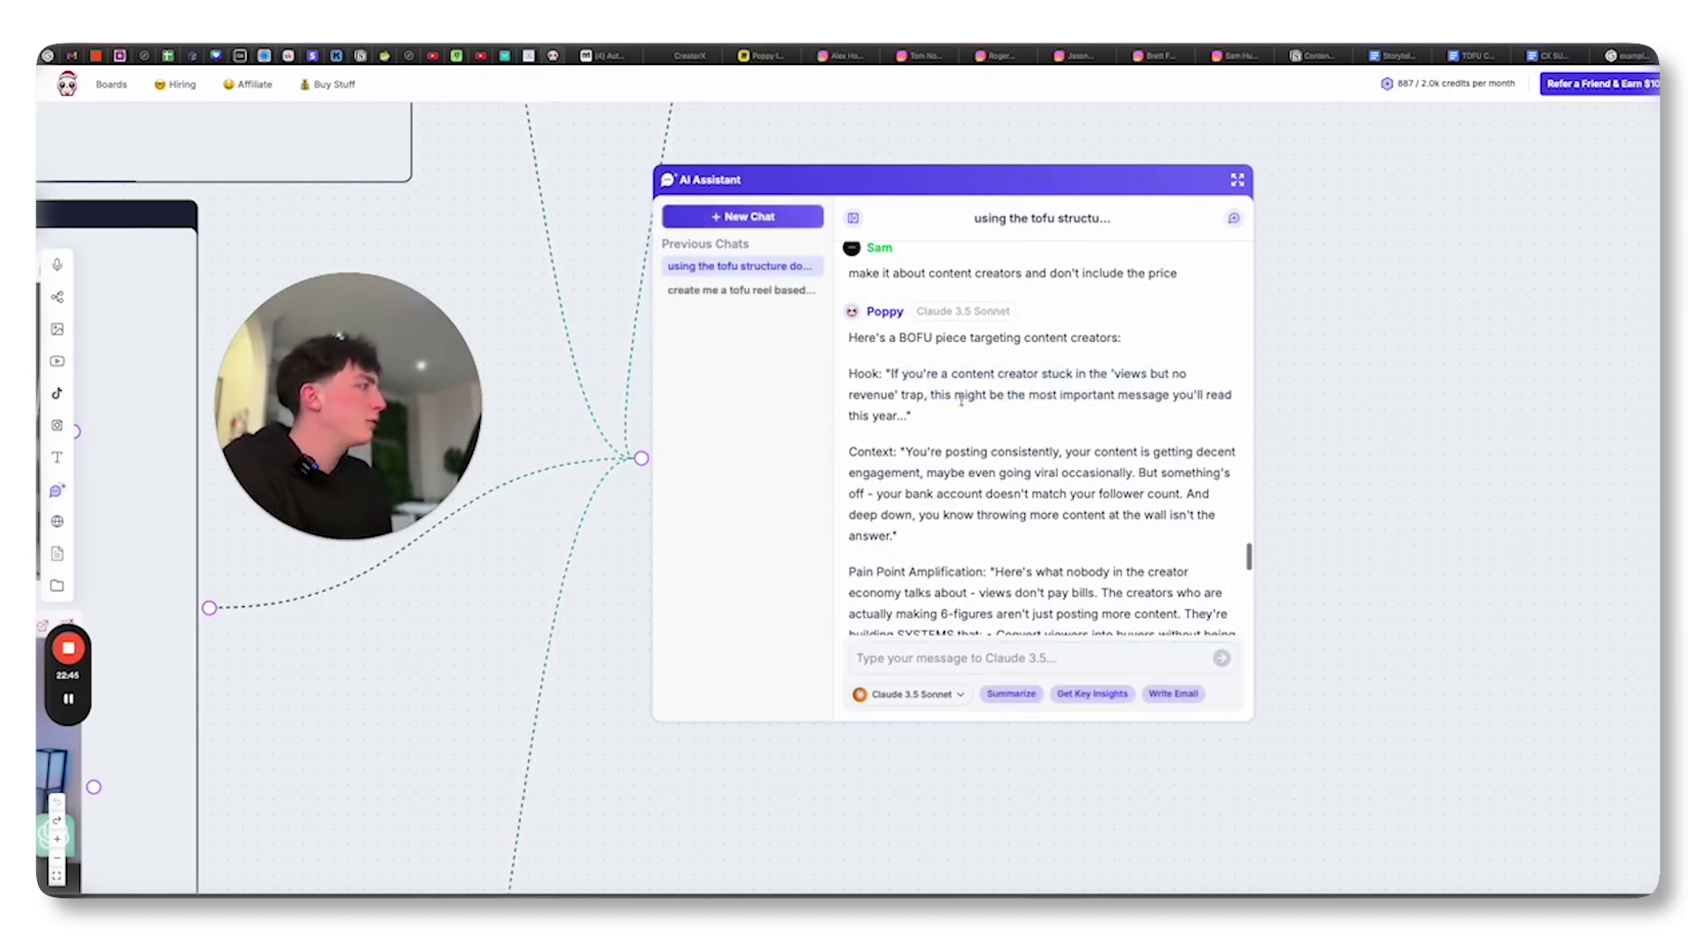
drag(970, 394, 1199, 405)
click(1187, 411)
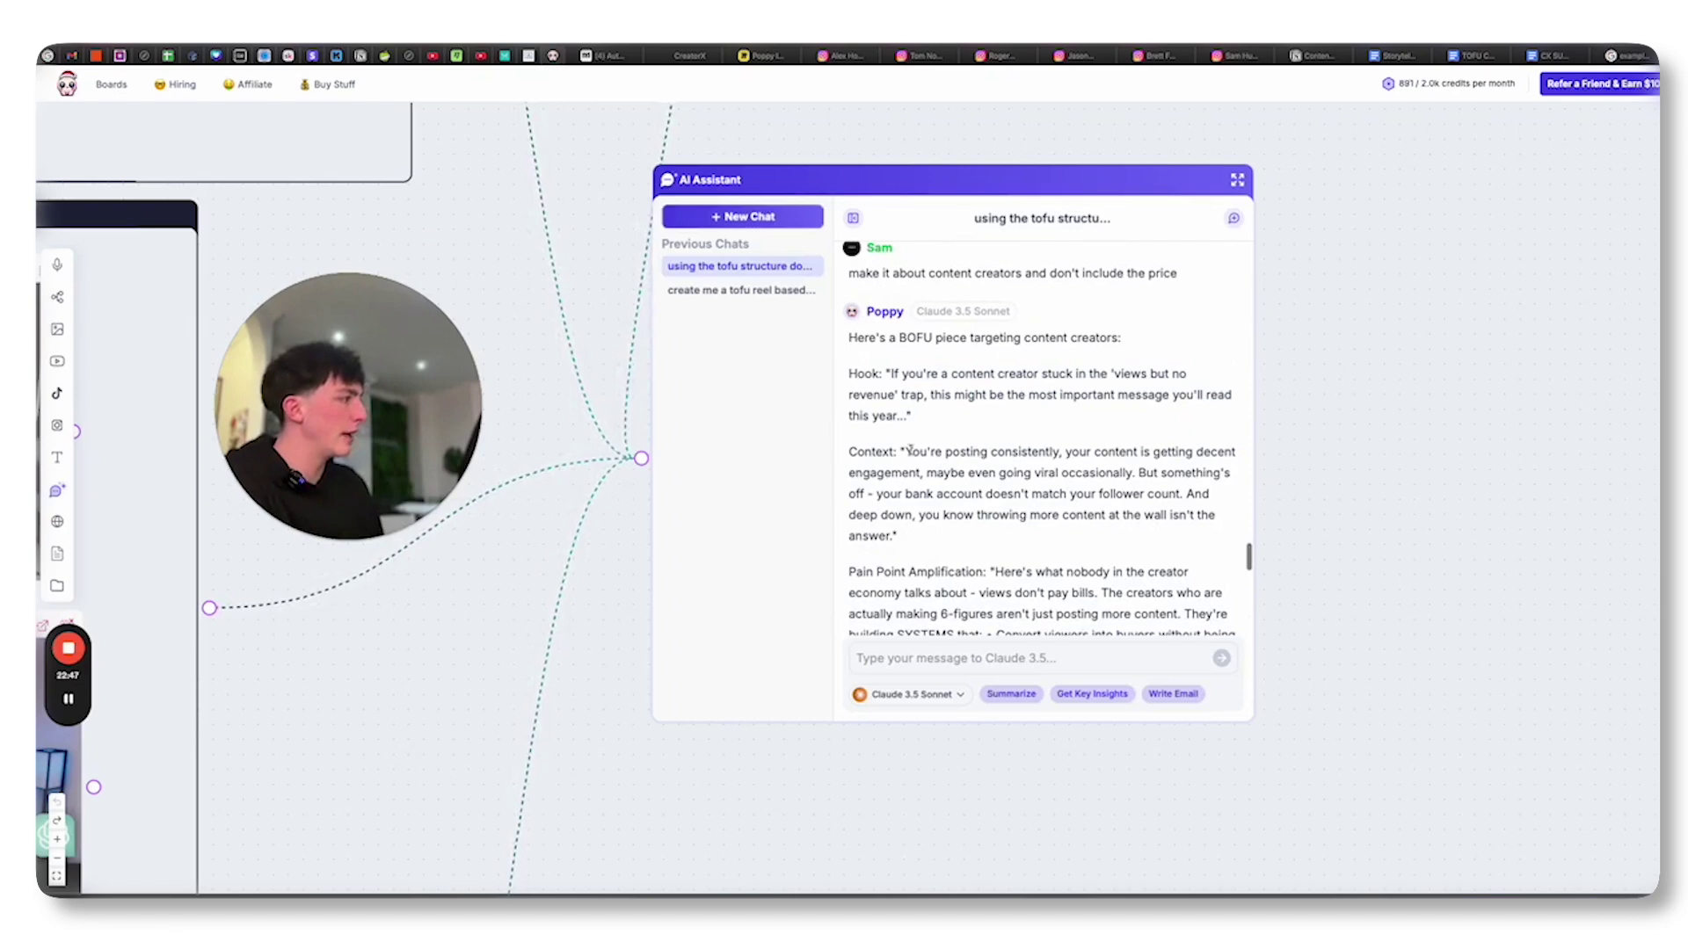
scroll(1135, 519, down, 3)
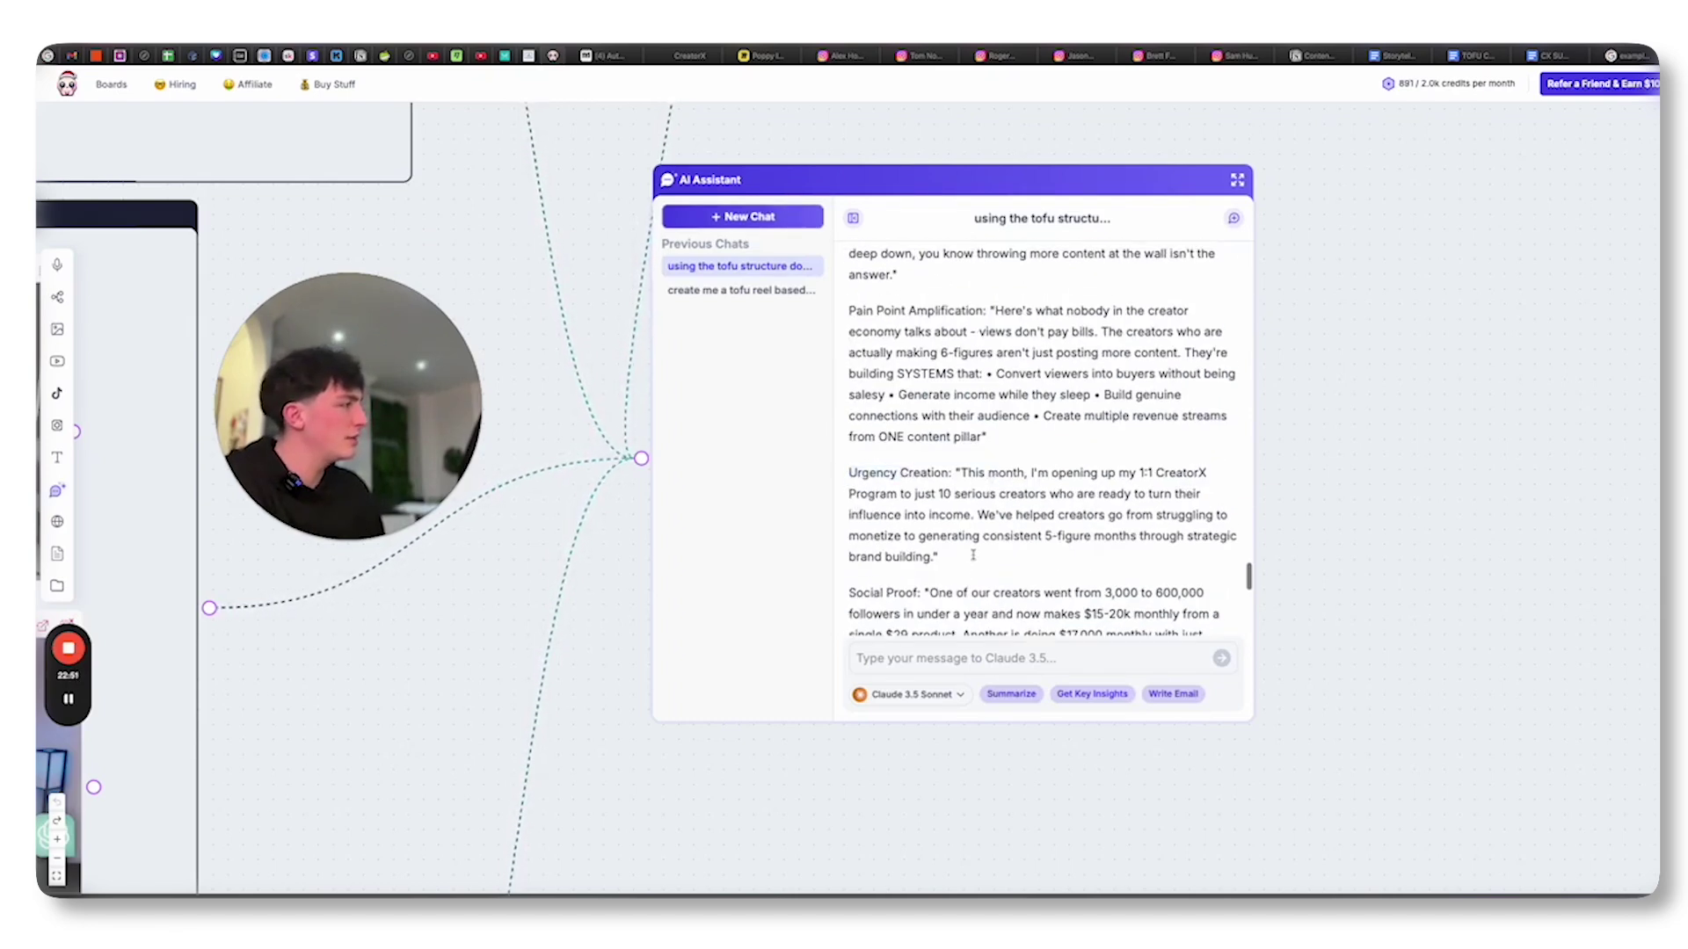
scroll(870, 488, down, 1)
scroll(912, 511, down, 1)
scroll(964, 501, down, 1)
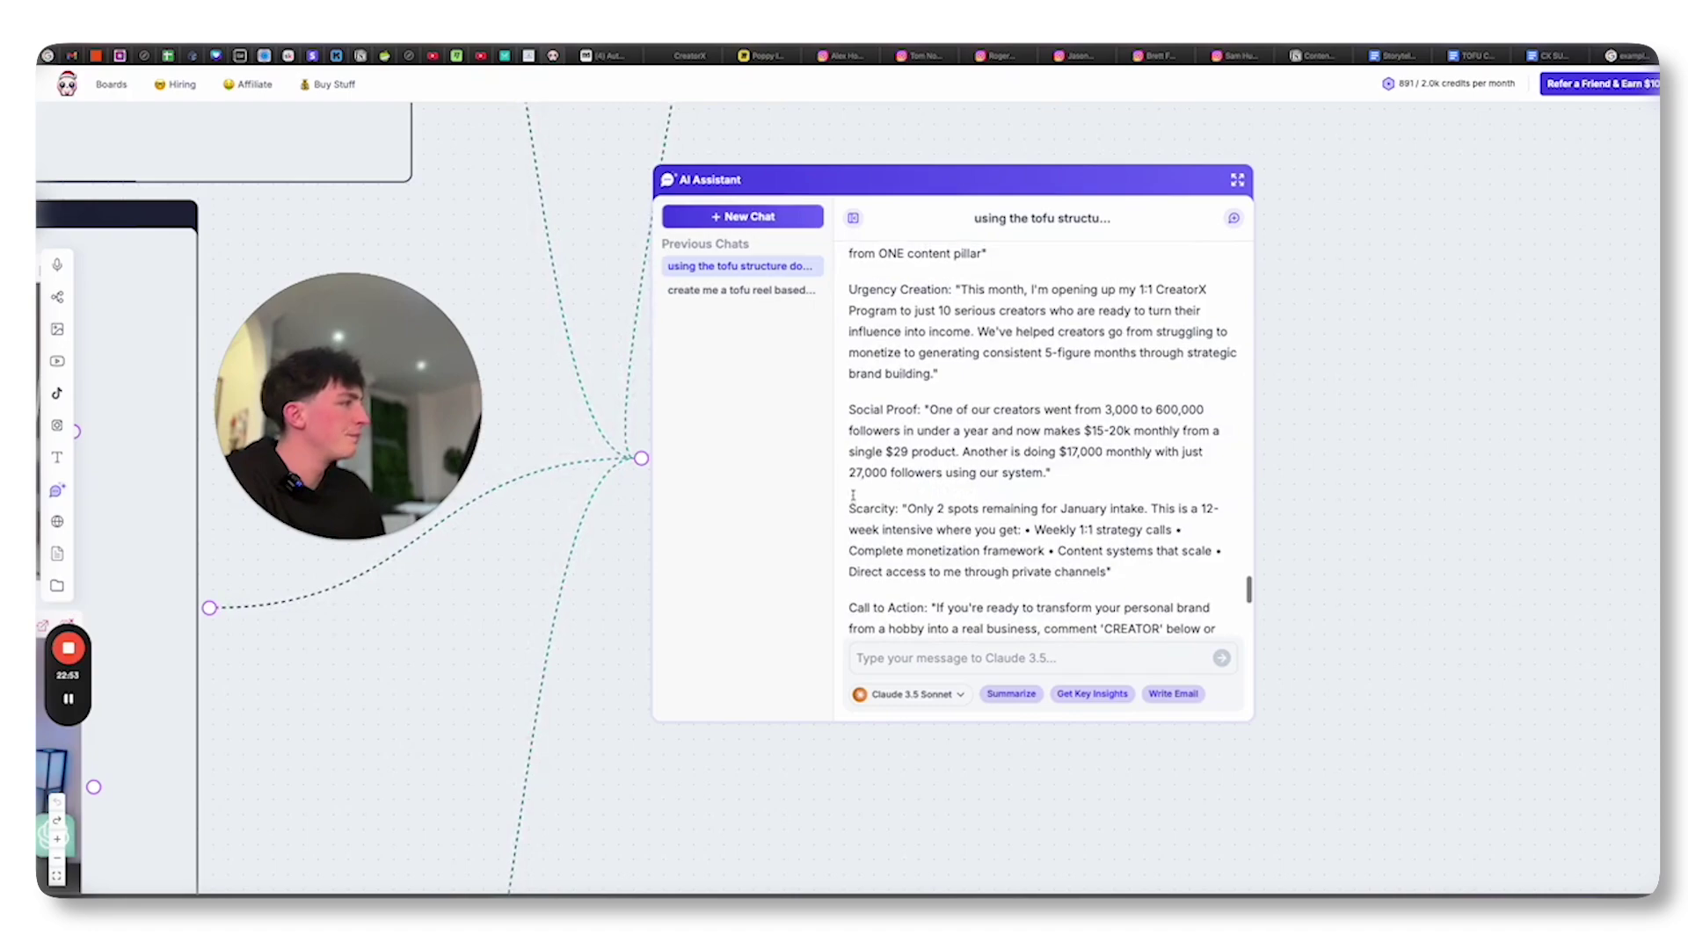
scroll(1028, 491, down, 1)
scroll(1082, 480, down, 1)
scroll(1075, 552, up, 3)
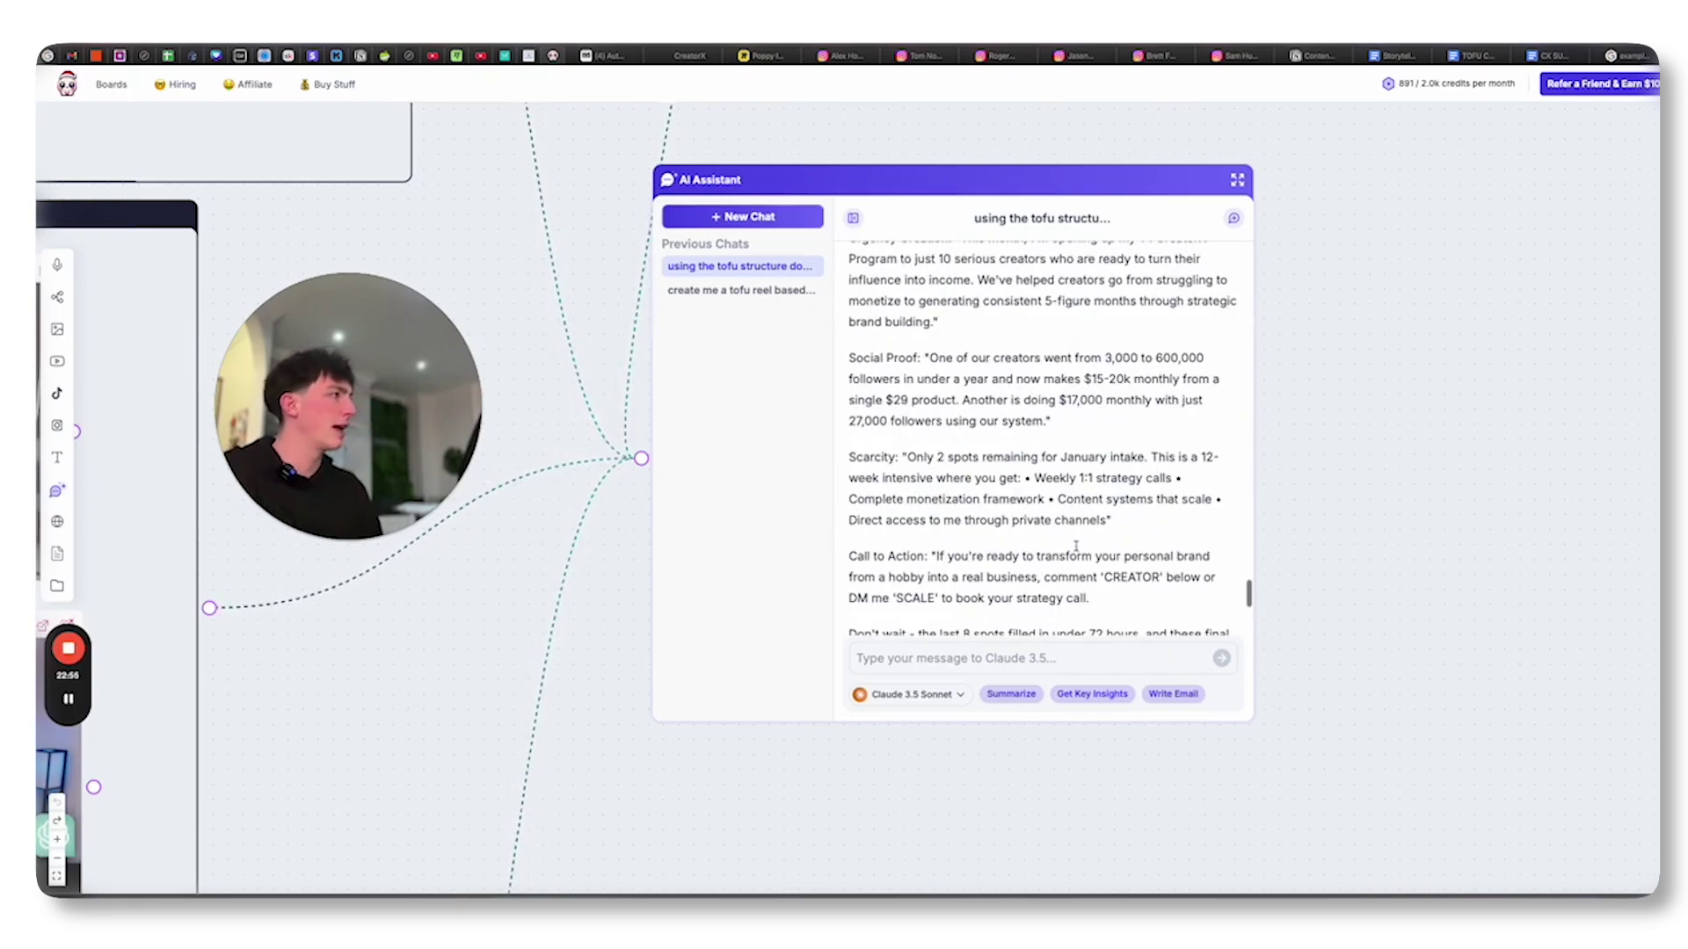
scroll(437, 611, down, 3)
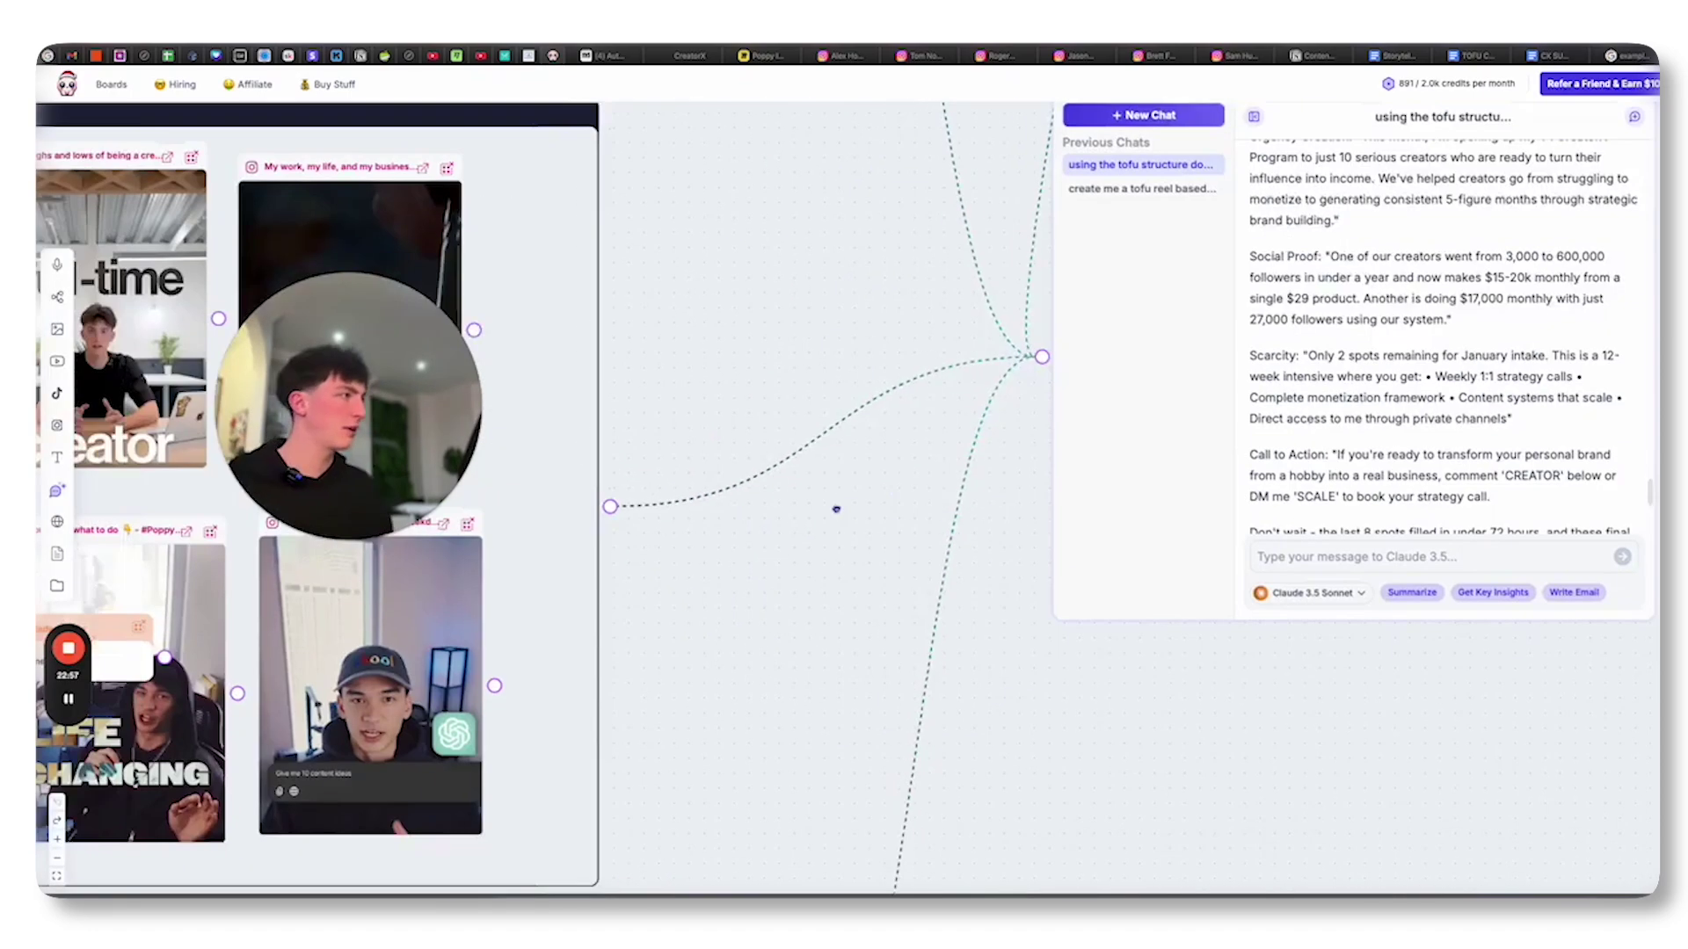
scroll(836, 505, down, 3)
scroll(1092, 313, down, 3)
scroll(1122, 267, down, 2)
scroll(1111, 427, left, 3)
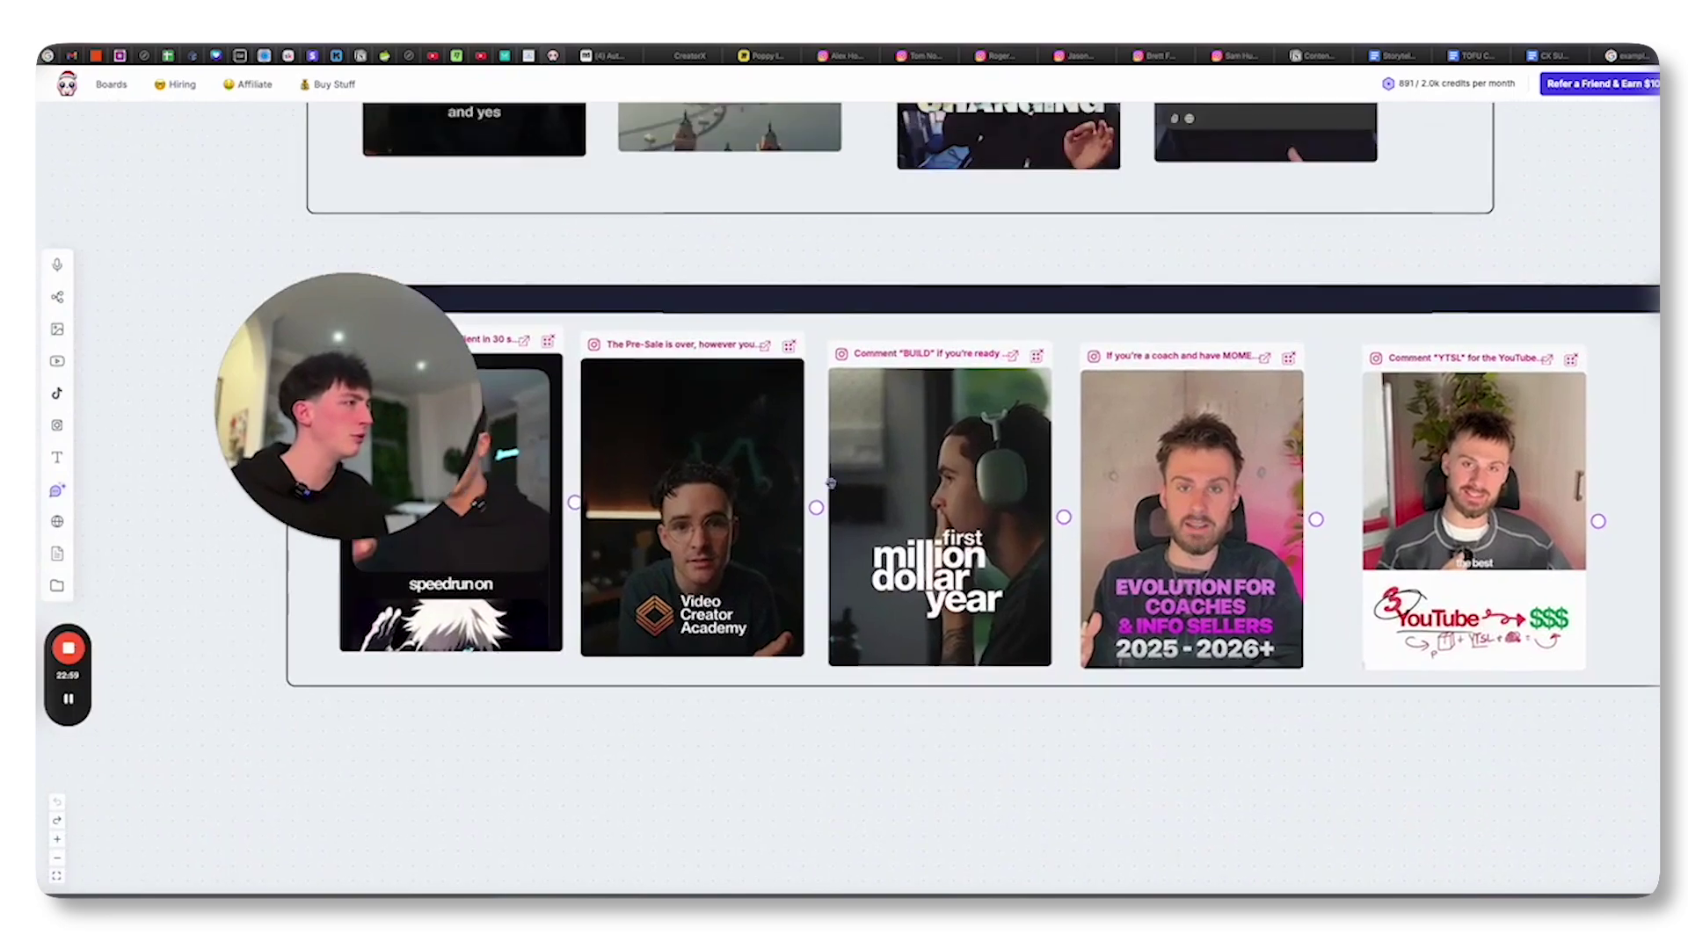
scroll(938, 484, down, 2)
scroll(938, 484, down, 5)
scroll(1039, 373, up, 3)
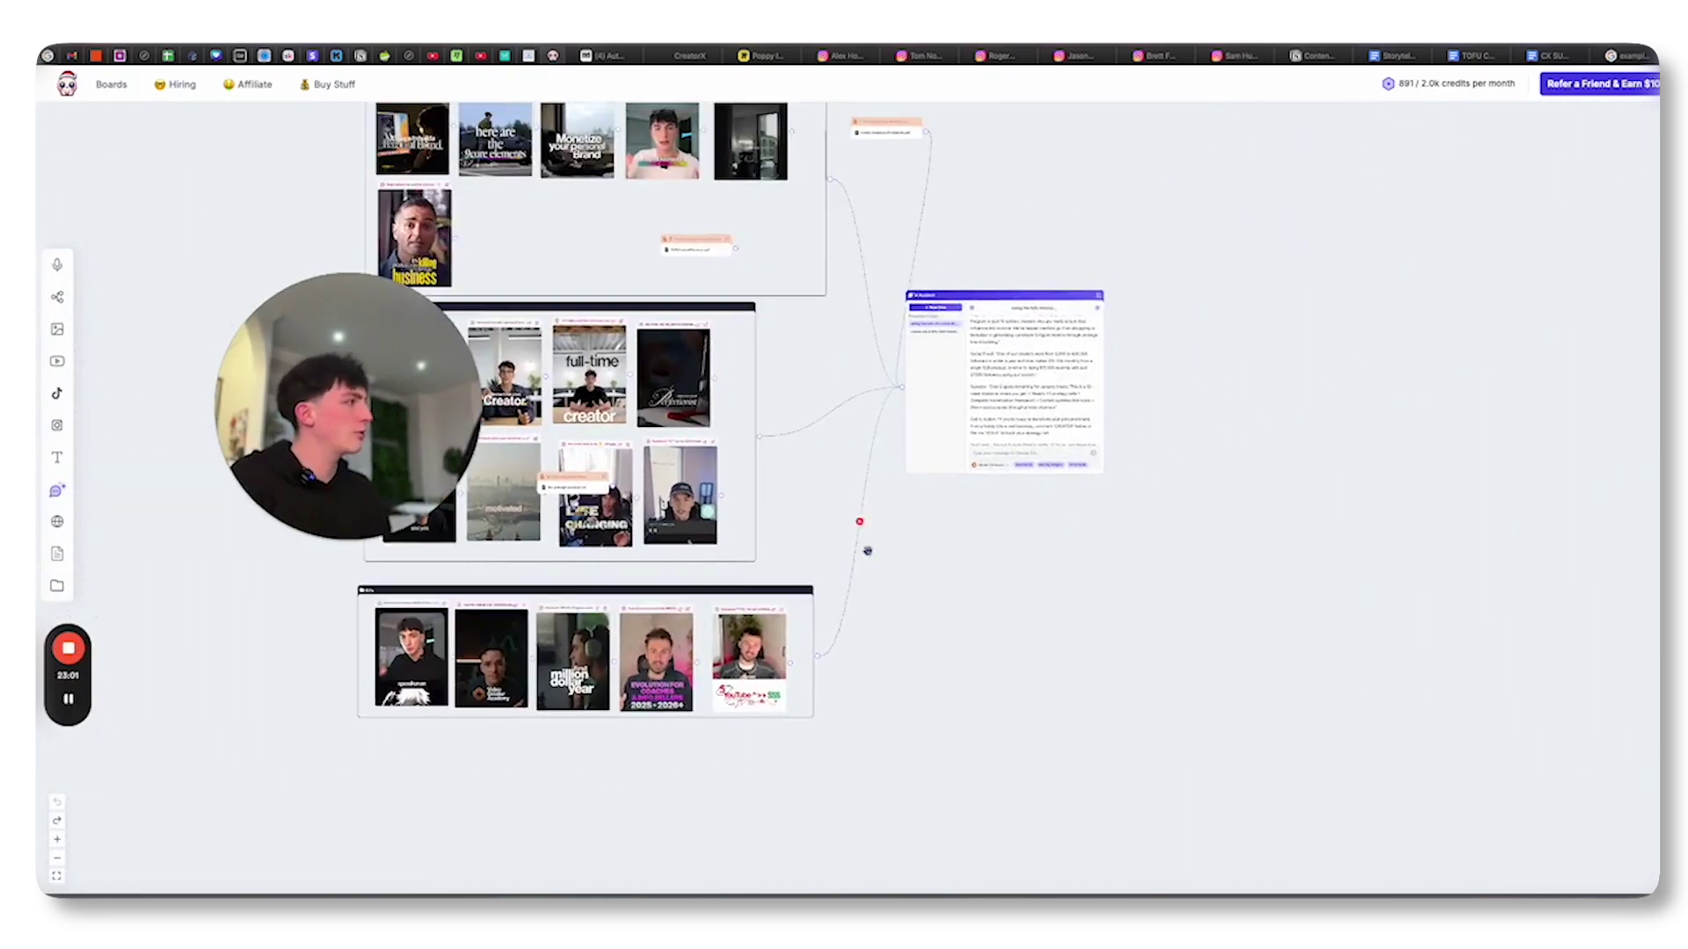
scroll(1039, 372, up, 5)
scroll(1040, 373, down, 1)
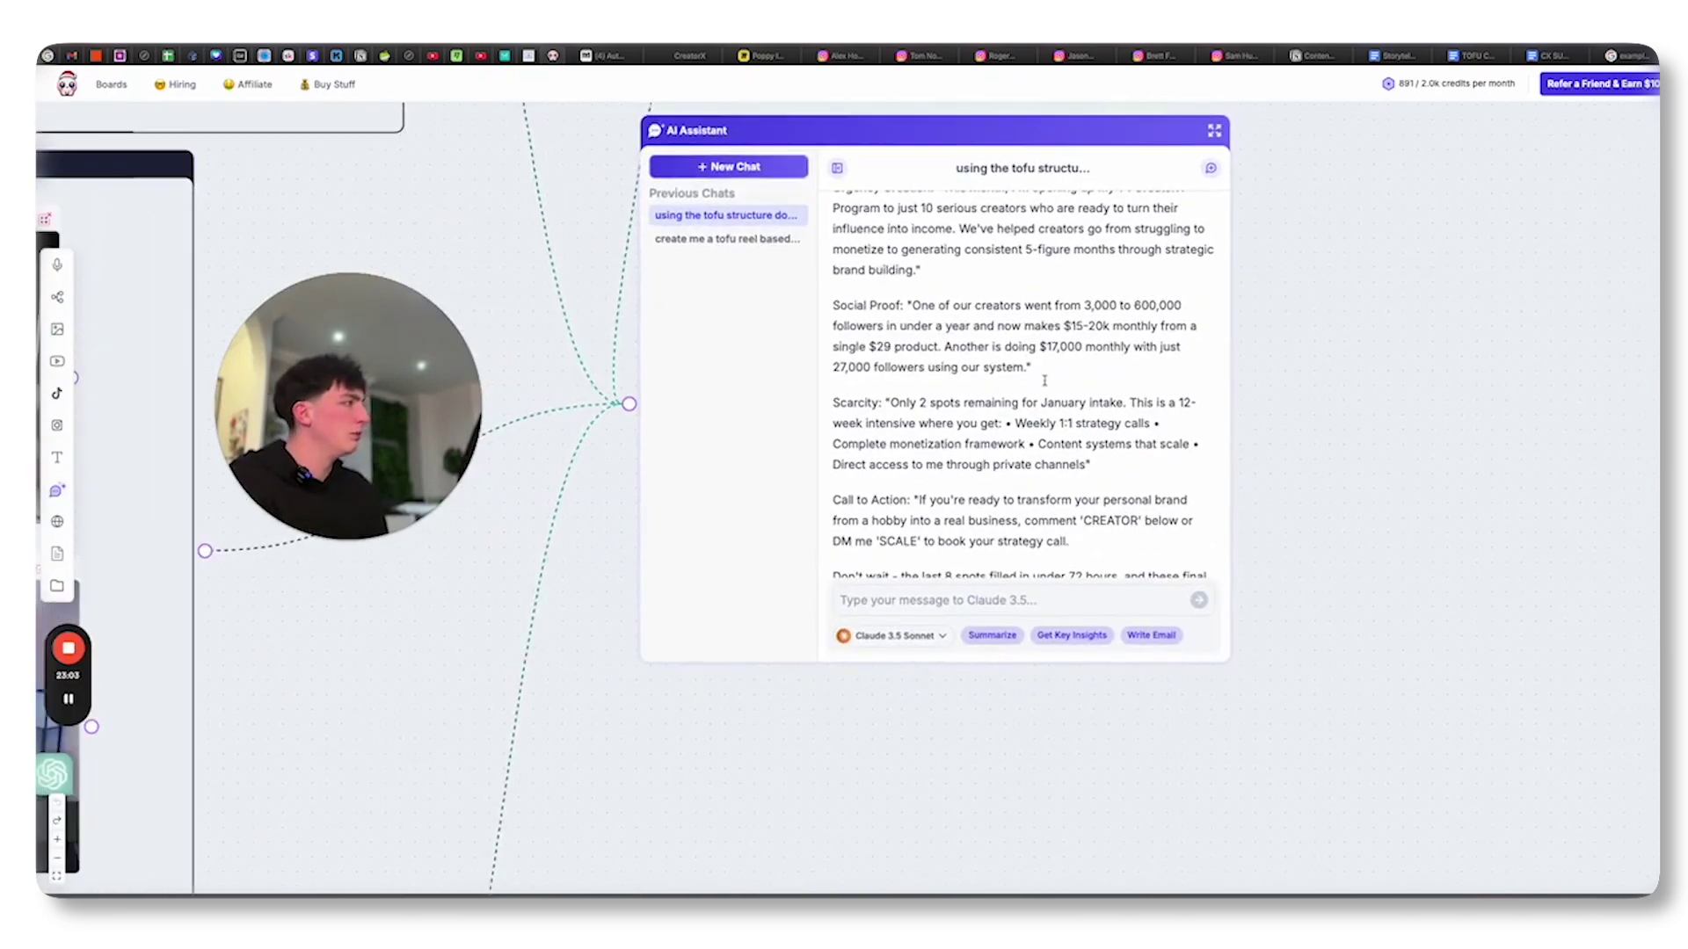
scroll(1040, 373, down, 4)
scroll(1613, 355, down, 1)
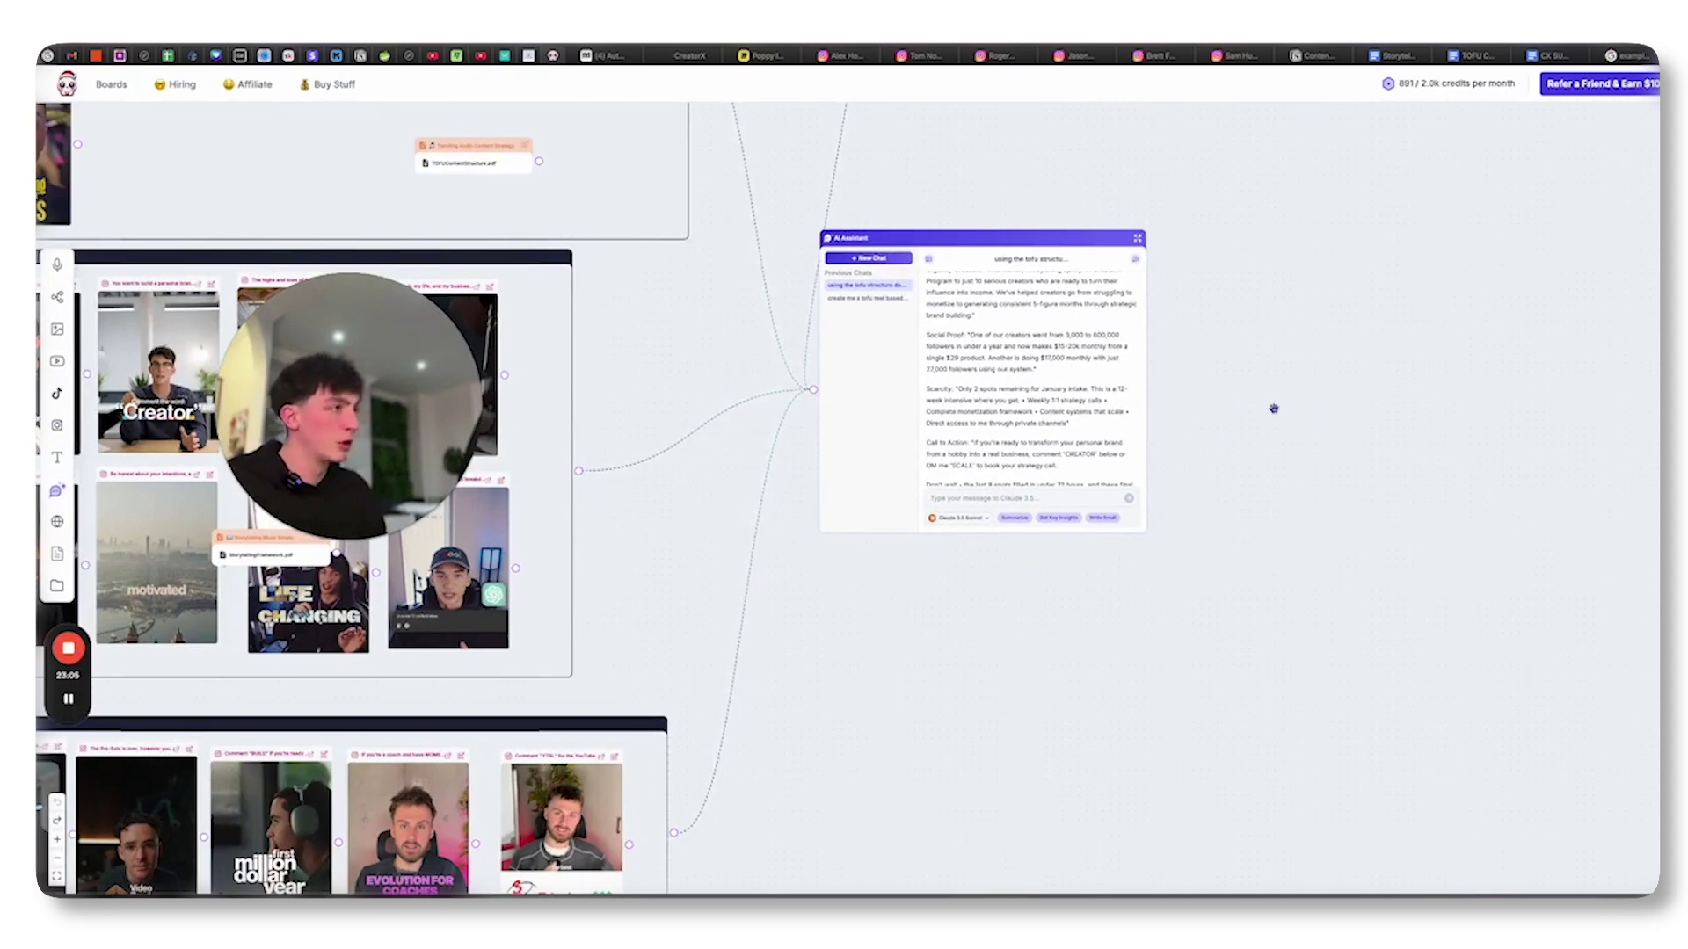
drag(1273, 409, 1278, 491)
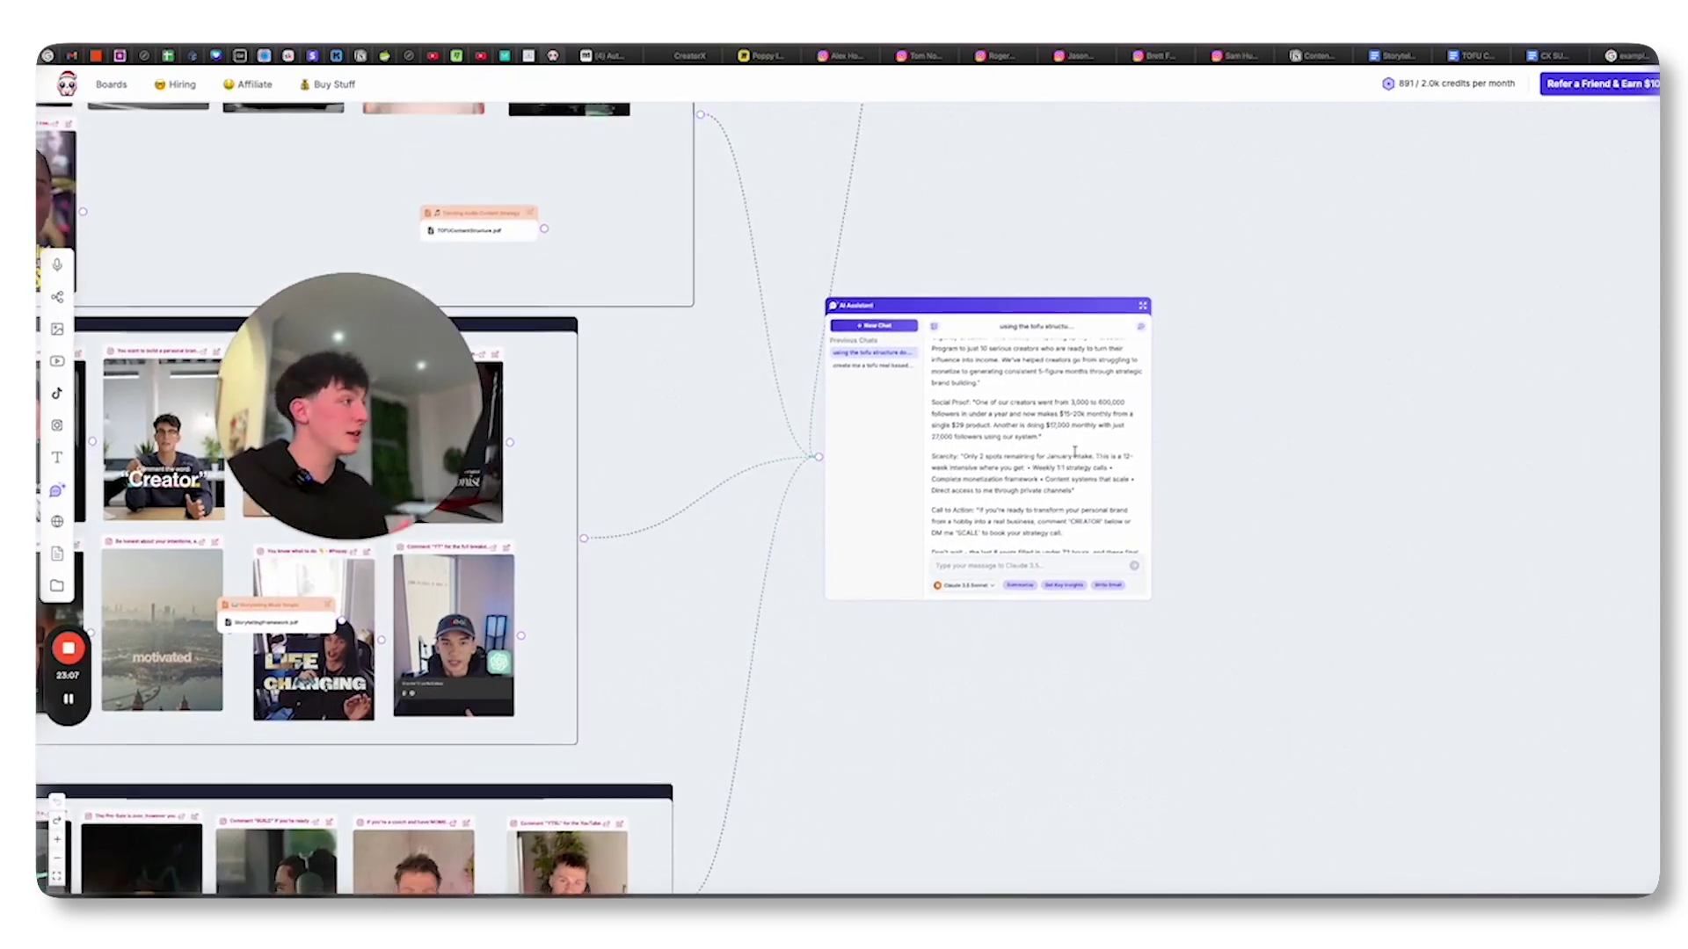
scroll(1075, 453, up, 1)
scroll(1061, 454, up, 1)
scroll(1051, 454, up, 1)
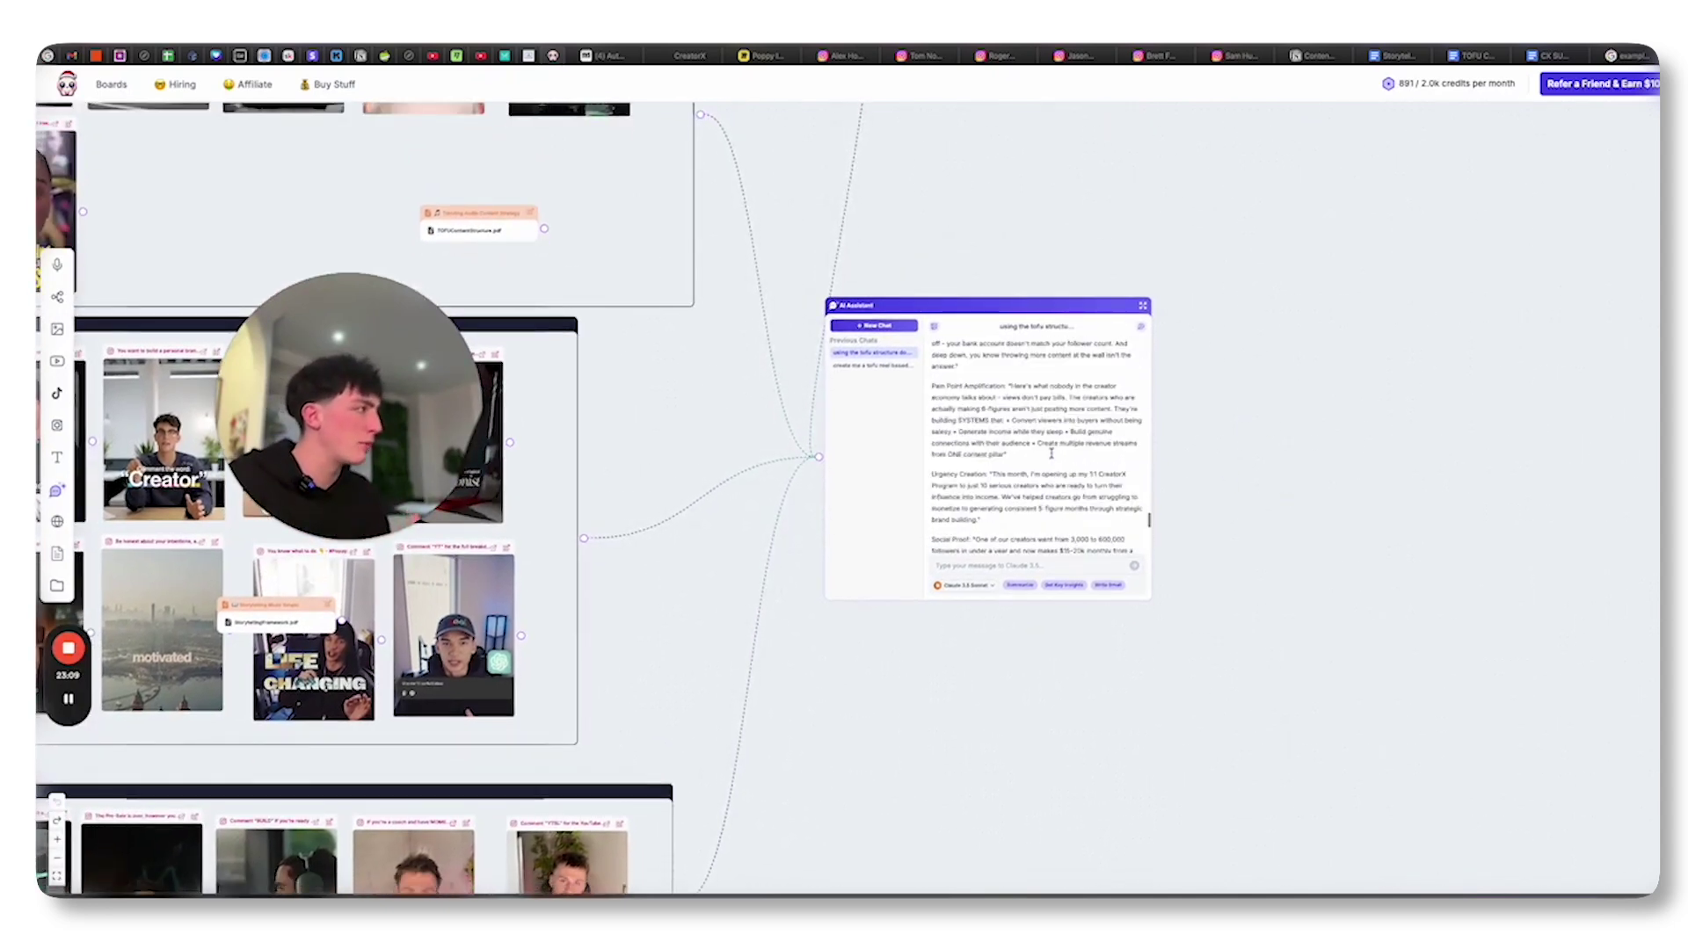
scroll(1050, 453, down, 5)
Nudge the top reel group slightly left, then pan the board down and right
drag(740, 259, 714, 252)
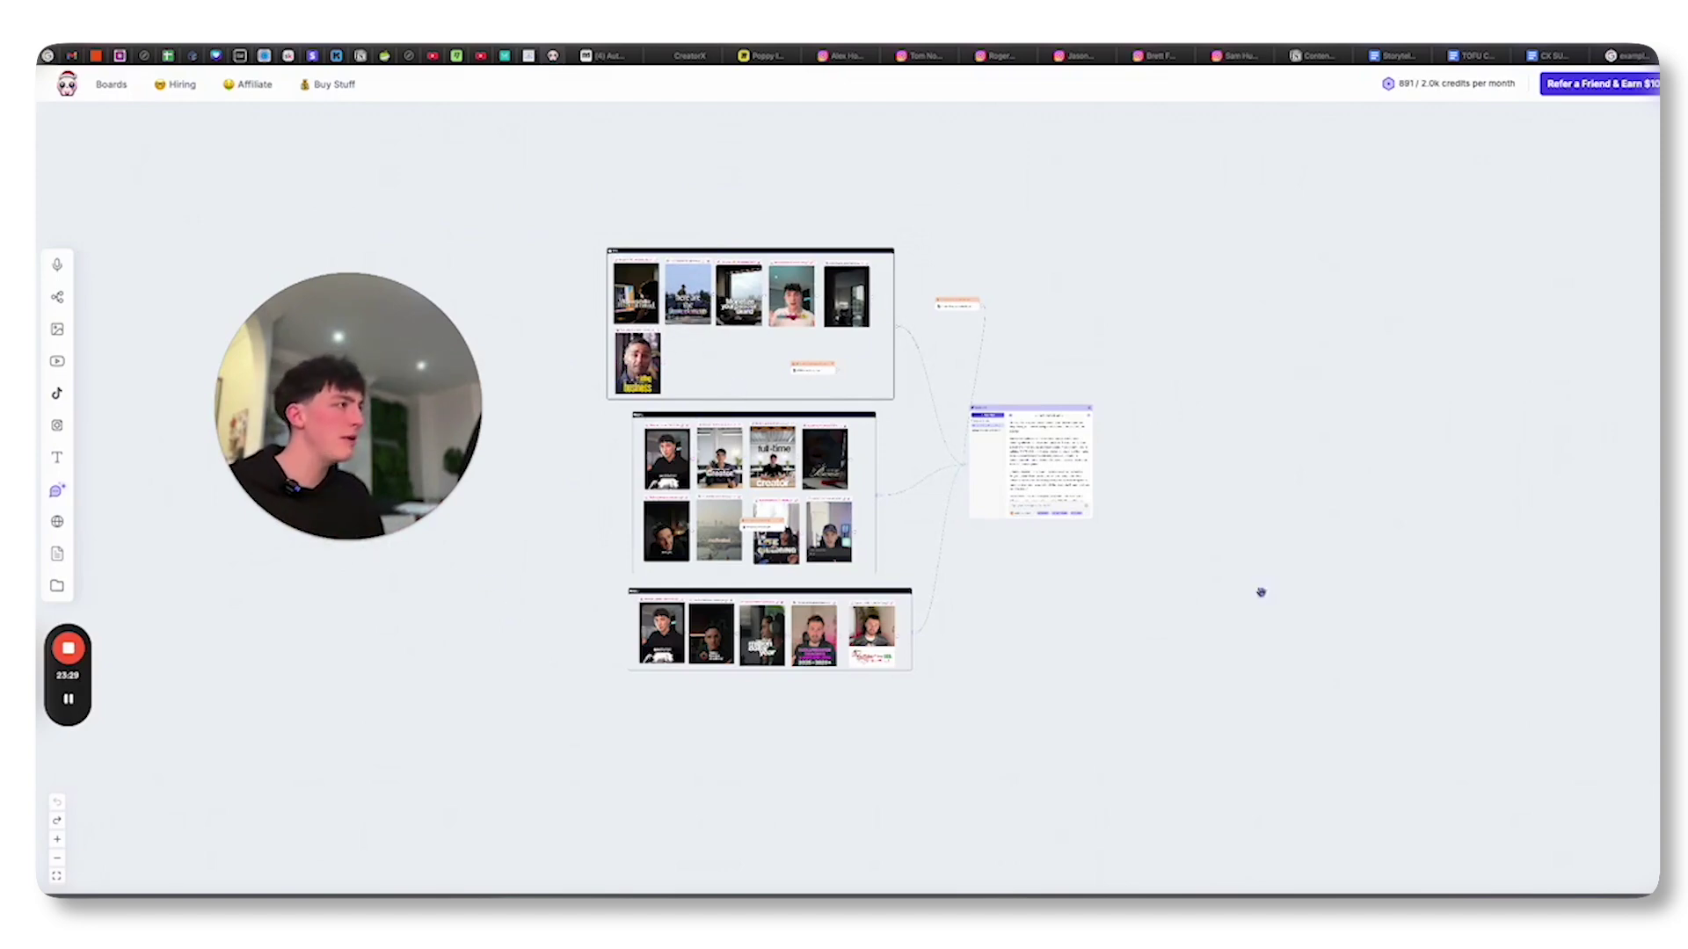
scroll(905, 426, up, 2)
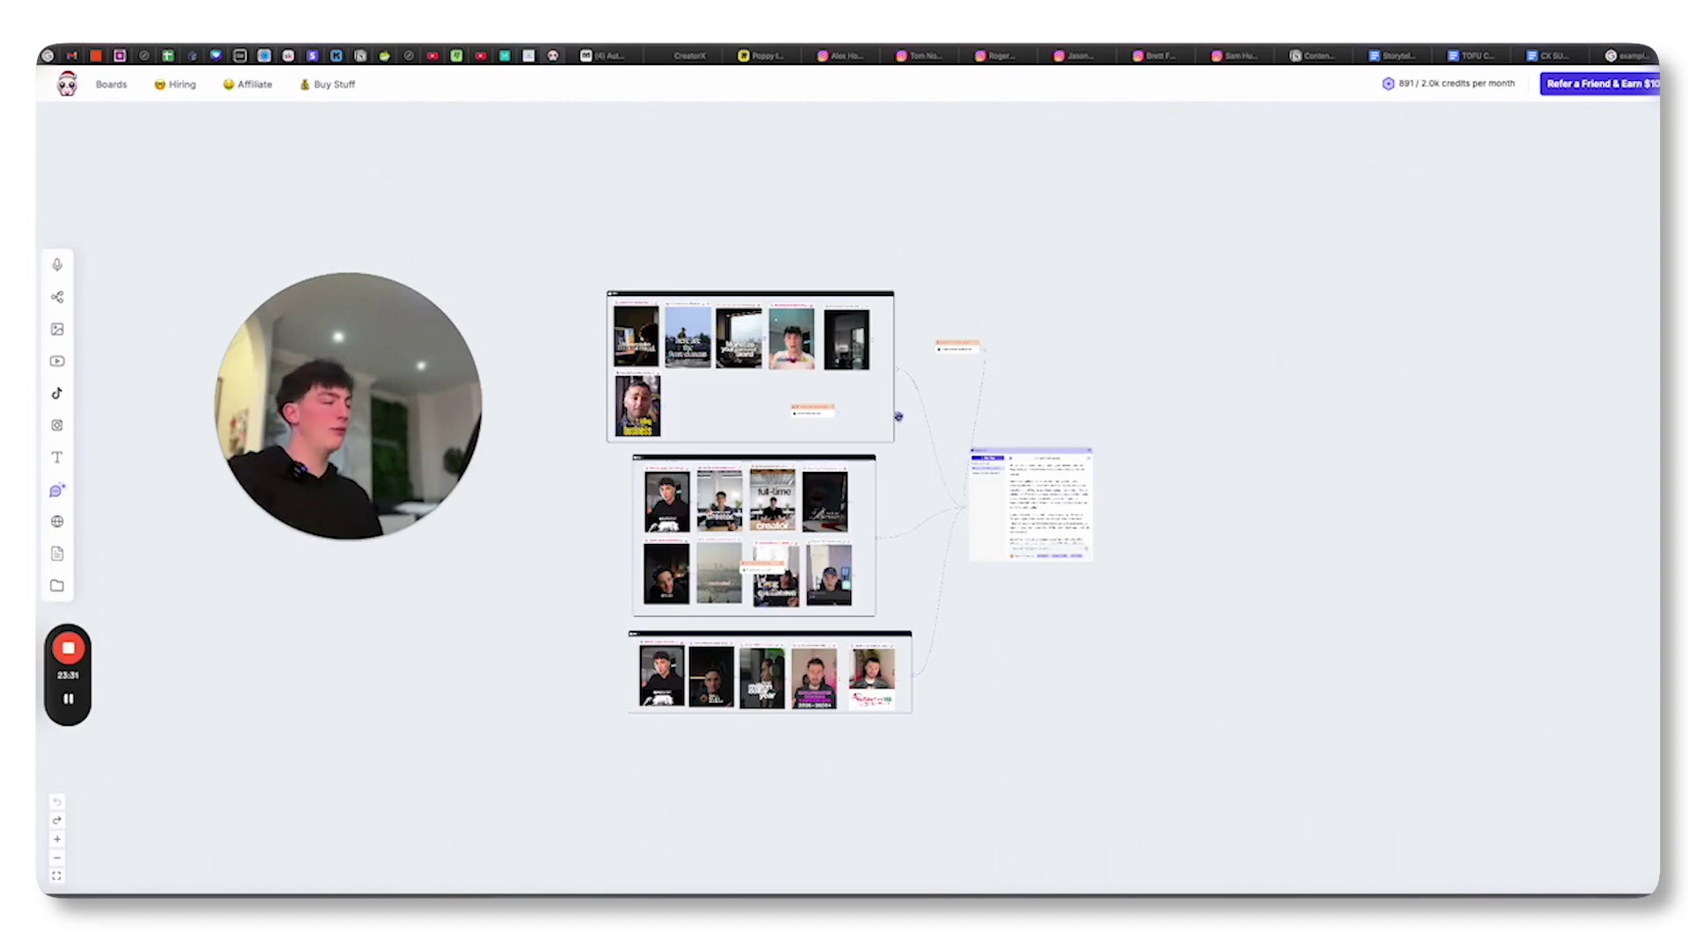
scroll(898, 417, up, 5)
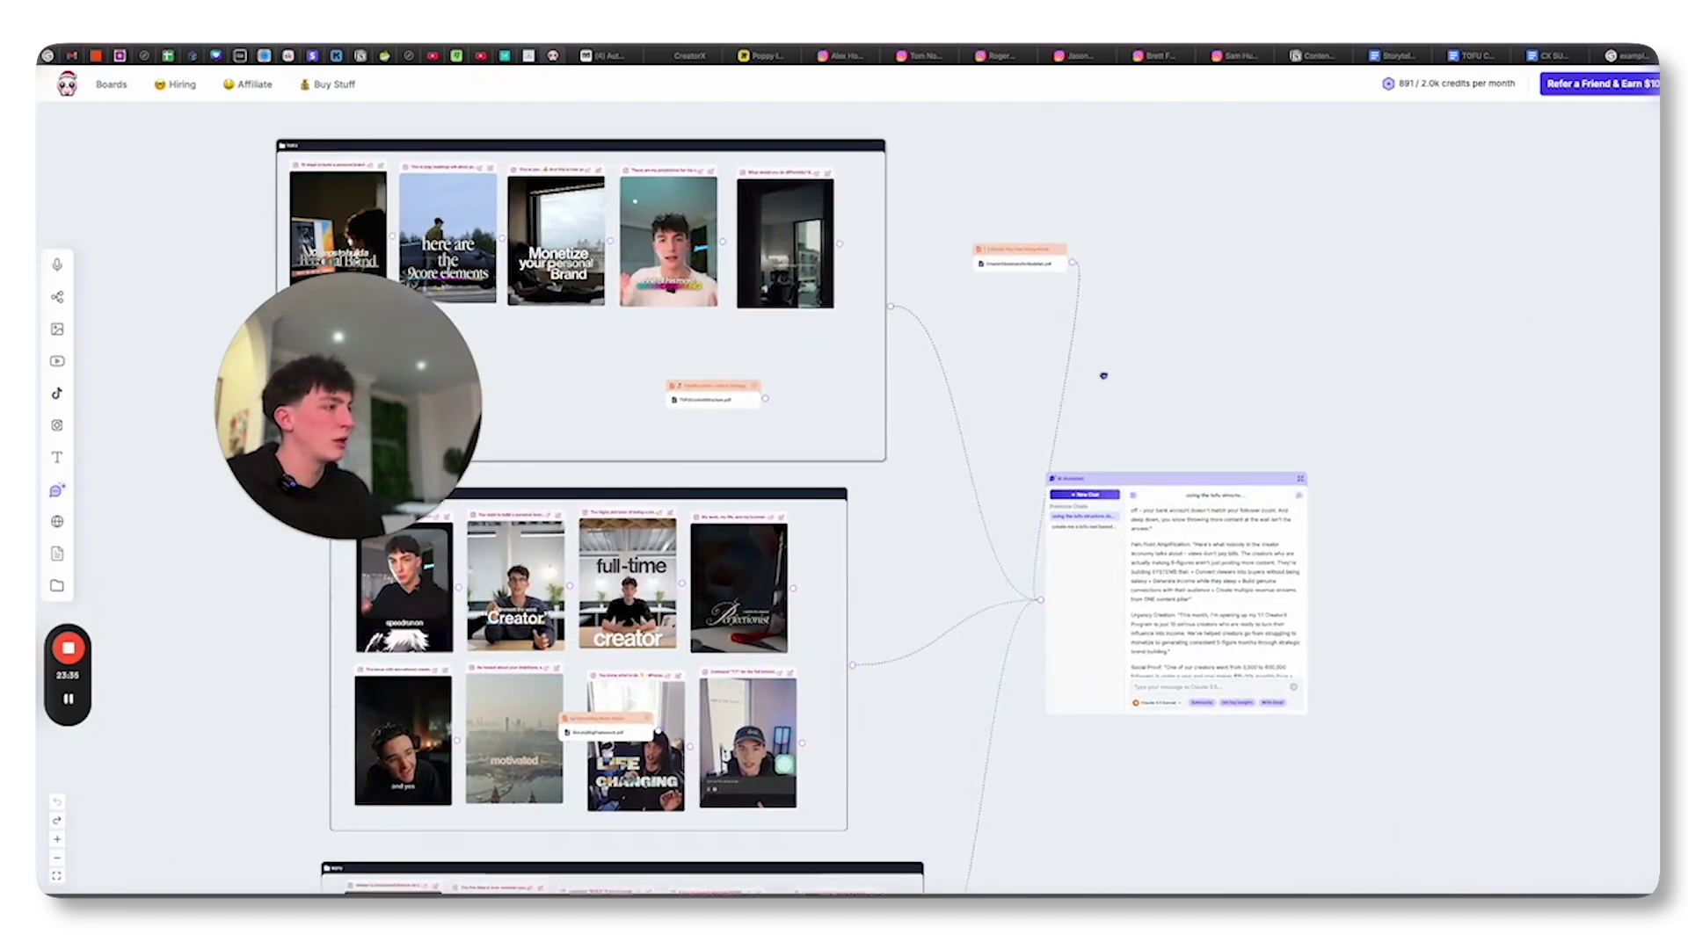
scroll(1041, 383, down, 3)
drag(1104, 623, 1099, 700)
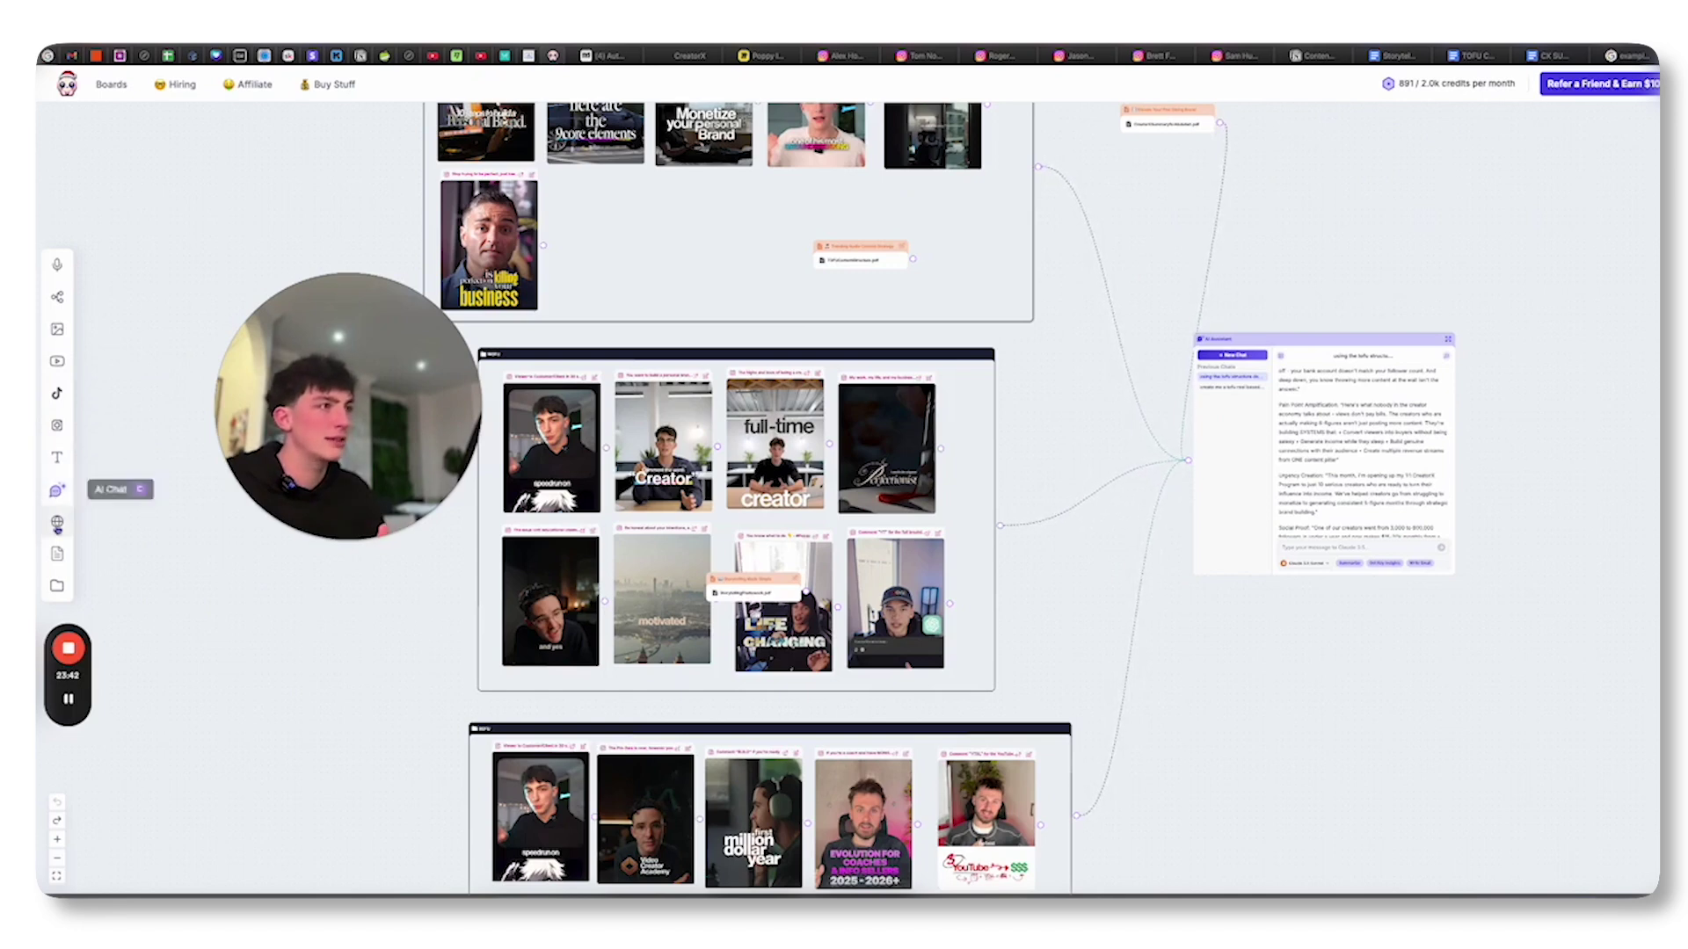
scroll(1083, 826, up, 2)
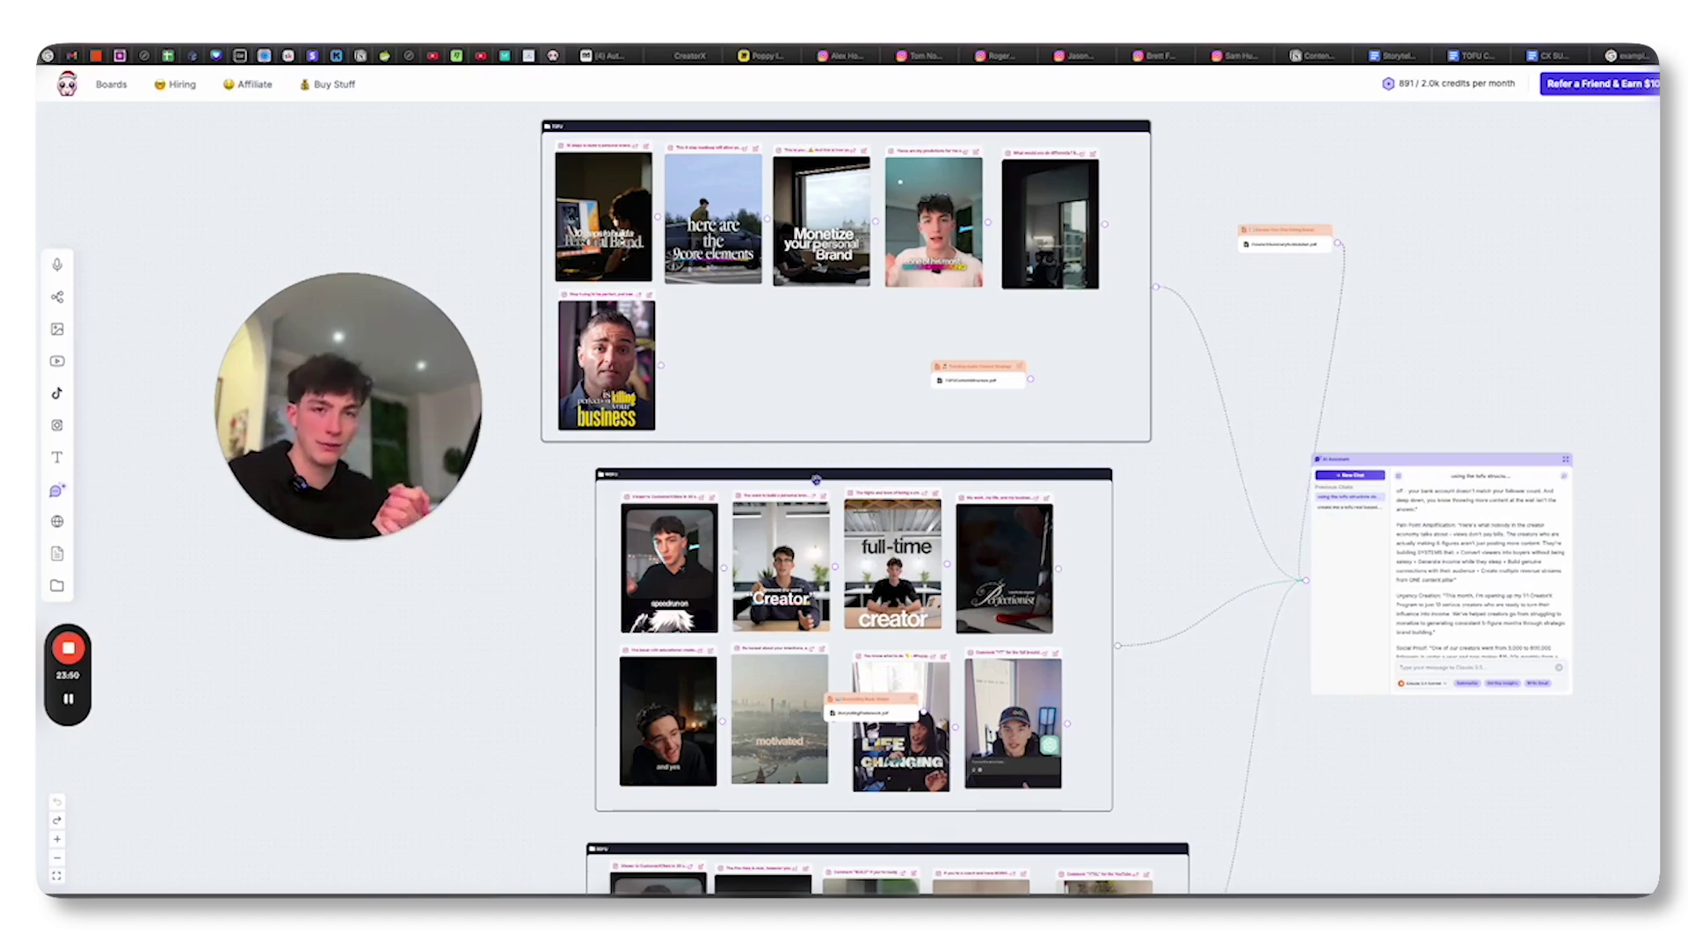
scroll(1276, 652, down, 3)
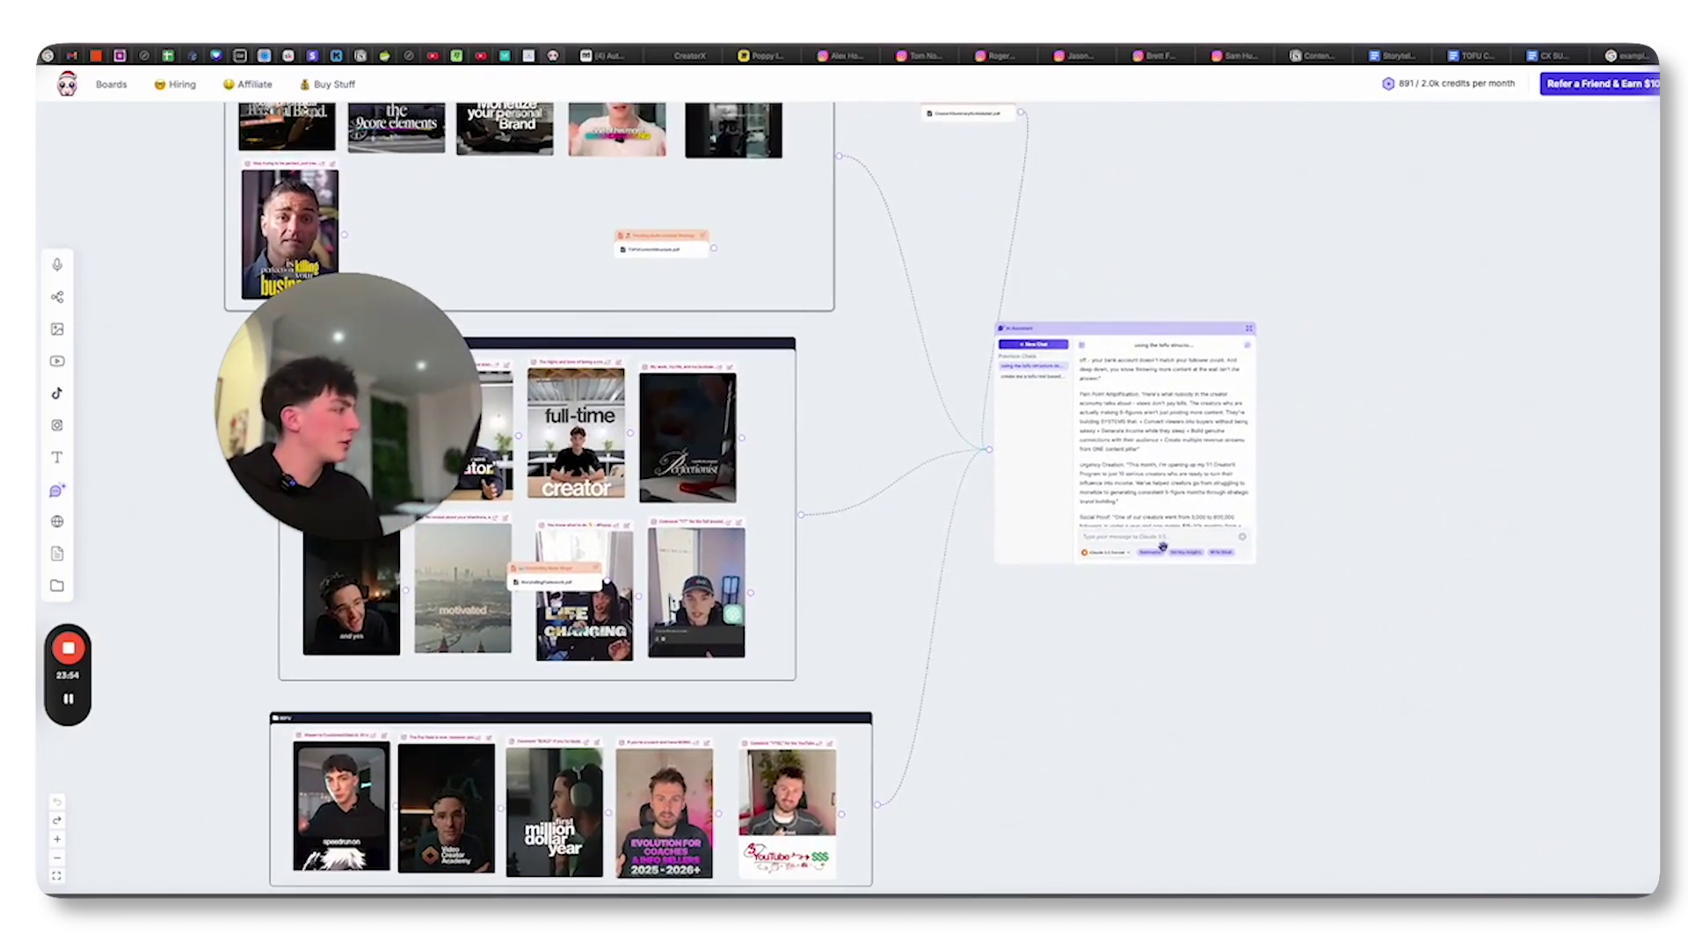
mouse_move(888, 614)
mouse_down()
mouse_move(954, 637)
mouse_move(958, 668)
mouse_up()
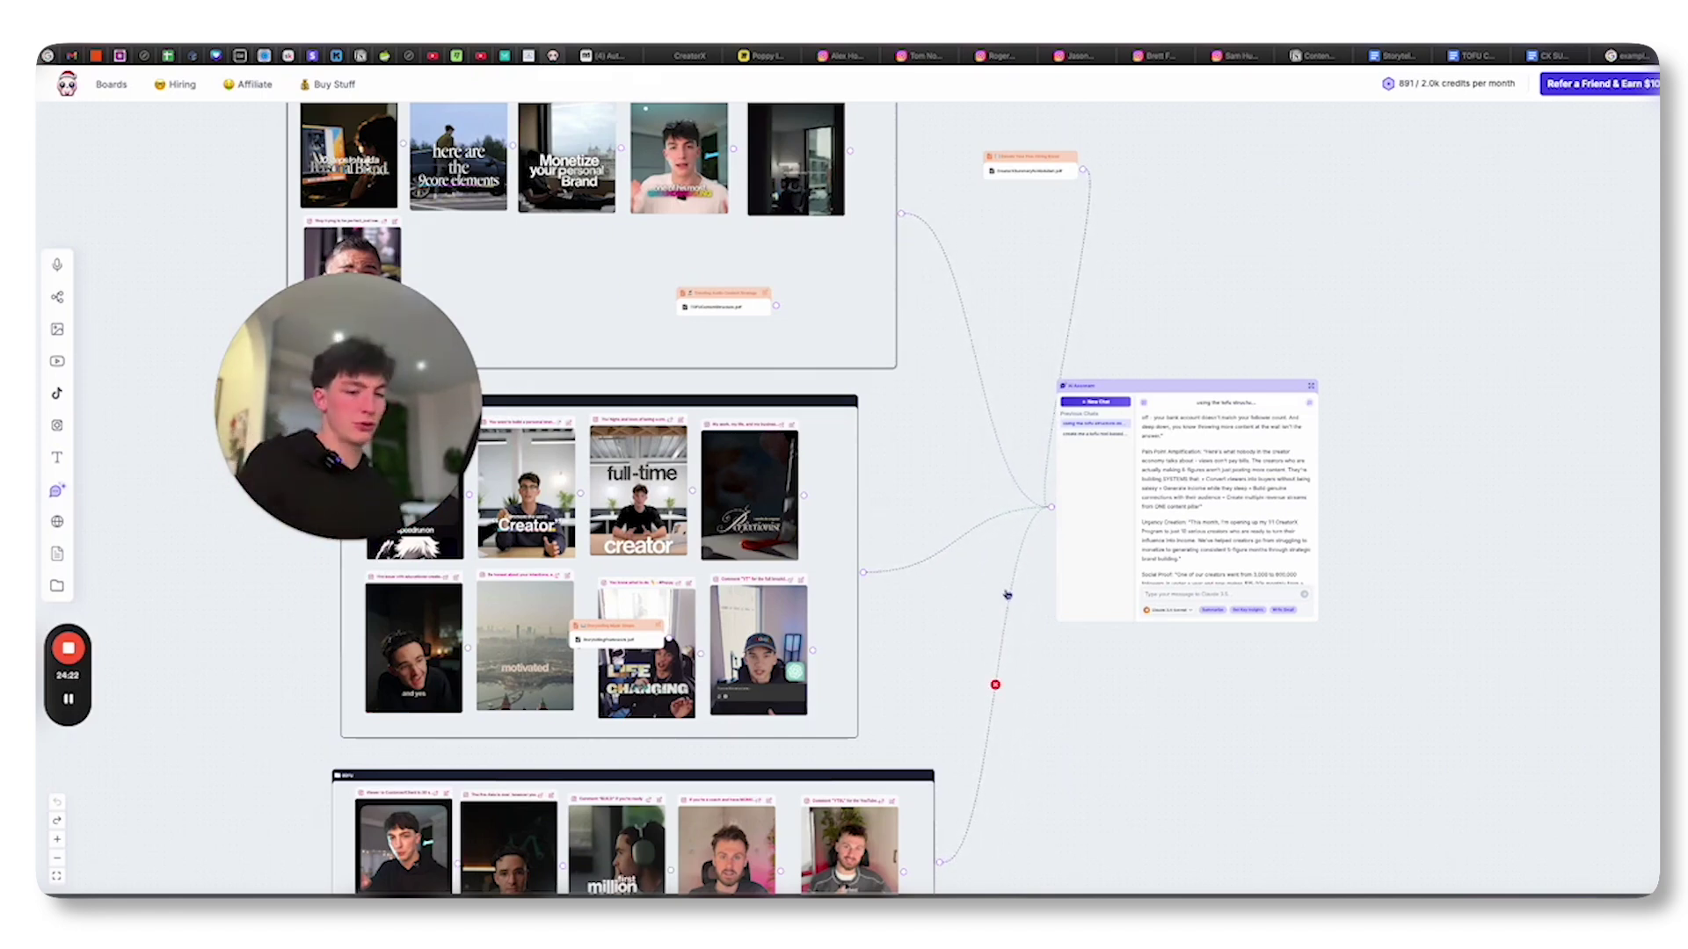
scroll(1006, 594, down, 3)
scroll(1003, 595, up, 5)
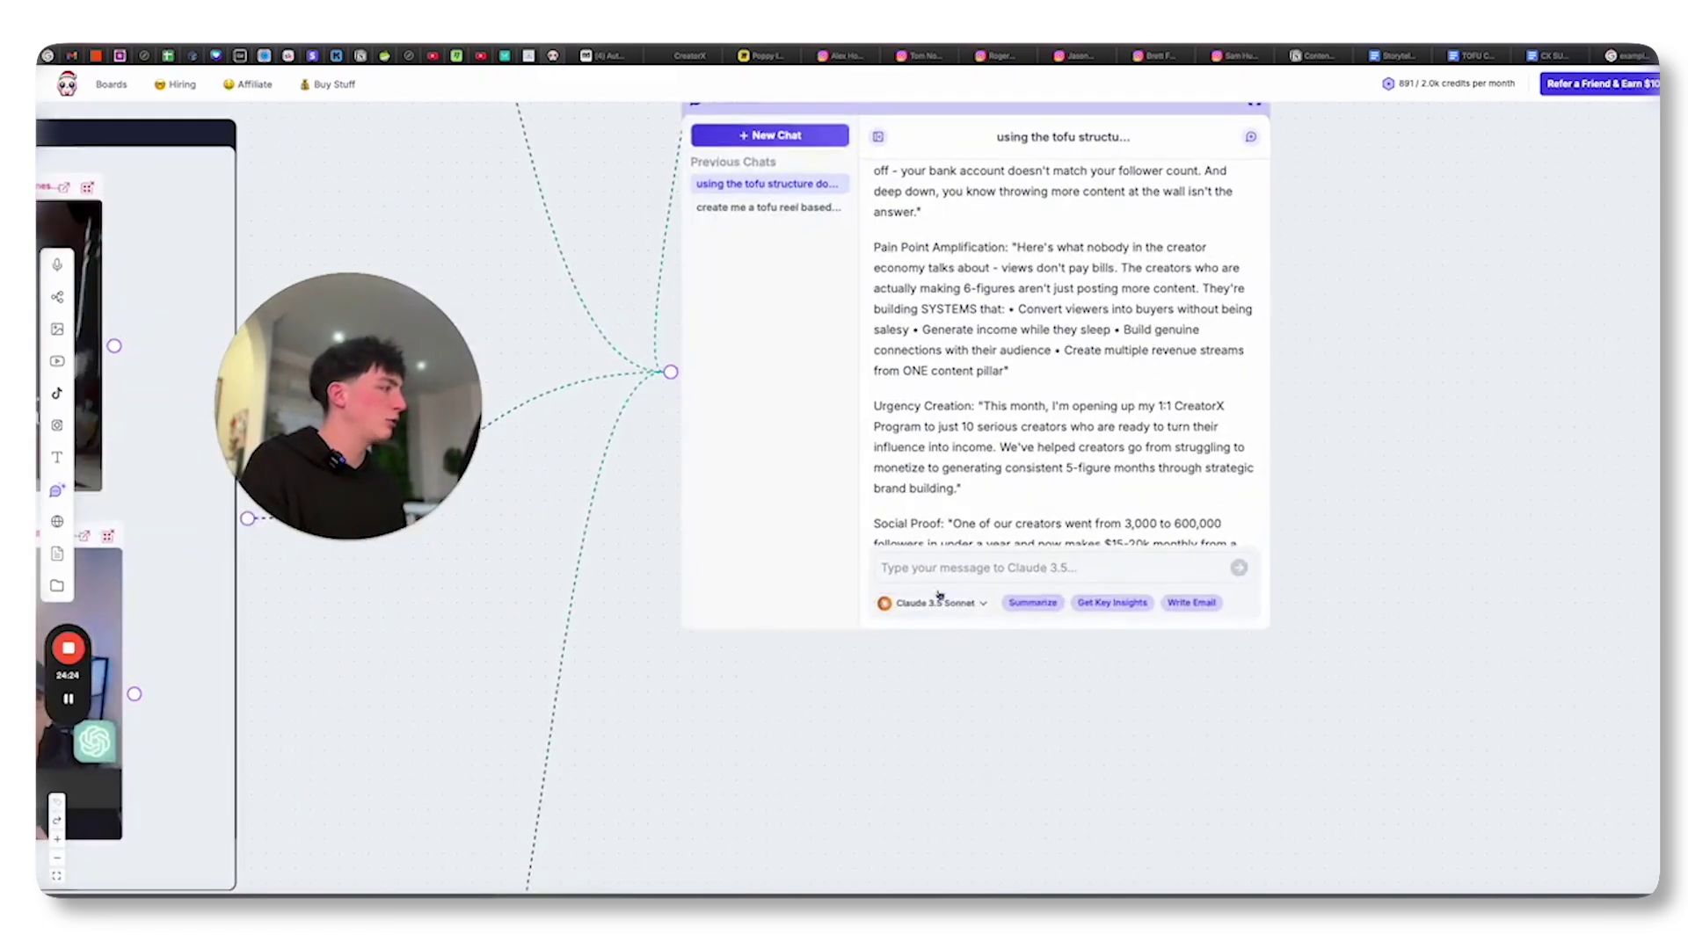
scroll(937, 594, down, 3)
scroll(919, 626, down, 2)
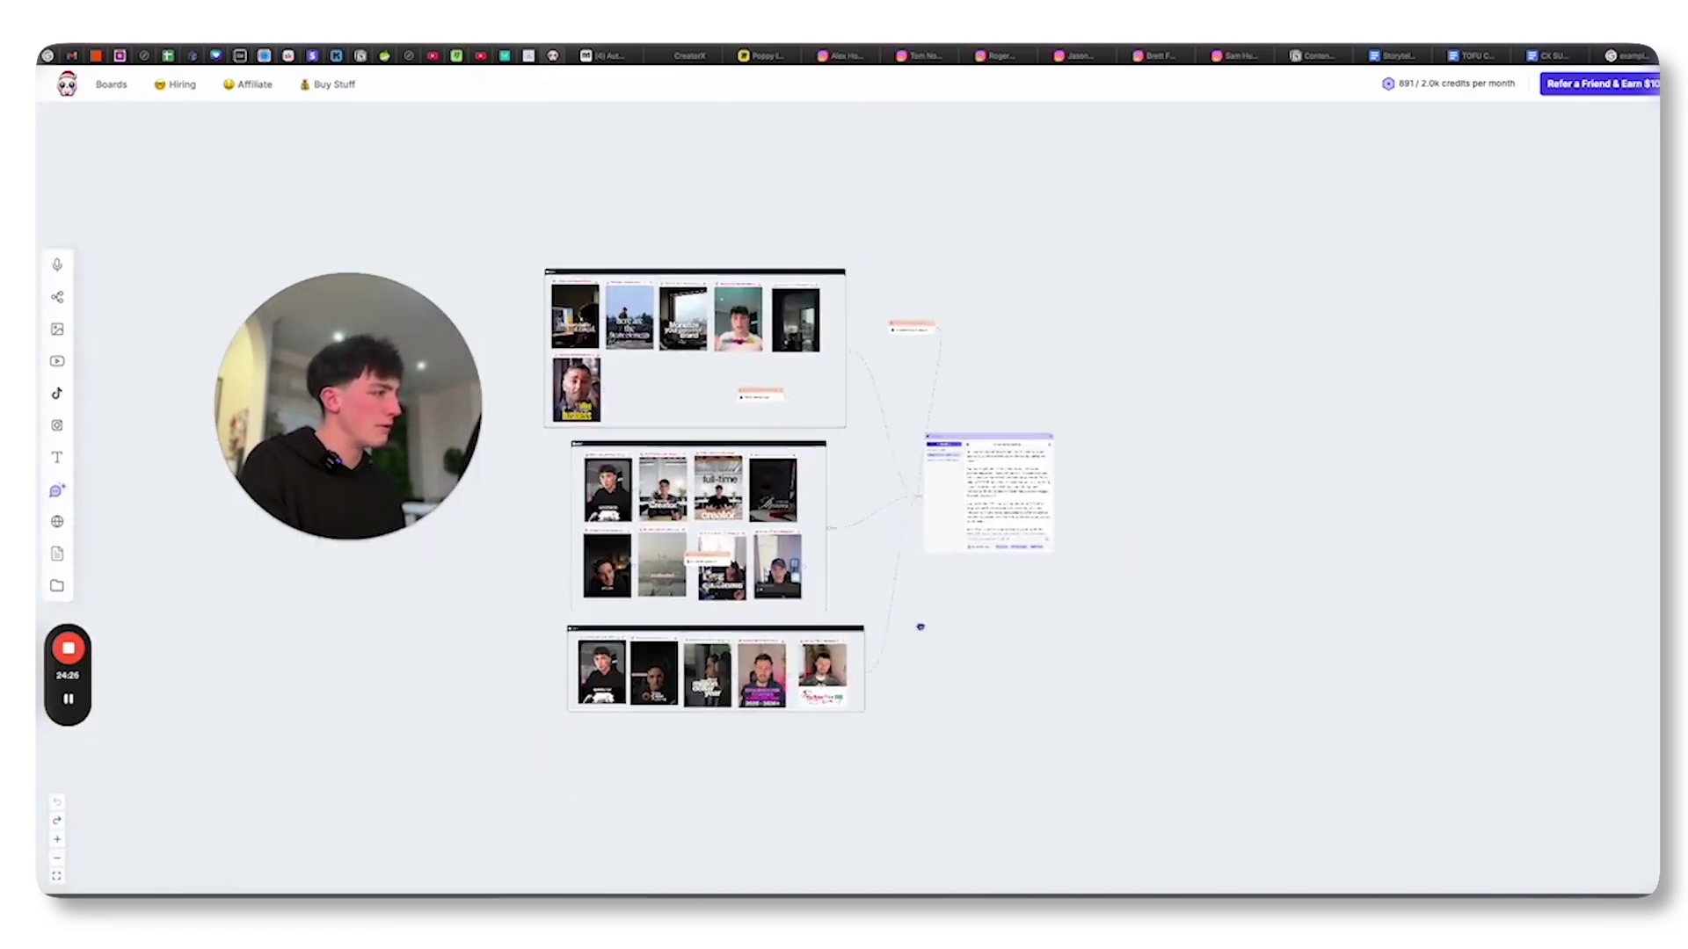
drag(920, 627, 961, 644)
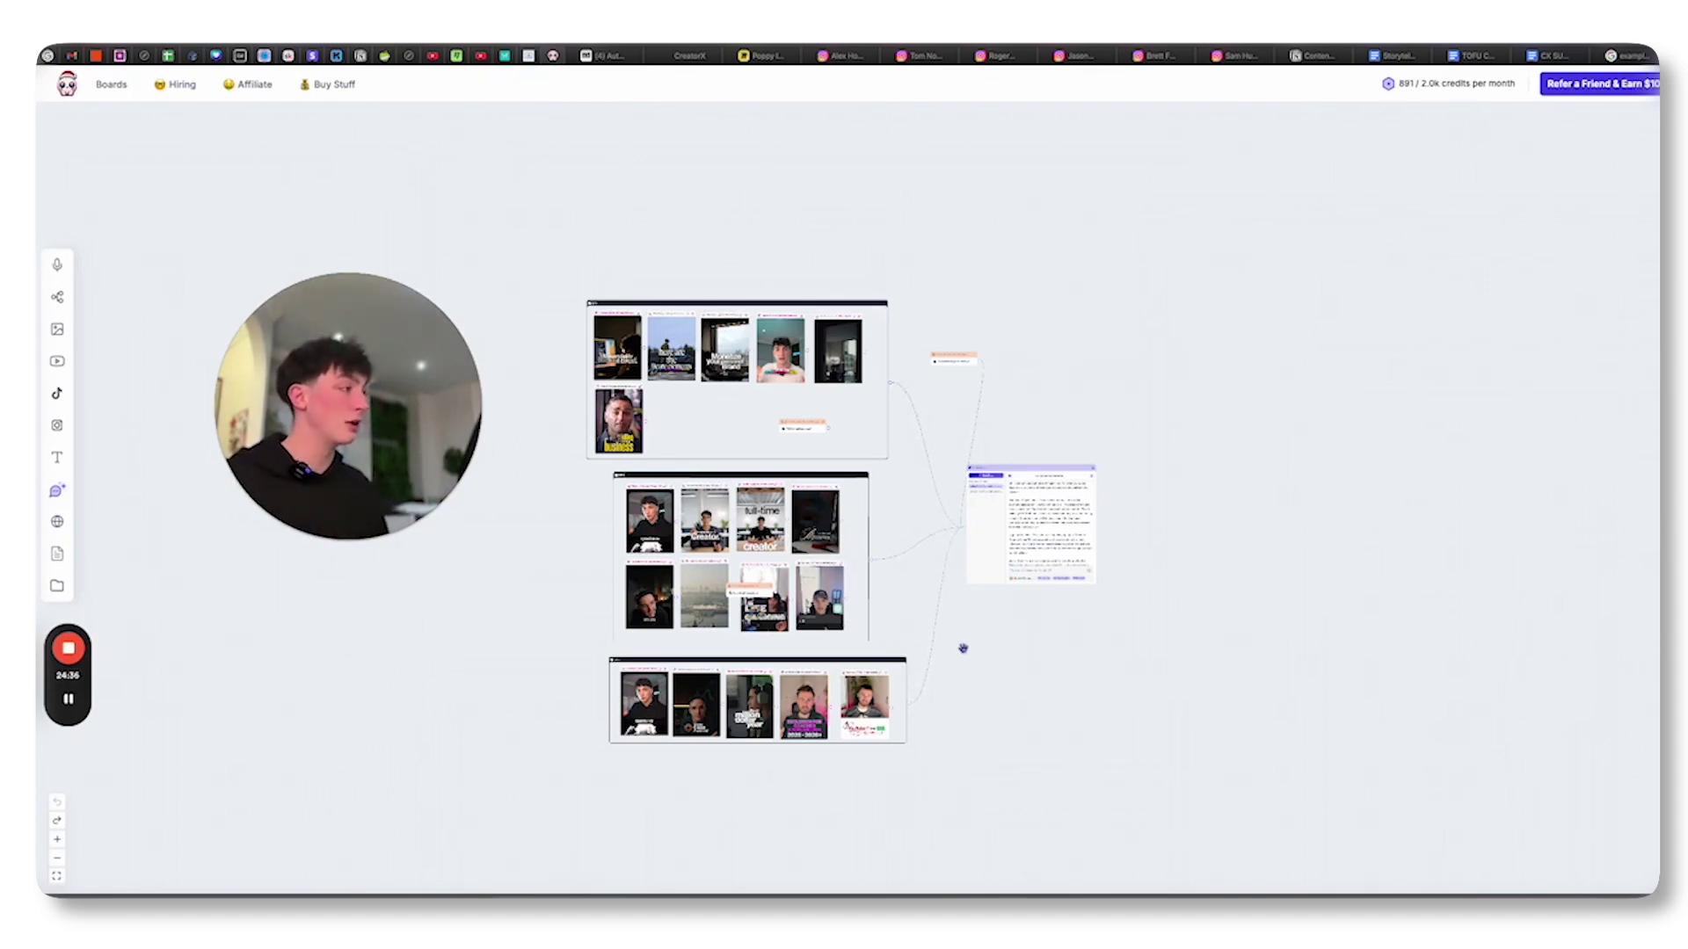
drag(1031, 649, 1029, 612)
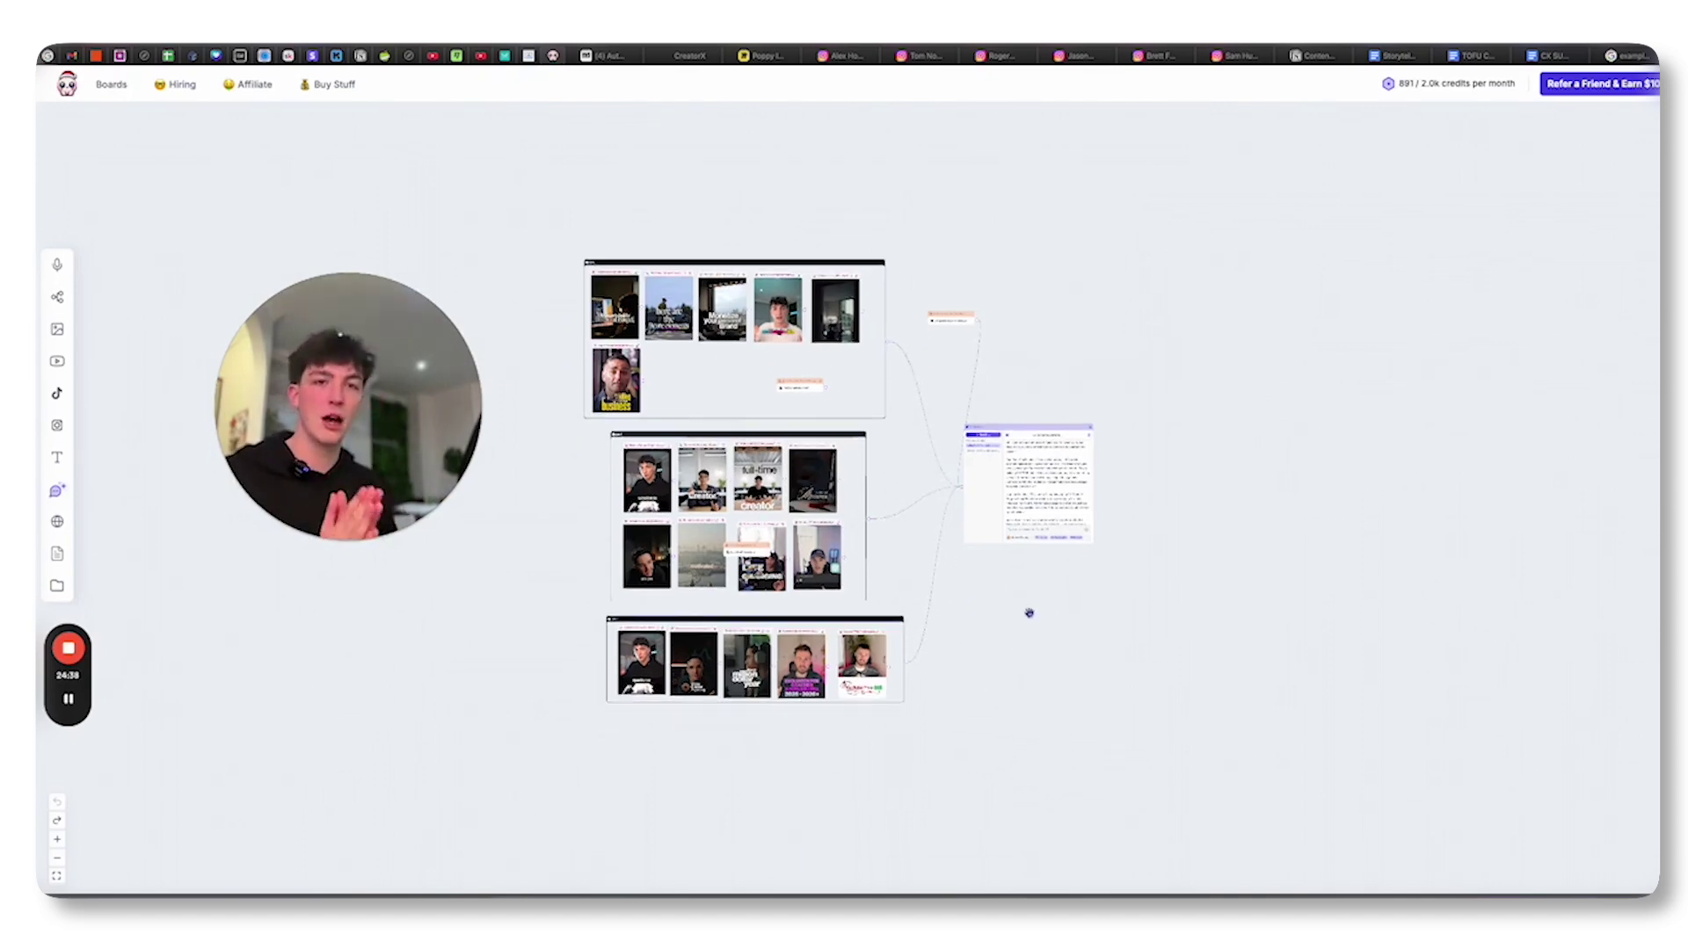